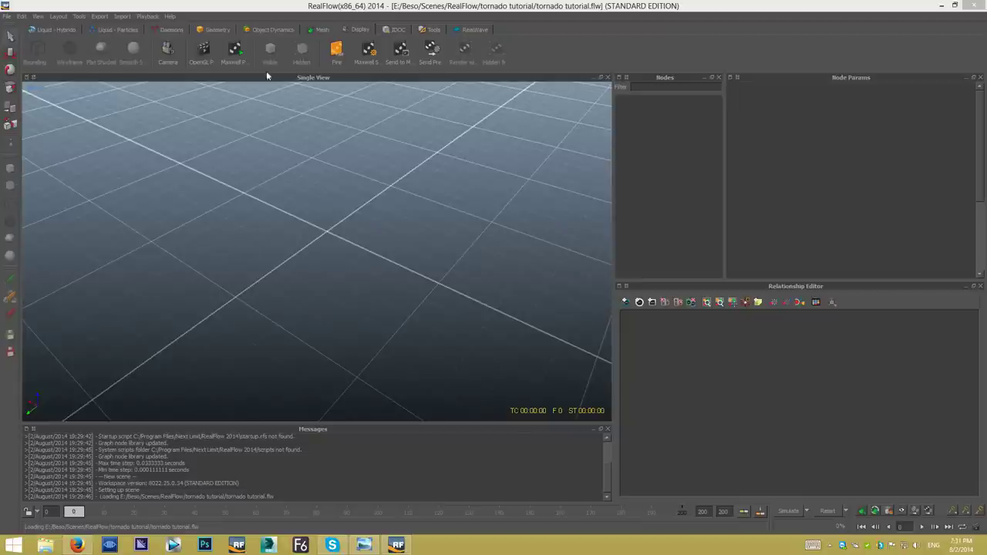
# Add a DSpline daemon and frame it in the front orthographic view.
pyautogui.click(170, 30)
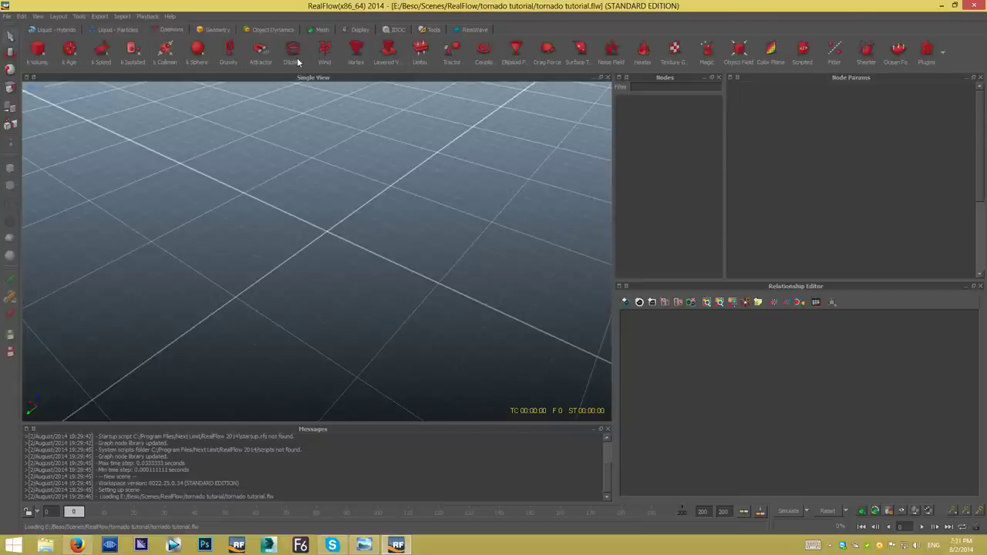
pyautogui.click(292, 51)
pyautogui.keyDown('alt'); pyautogui.moveTo(367, 232); pyautogui.dragTo(367, 199); pyautogui.keyUp('alt')
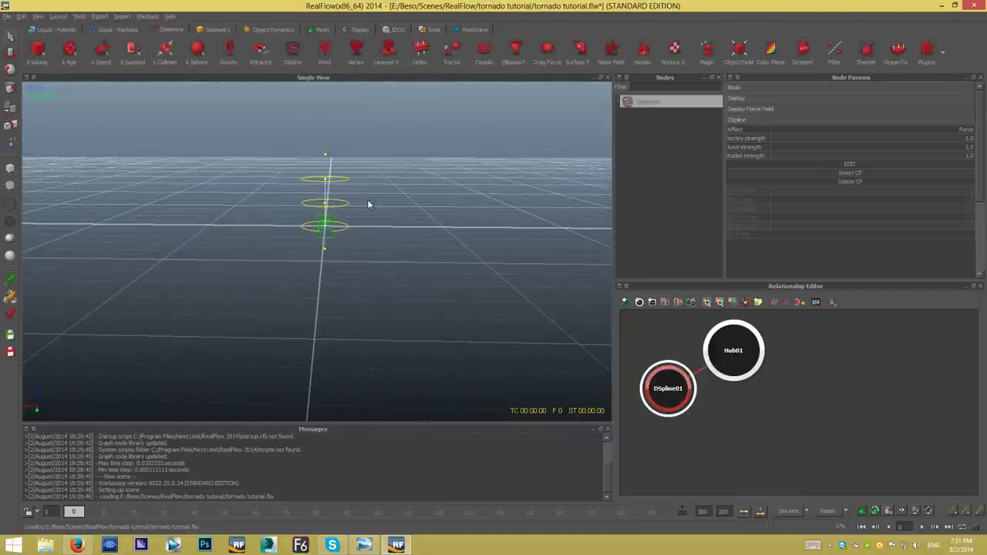
pyautogui.press('1')
pyautogui.keyDown('alt'); pyautogui.moveTo(331, 216); pyautogui.dragTo(367, 291, button='middle'); pyautogui.keyUp('alt')
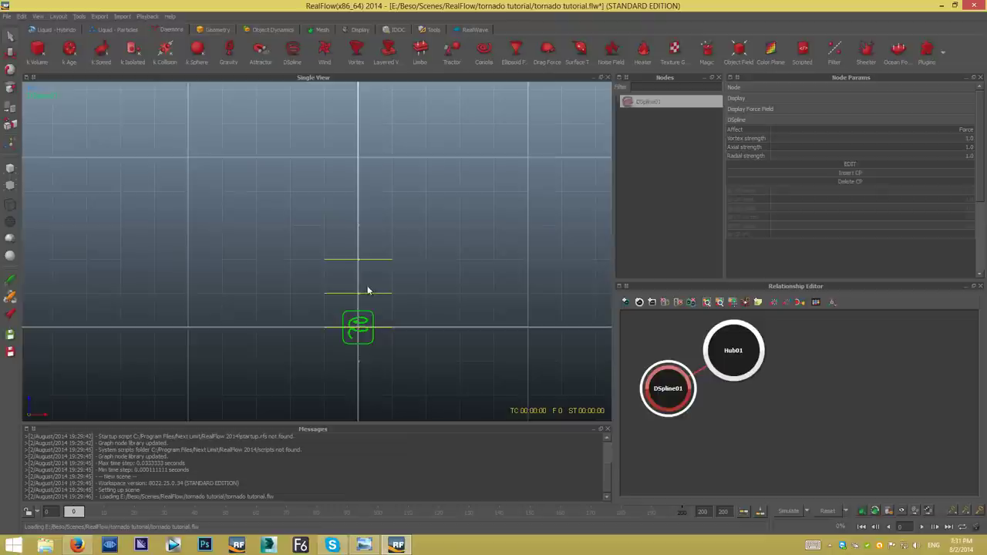
# In spline edit mode, drag the upper and lower control points up and to the left.
pyautogui.click(781, 164)
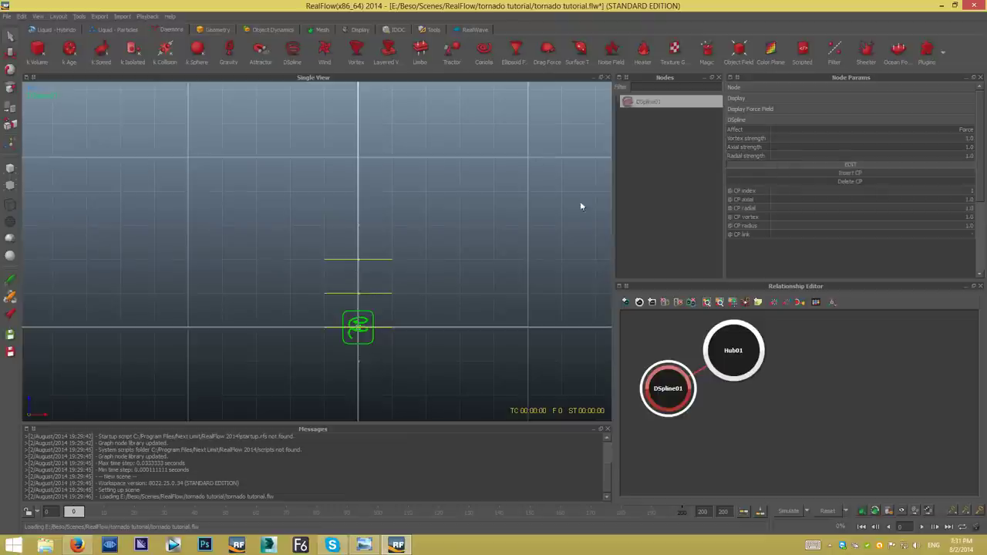
pyautogui.click(357, 259)
pyautogui.click(11, 54)
pyautogui.moveTo(358, 259); pyautogui.dragTo(344, 209)
pyautogui.click(357, 293)
pyautogui.moveTo(358, 293); pyautogui.dragTo(335, 279)
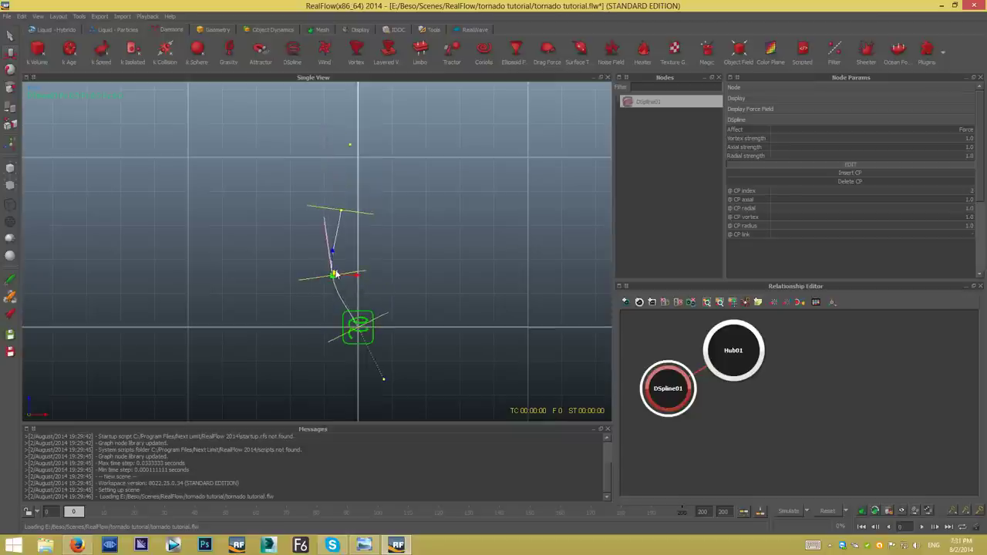
pyautogui.click(340, 209)
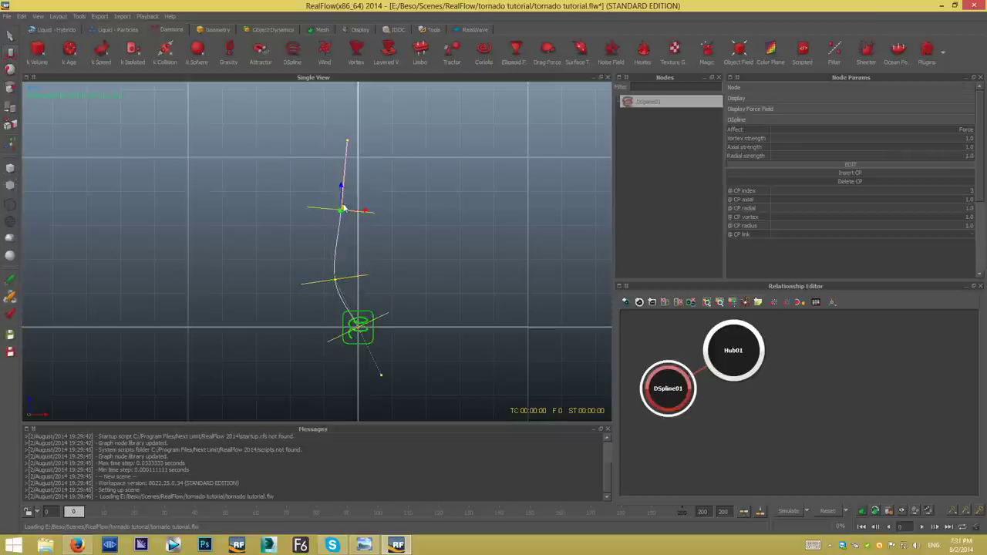
pyautogui.moveTo(347, 211); pyautogui.dragTo(357, 204)
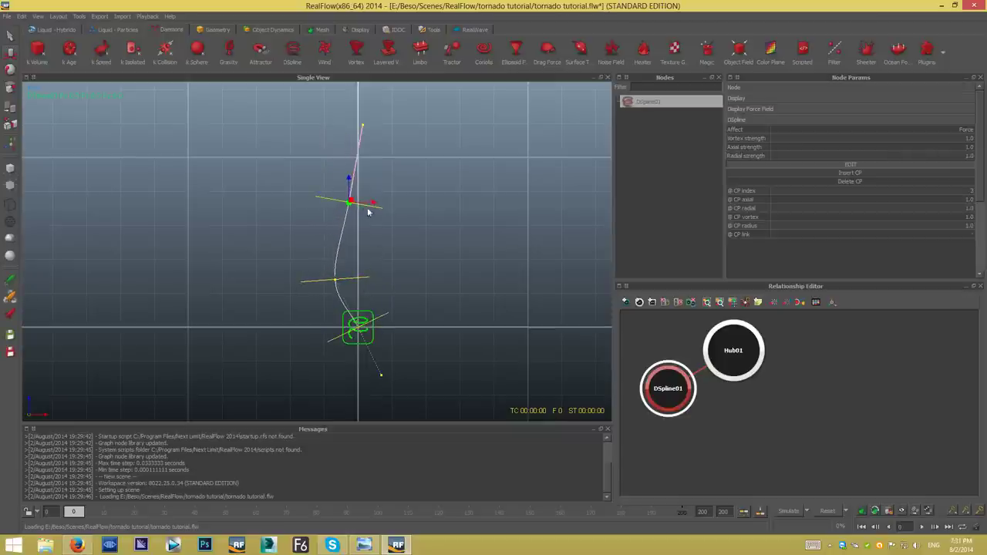
# Raise the middle control point to round out the spline's curve.
pyautogui.keyDown('alt'); pyautogui.moveTo(368, 212); pyautogui.dragTo(361, 272, button='right'); pyautogui.keyUp('alt')
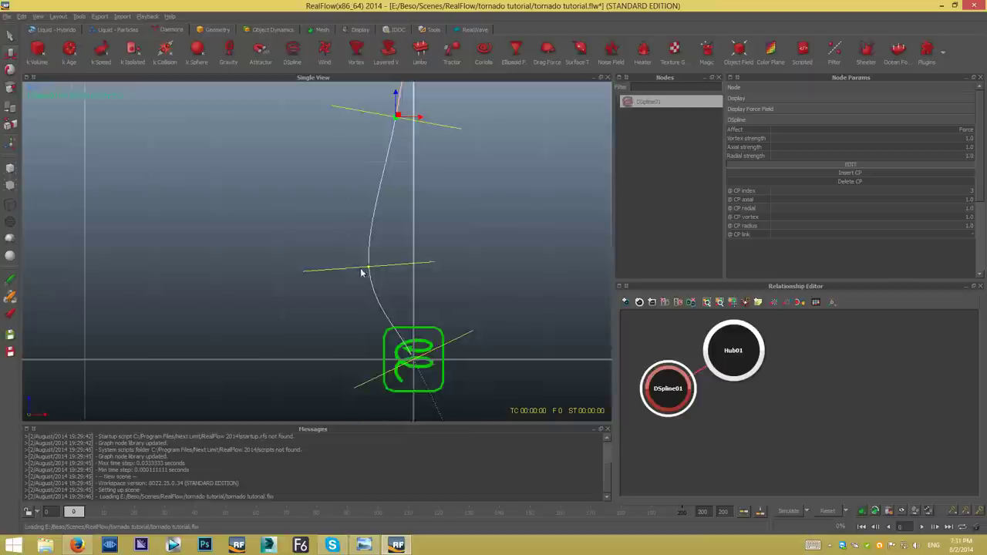
pyautogui.keyDown('alt'); pyautogui.moveTo(361, 272); pyautogui.dragTo(326, 282, button='middle'); pyautogui.keyUp('alt')
pyautogui.click(328, 280)
pyautogui.moveTo(331, 280); pyautogui.dragTo(329, 267)
pyautogui.keyDown('alt'); pyautogui.moveTo(359, 201); pyautogui.dragTo(348, 208, button='middle'); pyautogui.keyUp('alt')
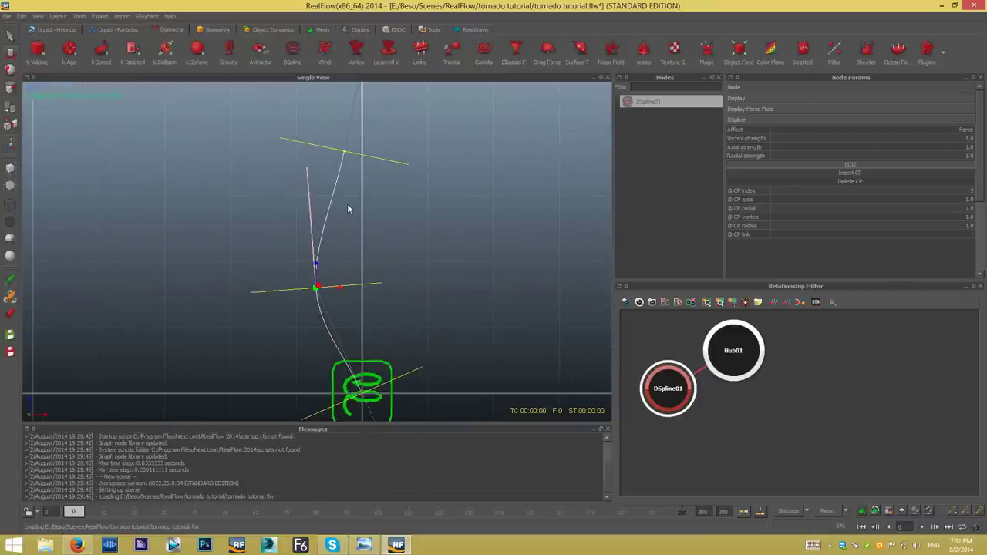
pyautogui.moveTo(350, 207)
pyautogui.keyDown('alt'); pyautogui.mouseDown(button='right')
pyautogui.moveTo(347, 229)
pyautogui.moveTo(353, 151)
pyautogui.mouseUp(button='right'); pyautogui.keyUp('alt')
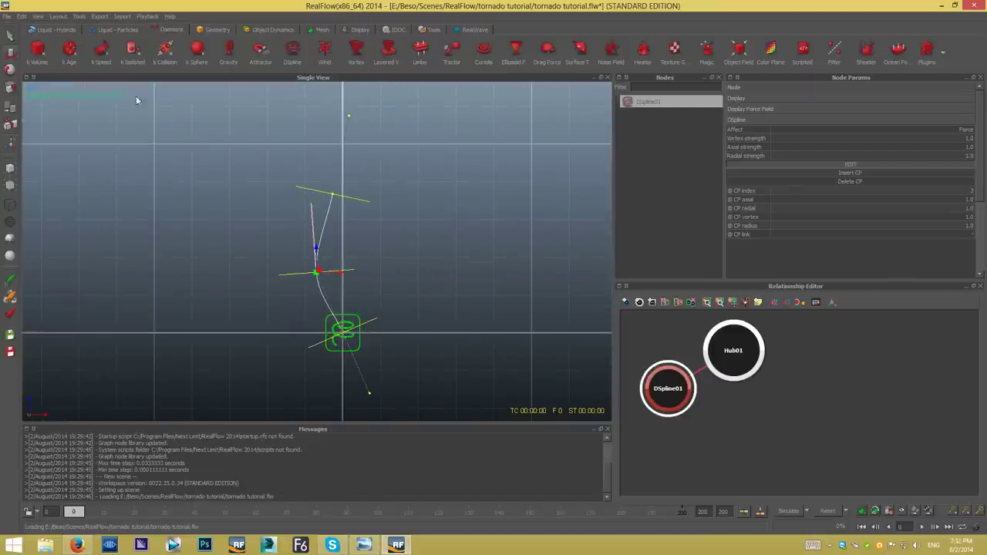
# Add a k Volume daemon, scale its box down and raise it around the spline.
pyautogui.click(40, 55)
pyautogui.click(11, 87)
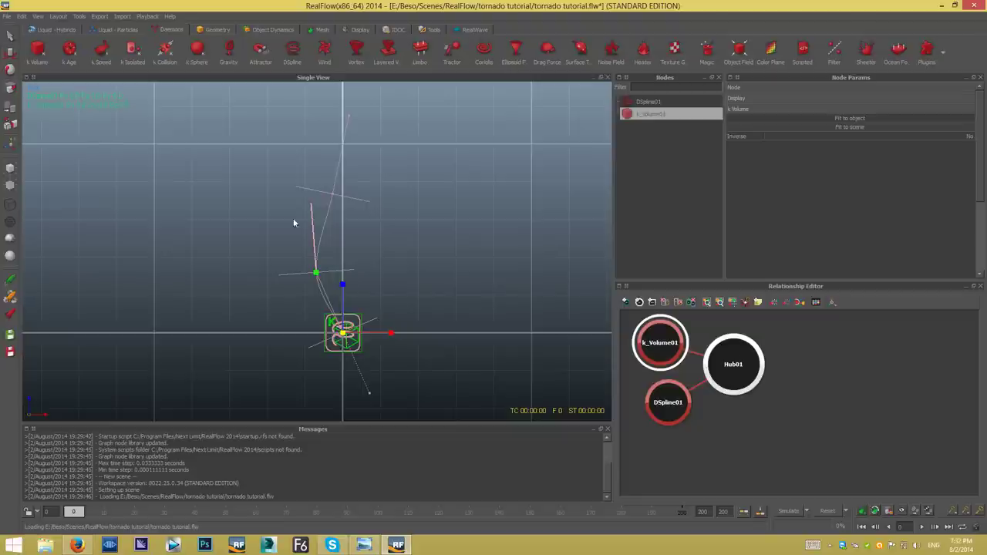
pyautogui.moveTo(411, 293); pyautogui.dragTo(388, 287)
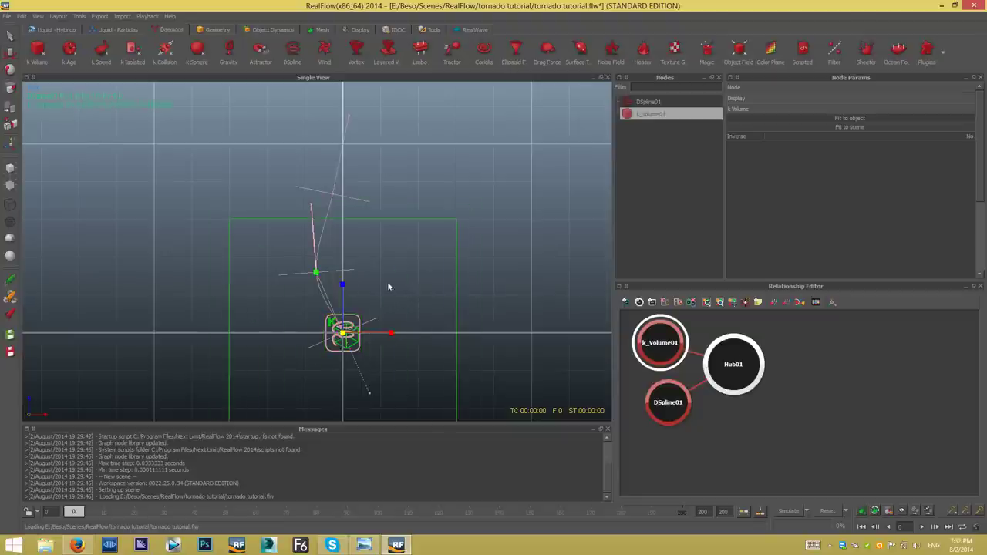
pyautogui.click(10, 52)
pyautogui.moveTo(343, 333); pyautogui.dragTo(349, 249)
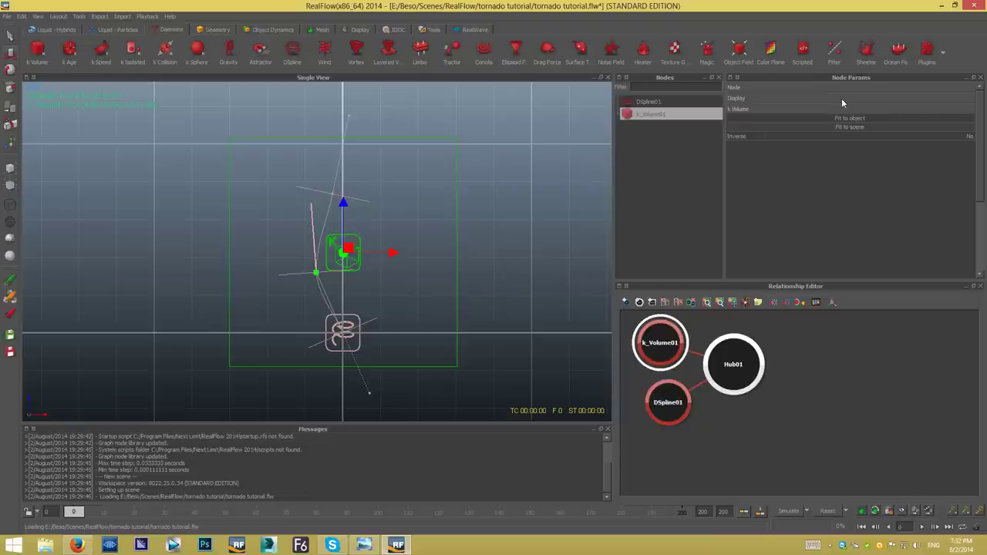
# Hide the k_Volume01 and DSpline01 icons, and raise the volume box slightly.
pyautogui.click(910, 98)
pyautogui.click(969, 118)
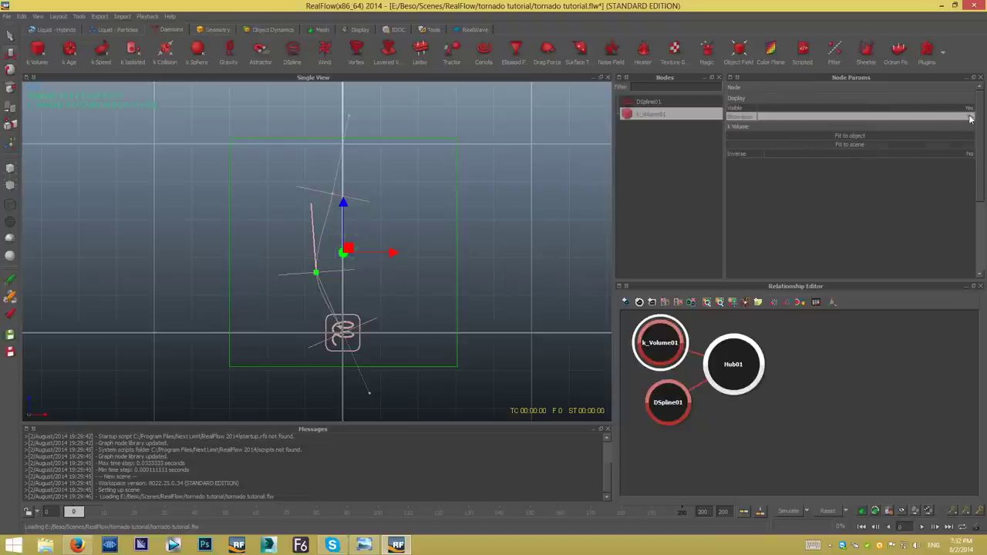
pyautogui.click(362, 339)
pyautogui.click(970, 118)
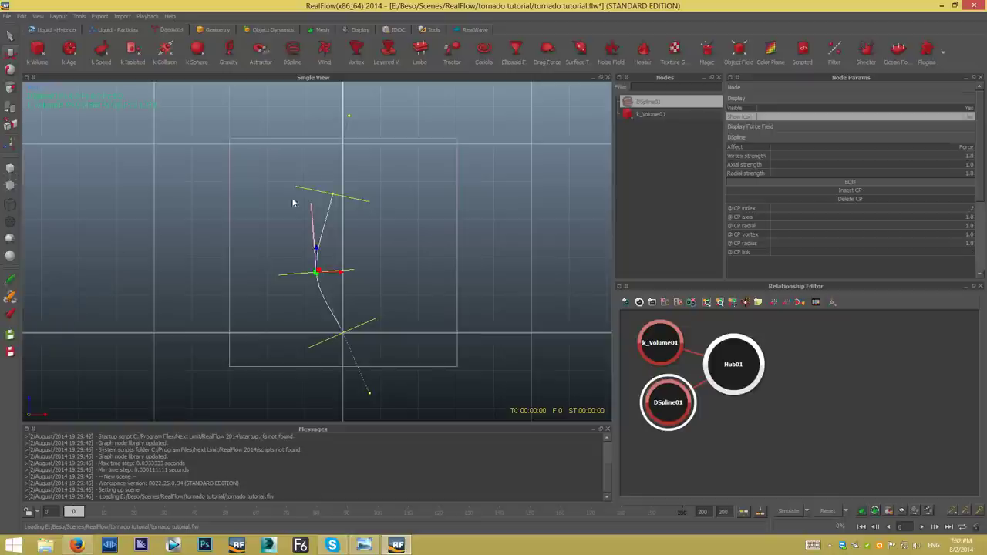
pyautogui.click(416, 143)
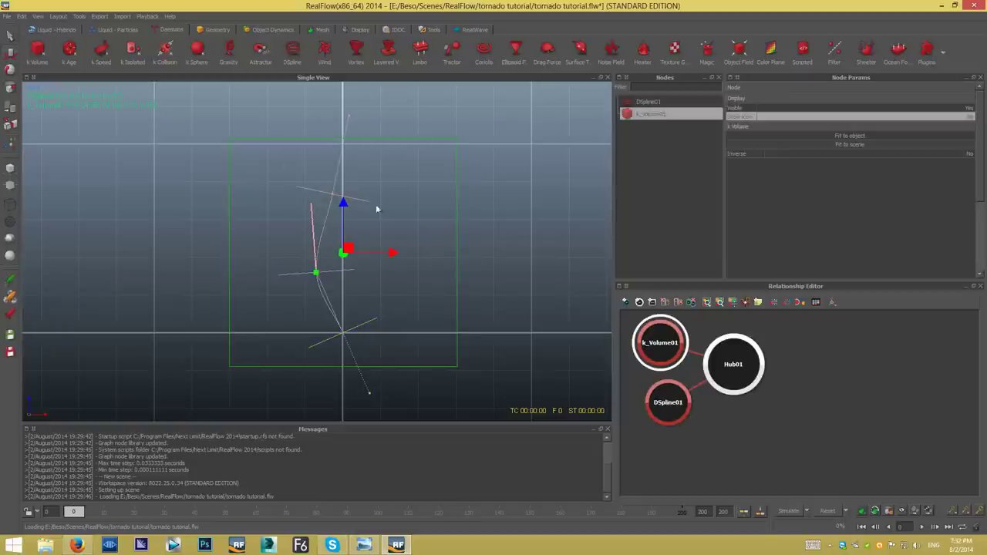
pyautogui.moveTo(342, 199); pyautogui.dragTo(342, 195)
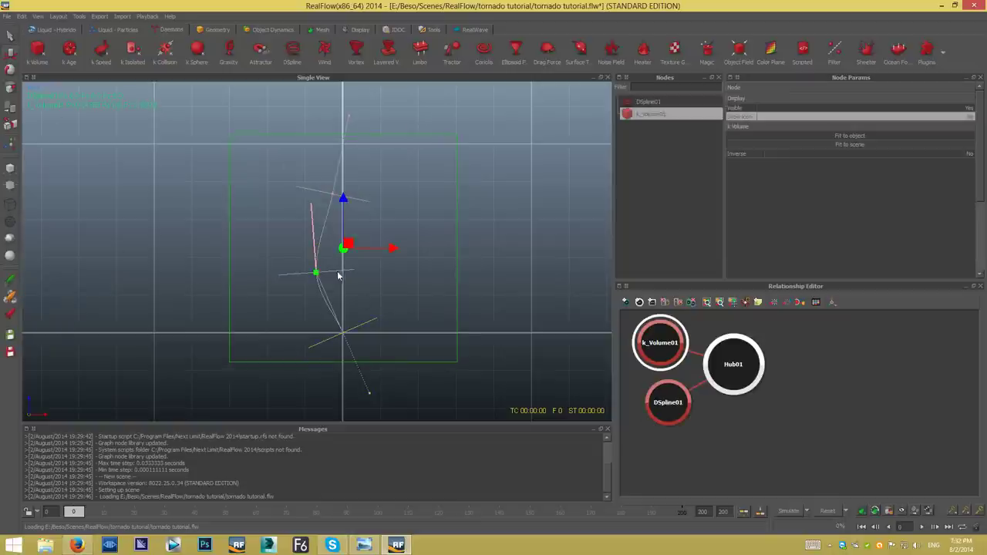
pyautogui.click(333, 196)
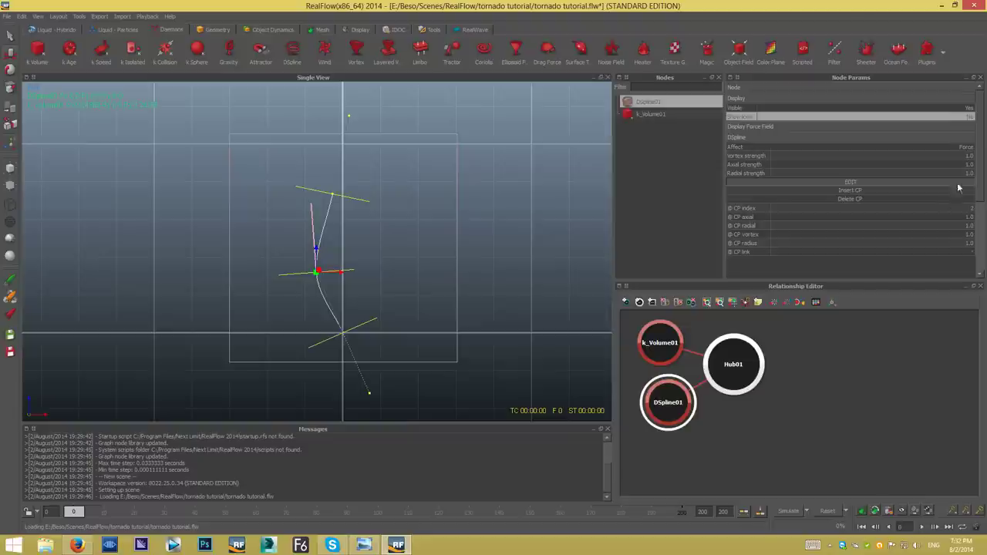
# Select control point index 3 and give it a larger CP radius.
pyautogui.click(969, 208)
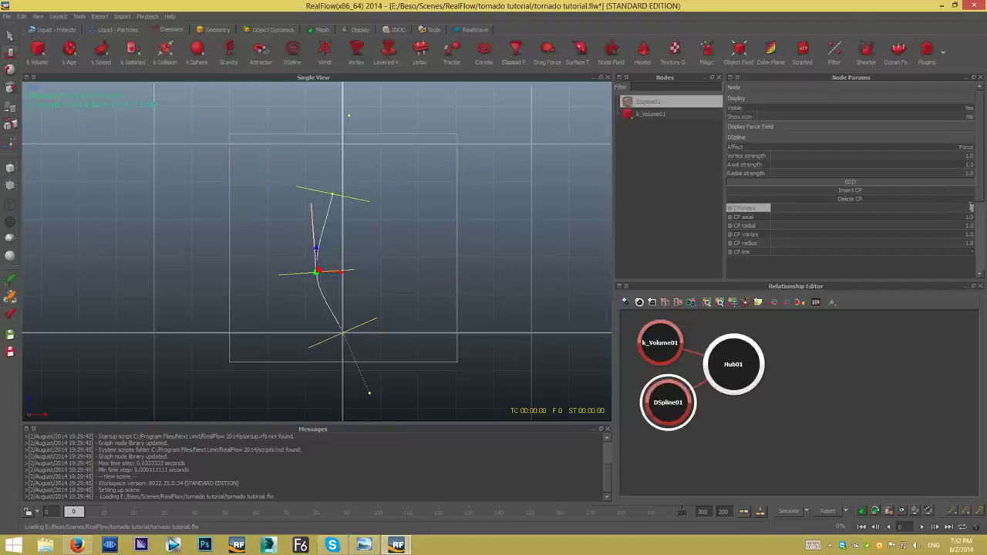
pyautogui.write('3')
pyautogui.press('Return')
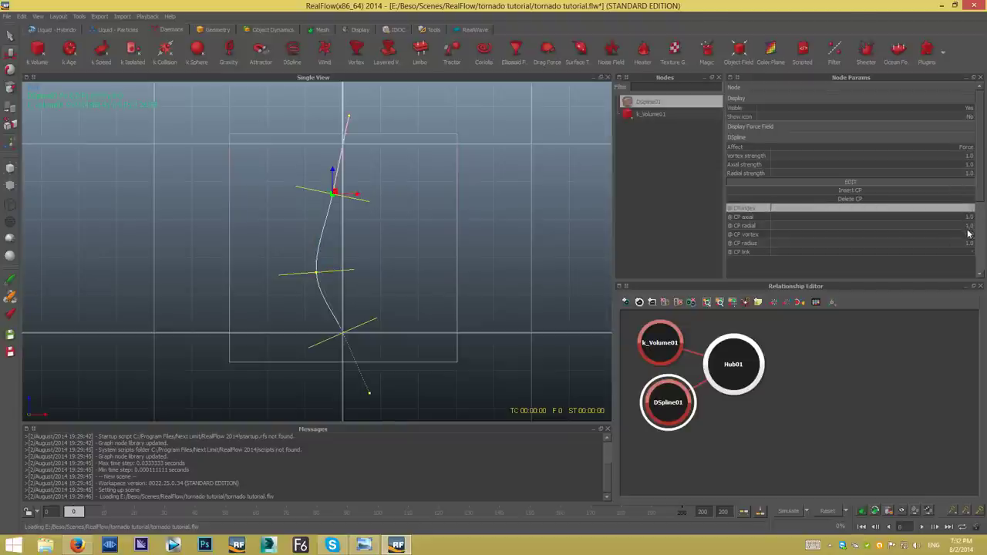
pyautogui.click(970, 227)
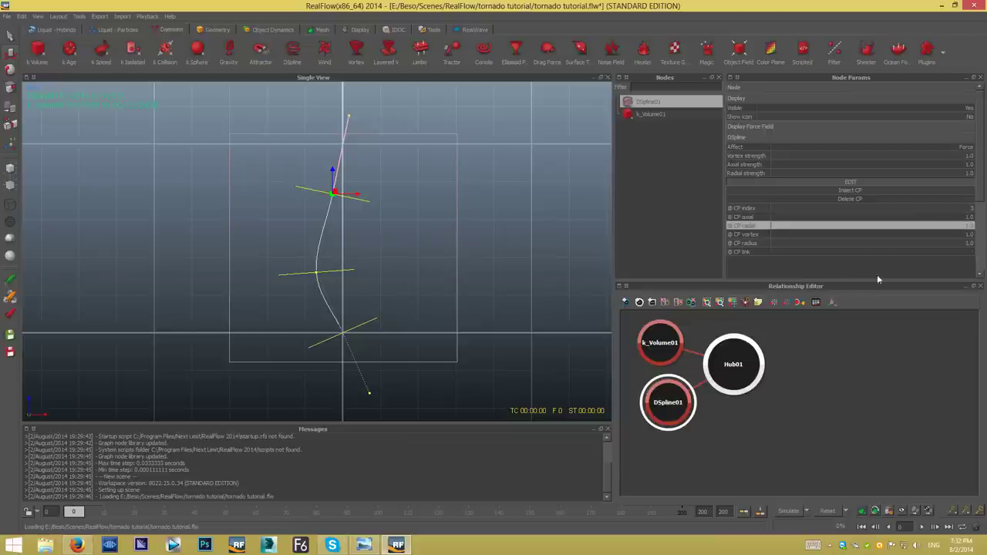
pyautogui.click(970, 227)
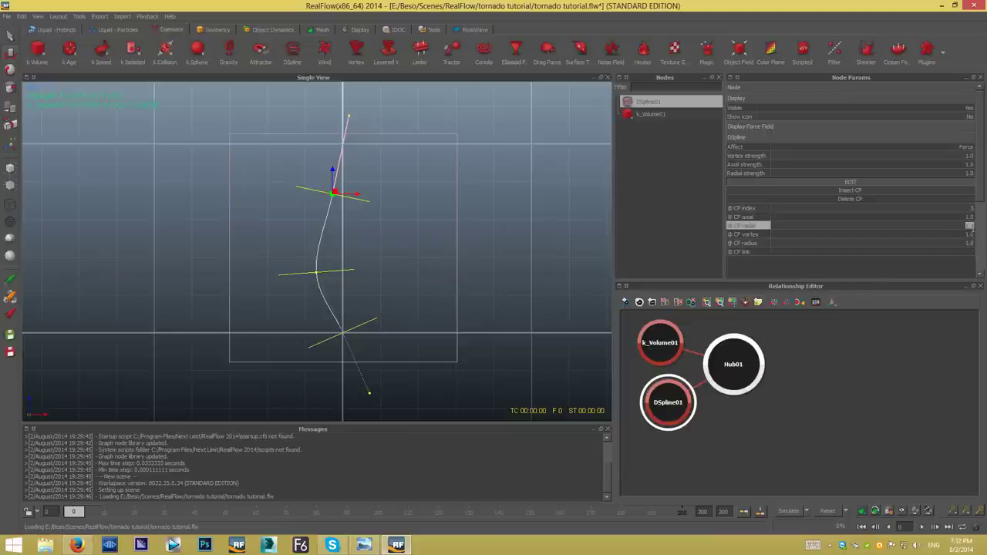
pyautogui.click(970, 227)
pyautogui.click(970, 243)
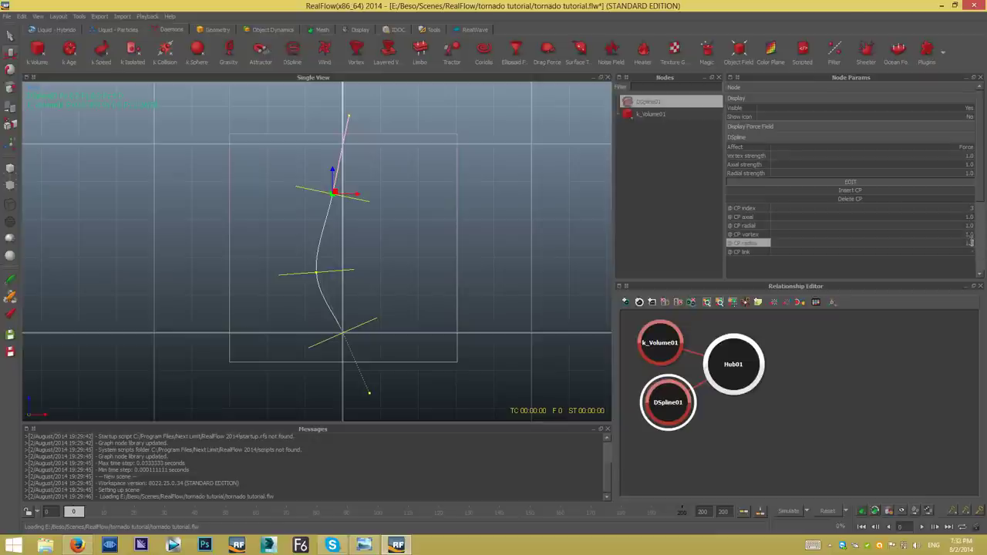
pyautogui.press('Return')
# Select the bottom control point and set its CP radius to 0.5.
pyautogui.click(343, 335)
pyautogui.click(969, 243)
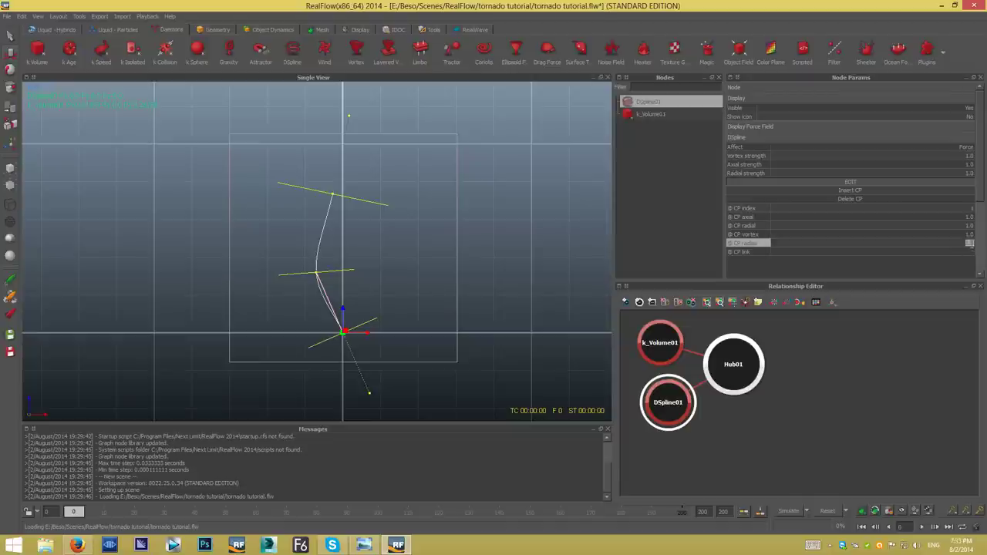
pyautogui.write('1.5')
pyautogui.press('Return')
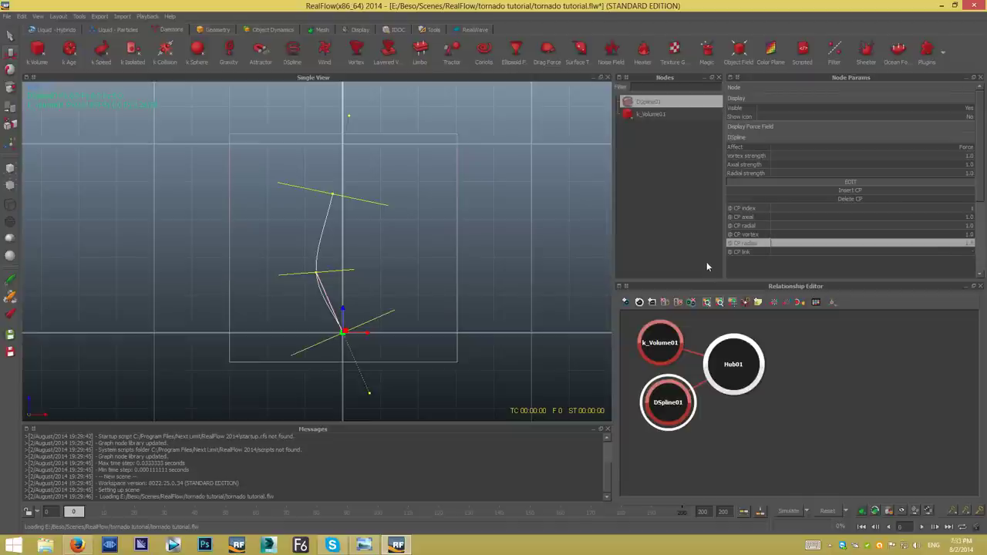
pyautogui.click(969, 244)
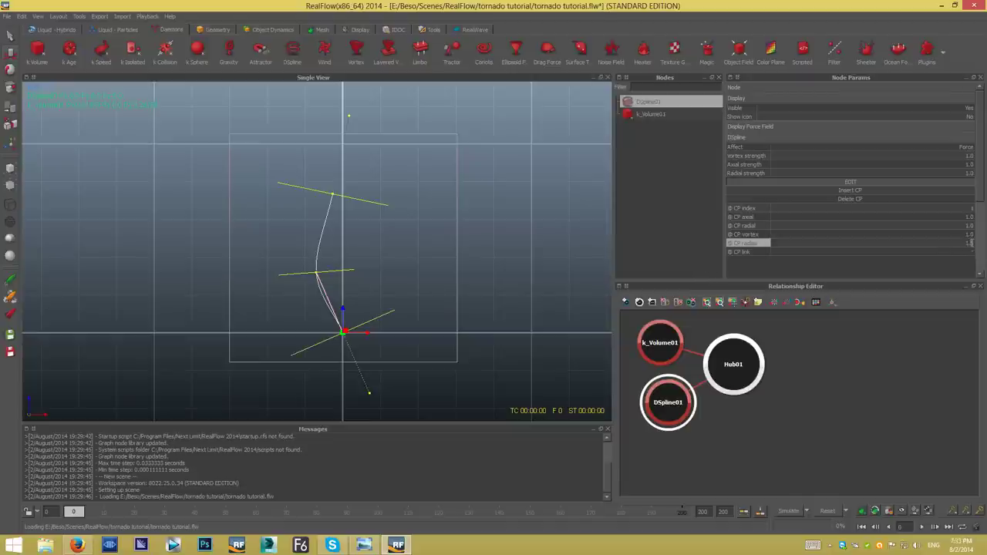
pyautogui.write('1.5')
pyautogui.press('Return')
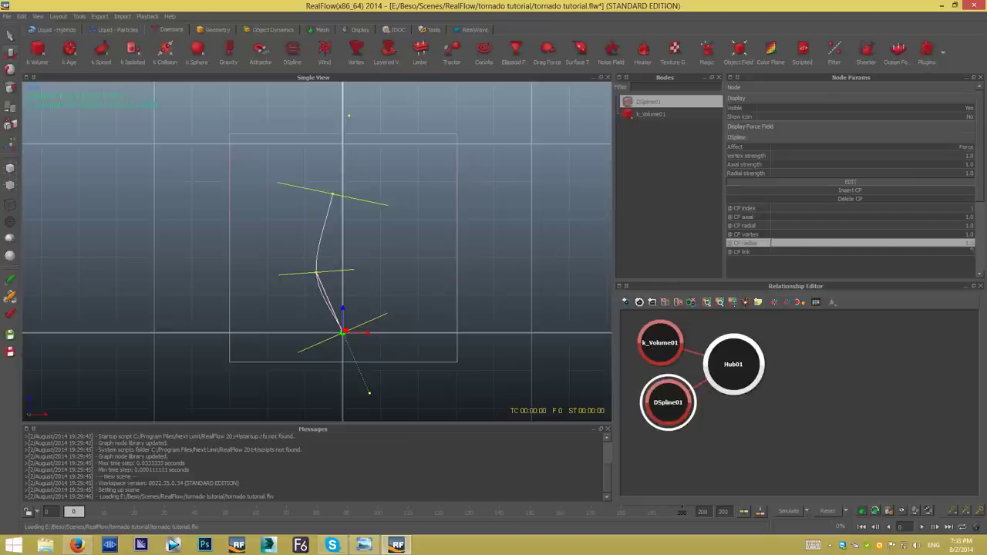
pyautogui.click(969, 244)
pyautogui.write('0.5')
pyautogui.press('Return')
# Add a Circle emitter and move it down to the spline's base.
pyautogui.click(105, 30)
pyautogui.click(38, 54)
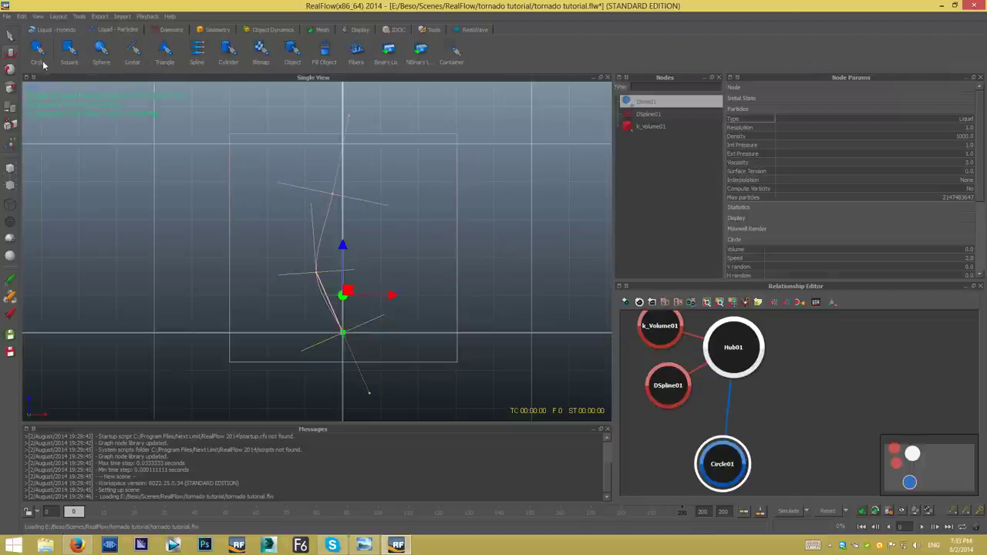
pyautogui.moveTo(347, 248); pyautogui.dragTo(347, 294)
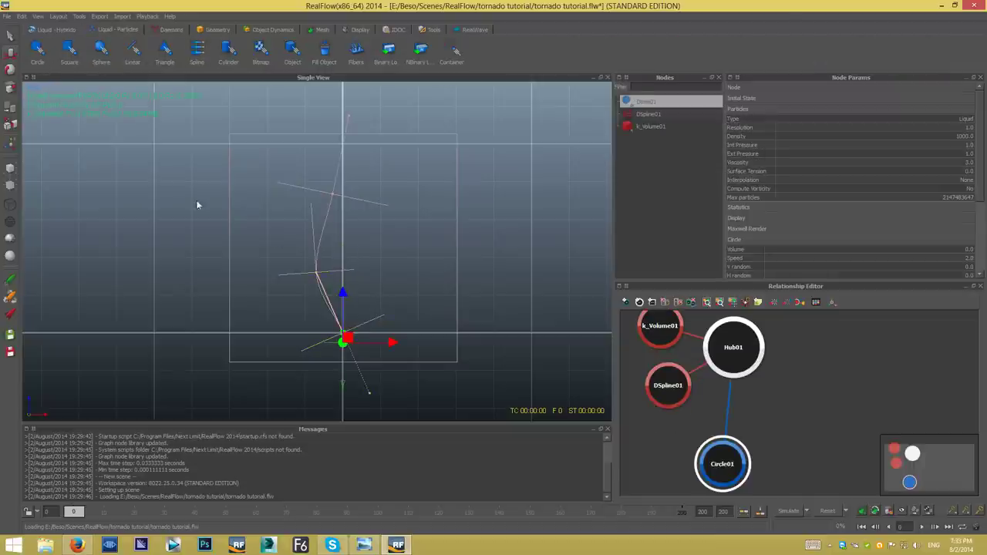
# Rotate Circle01 to 180 degrees around Y.
pyautogui.click(11, 74)
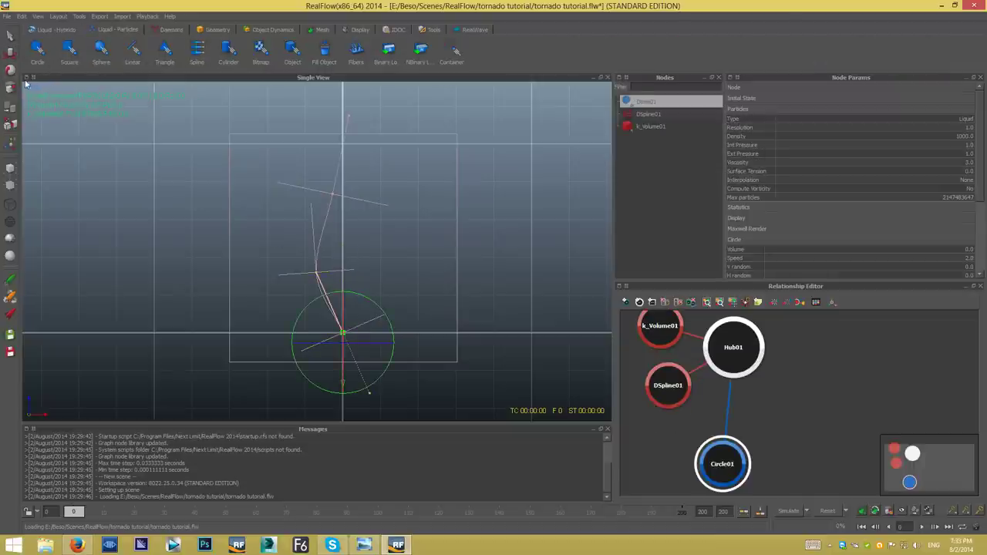
pyautogui.moveTo(387, 292); pyautogui.dragTo(333, 319)
pyautogui.click(361, 344)
pyautogui.moveTo(323, 373); pyautogui.dragTo(313, 358)
pyautogui.click(749, 88)
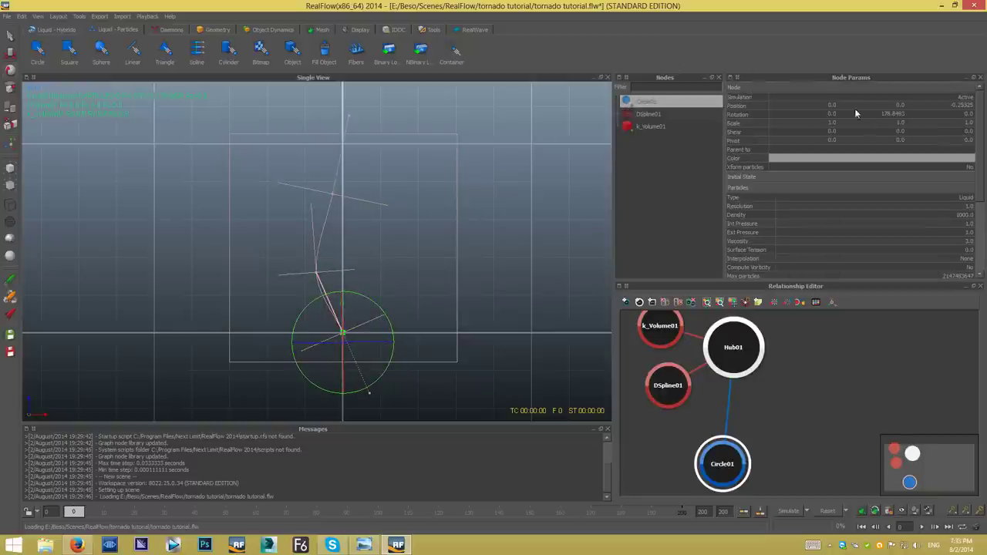
pyautogui.doubleClick(892, 114)
pyautogui.write('180')
pyautogui.press('Return')
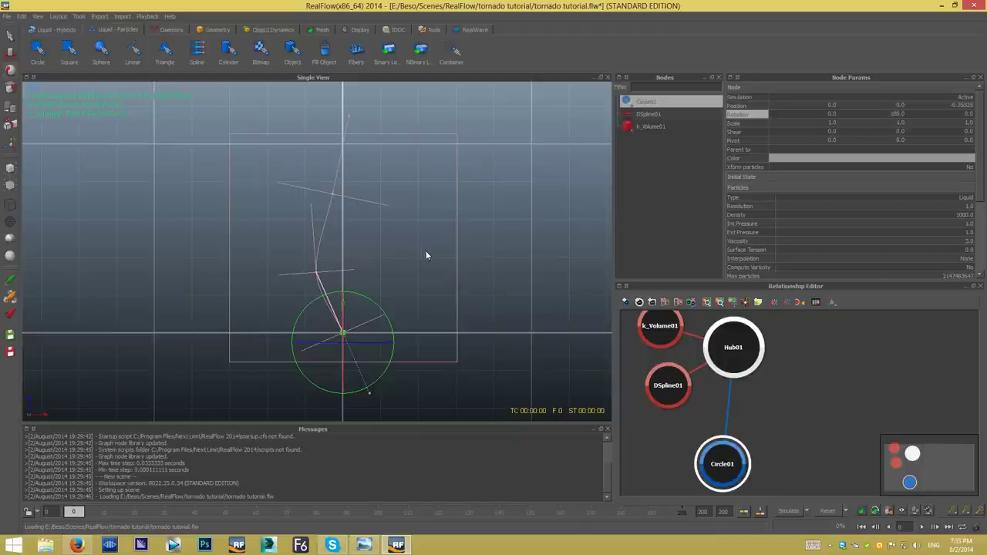
# Lower Circle01 slightly to about -0.39 and save the scene.
pyautogui.click(10, 71)
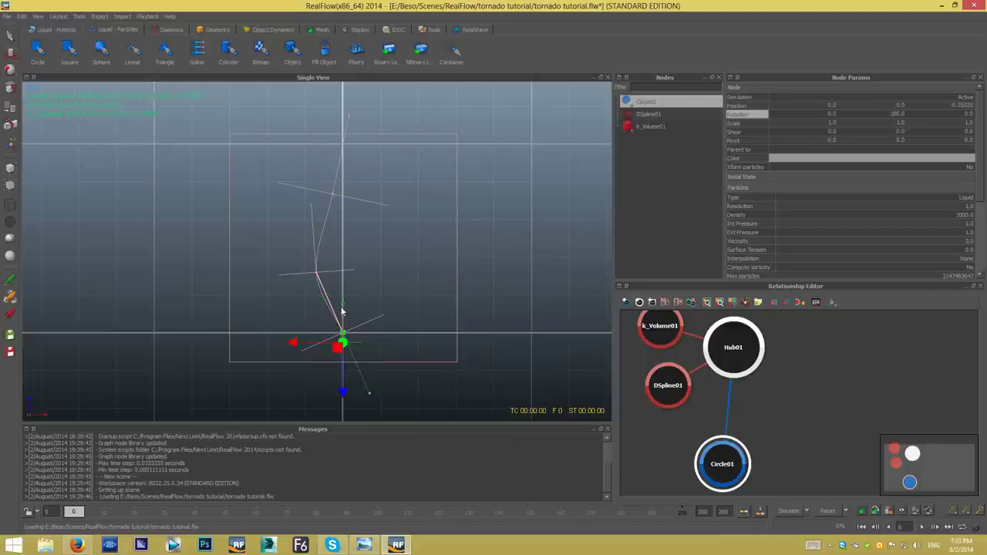
pyautogui.moveTo(342, 391); pyautogui.dragTo(342, 398)
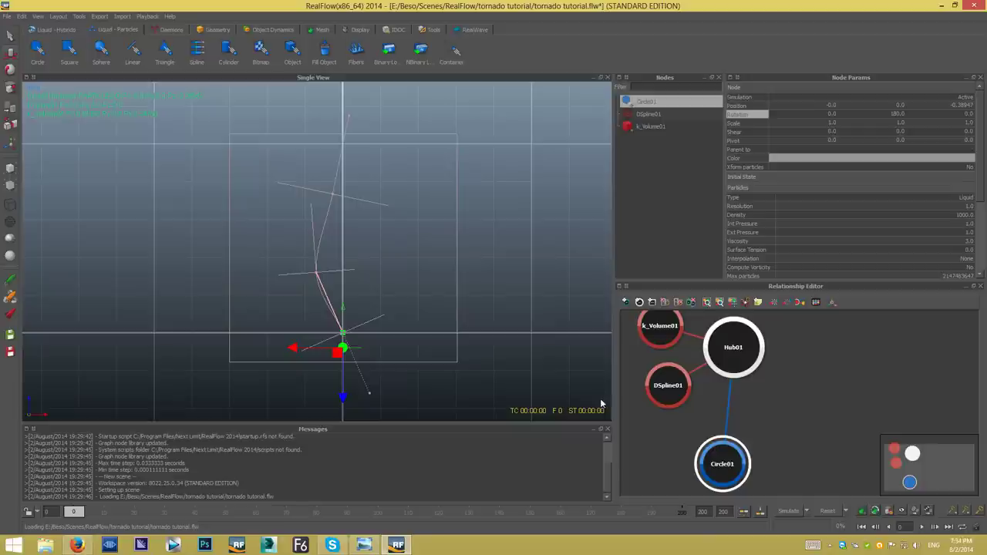
pyautogui.hotkey('ctrl', 's')
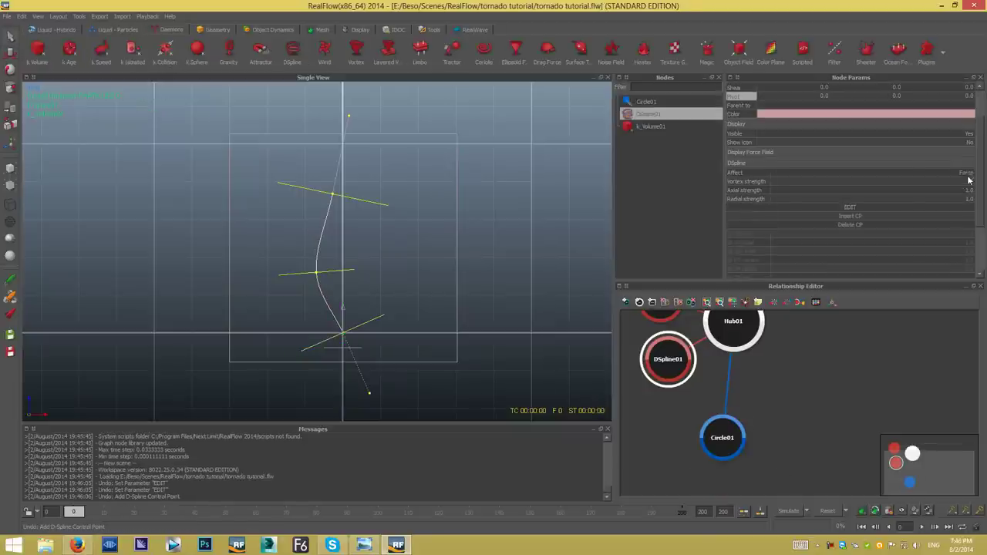
pyautogui.click(872, 208)
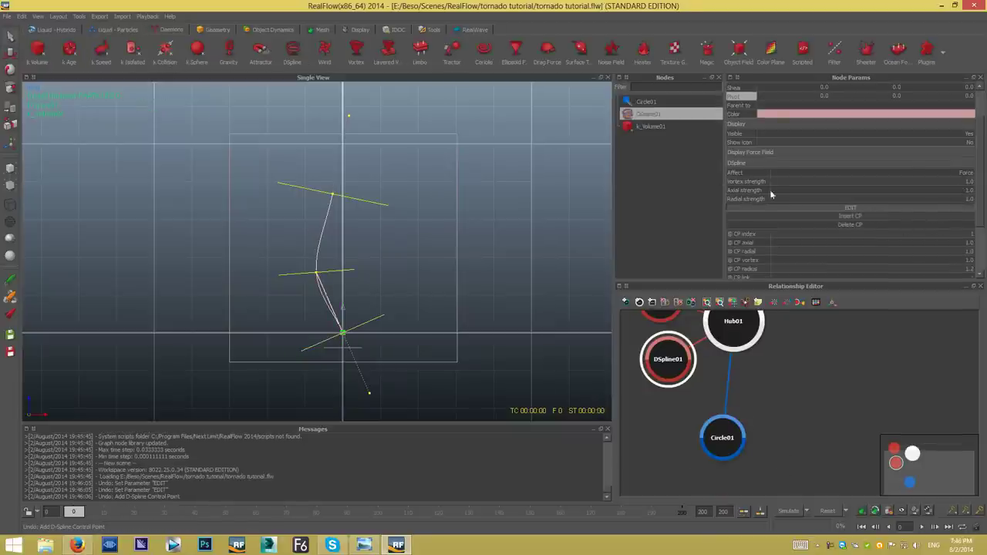
pyautogui.click(332, 194)
pyautogui.click(317, 272)
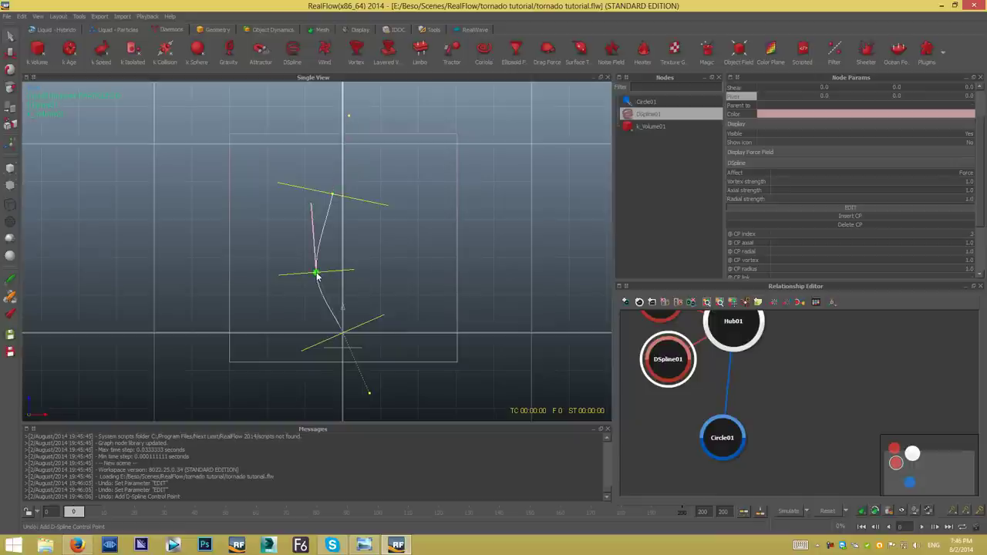
pyautogui.click(343, 335)
pyautogui.click(794, 512)
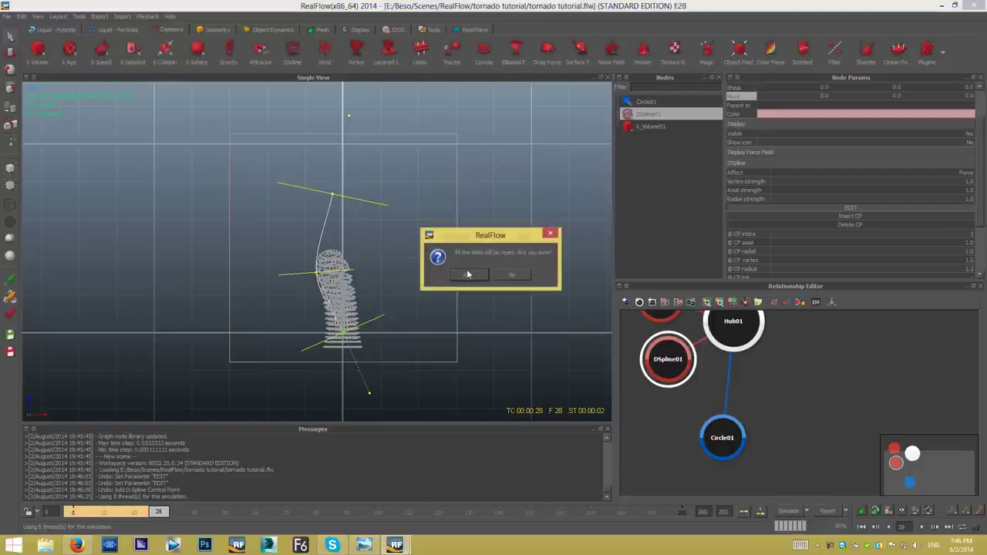
pyautogui.click(469, 272)
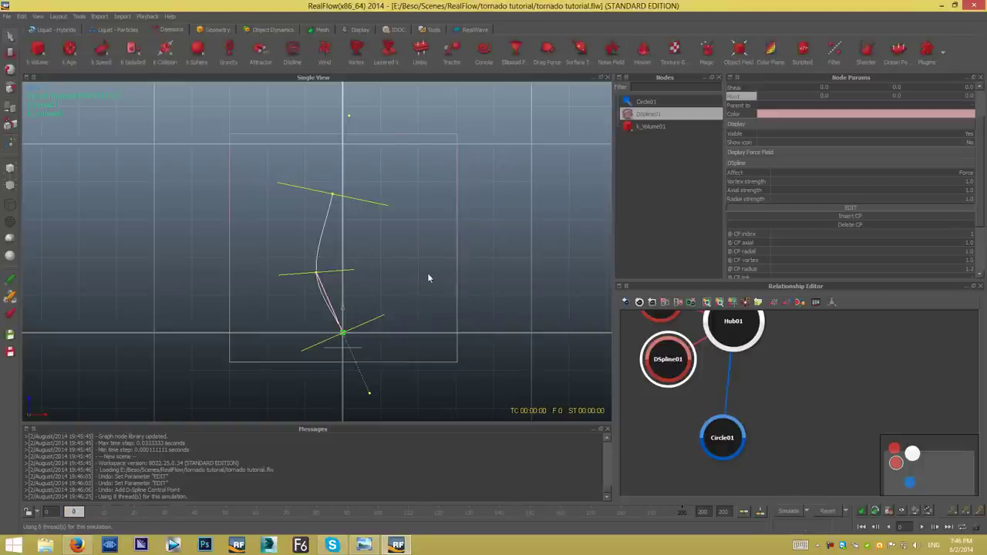
pyautogui.click(831, 545)
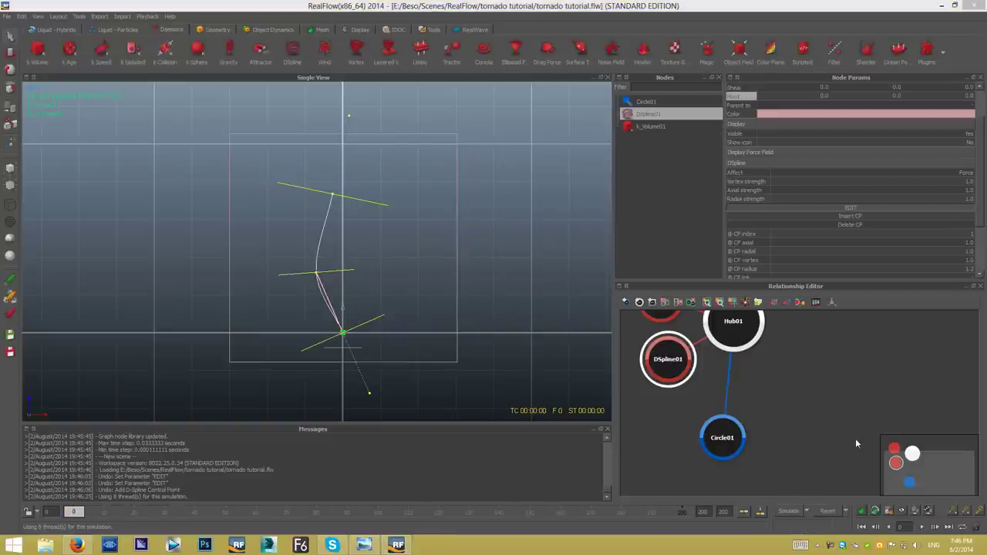
# Lower DSpline01's axial strength.
pyautogui.click(968, 189)
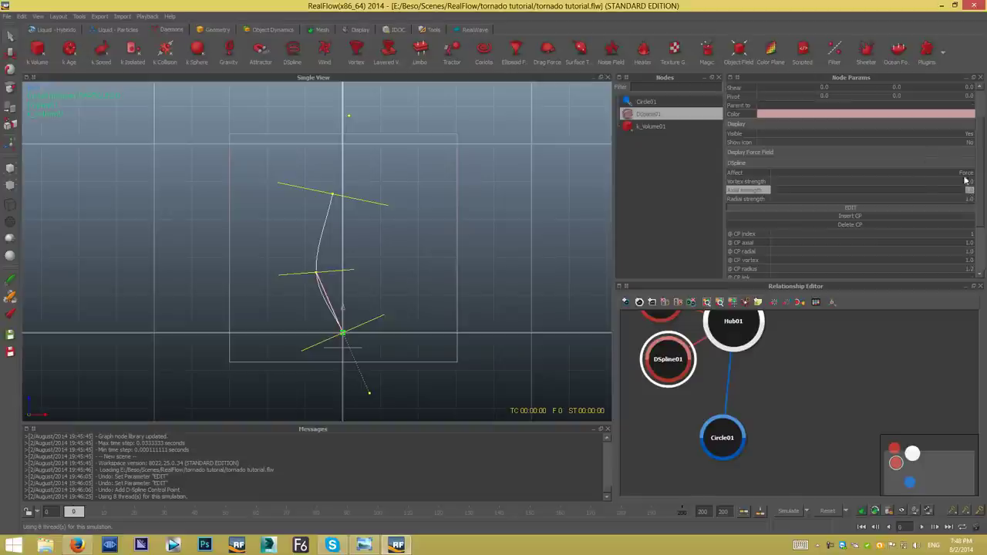
pyautogui.write('.')
pyautogui.press('Return')
# Scale Circle01 to 2.0 on X and Y and move it down to about -0.65.
pyautogui.click(654, 103)
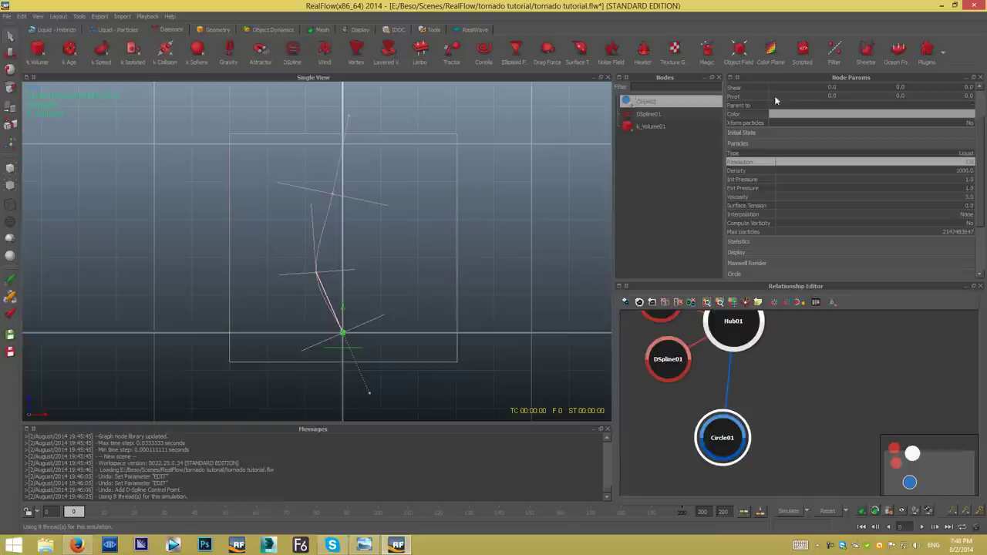
pyautogui.scroll(2, 981, 131)
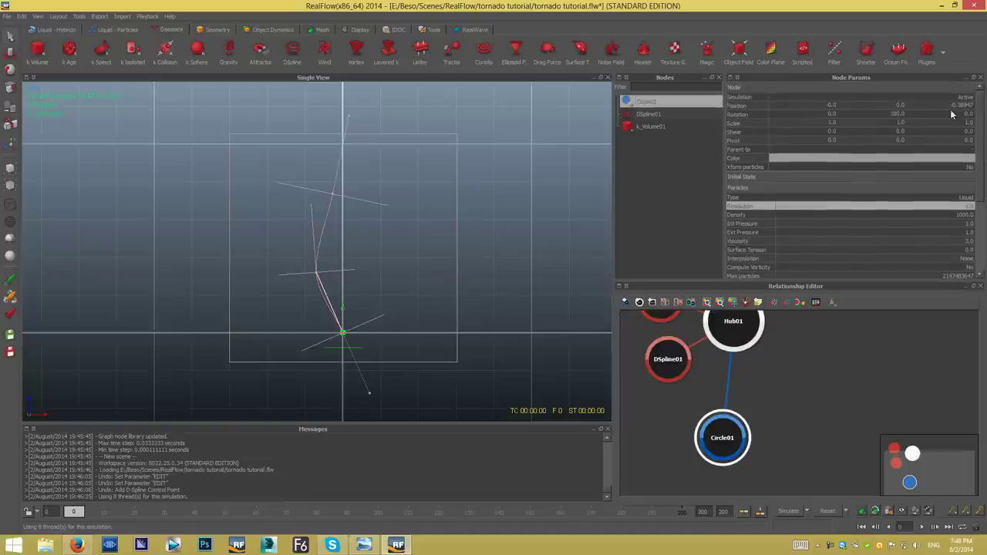
pyautogui.click(827, 124)
pyautogui.write('2')
pyautogui.press('Return')
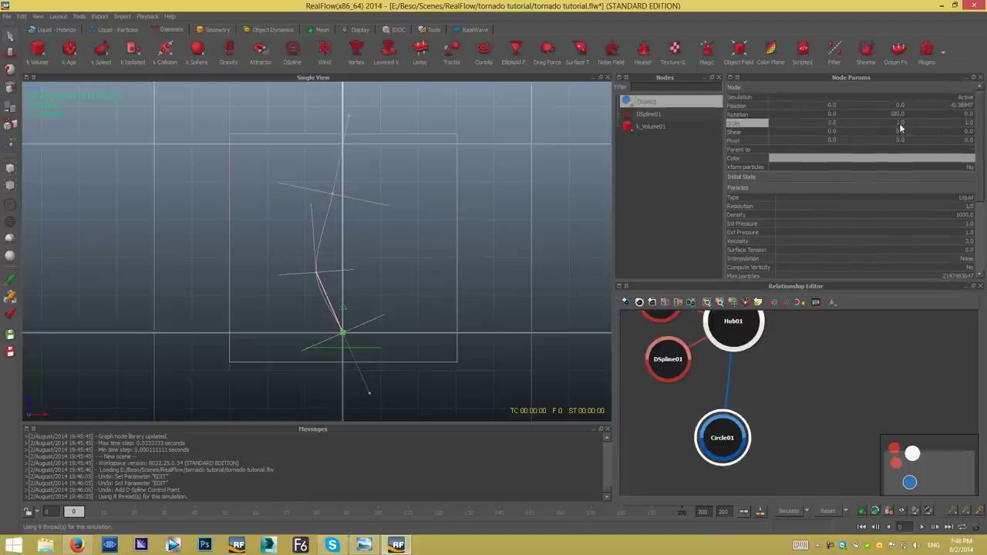
pyautogui.write('2')
pyautogui.click(10, 54)
pyautogui.moveTo(343, 398); pyautogui.dragTo(344, 409)
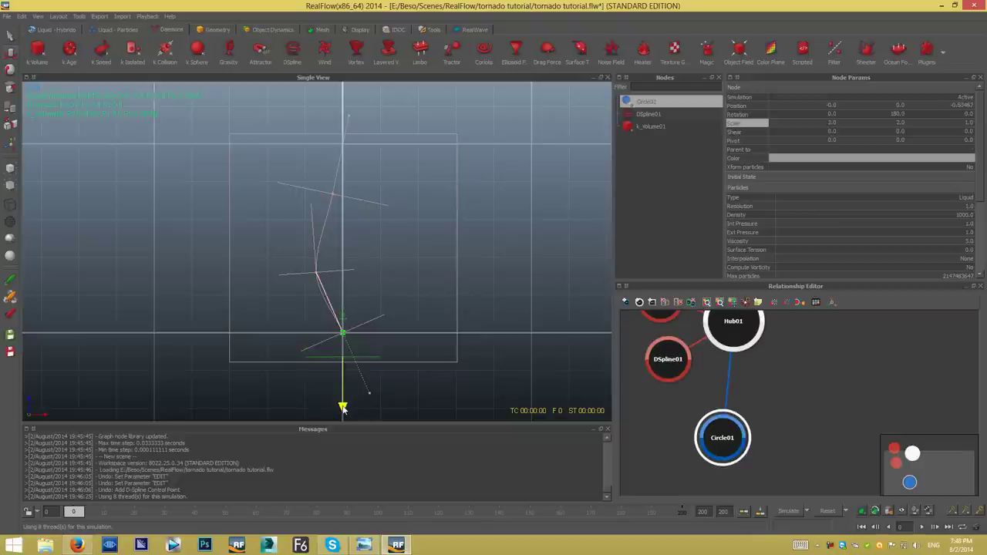
# Run a test simulation and reset it to the start.
pyautogui.click(788, 510)
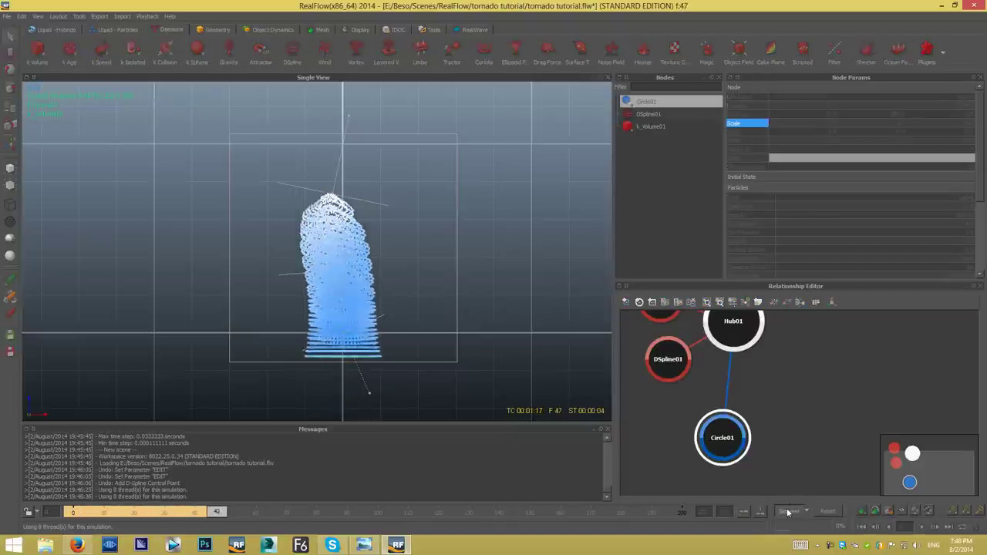
pyautogui.click(827, 510)
pyautogui.click(468, 275)
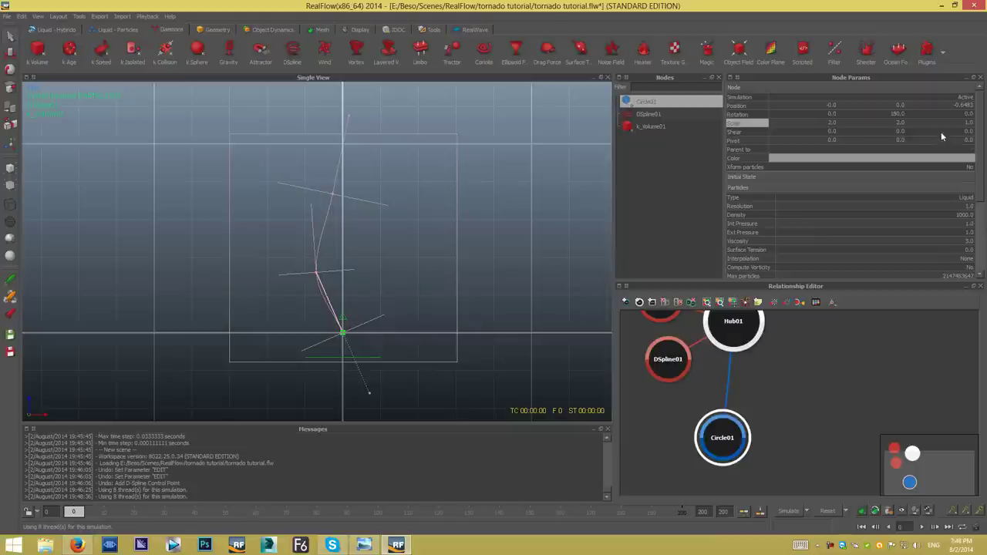
pyautogui.click(657, 117)
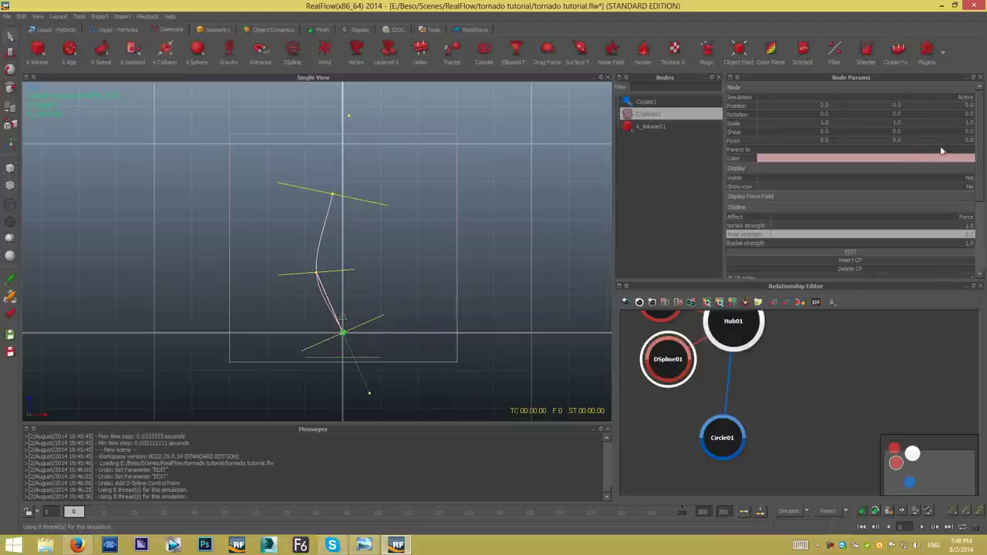
# Set DSpline01 radial strength 8.0 and vortex strength 4.0, then test-simulate and reset.
pyautogui.click(971, 244)
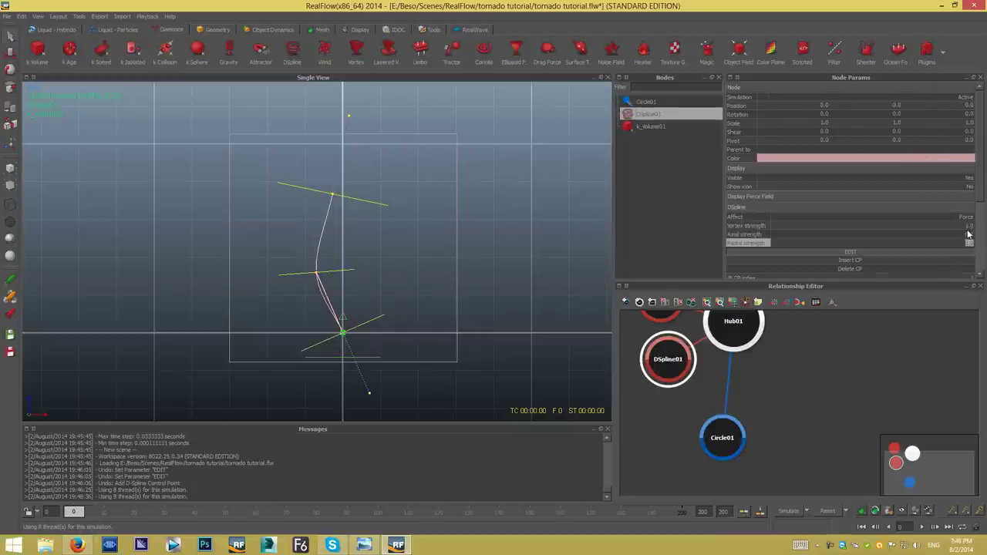
pyautogui.click(970, 225)
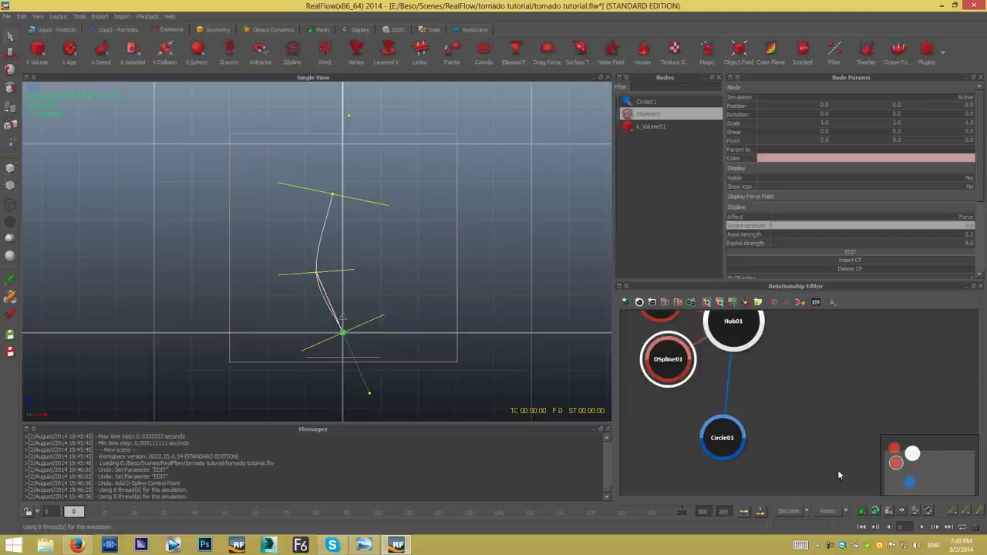
pyautogui.click(791, 512)
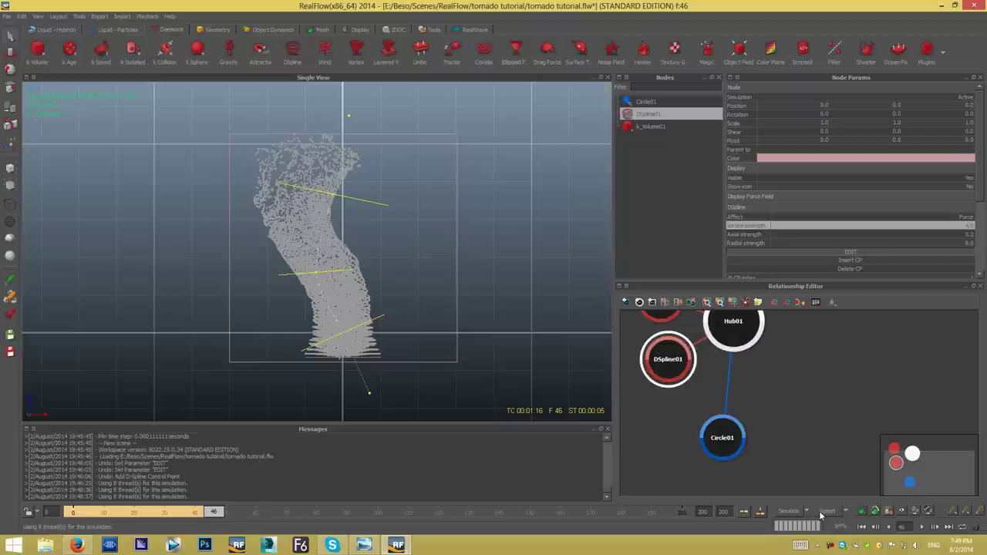
pyautogui.click(820, 512)
pyautogui.click(469, 275)
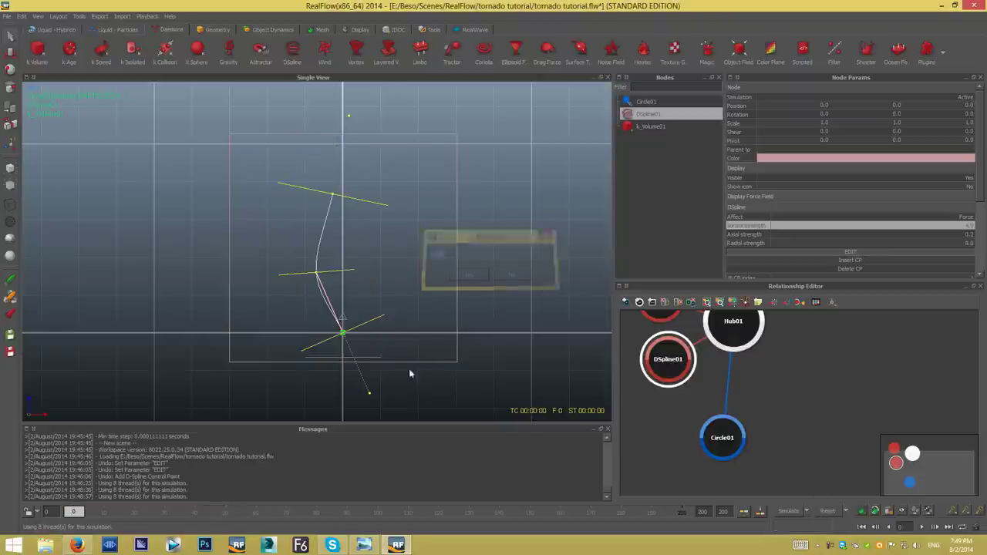
# Move Circle01 and k_Volume01 down together and run the simulation again.
pyautogui.click(378, 376)
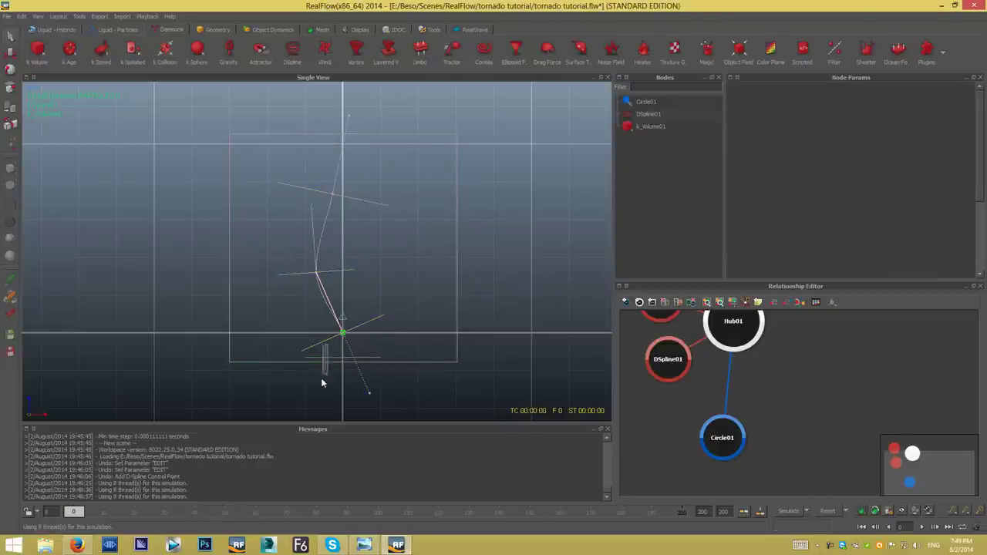
pyautogui.click(321, 378)
pyautogui.click(9, 54)
pyautogui.moveTo(343, 202); pyautogui.dragTo(347, 219)
pyautogui.click(807, 501)
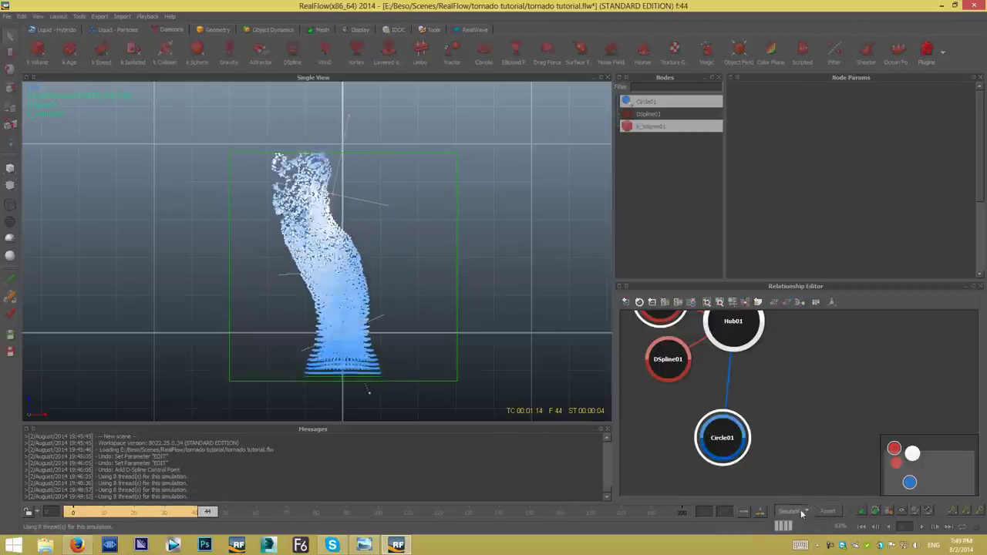
pyautogui.click(801, 513)
# Set Circle01's speed to 1.0 and reset the simulation.
pyautogui.click(377, 344)
pyautogui.scroll(-2, 955, 179)
pyautogui.scroll(-2, 955, 180)
pyautogui.scroll(-2, 960, 200)
pyautogui.write('1')
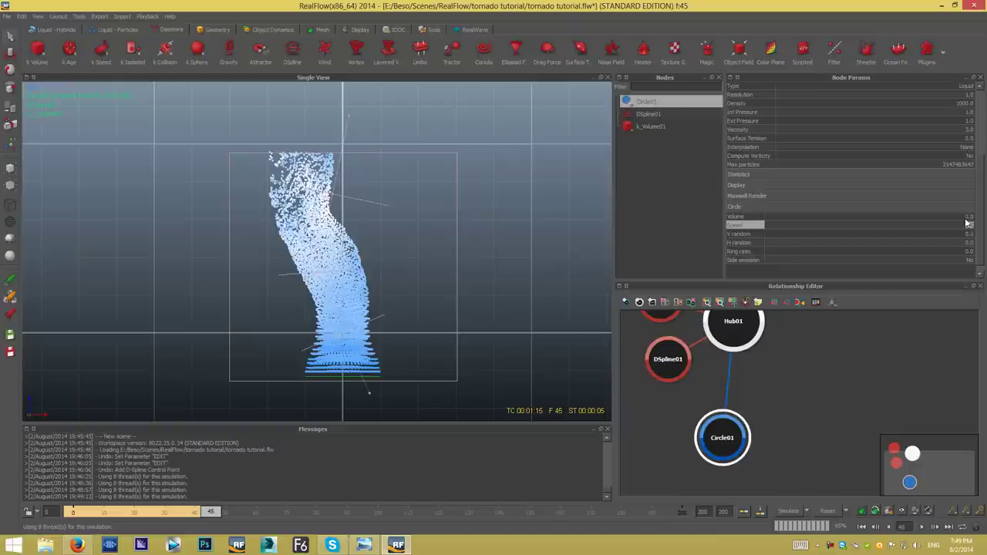
pyautogui.press('Return')
pyautogui.click(831, 513)
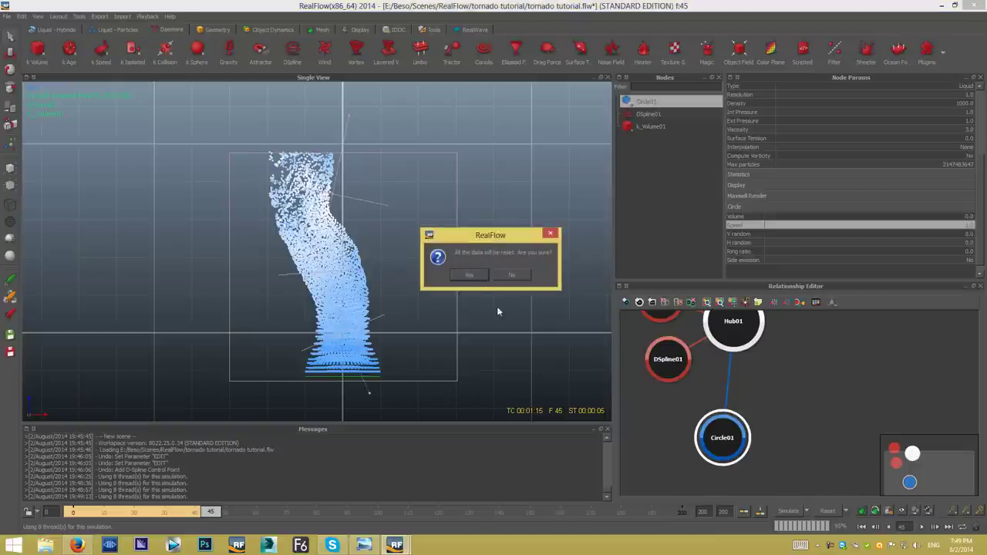
pyautogui.click(480, 276)
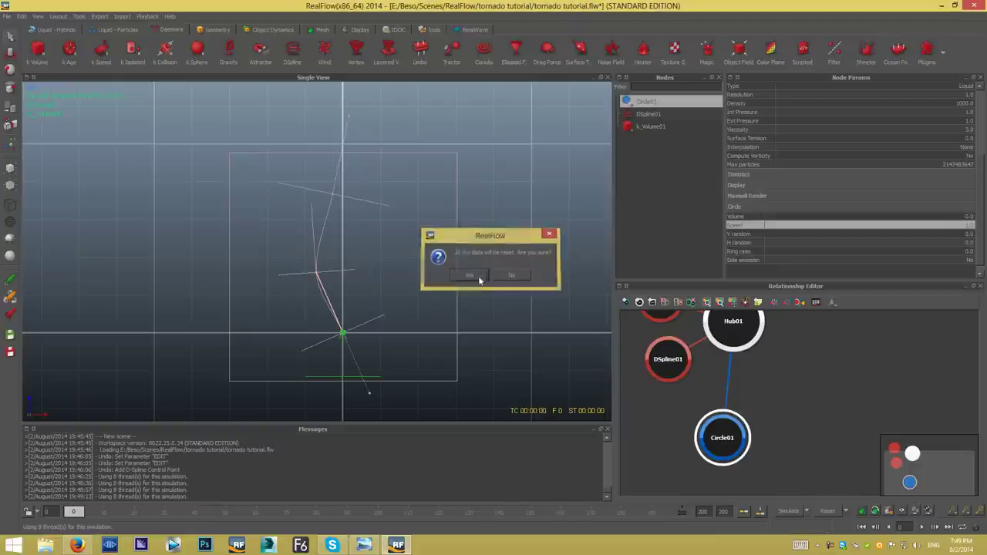
# Re-run the simulation with the new speed, then reset it to frame 0.
pyautogui.click(798, 511)
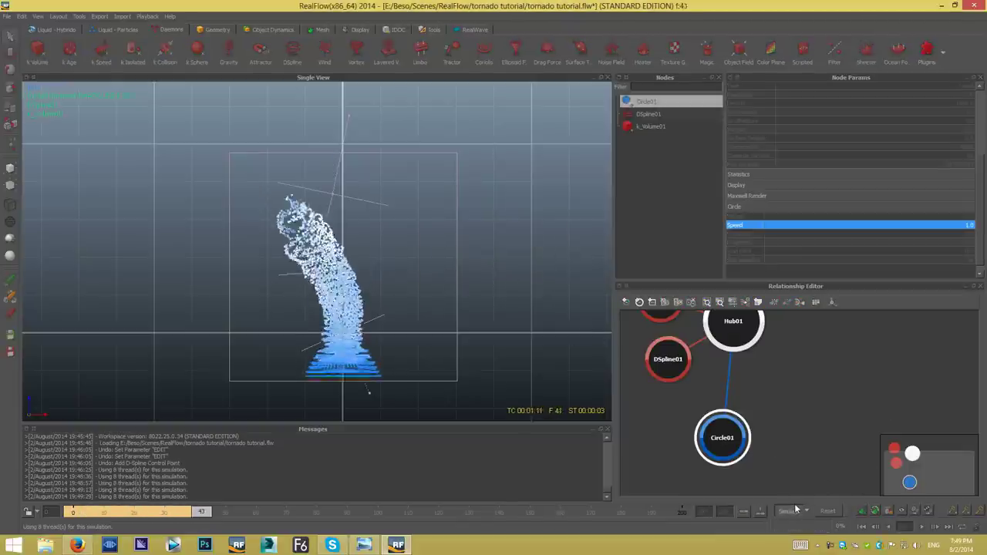
pyautogui.click(788, 511)
pyautogui.click(828, 511)
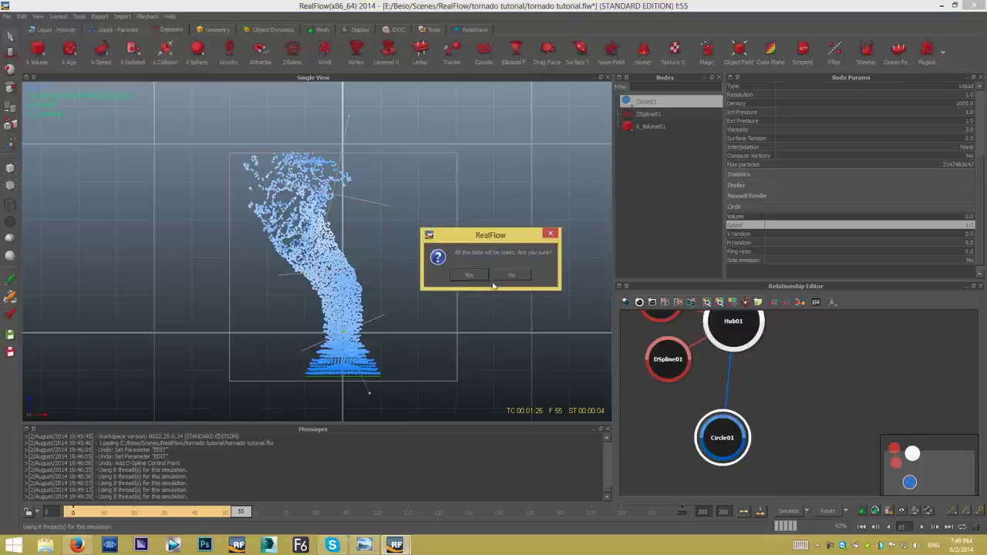
pyautogui.click(470, 278)
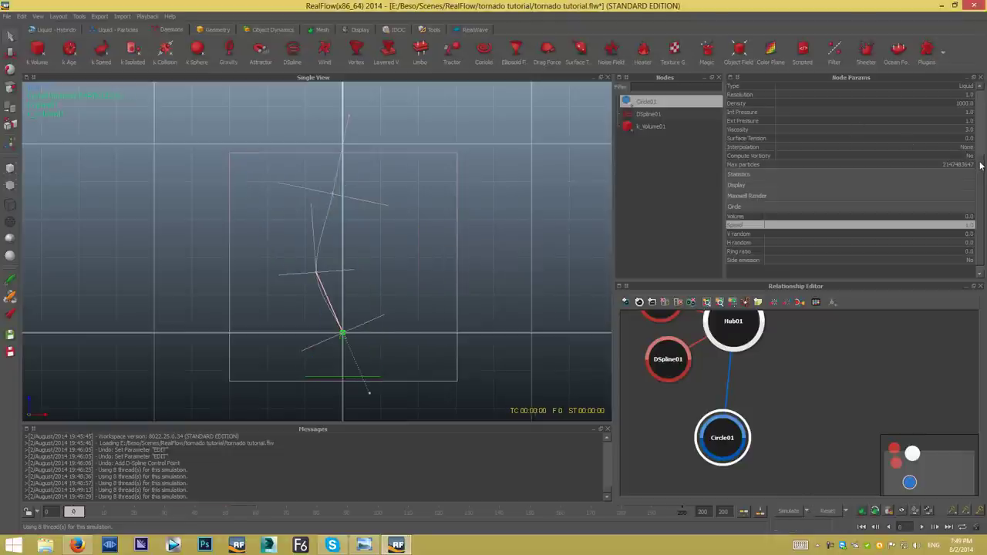
pyautogui.scroll(2, 946, 147)
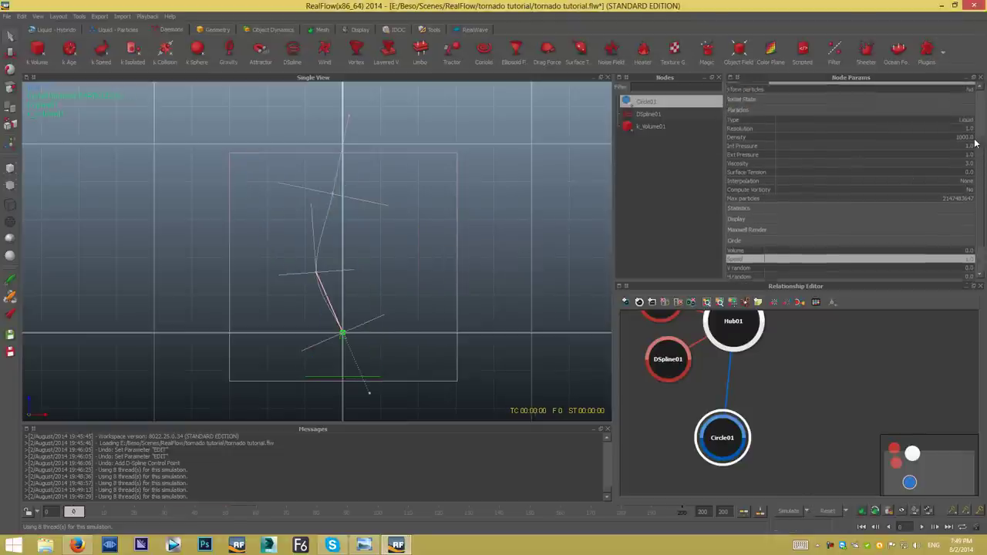
pyautogui.click(641, 116)
# Set DSpline01 radial strength to 12.0, then test-simulate and reset.
pyautogui.click(970, 182)
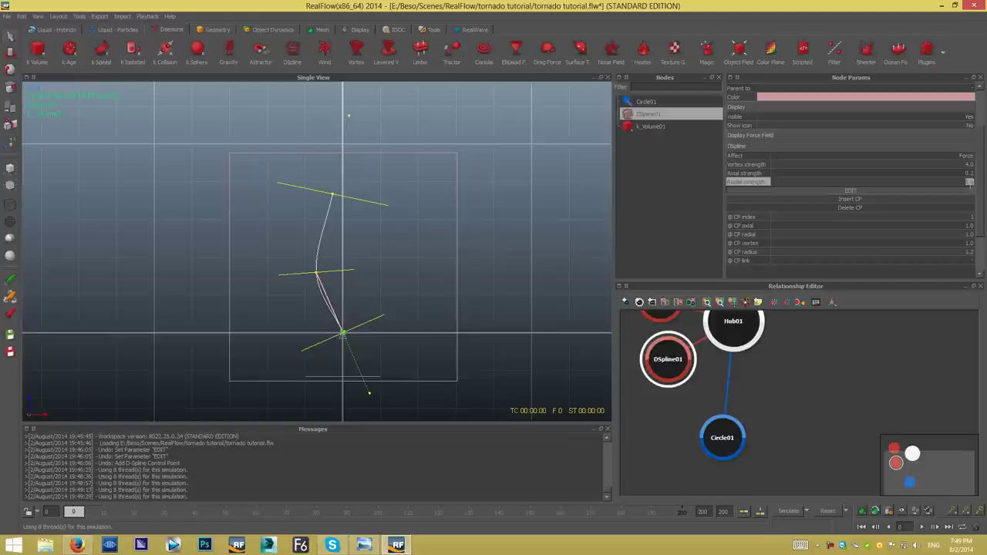
pyautogui.click(790, 510)
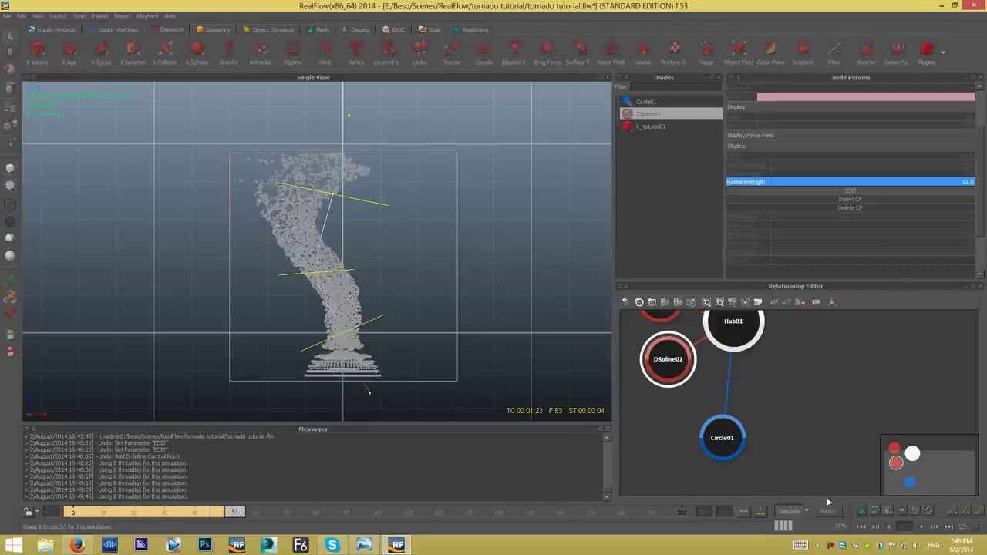
pyautogui.click(806, 512)
pyautogui.click(825, 512)
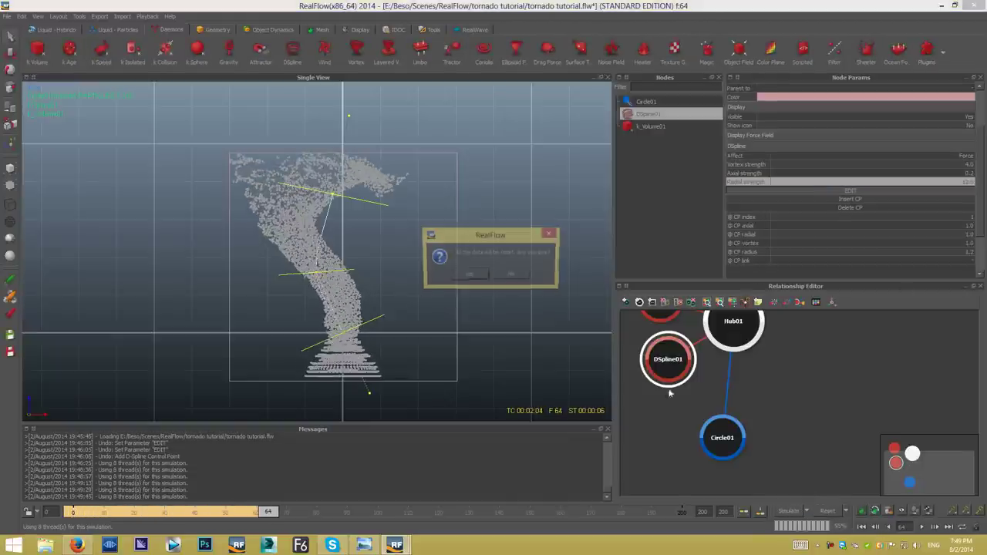
pyautogui.click(467, 276)
# Adjust the middle control point's radial value and set Circle01's speed to 0.0.
pyautogui.click(315, 275)
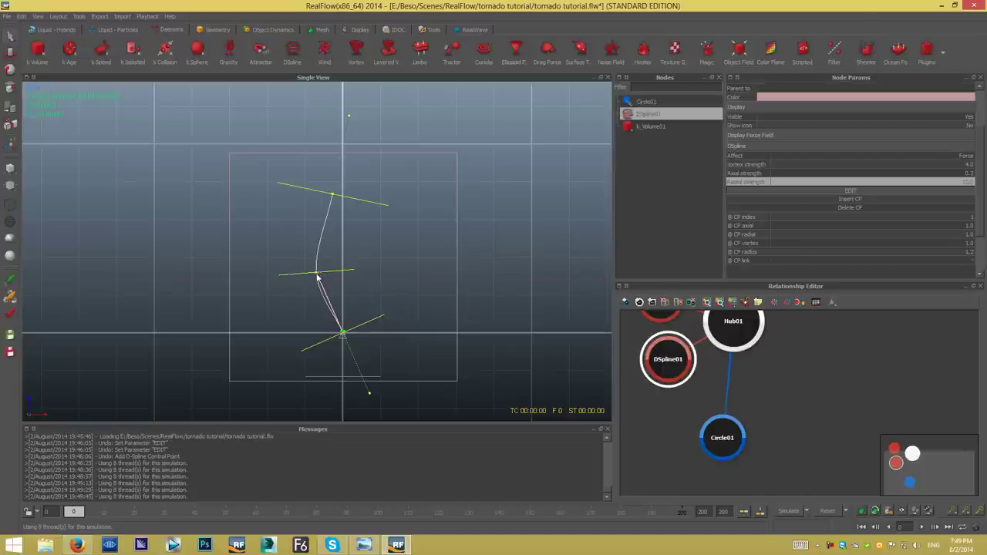
pyautogui.click(975, 235)
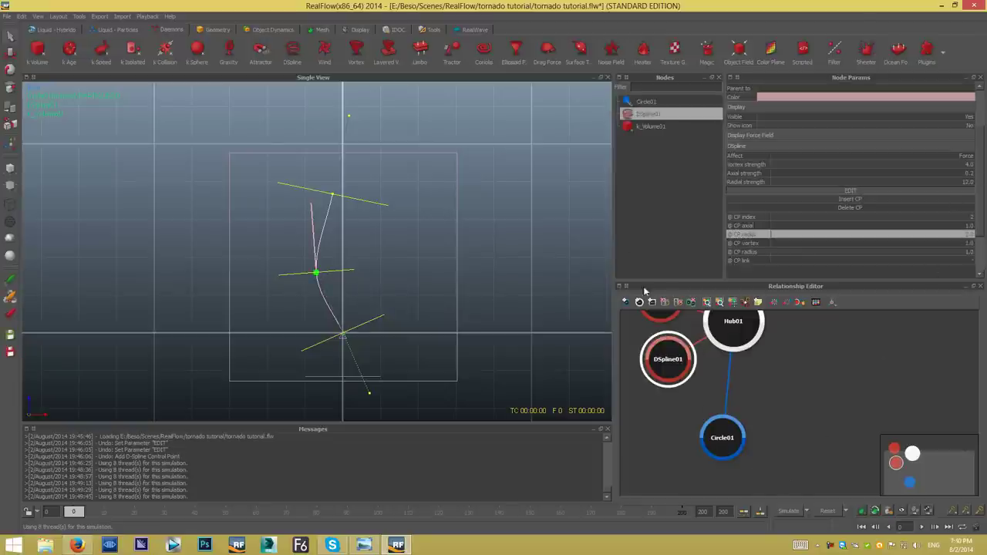
pyautogui.click(340, 376)
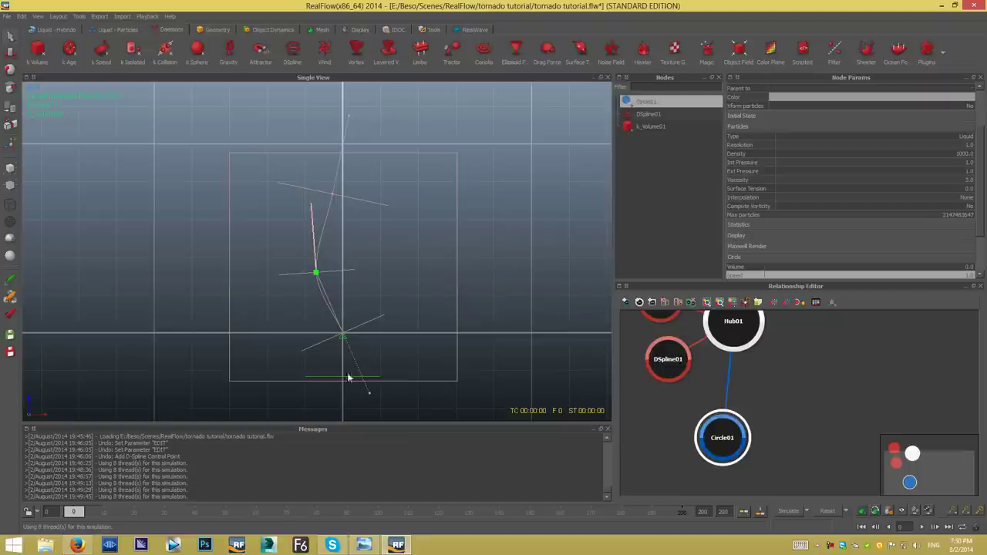
pyautogui.moveTo(978, 178); pyautogui.dragTo(978, 222)
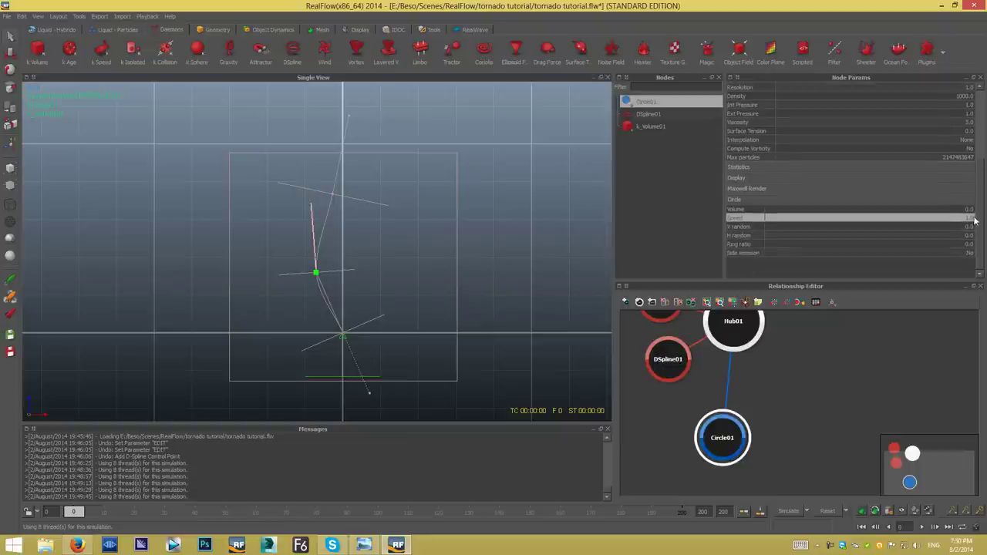
pyautogui.click(972, 219)
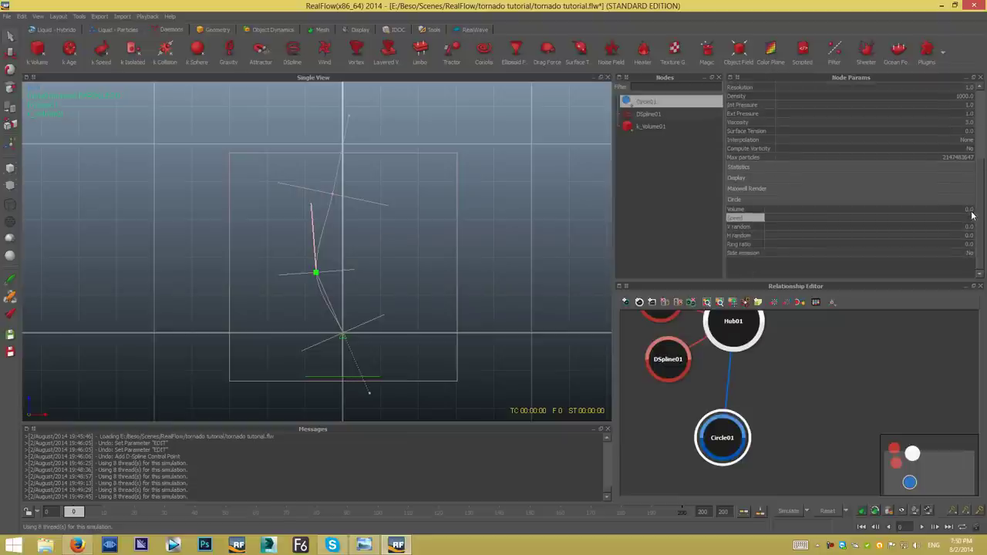
pyautogui.click(970, 218)
# Run the tornado simulation, then reset it to frame 0.
pyautogui.click(788, 513)
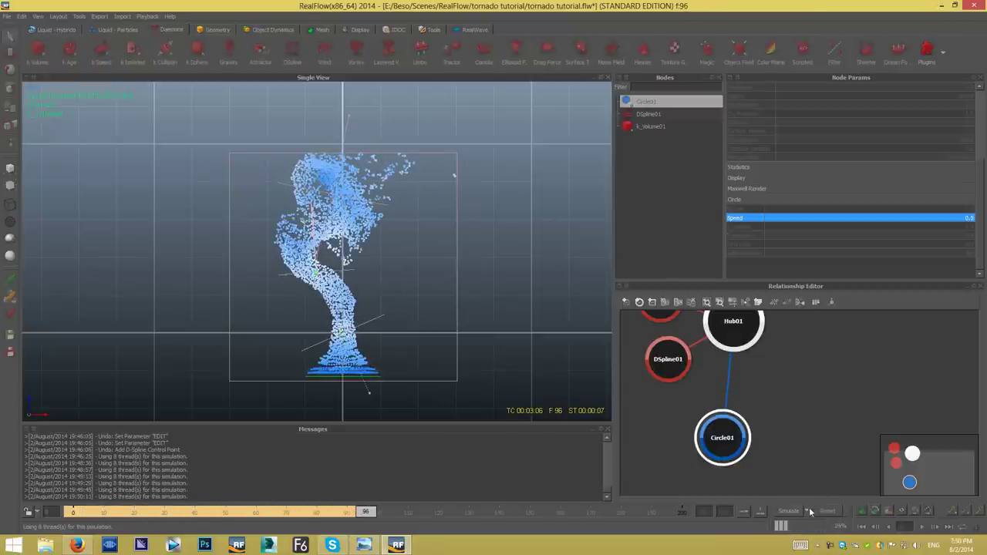
pyautogui.click(821, 507)
pyautogui.click(333, 195)
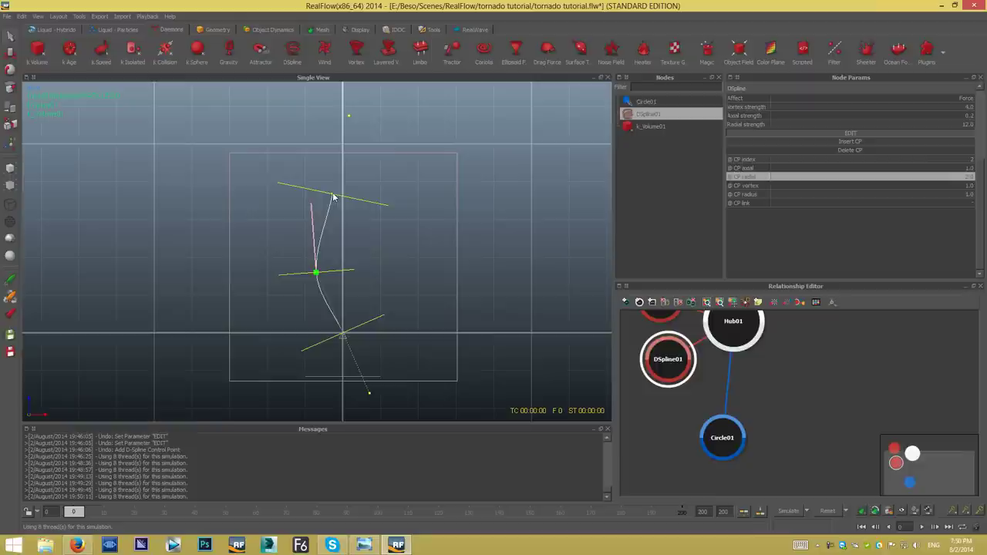
# Change the upper control point's axial value, then test-simulate and reset.
pyautogui.click(970, 169)
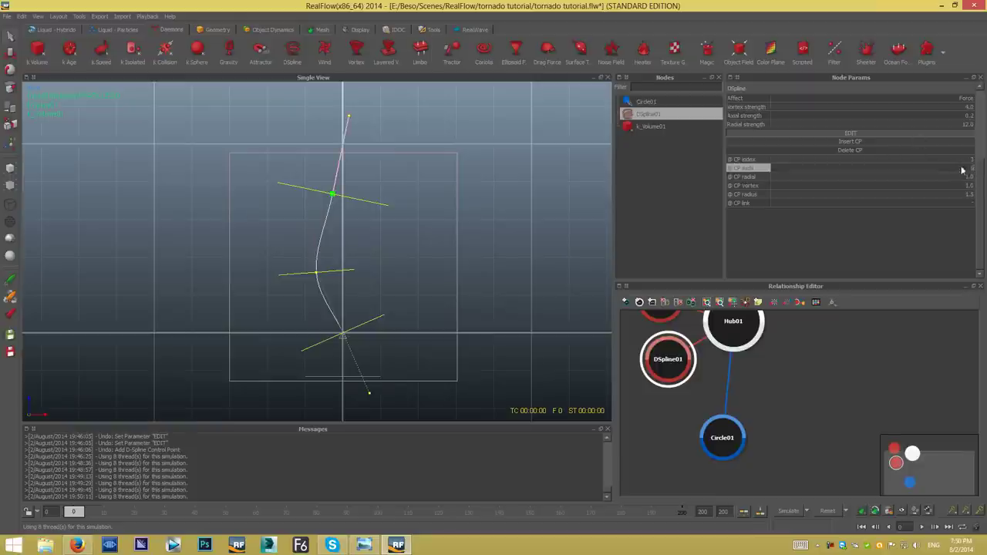
pyautogui.press('Return')
pyautogui.click(792, 513)
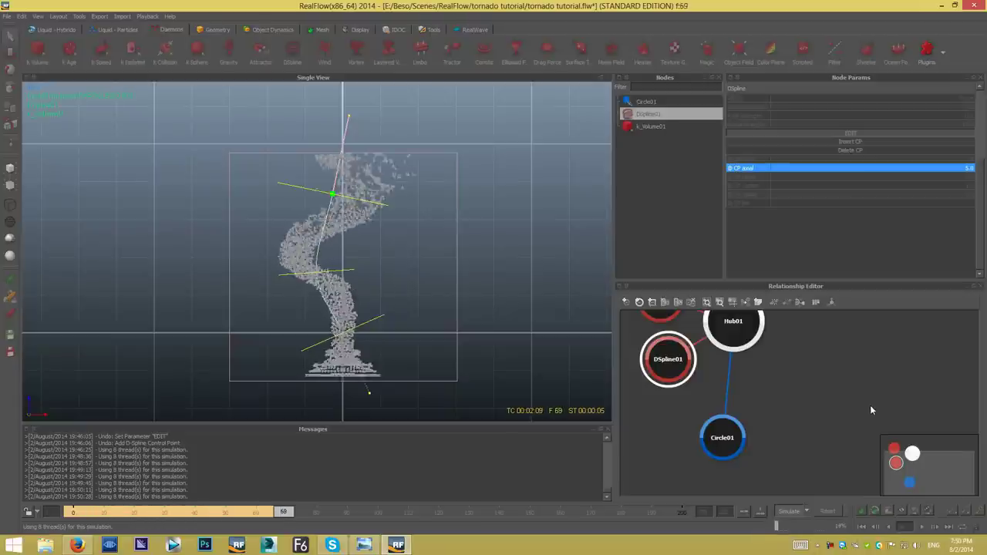
pyautogui.click(789, 511)
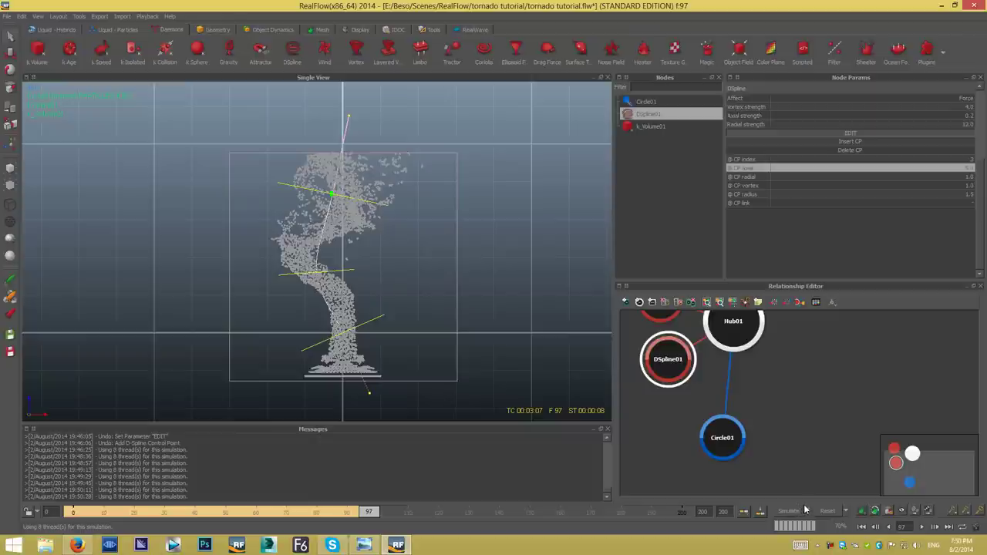
pyautogui.click(827, 511)
pyautogui.click(469, 275)
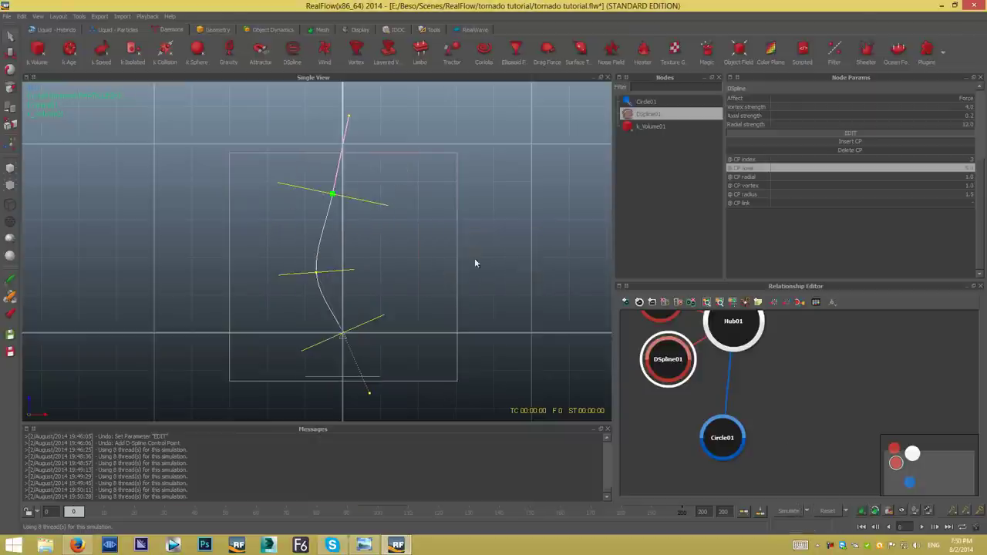
# Set the upper control point's @ CP axial to 25.0, re-simulate and reset.
pyautogui.doubleClick(973, 169)
pyautogui.press('Return')
pyautogui.click(788, 510)
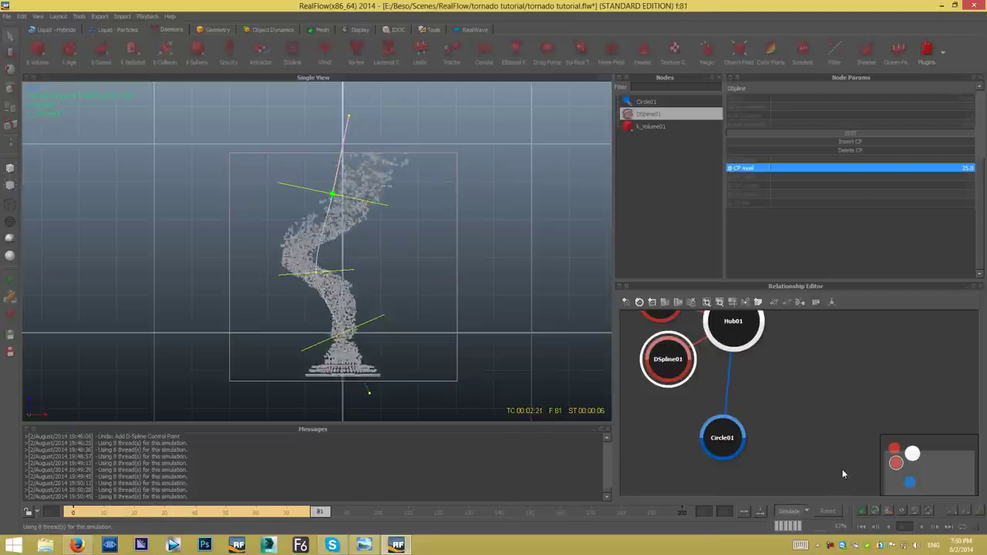
pyautogui.click(788, 510)
pyautogui.click(828, 510)
pyautogui.click(467, 278)
# Set the middle control point's radial strength to 20 and simulate the twisting tornado.
pyautogui.click(316, 273)
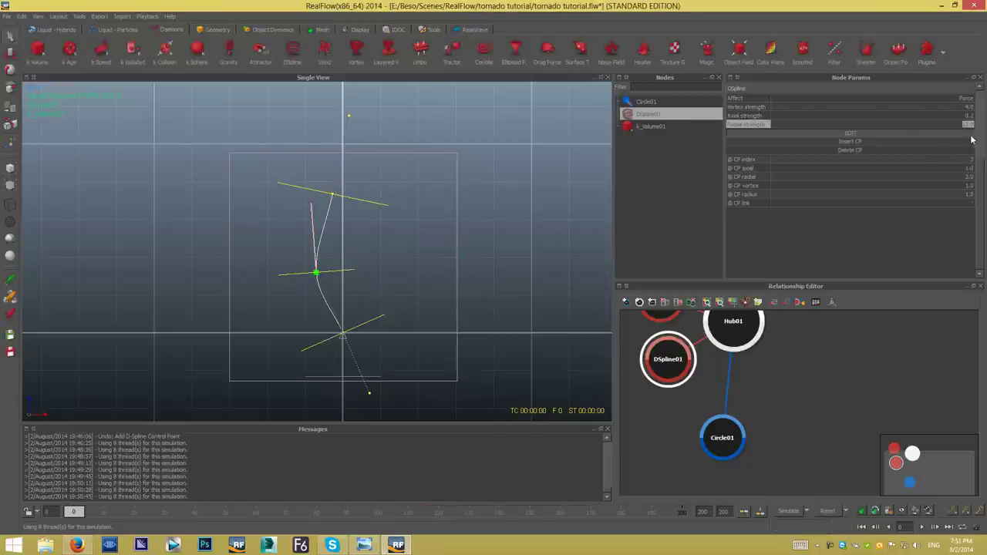
pyautogui.write('20')
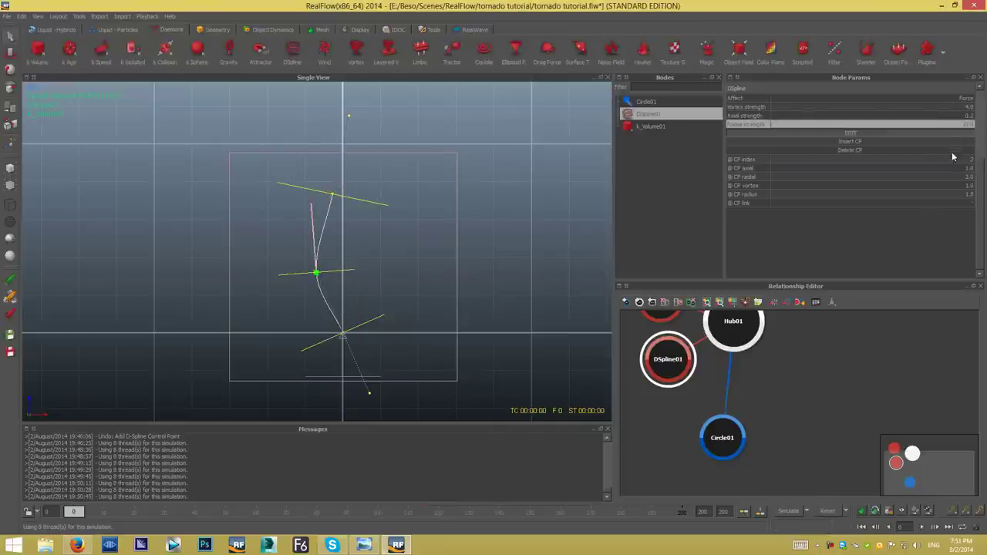
pyautogui.click(794, 511)
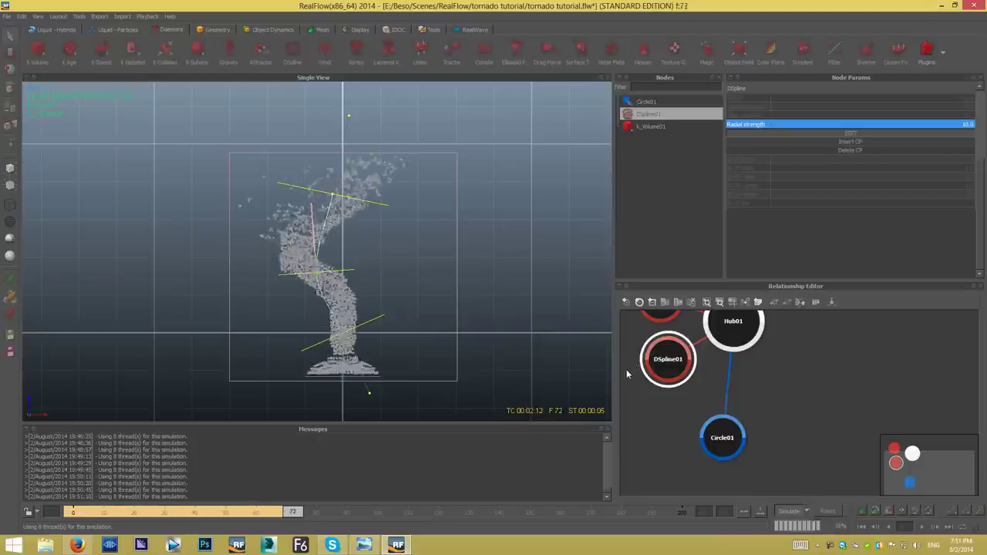
pyautogui.click(791, 512)
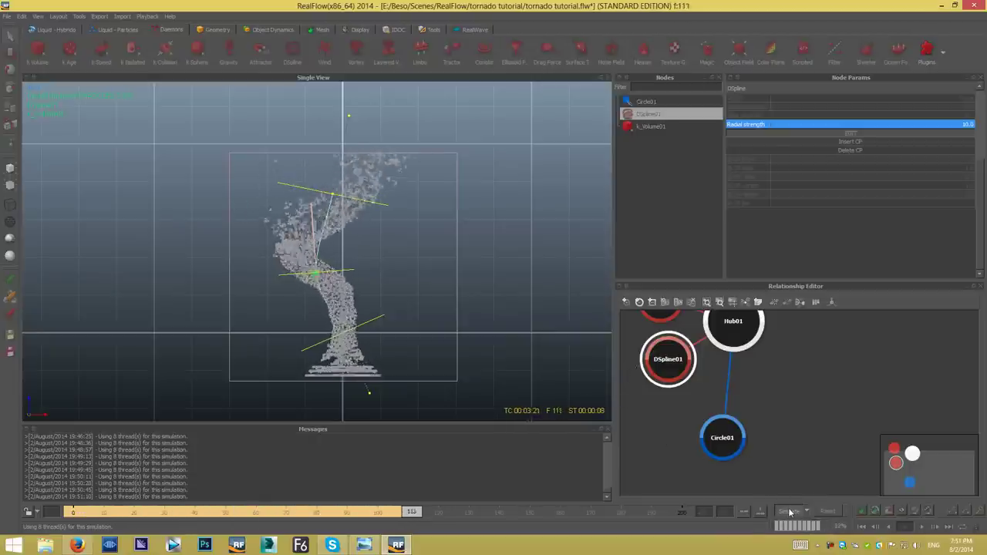
pyautogui.click(352, 306)
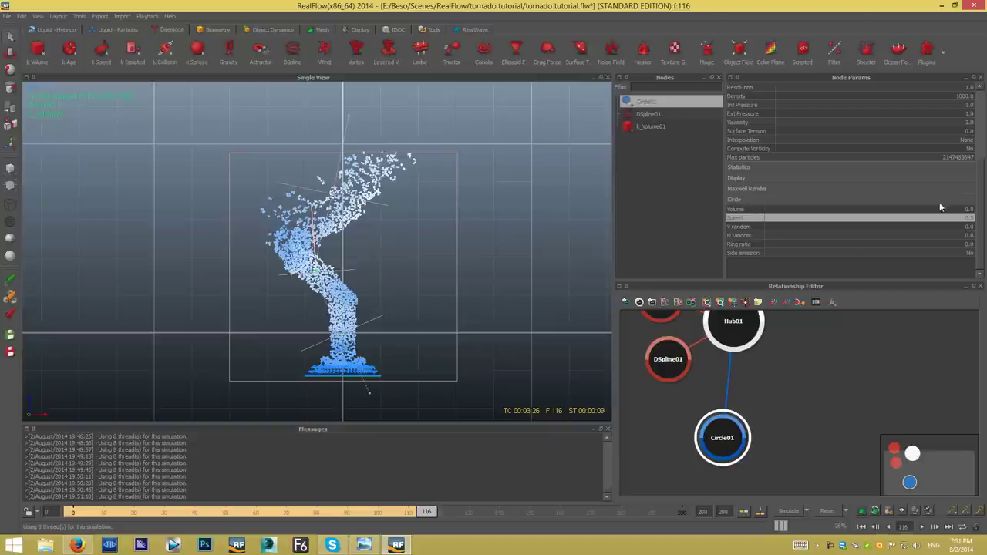
# Set Circle01's Speed to 0.25 and reset the simulation to frame 0.
pyautogui.doubleClick(969, 218)
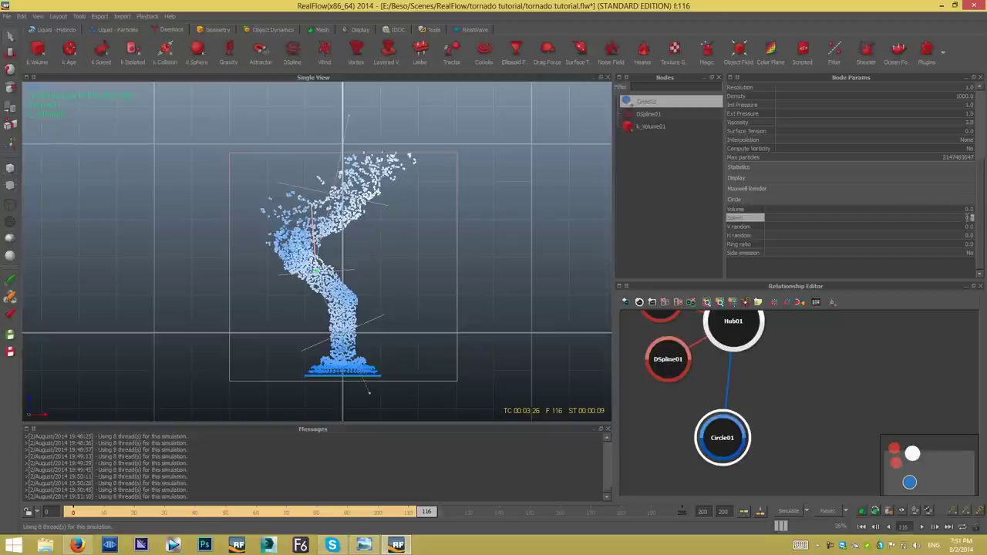
pyautogui.press('Return')
pyautogui.click(827, 512)
pyautogui.click(474, 271)
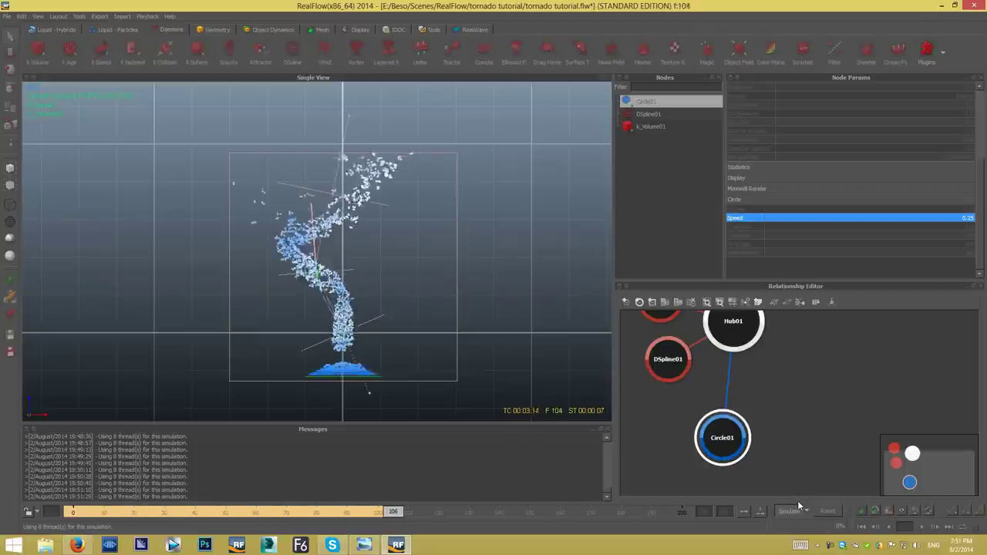
pyautogui.click(828, 512)
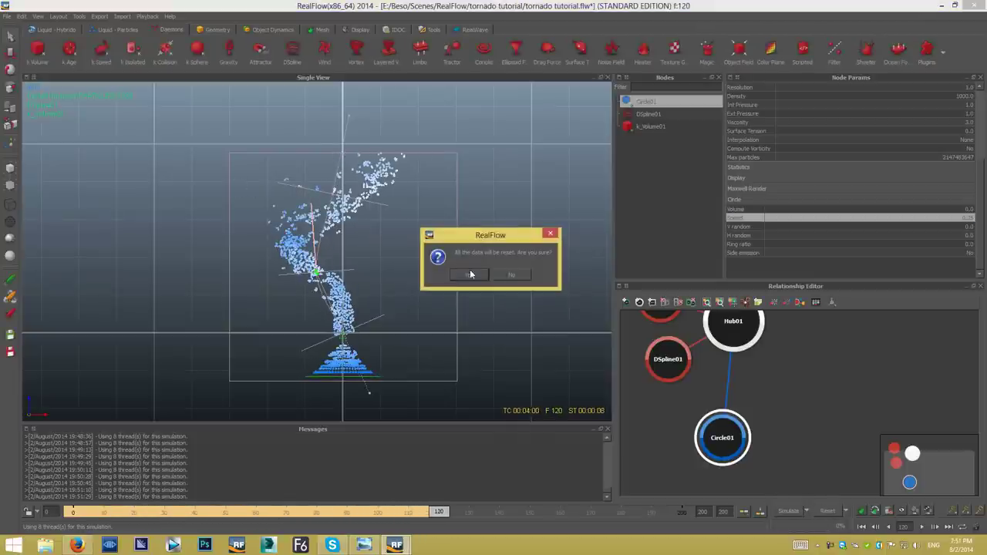
pyautogui.click(470, 274)
# Give DSpline01's bottom, middle and upper control points a CP radius of 1.5.
pyautogui.click(343, 337)
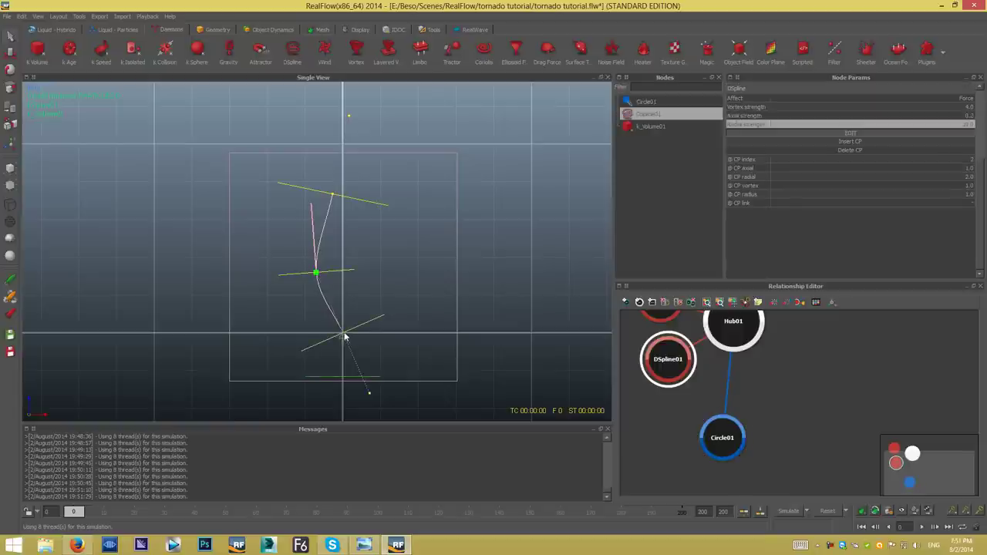
pyautogui.click(970, 195)
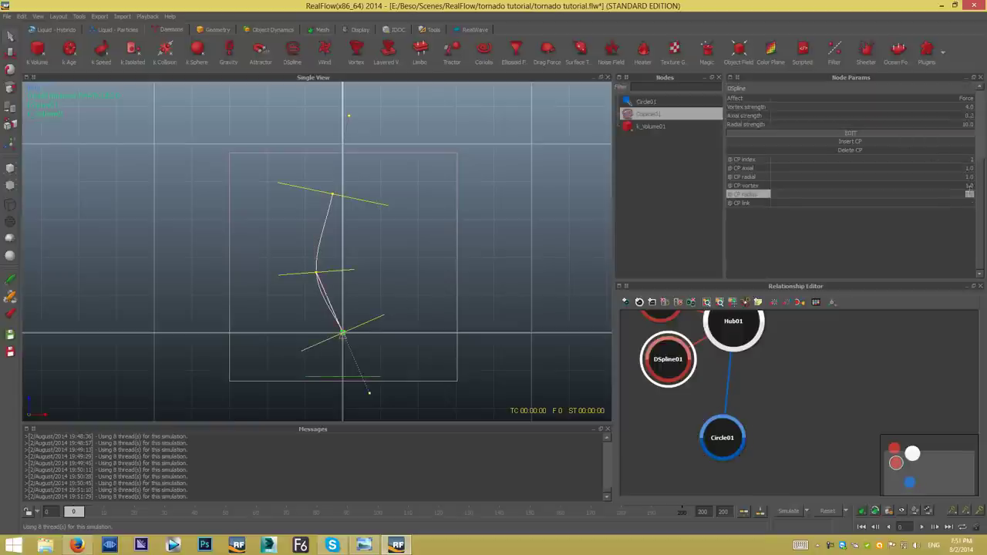
pyautogui.press('Return')
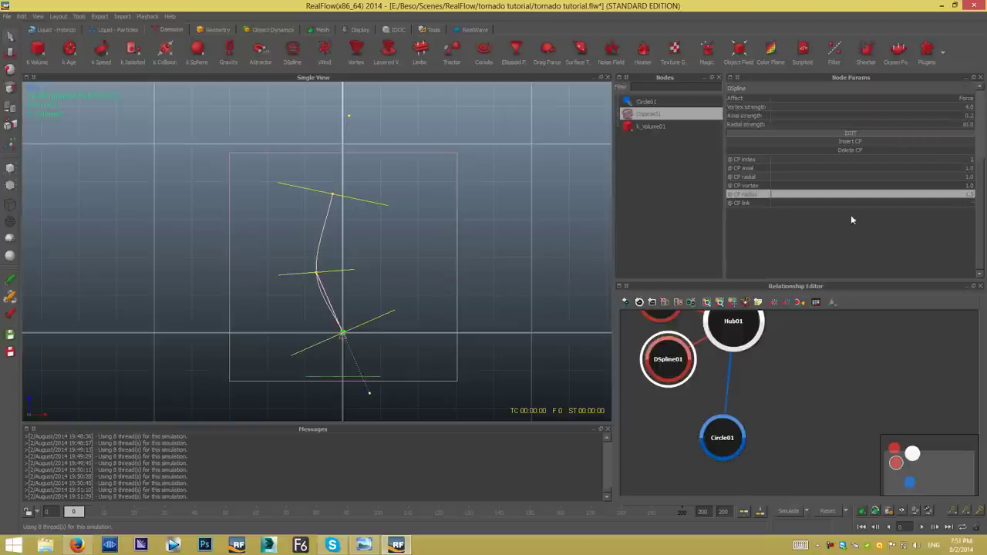
pyautogui.click(315, 274)
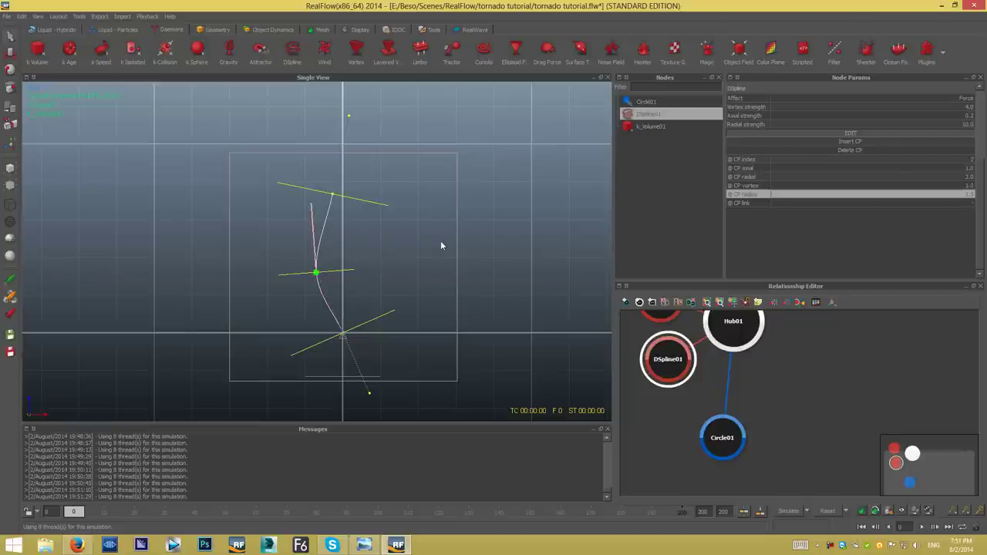
pyautogui.click(971, 195)
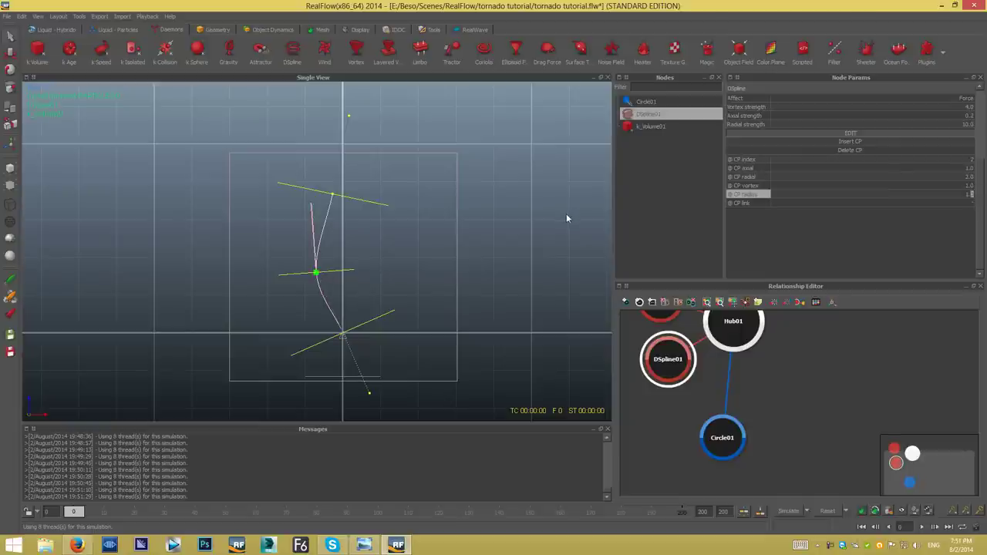
pyautogui.press('Return')
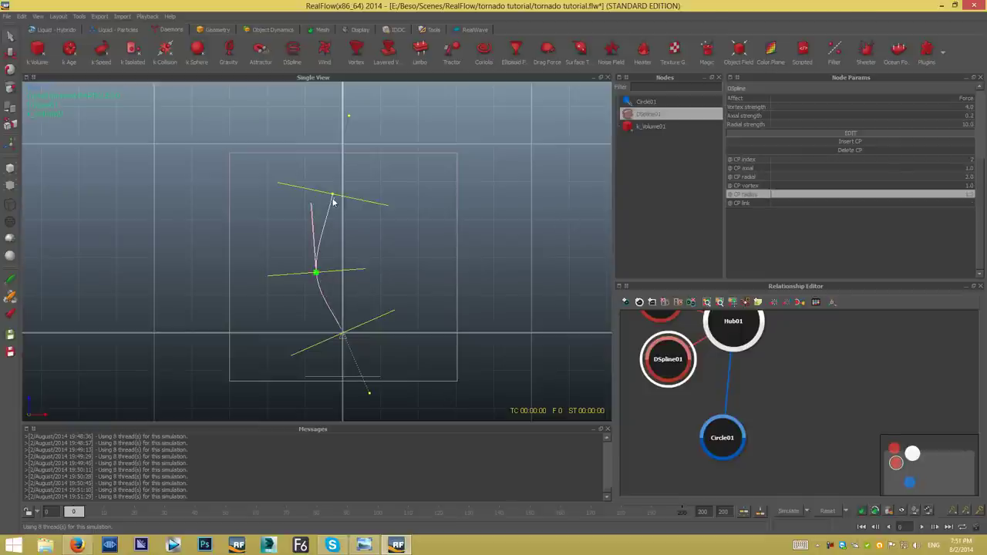
pyautogui.click(334, 197)
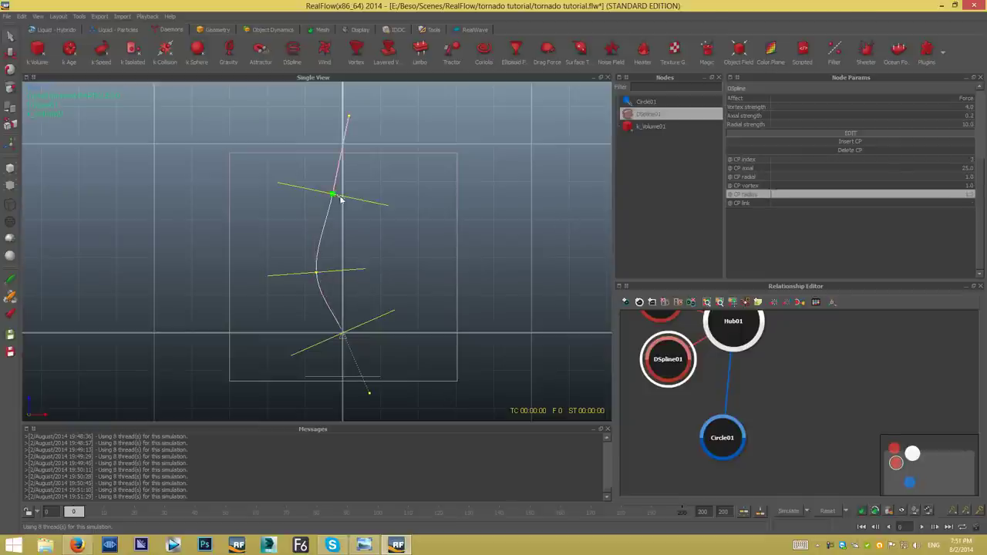
pyautogui.click(970, 195)
pyautogui.write('1.5')
pyautogui.press('Return')
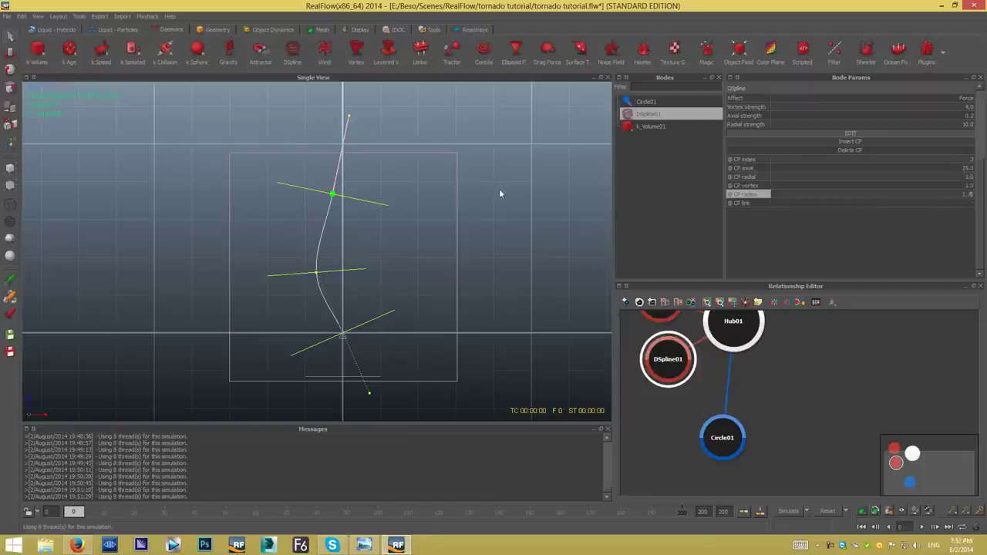
pyautogui.press('Return')
# Reshape the spline: nudge the middle point up, drag the top and bottom points right.
pyautogui.click(317, 272)
pyautogui.click(10, 52)
pyautogui.moveTo(327, 275); pyautogui.dragTo(329, 271)
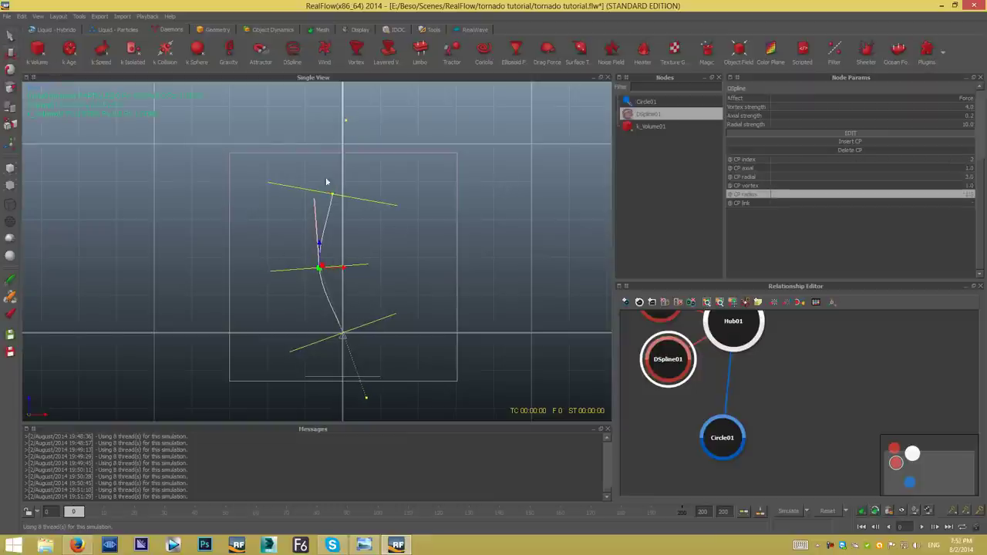
pyautogui.click(349, 116)
pyautogui.click(378, 116)
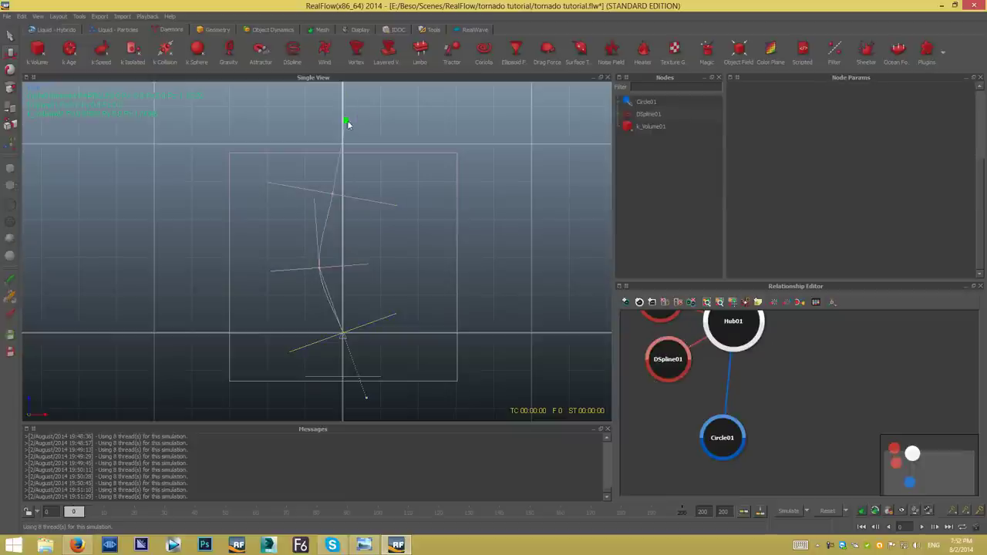
pyautogui.moveTo(347, 123); pyautogui.dragTo(385, 121)
pyautogui.click(367, 398)
pyautogui.moveTo(384, 397); pyautogui.dragTo(404, 390)
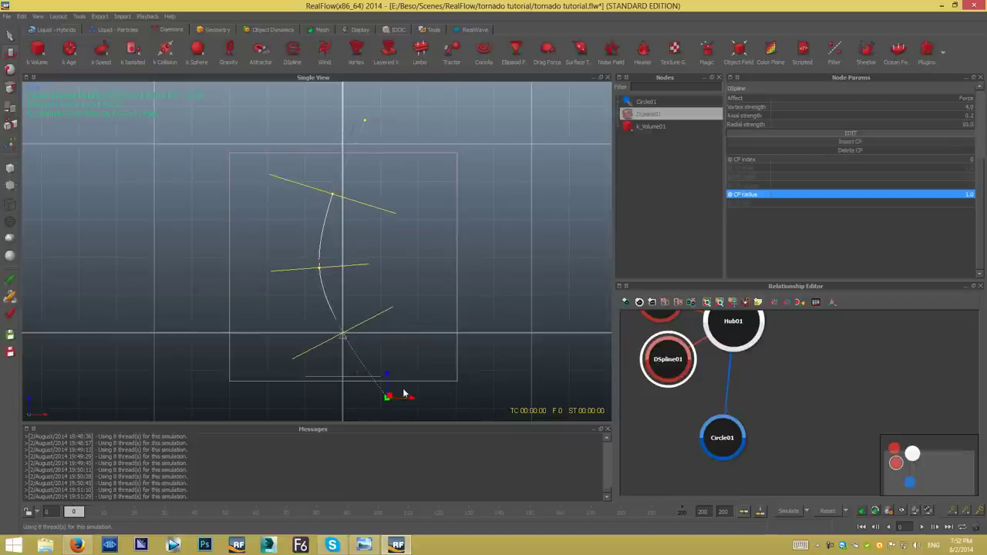
# Test-simulate the column, select Circle01, and reset the simulation to frame 0.
pyautogui.click(790, 512)
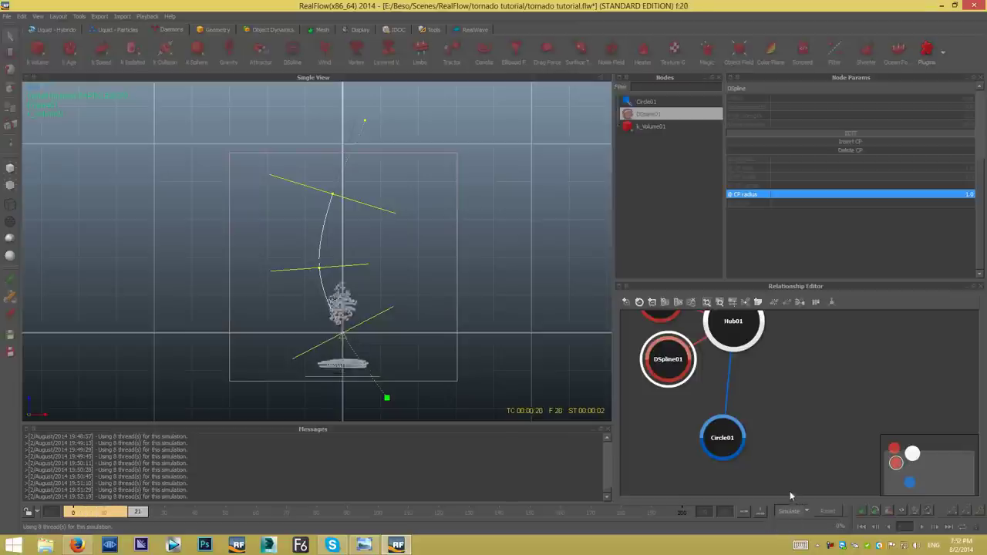
pyautogui.click(788, 511)
pyautogui.click(344, 299)
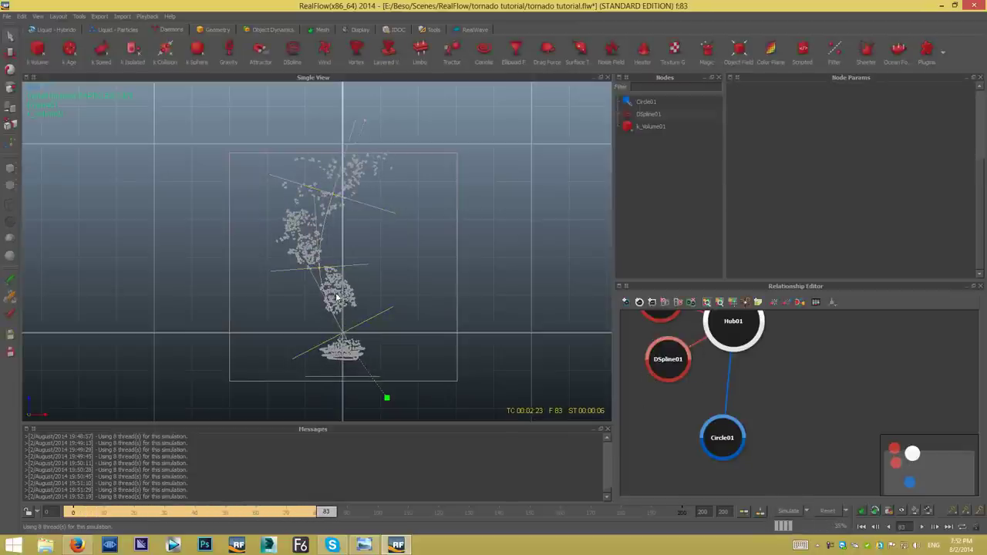
pyautogui.click(336, 297)
pyautogui.press('Tab')
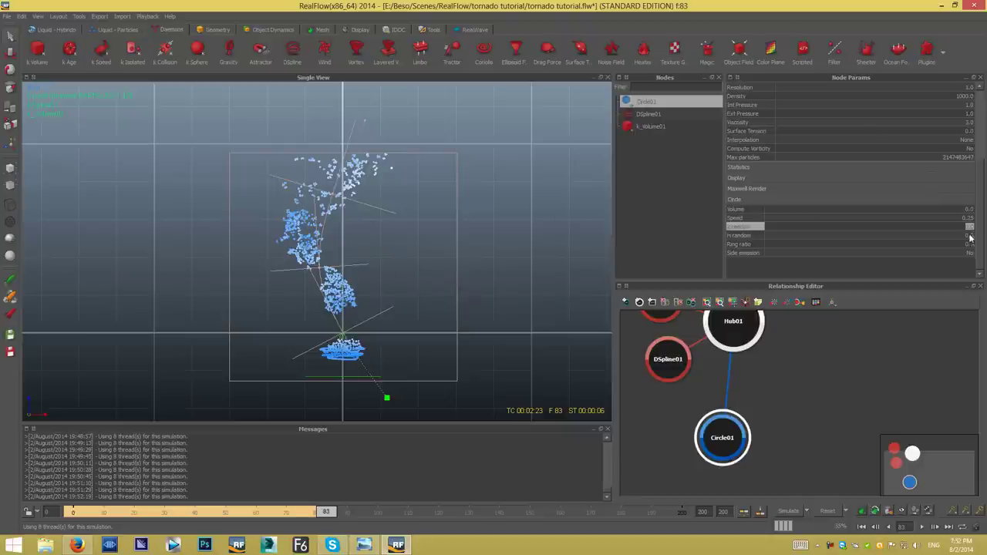
pyautogui.press('Return')
pyautogui.click(829, 510)
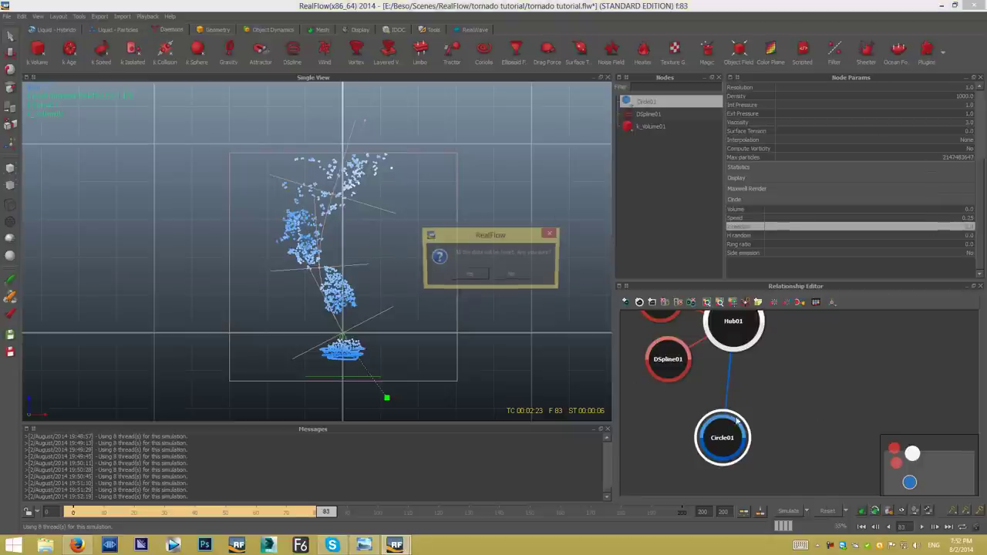
pyautogui.click(468, 275)
pyautogui.click(794, 512)
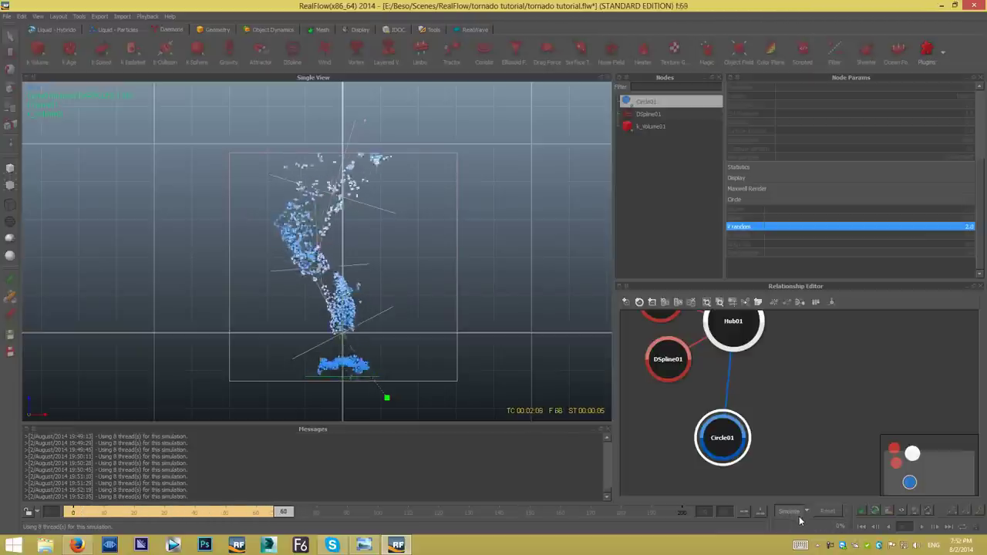
pyautogui.click(801, 514)
pyautogui.click(827, 510)
pyautogui.click(468, 275)
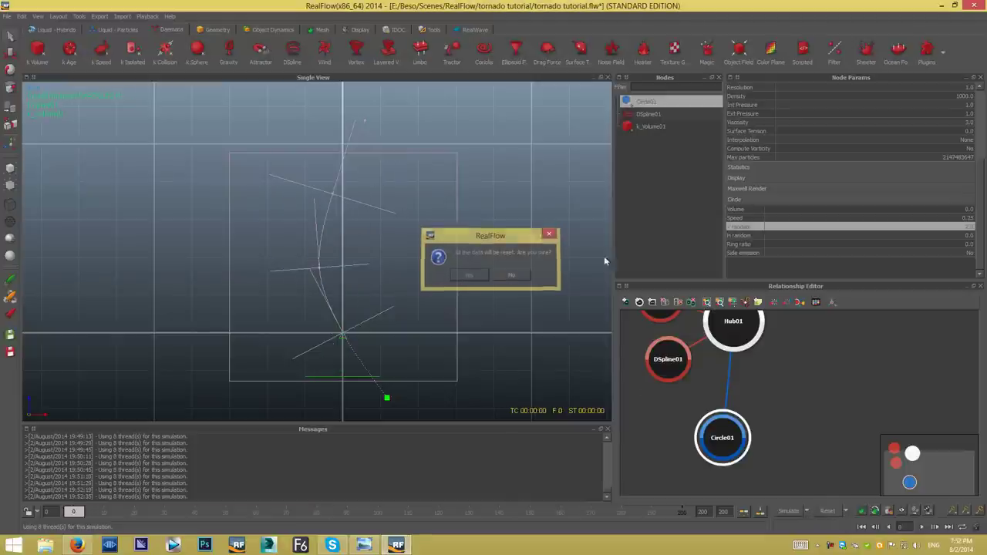
# Set Circle01's V random to 4.0 and re-simulate to frame 76.
pyautogui.write('4')
pyautogui.press('Return')
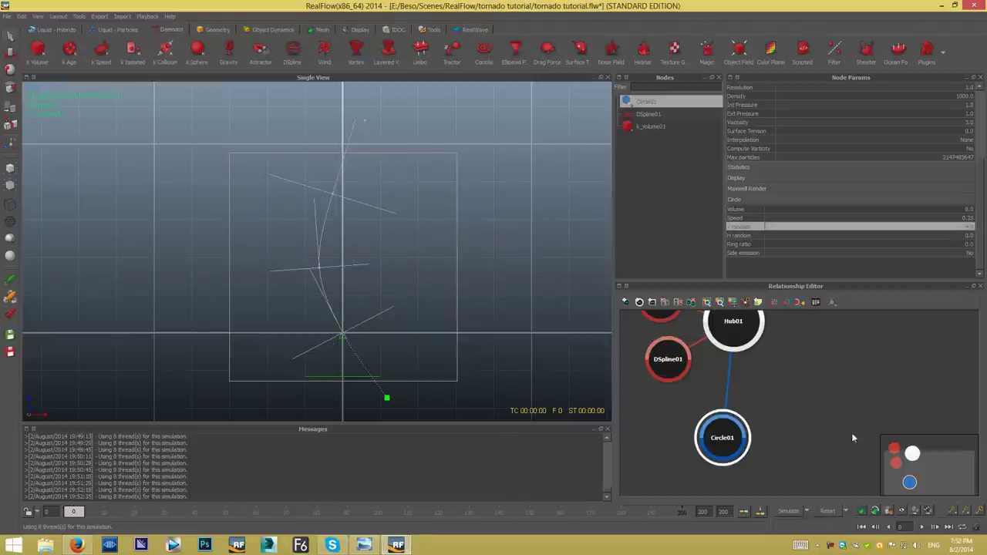
pyautogui.click(794, 514)
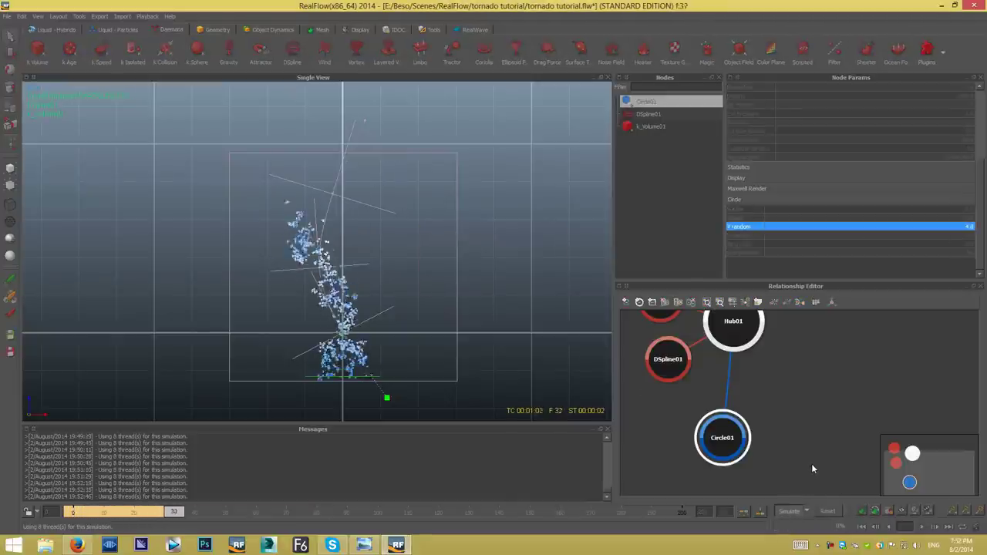
pyautogui.click(795, 512)
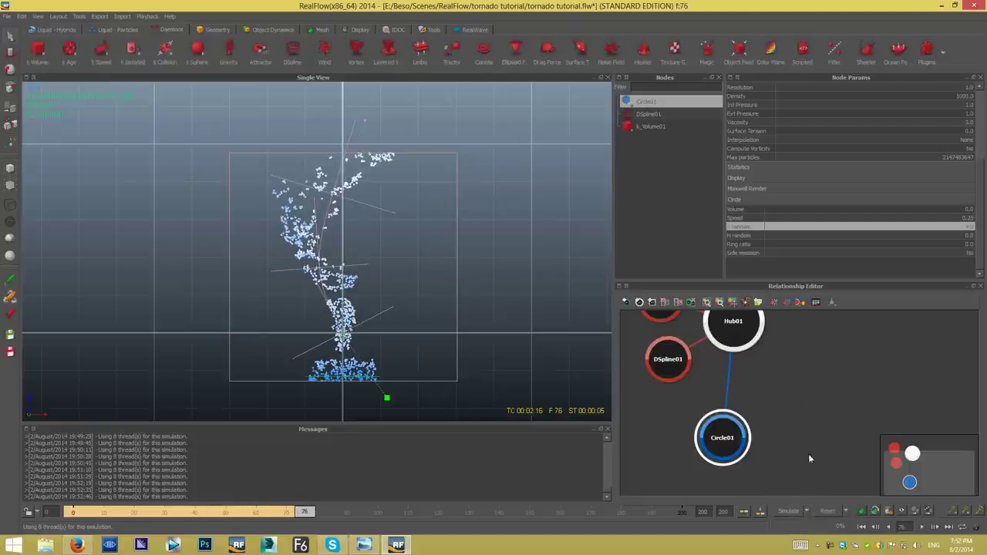
pyautogui.click(970, 88)
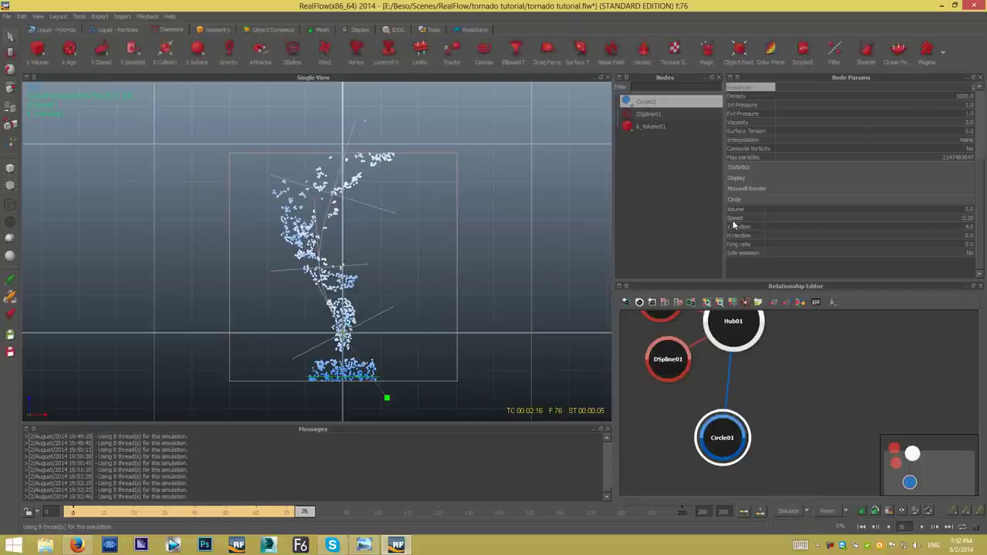
# Commit the higher Resolution, reset and re-simulate, then scrub to frame 47.
pyautogui.press('Return')
pyautogui.click(829, 513)
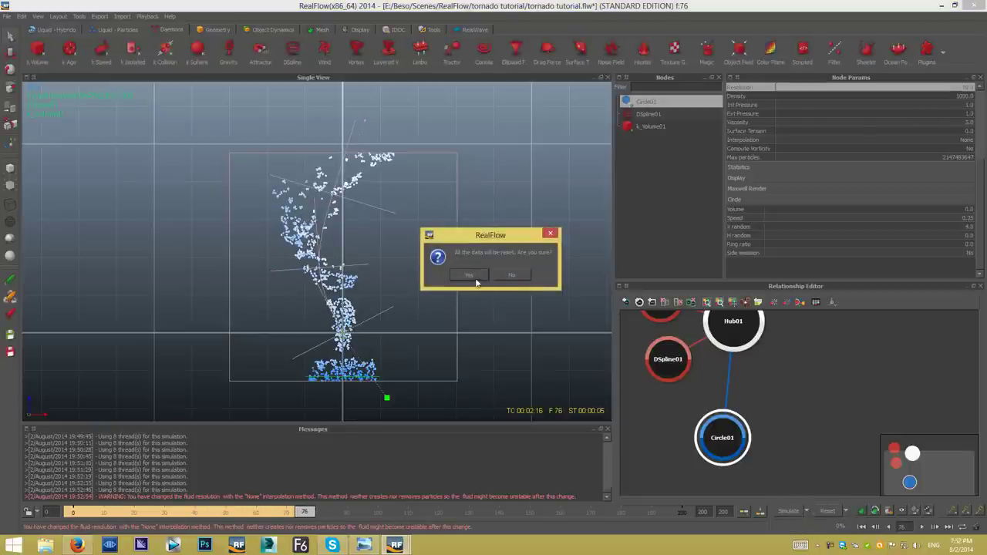
pyautogui.click(476, 280)
pyautogui.click(788, 510)
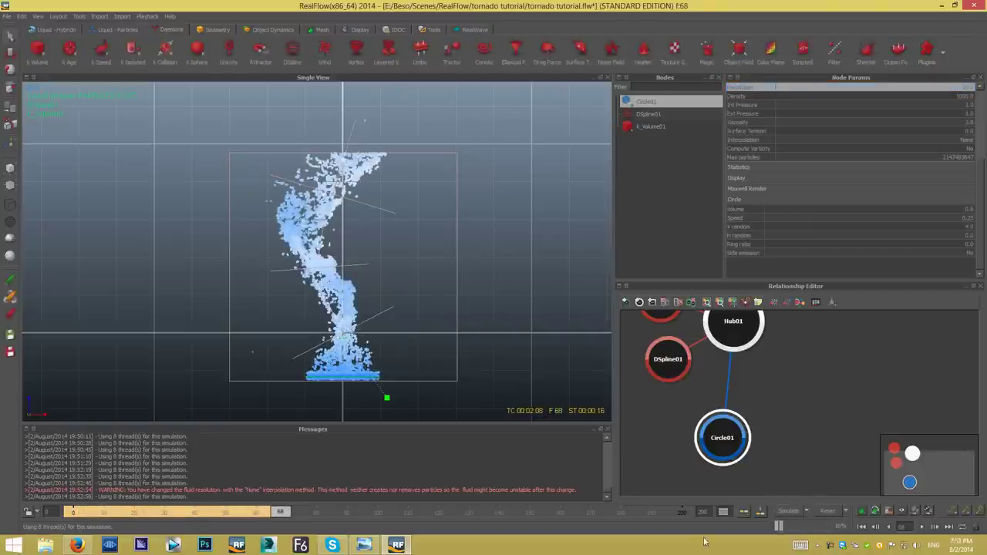
pyautogui.click(827, 511)
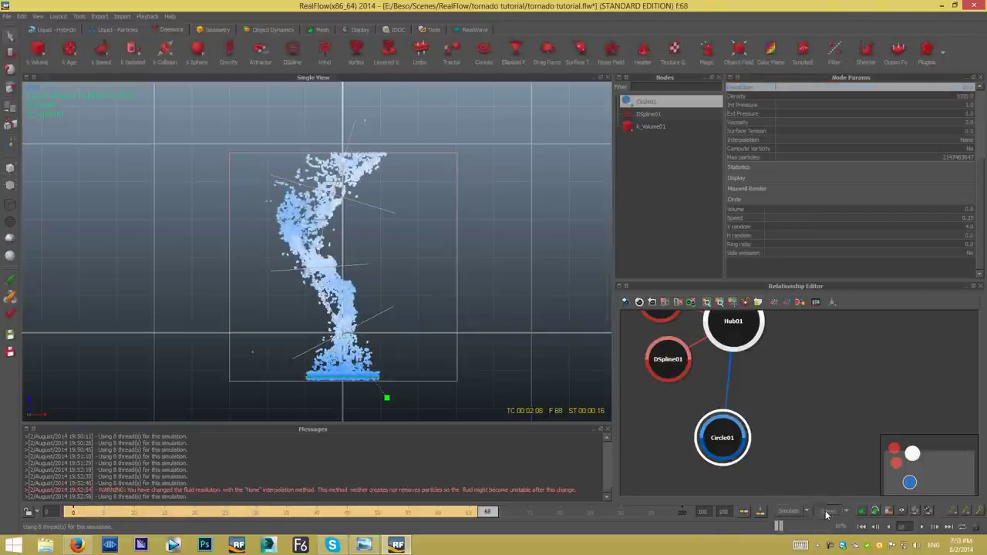
pyautogui.click(469, 276)
pyautogui.click(788, 511)
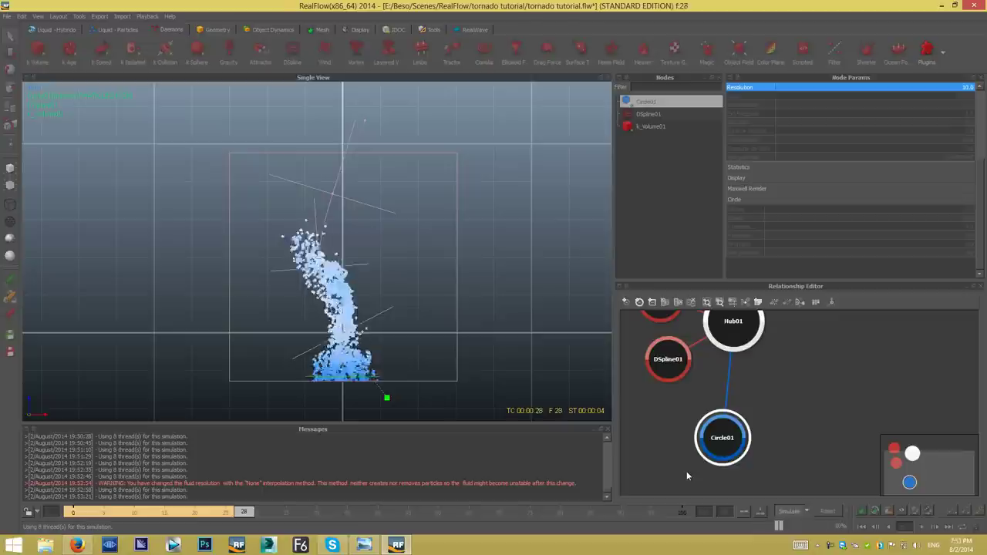
pyautogui.click(922, 529)
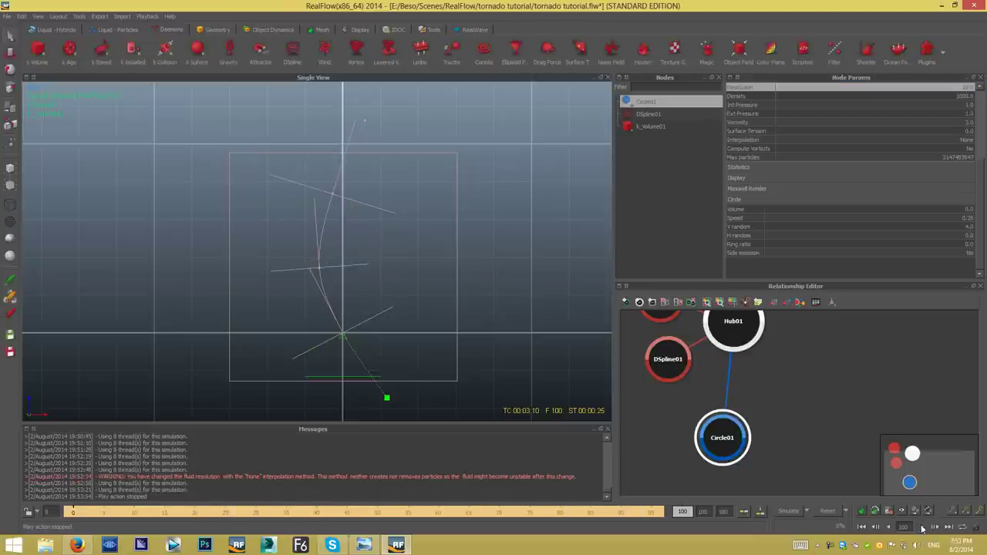
pyautogui.moveTo(116, 516); pyautogui.dragTo(344, 444)
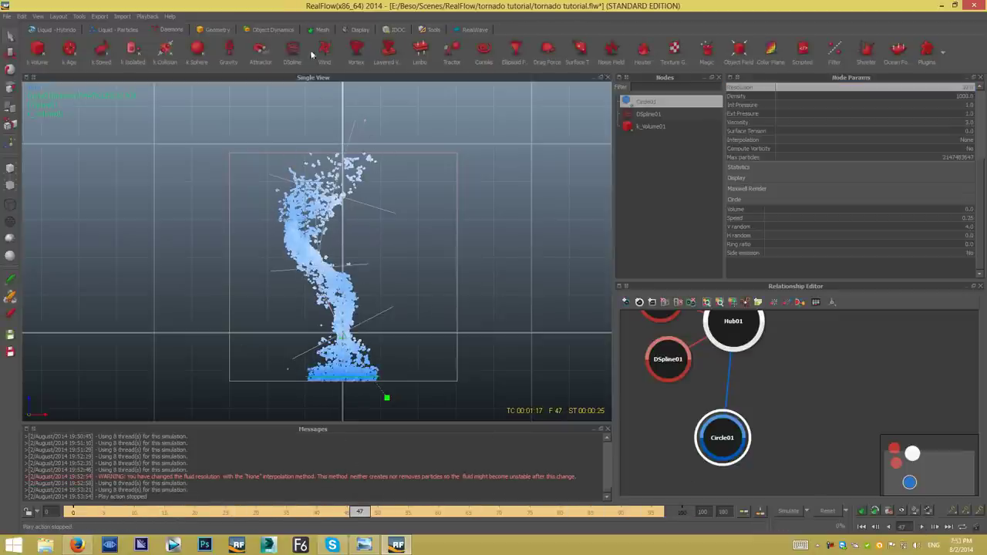
# Lower Circle01's V random to 2.0 and raise its Resolution again.
pyautogui.click(969, 226)
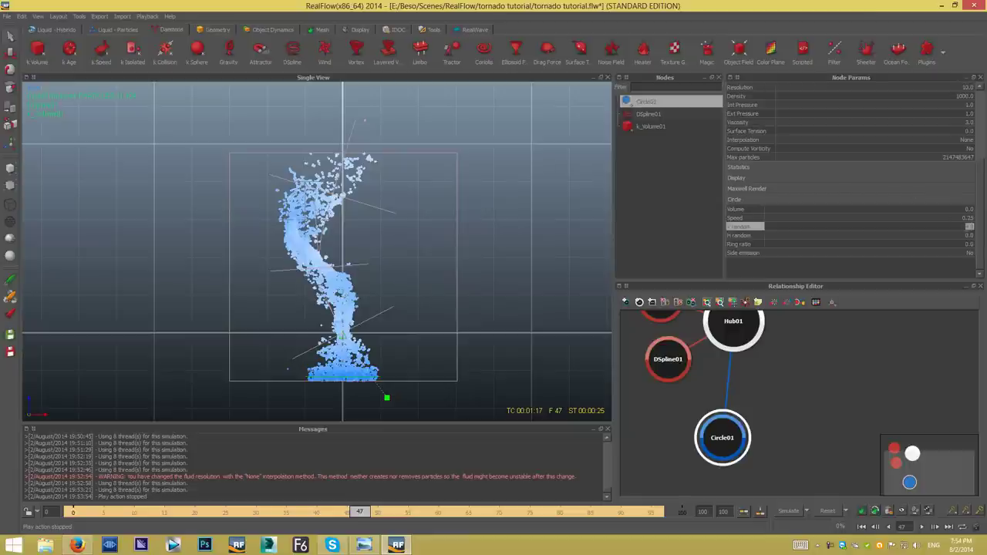
pyautogui.click(969, 88)
pyautogui.press('Return')
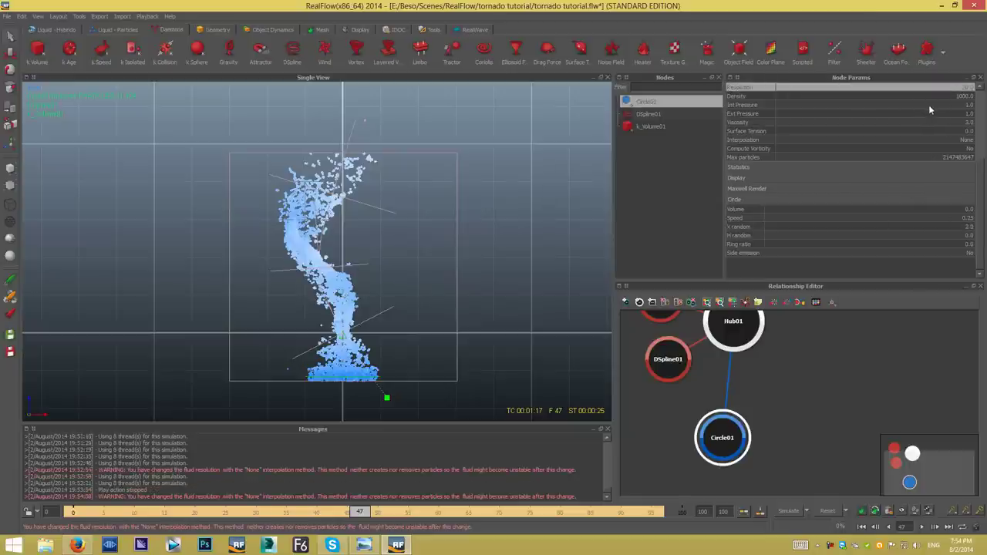
pyautogui.moveTo(979, 178); pyautogui.dragTo(967, 122)
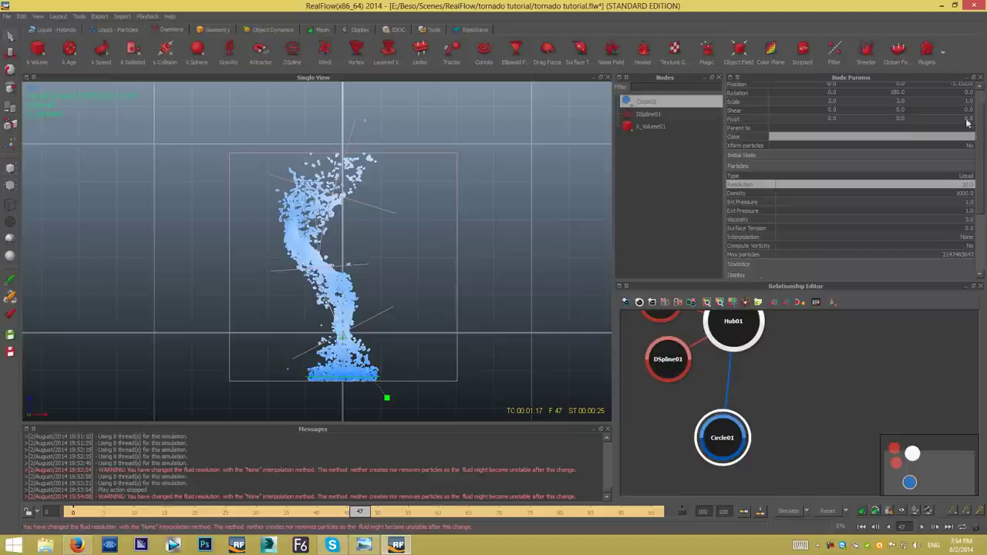
# Set DSpline01's axial strength to 0.1, test-simulate, and scrub back to an earlier frame.
pyautogui.click(646, 114)
pyautogui.scroll(1, 980, 155)
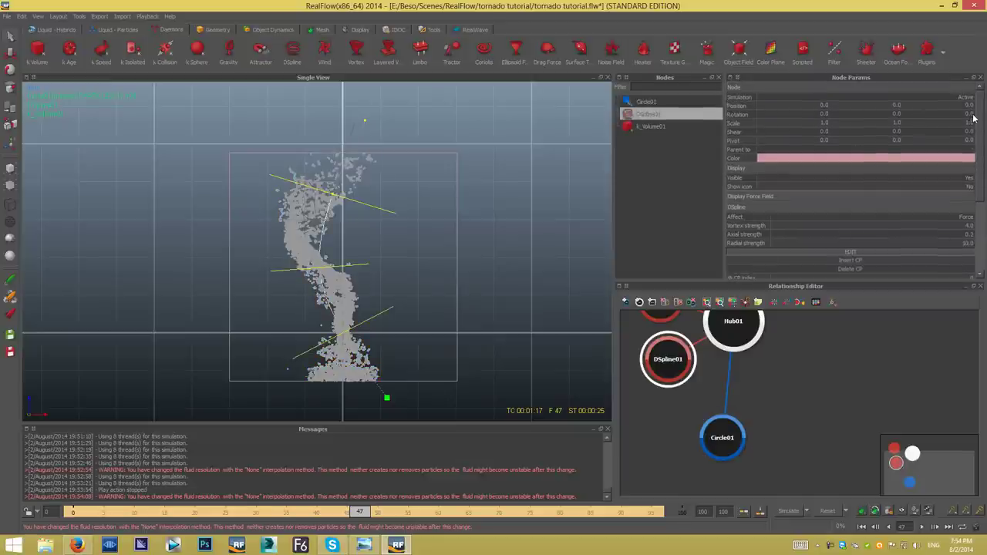
pyautogui.click(971, 234)
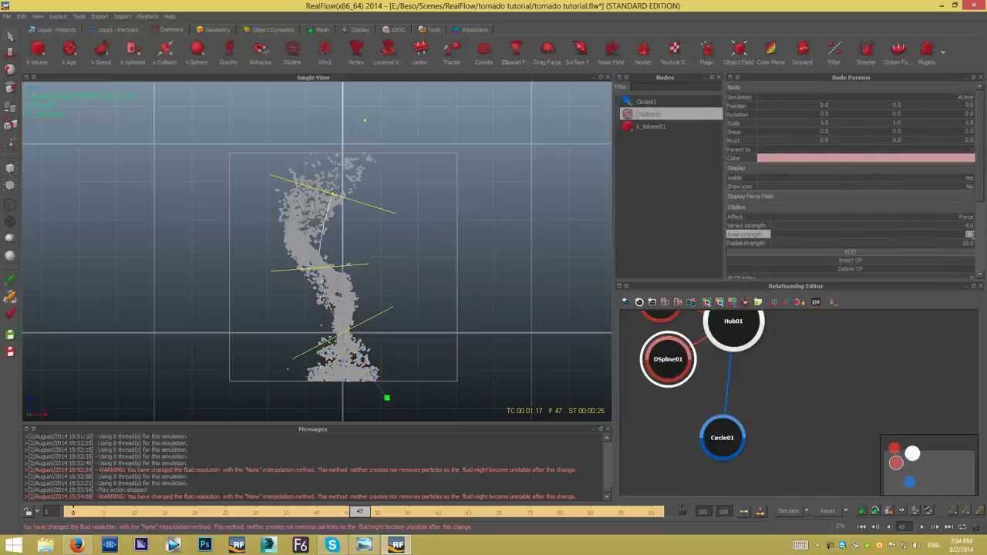
pyautogui.write('0.1')
pyautogui.click(969, 226)
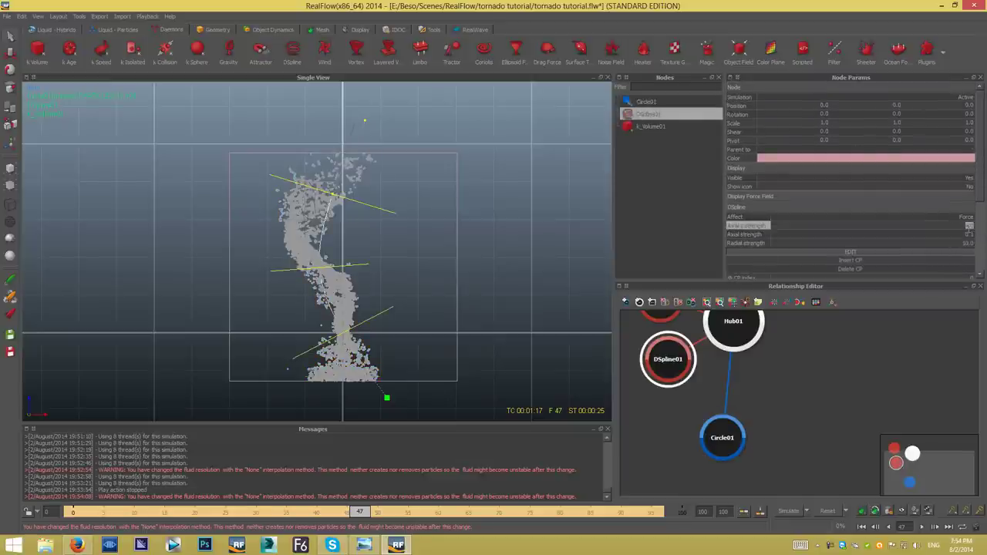
pyautogui.hotkey('ctrl', 'a')
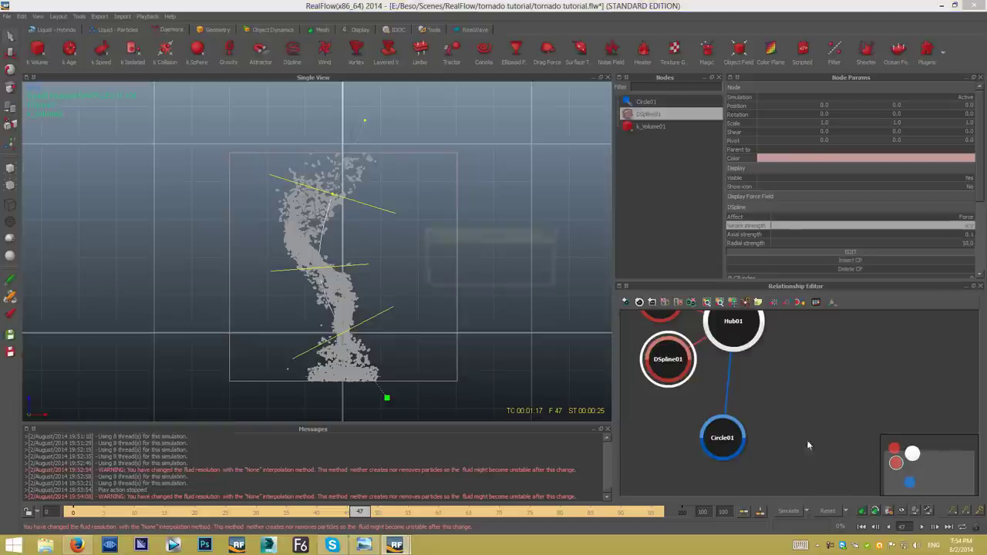
pyautogui.click(473, 282)
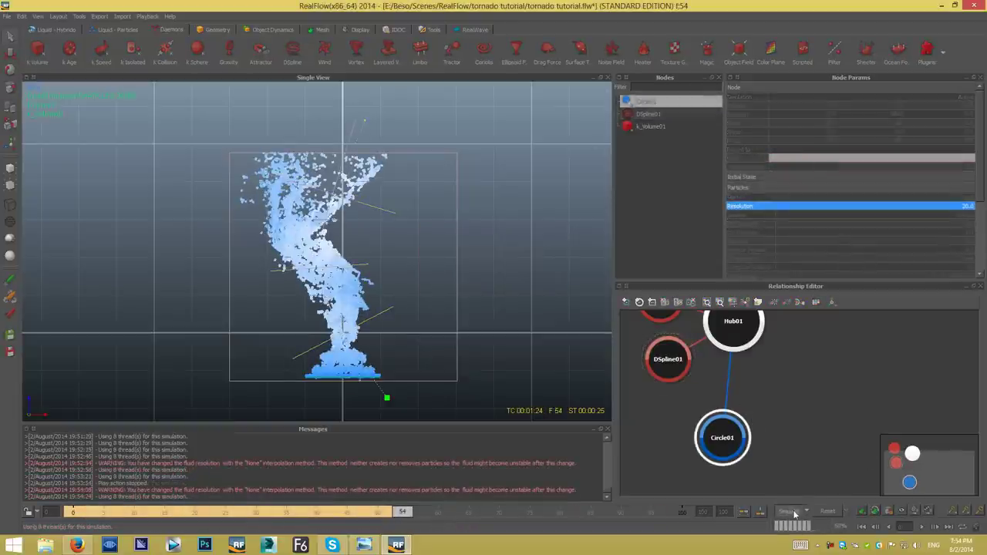
pyautogui.click(789, 510)
pyautogui.moveTo(401, 512)
pyautogui.mouseDown()
pyautogui.moveTo(304, 512)
pyautogui.moveTo(277, 537)
pyautogui.moveTo(170, 512)
pyautogui.mouseUp()
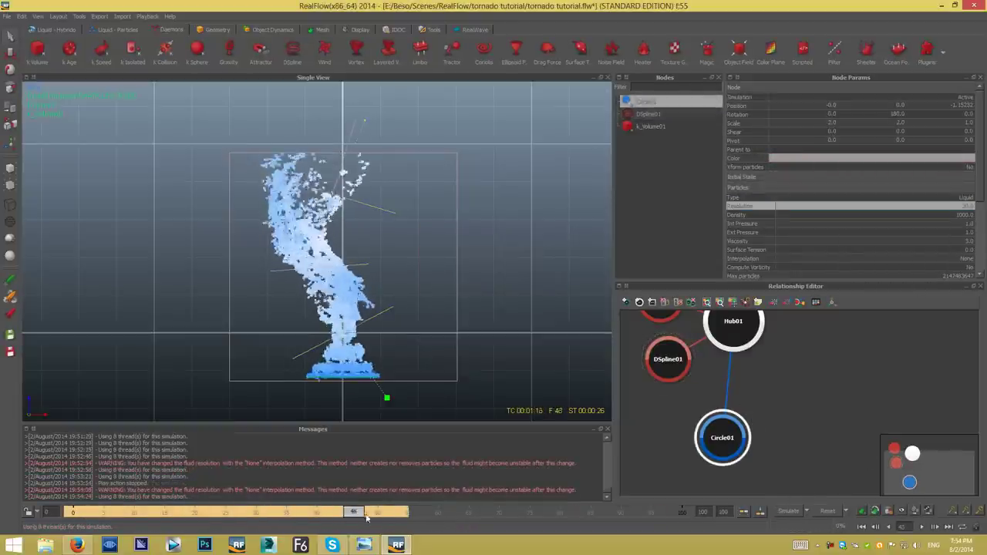
# Nudge the spline's middle control point slightly right and reset the simulation to frame 0.
pyautogui.click(322, 272)
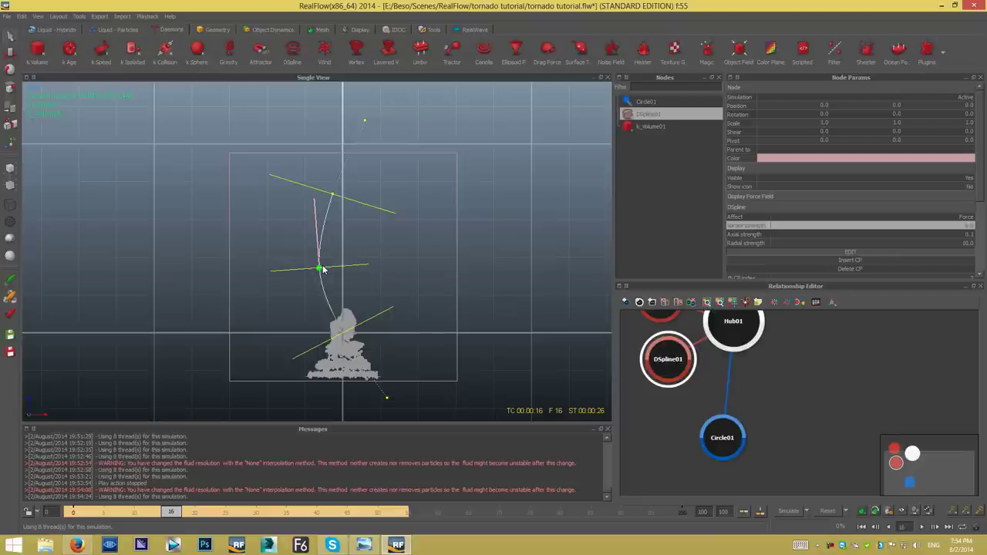
pyautogui.moveTo(343, 270); pyautogui.dragTo(347, 270)
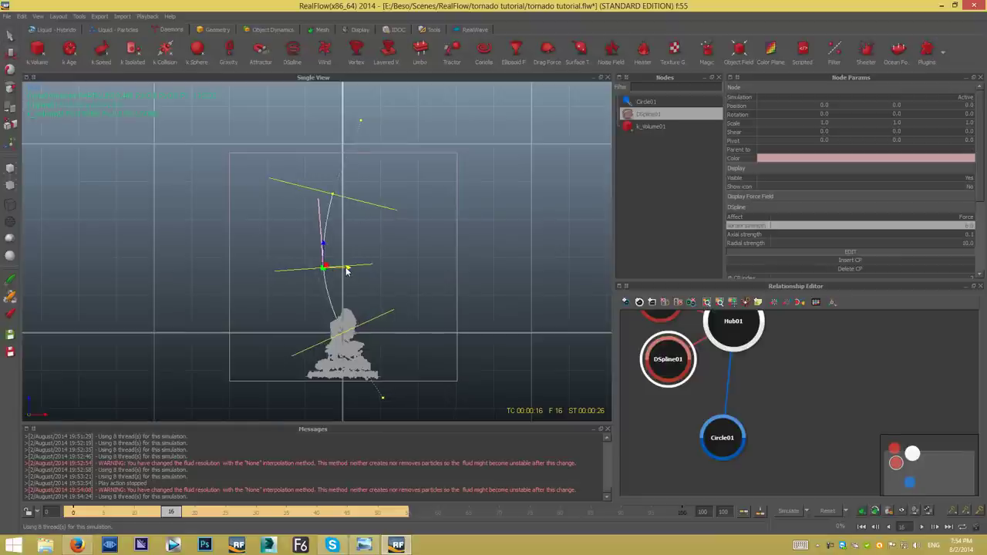
pyautogui.click(827, 511)
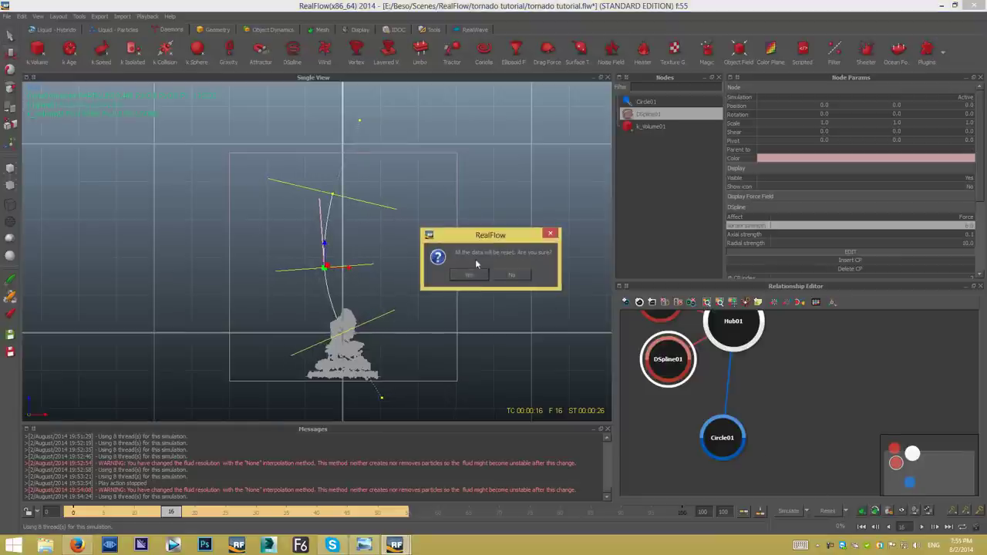
pyautogui.click(472, 278)
pyautogui.click(344, 337)
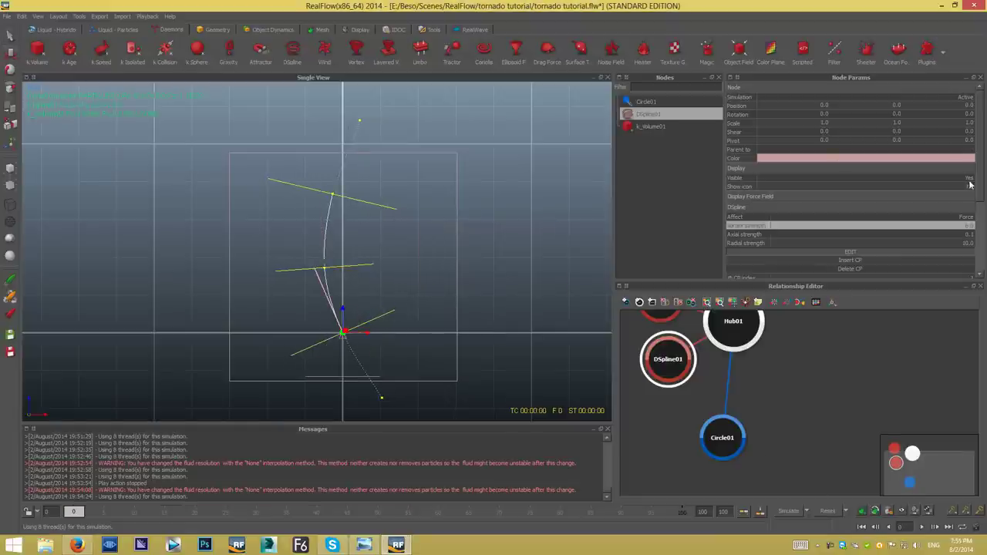
pyautogui.scroll(-2, 969, 189)
pyautogui.scroll(-1, 963, 223)
# Set the top control point's CP radius to 1.75 and start a fresh simulation.
pyautogui.click(969, 228)
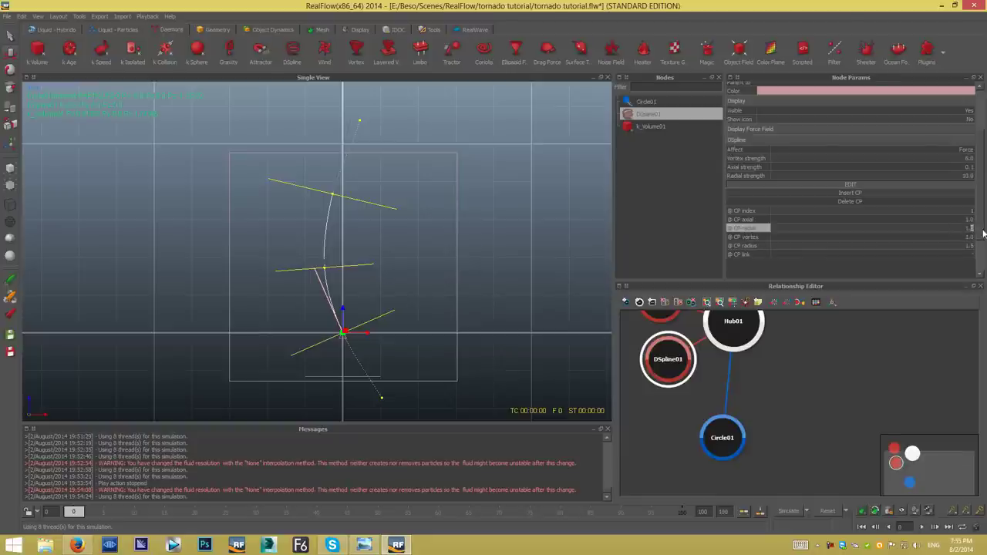
pyautogui.click(325, 270)
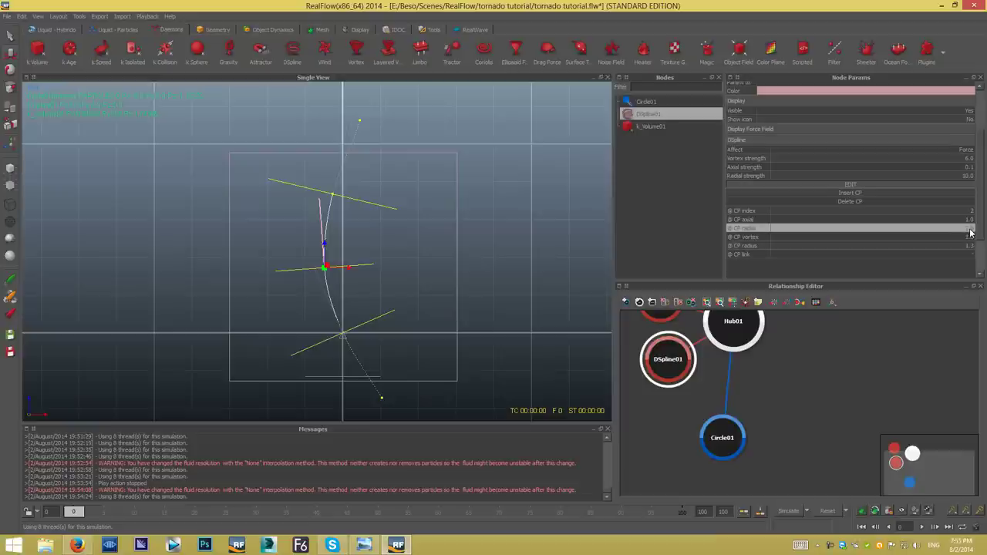
pyautogui.click(333, 196)
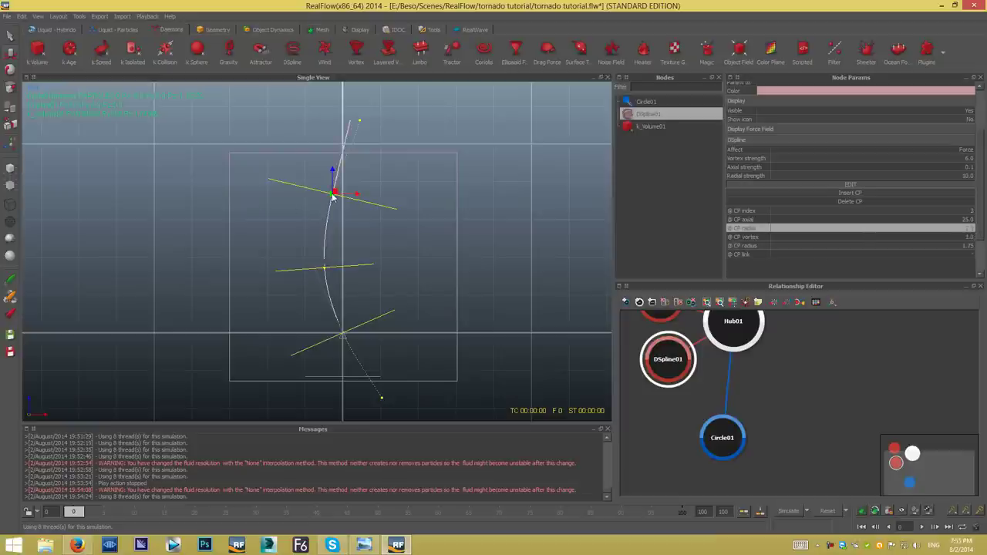
pyautogui.doubleClick(970, 229)
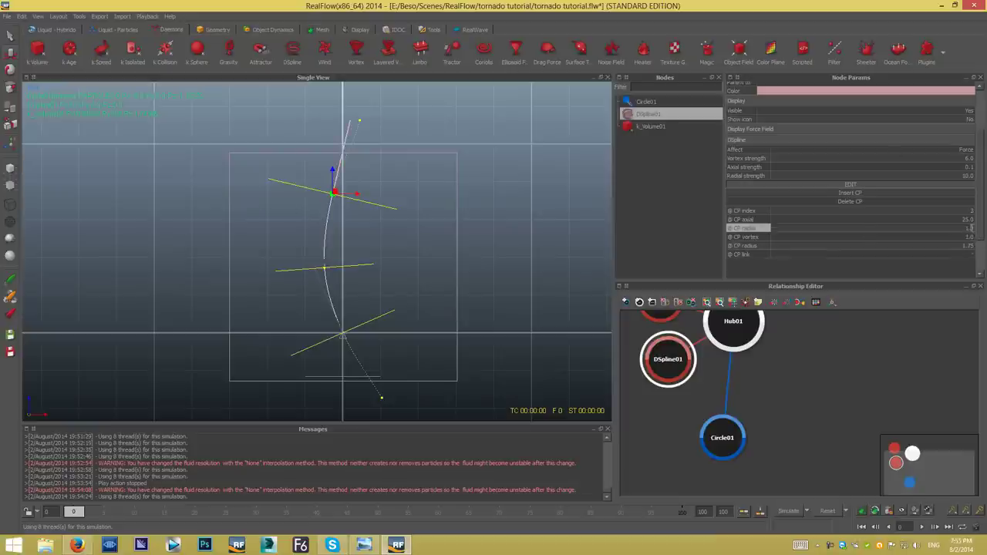
pyautogui.press('Return')
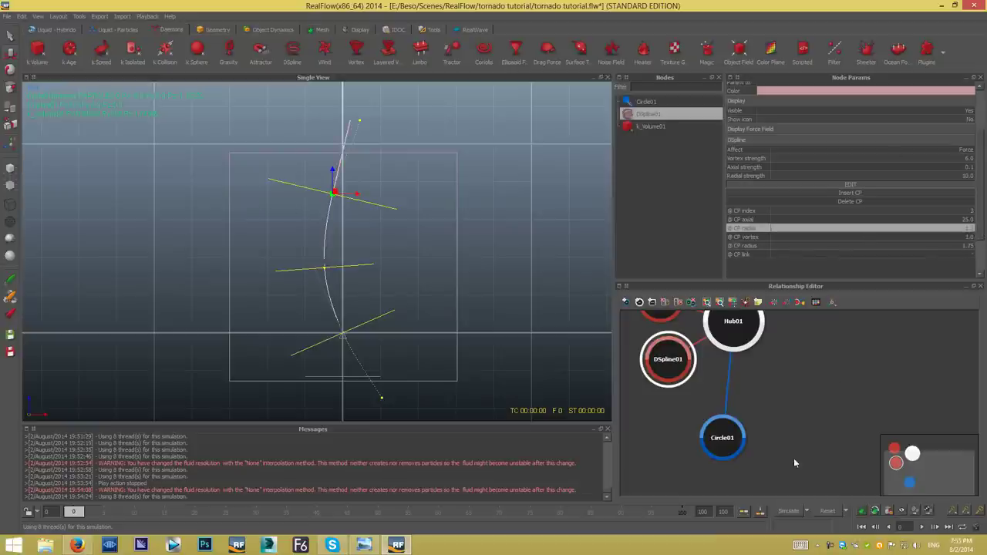
pyautogui.click(787, 514)
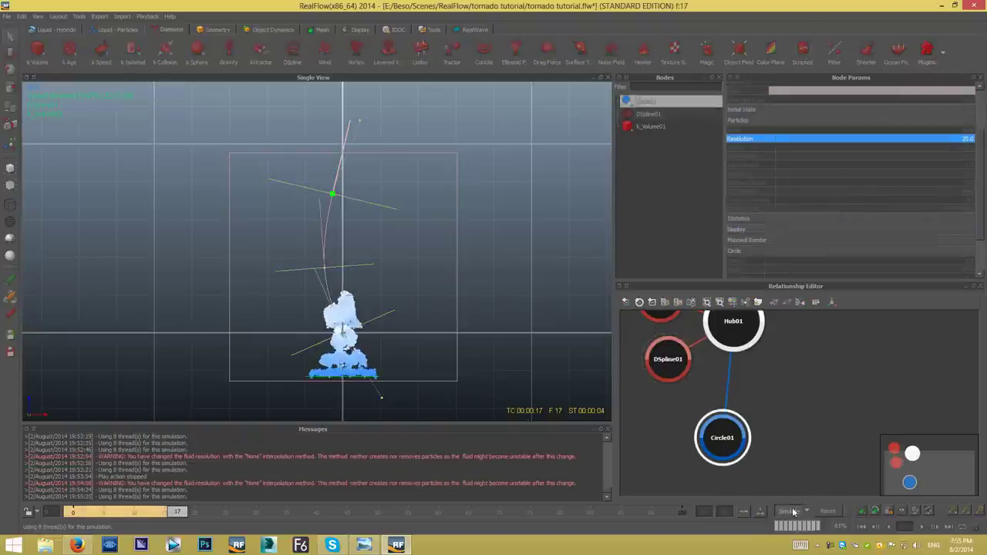
# Set Circle01's particle display Size to 0.5, simulate, and scrub back to frame 7.
pyautogui.click(848, 228)
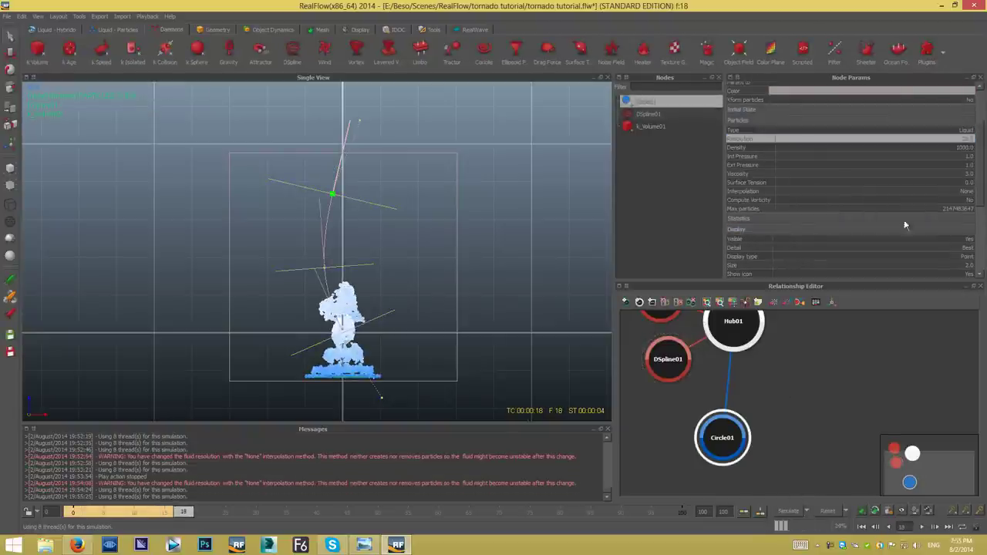
pyautogui.click(970, 266)
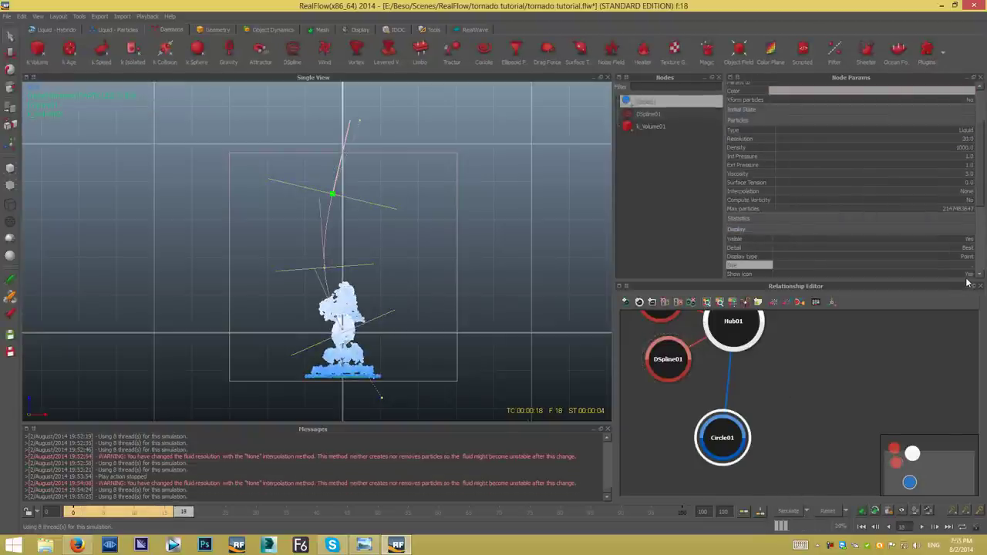
pyautogui.click(781, 510)
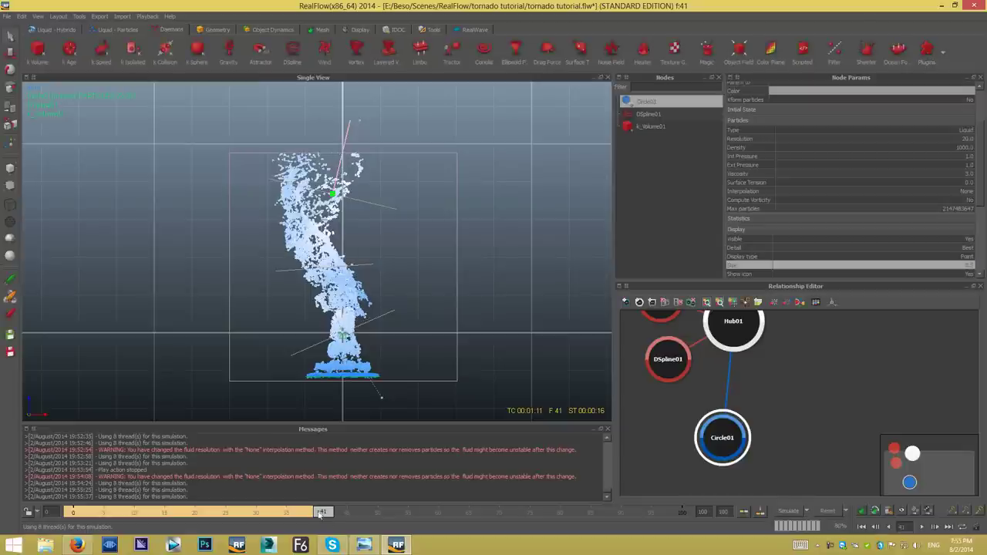
pyautogui.moveTo(320, 513); pyautogui.dragTo(119, 502)
# Give the middle point CP radial 2.0, the bottom point CP radius 1.25, then re-simulate to frame 67.
pyautogui.click(325, 270)
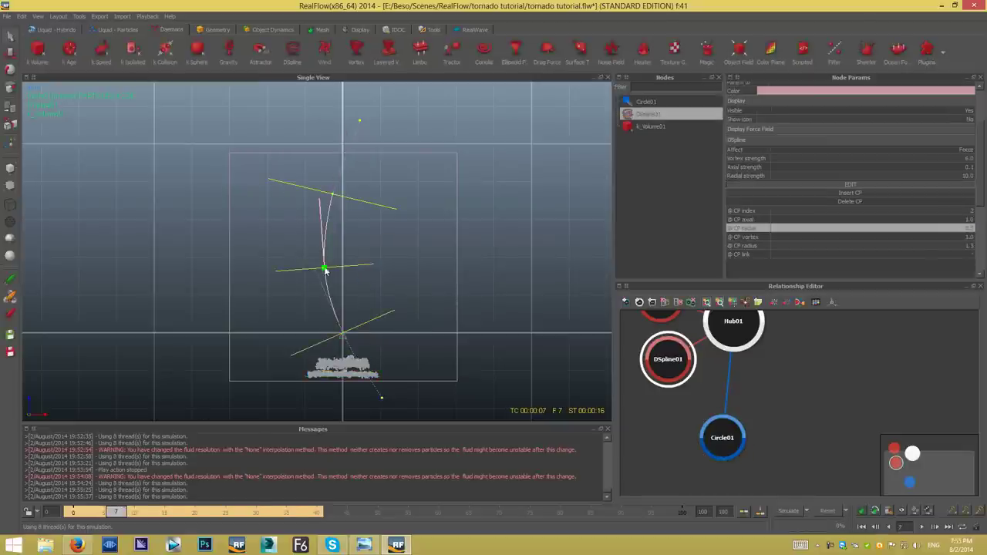
pyautogui.click(970, 245)
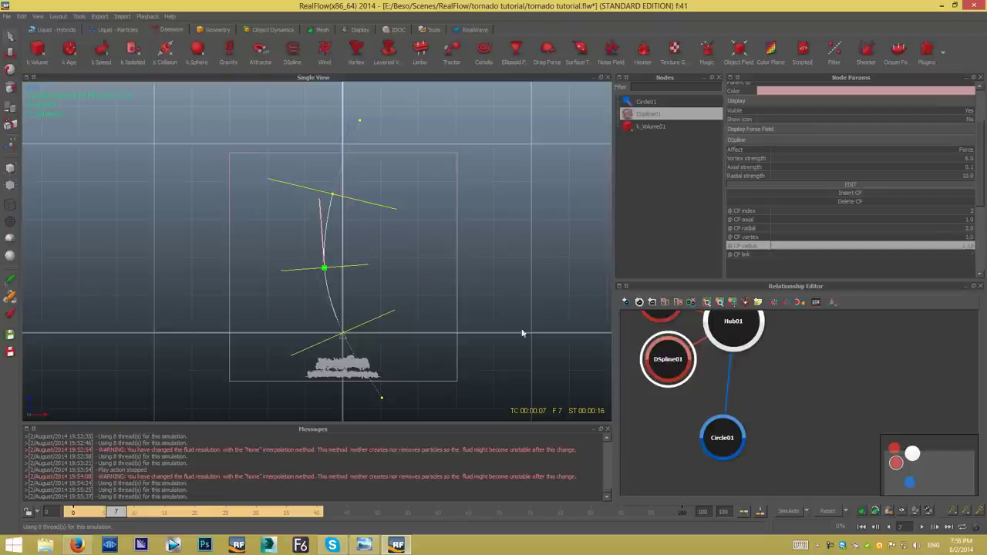
pyautogui.click(344, 334)
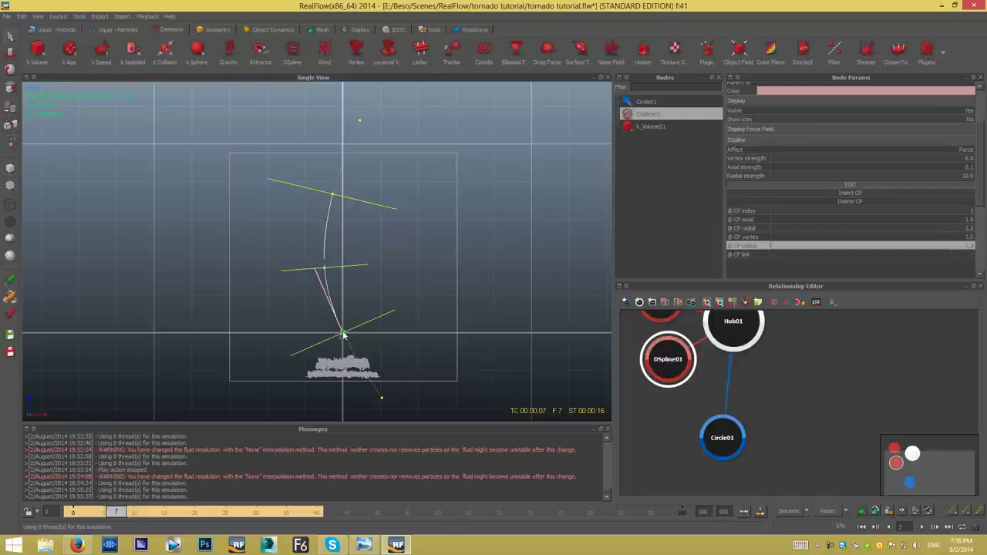
pyautogui.click(969, 246)
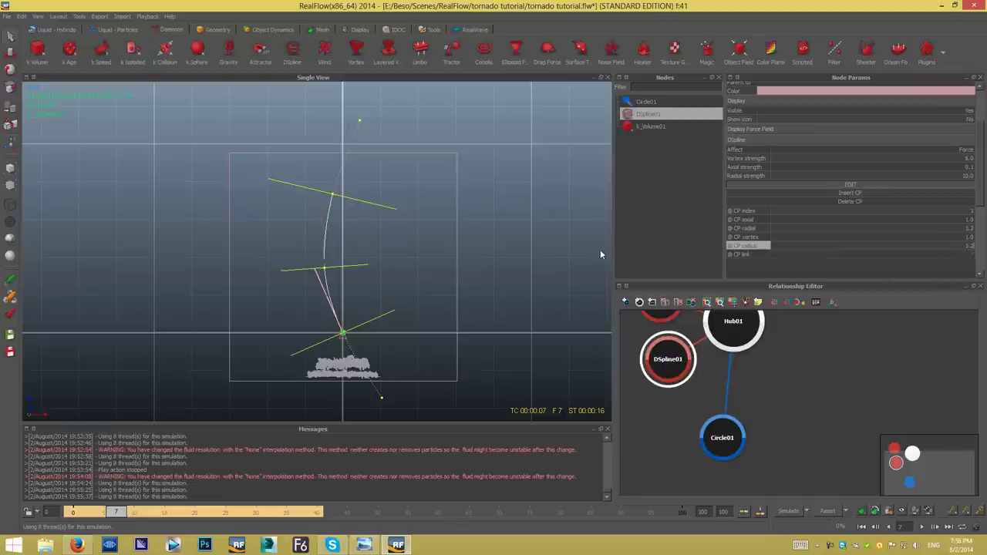
pyautogui.write('5')
pyautogui.press('Return')
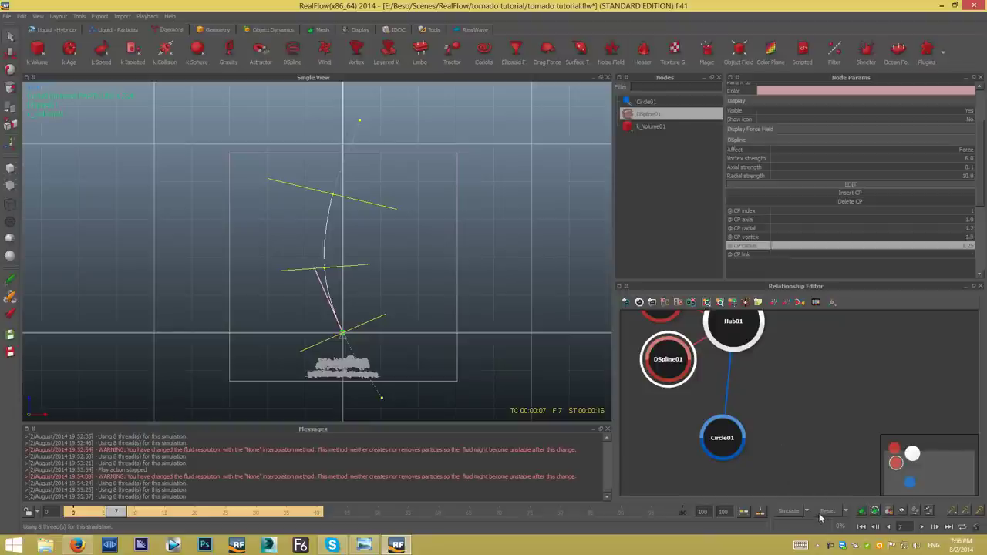
pyautogui.click(822, 513)
pyautogui.click(456, 273)
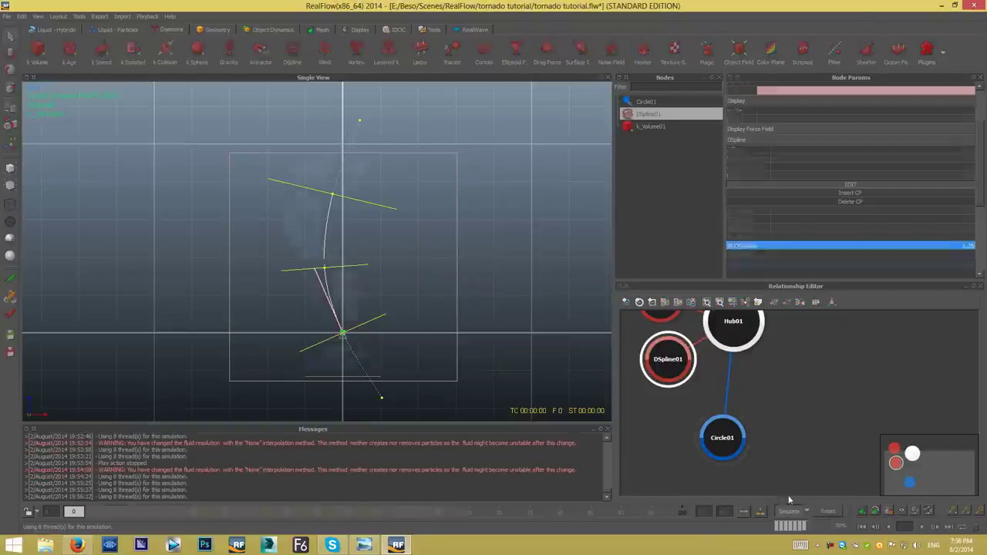
pyautogui.click(788, 510)
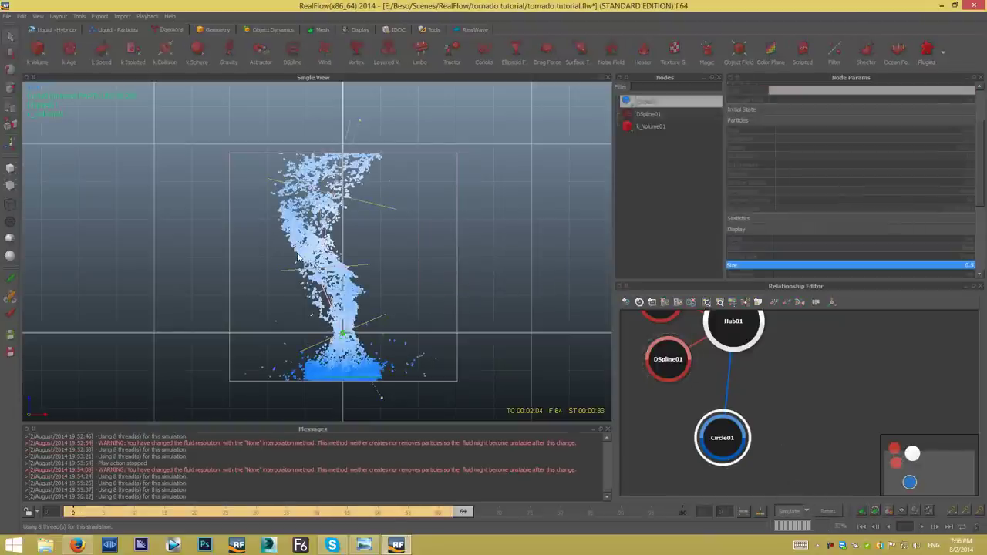
pyautogui.click(797, 516)
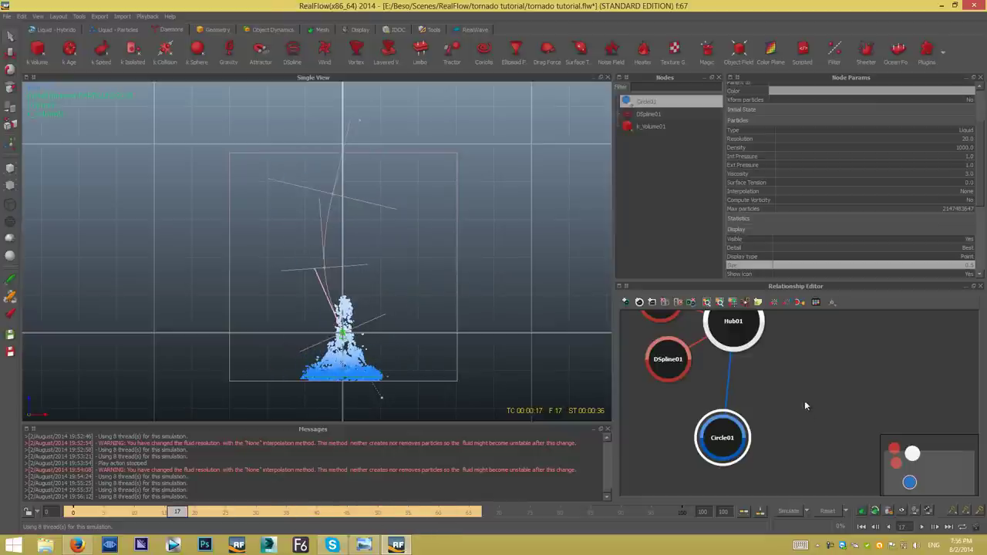
# Reset the simulation to frame 0 and raise the Circle01 emitter slightly.
pyautogui.click(827, 511)
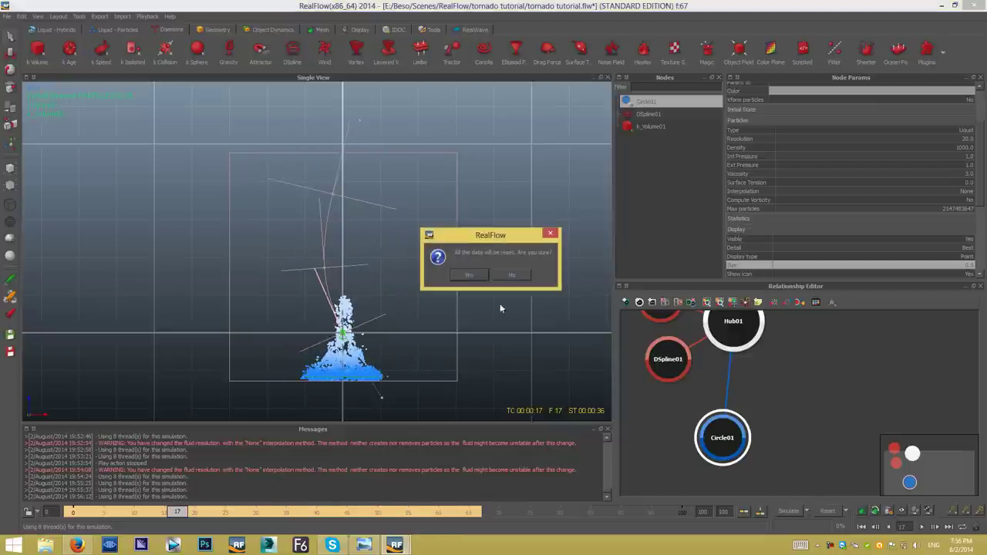
pyautogui.click(471, 274)
pyautogui.click(9, 54)
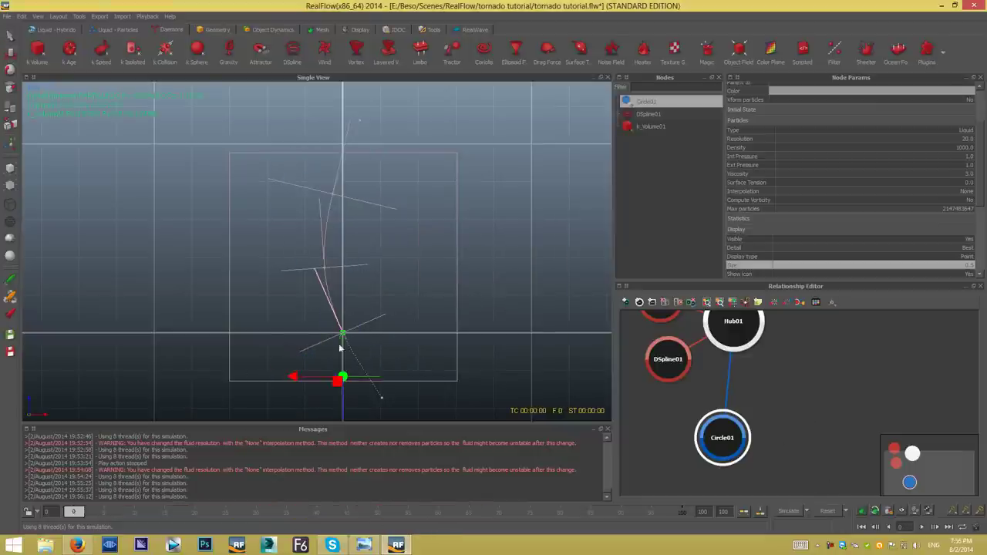
pyautogui.moveTo(341, 414); pyautogui.dragTo(339, 400)
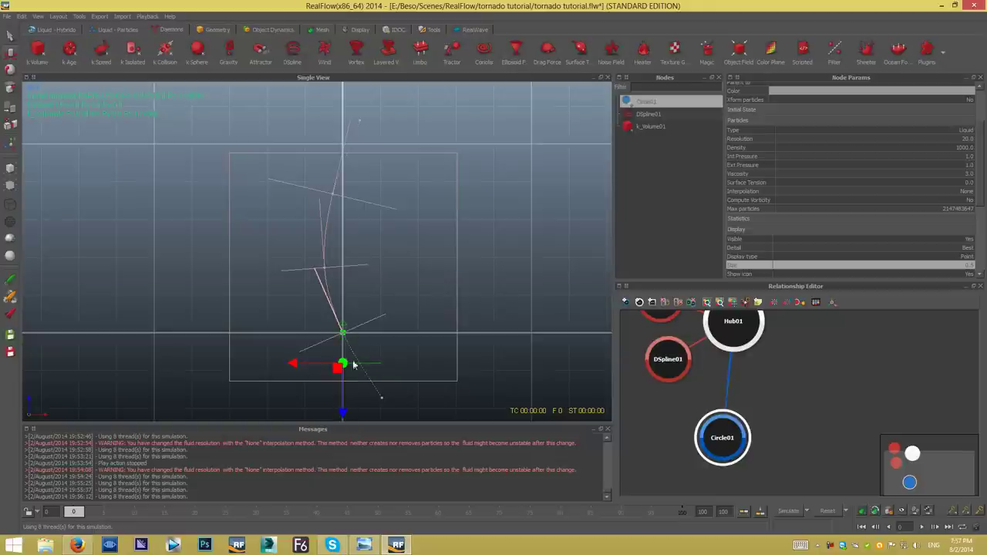
# Set the bottom control point's CP radius 1.35, vortex strength 8.0, radial strength 14.0.
pyautogui.click(348, 333)
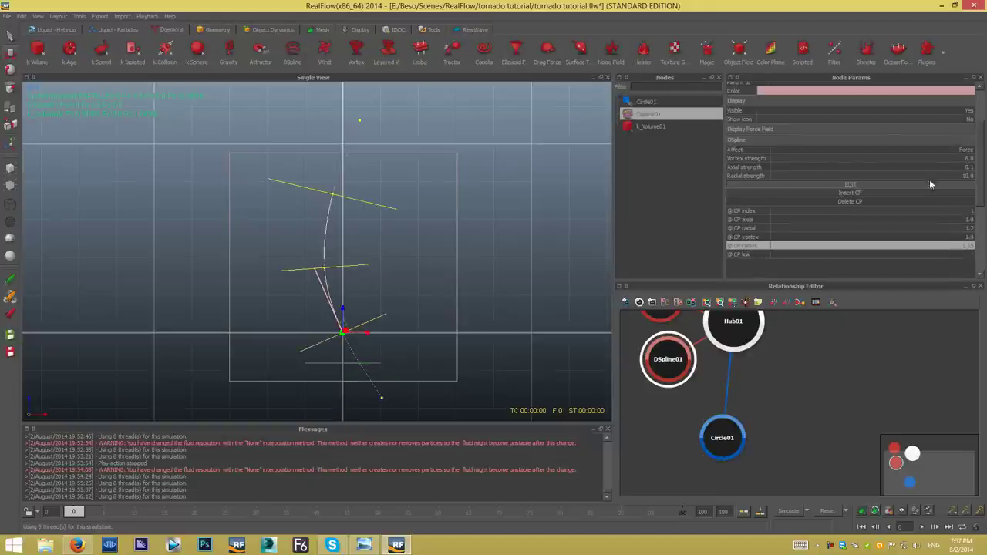
pyautogui.doubleClick(968, 246)
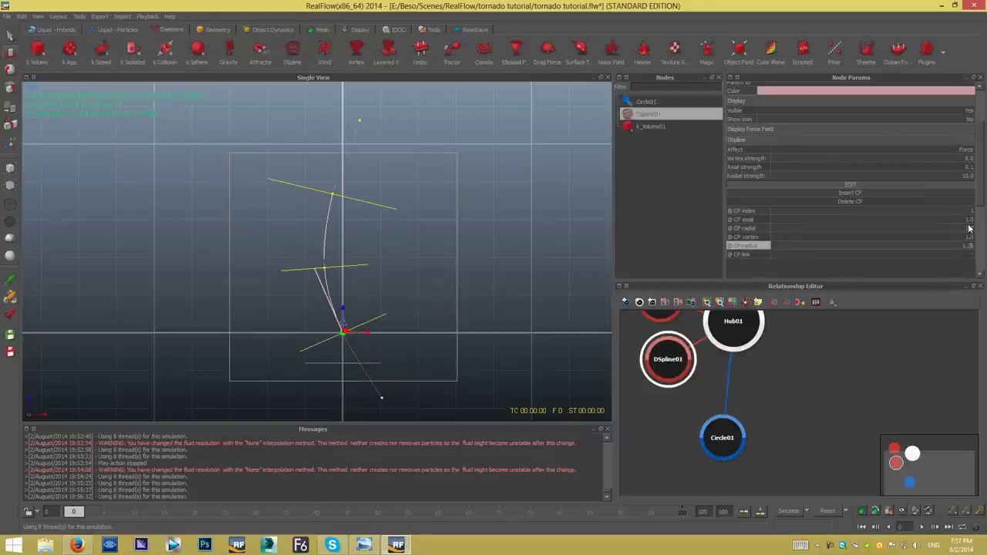
pyautogui.press('Return')
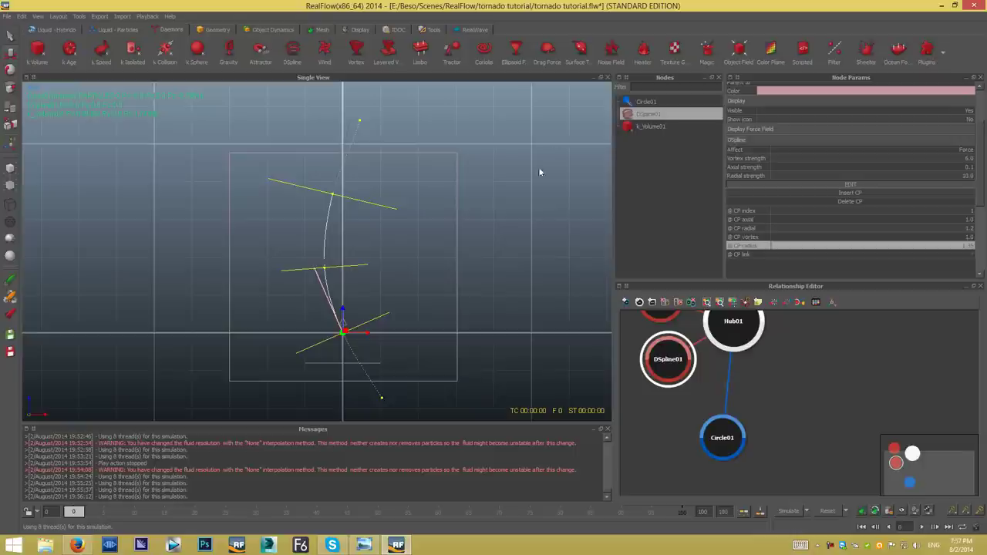
pyautogui.doubleClick(970, 159)
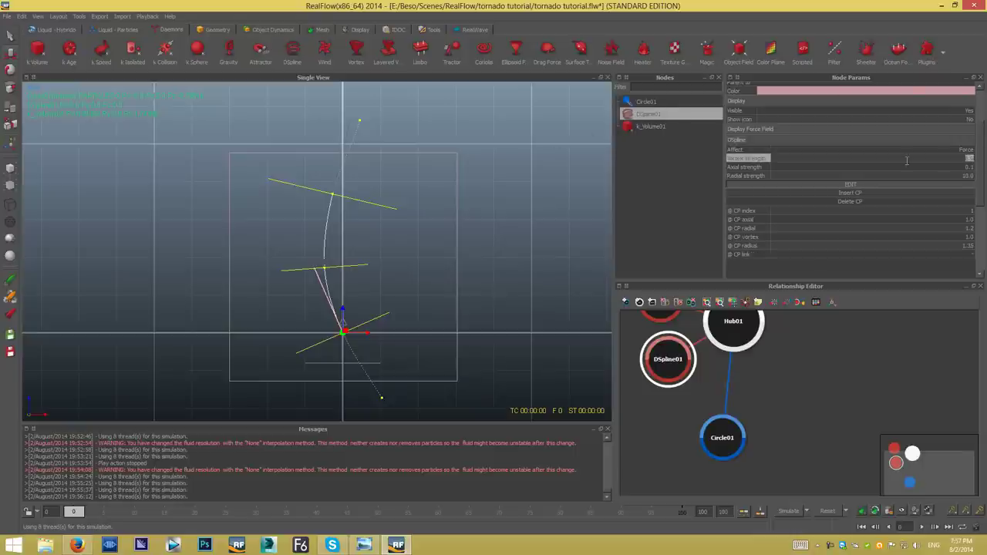
pyautogui.write('8')
pyautogui.doubleClick(970, 176)
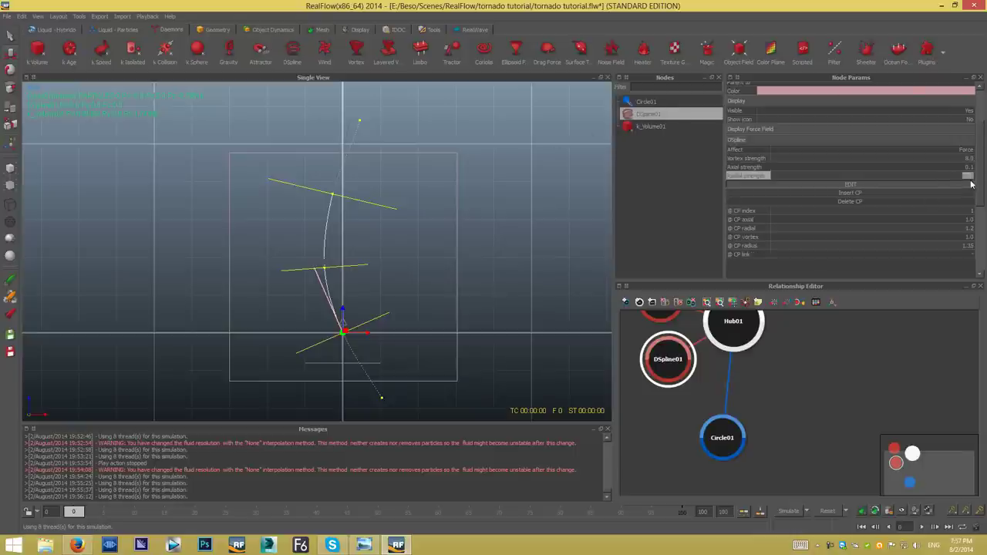
pyautogui.write('14')
pyautogui.press('Return')
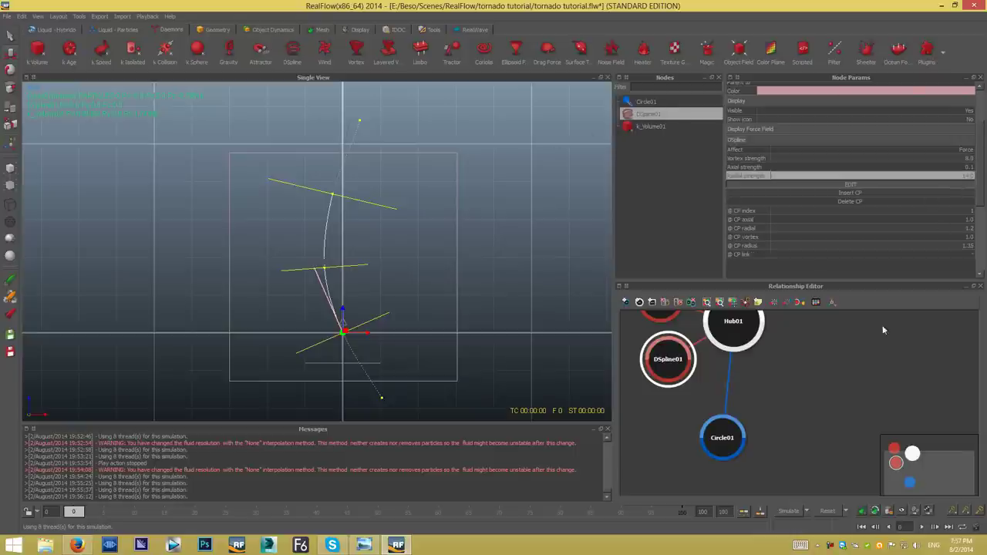
# Test-simulate the stronger vortex, declining the reset to keep the particles.
pyautogui.click(788, 512)
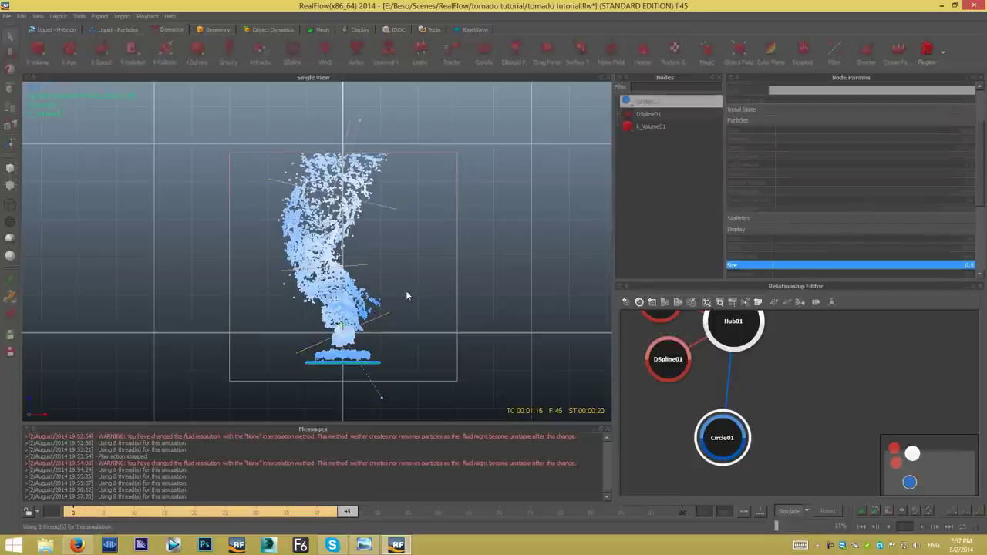
pyautogui.click(788, 511)
pyautogui.click(827, 511)
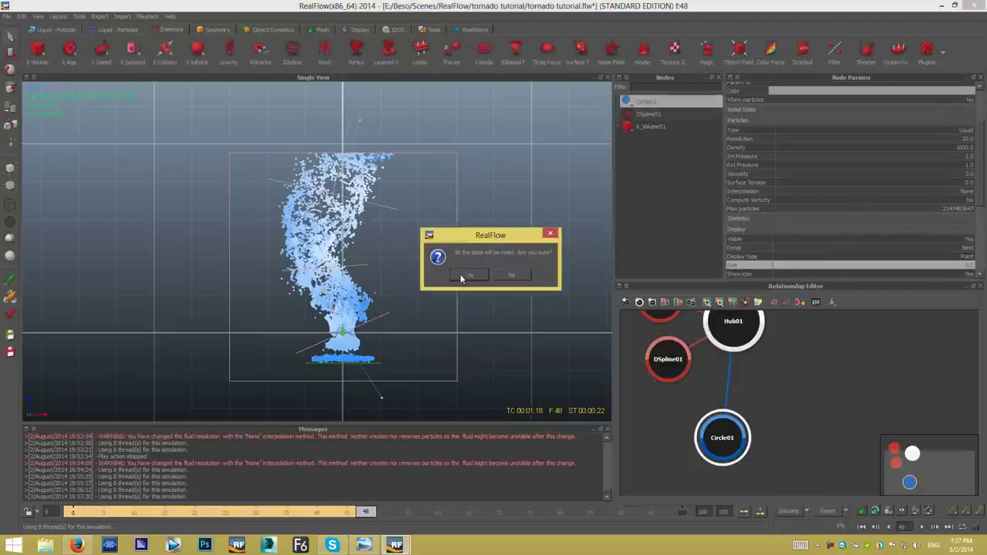
pyautogui.click(514, 276)
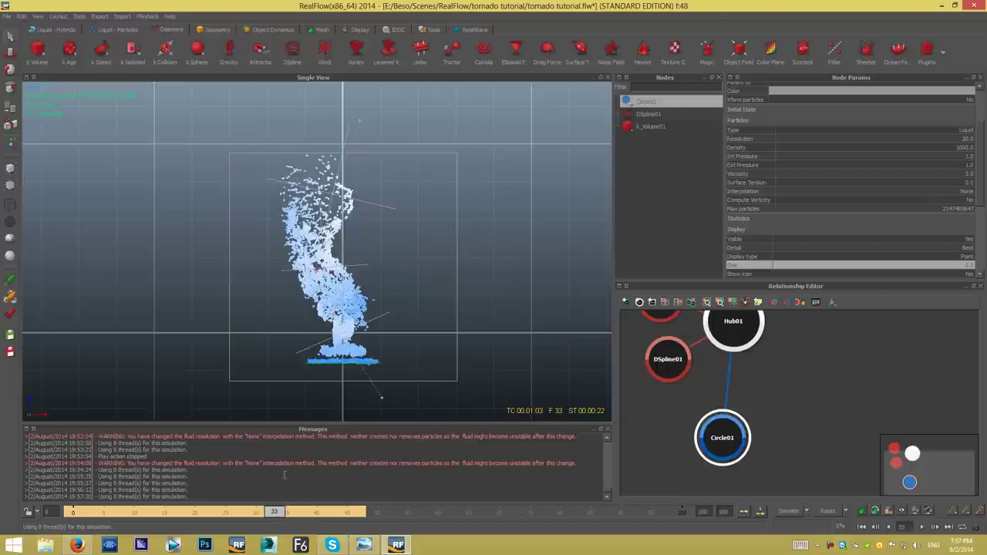
# Change Circle01's Resolution, reset to frame 0, and start simulating again.
pyautogui.click(10, 56)
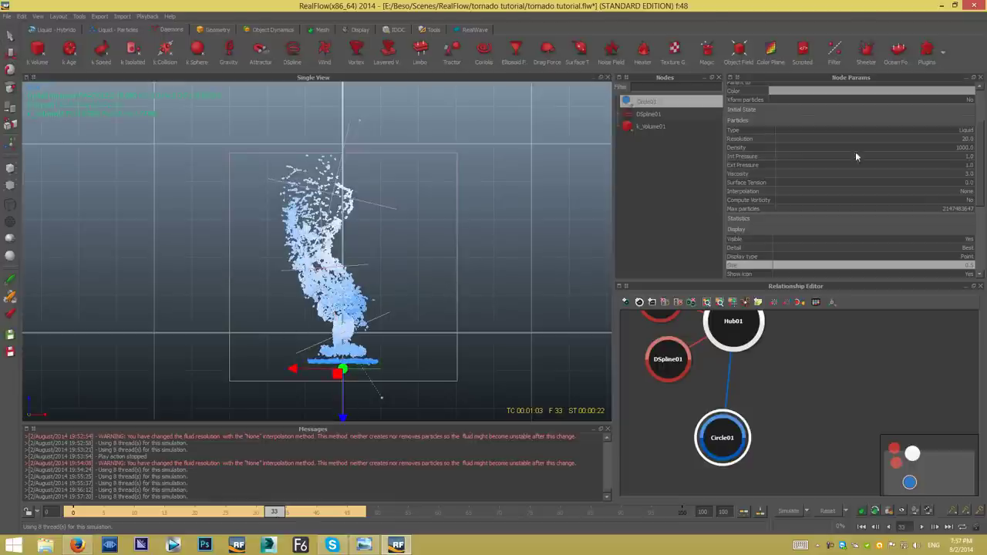
pyautogui.moveTo(980, 212); pyautogui.dragTo(981, 265)
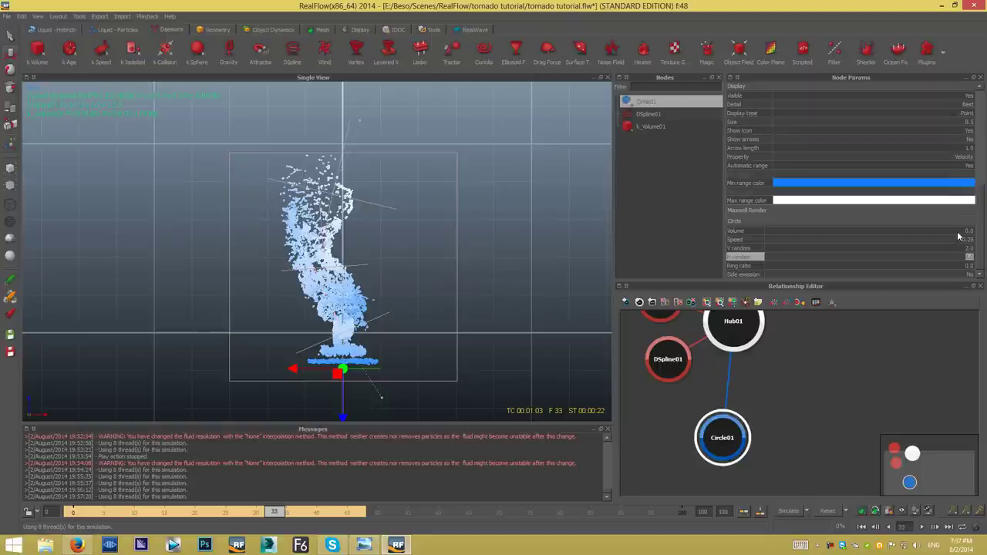
pyautogui.scroll(5, 964, 193)
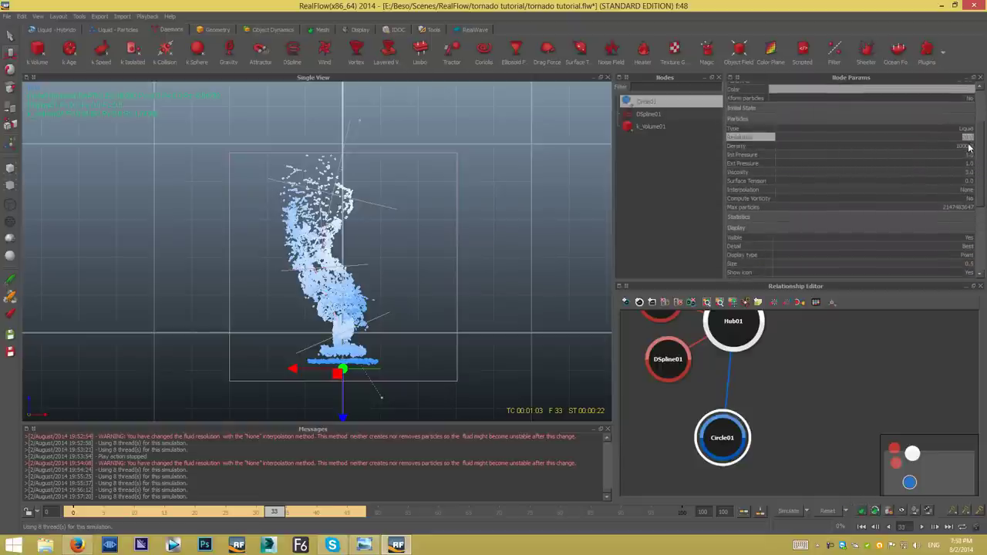
pyautogui.press('Return')
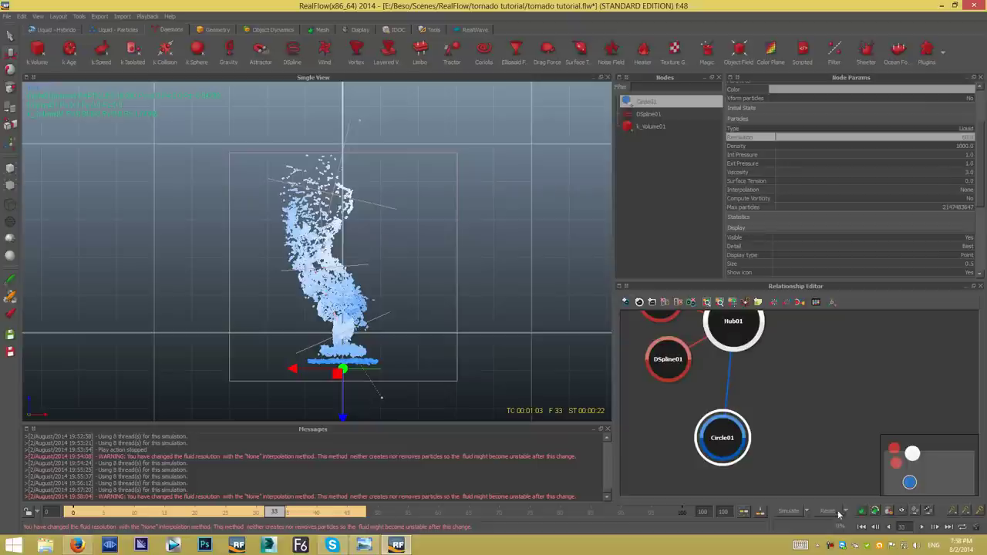
pyautogui.click(828, 510)
pyautogui.click(473, 274)
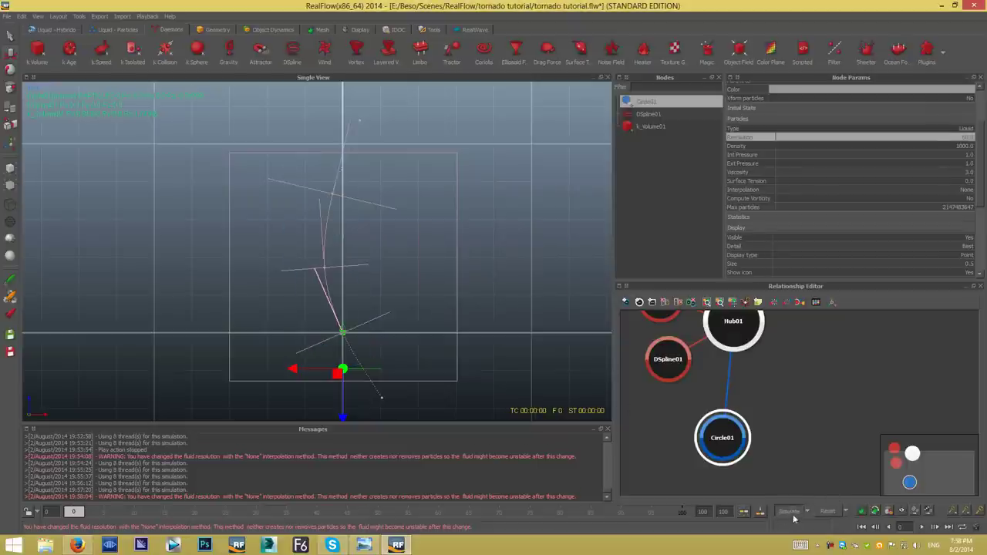
pyautogui.click(788, 510)
# Replay the tornado simulation through frame 100, declining the reset to keep the cache.
pyautogui.moveTo(83, 511)
pyautogui.mouseDown()
pyautogui.moveTo(542, 495)
pyautogui.moveTo(744, 462)
pyautogui.mouseUp()
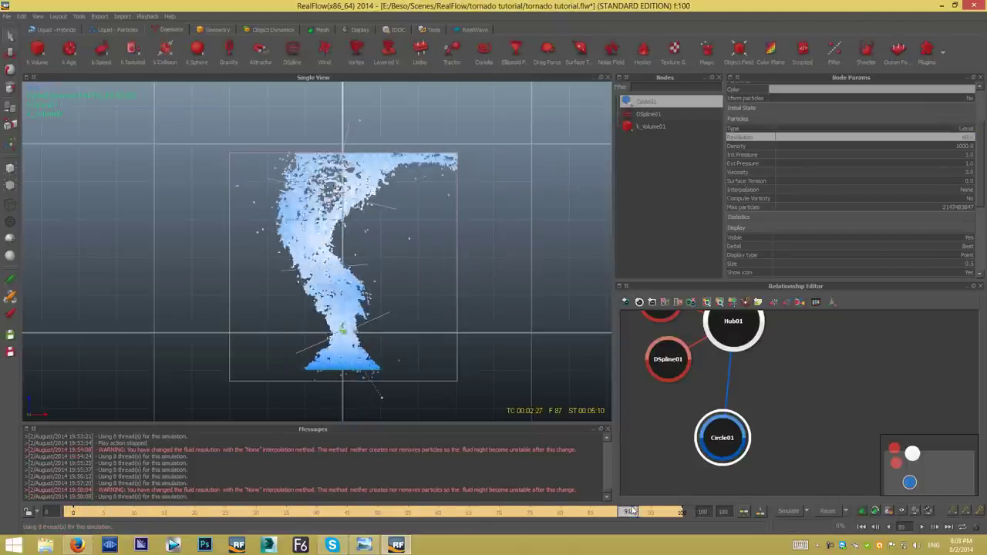
pyautogui.click(827, 511)
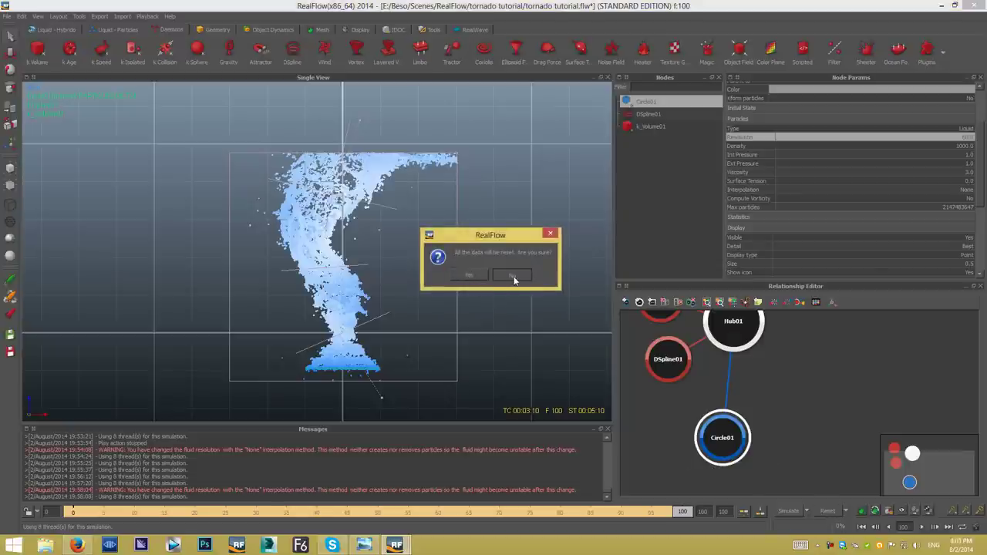
pyautogui.click(511, 275)
# Generate and watch a viewport preview, then edit DSpline01's vortex strength field.
pyautogui.click(147, 16)
pyautogui.click(160, 29)
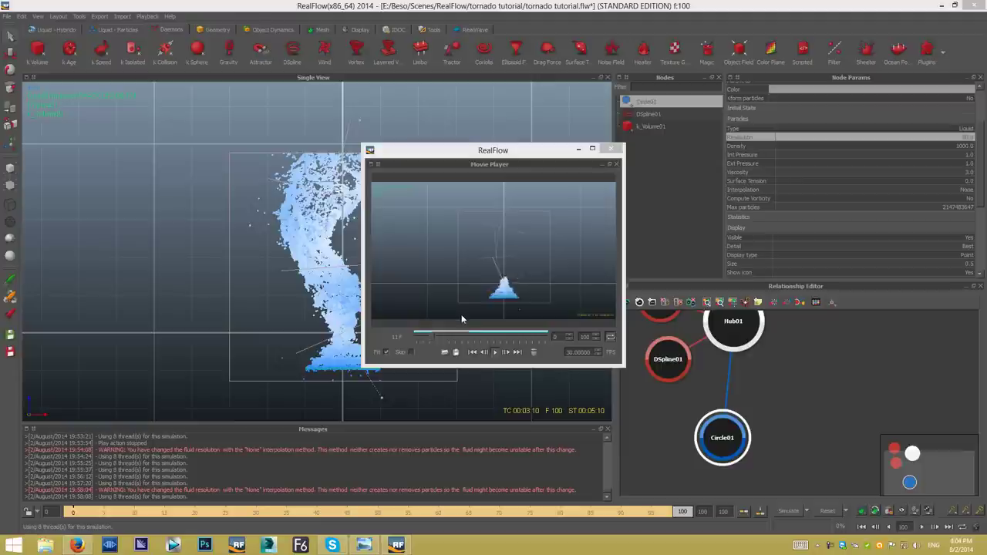
pyautogui.click(611, 149)
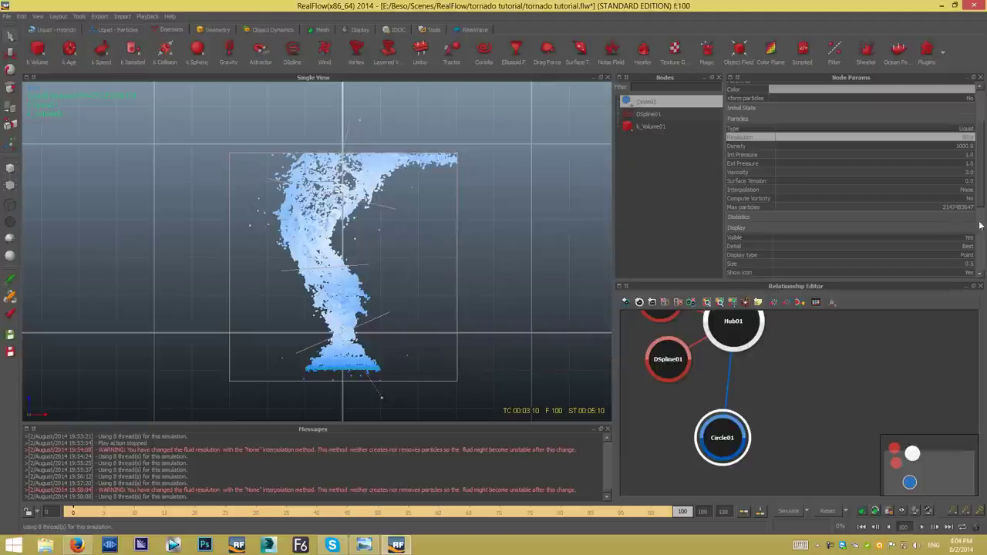
pyautogui.click(651, 116)
pyautogui.click(968, 158)
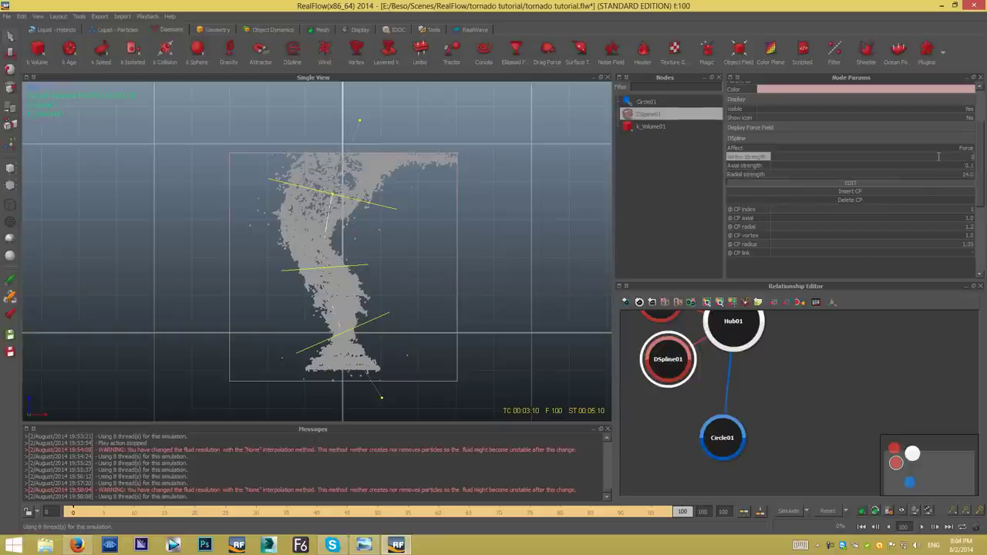
# Set DSpline01's vortex strength to 10 and shift the upper control point up-right.
pyautogui.press('Return')
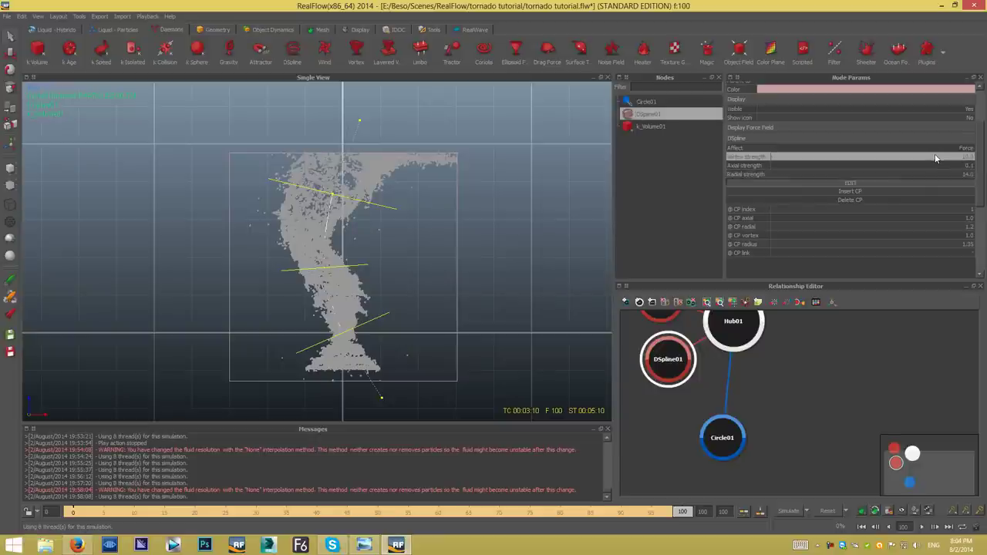
pyautogui.click(332, 194)
pyautogui.click(11, 52)
pyautogui.moveTo(337, 194); pyautogui.dragTo(340, 185)
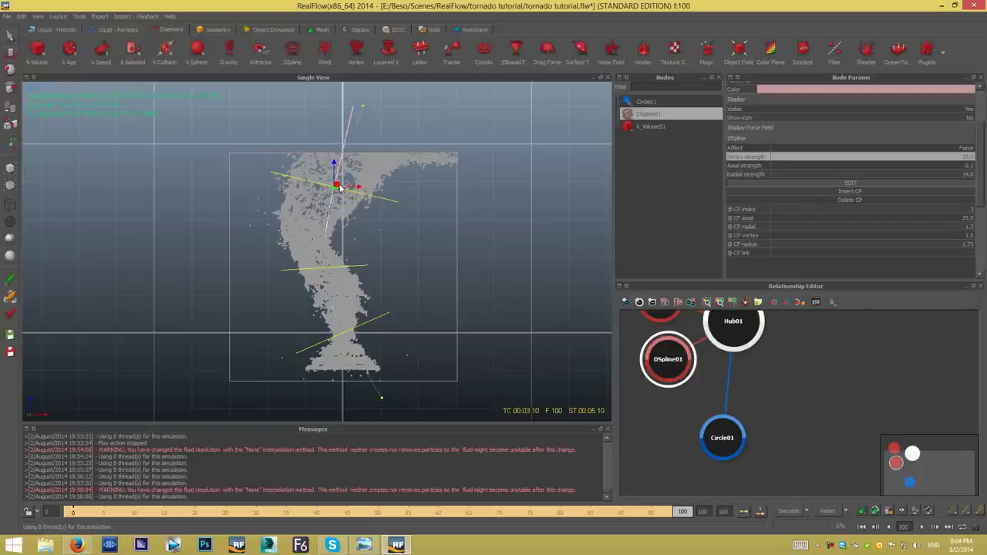
# Raise DSpline01's radial strength, review earlier cached frames, and reset the simulation to frame 0.
pyautogui.doubleClick(966, 175)
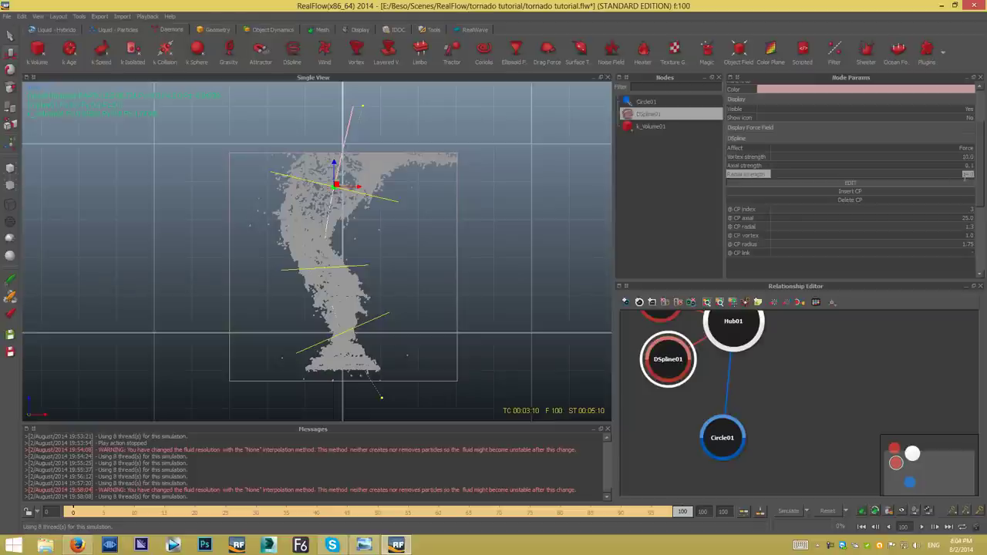
pyautogui.press('Return')
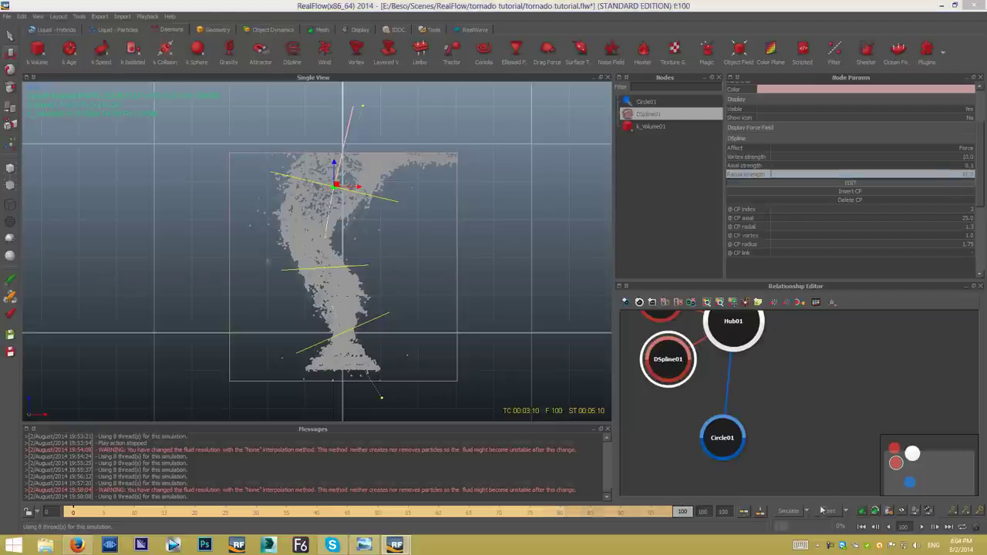
pyautogui.click(473, 274)
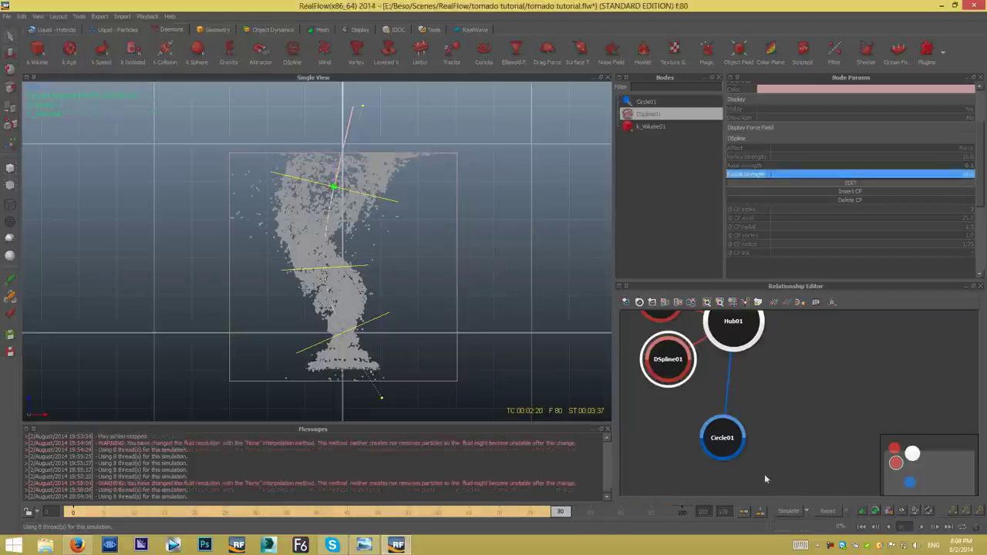
pyautogui.click(364, 285)
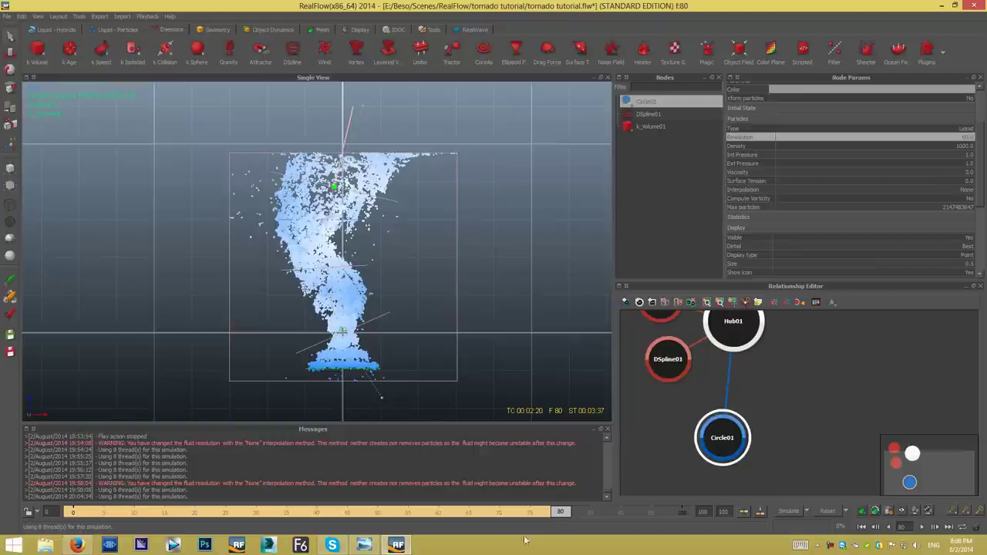
pyautogui.moveTo(559, 511)
pyautogui.mouseDown()
pyautogui.moveTo(470, 538)
pyautogui.moveTo(517, 538)
pyautogui.mouseUp()
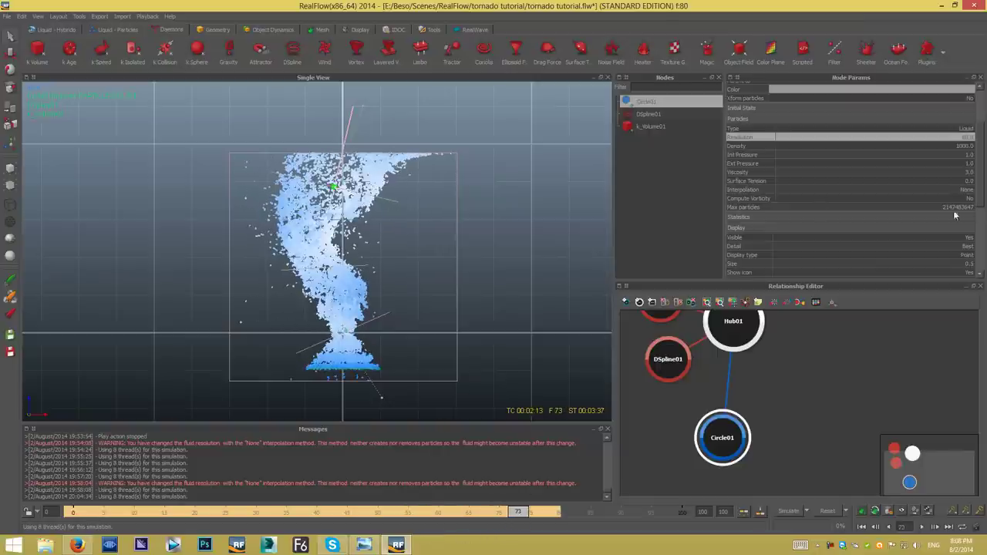
pyautogui.scroll(3, 980, 145)
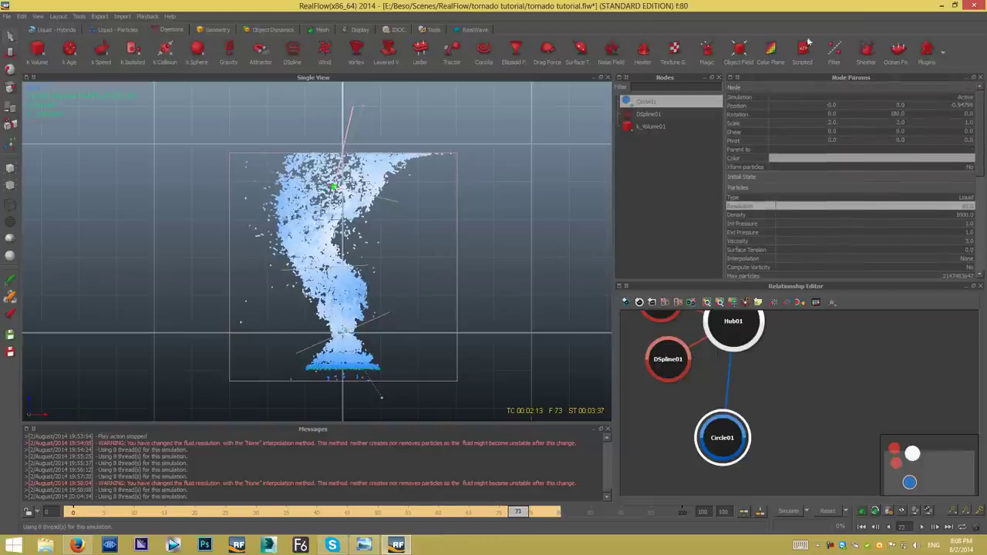
pyautogui.click(638, 116)
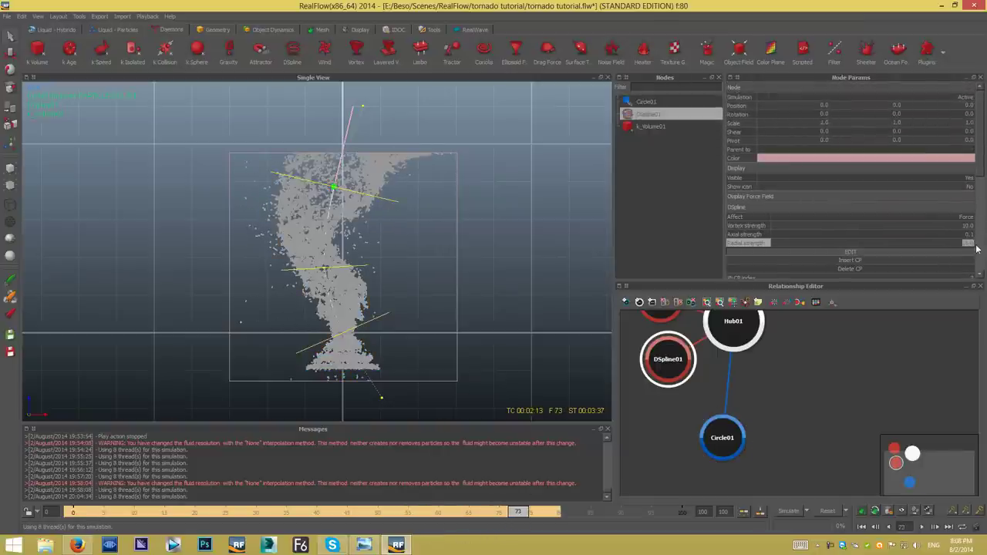
pyautogui.doubleClick(972, 244)
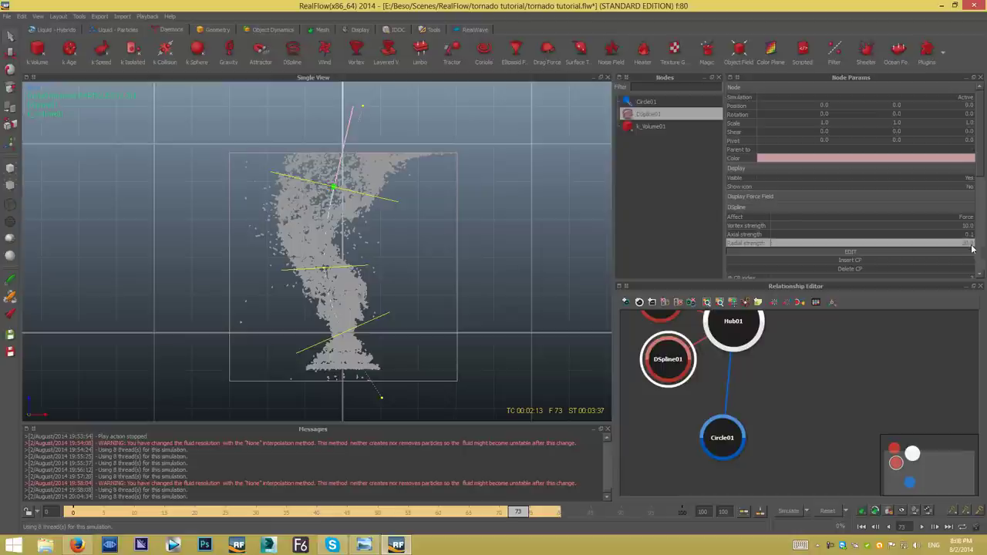
pyautogui.click(826, 510)
pyautogui.press('Return')
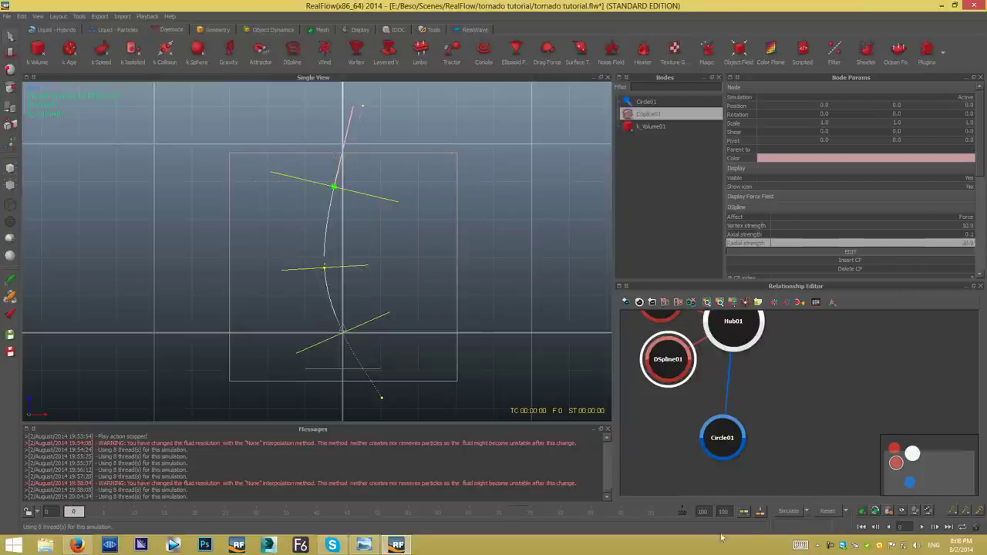
pyautogui.click(787, 511)
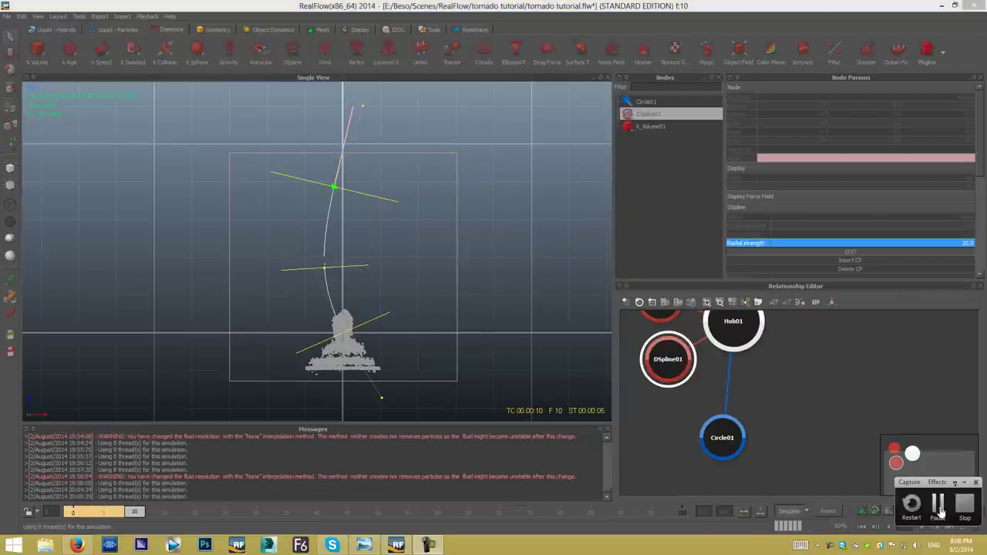
pyautogui.click(938, 505)
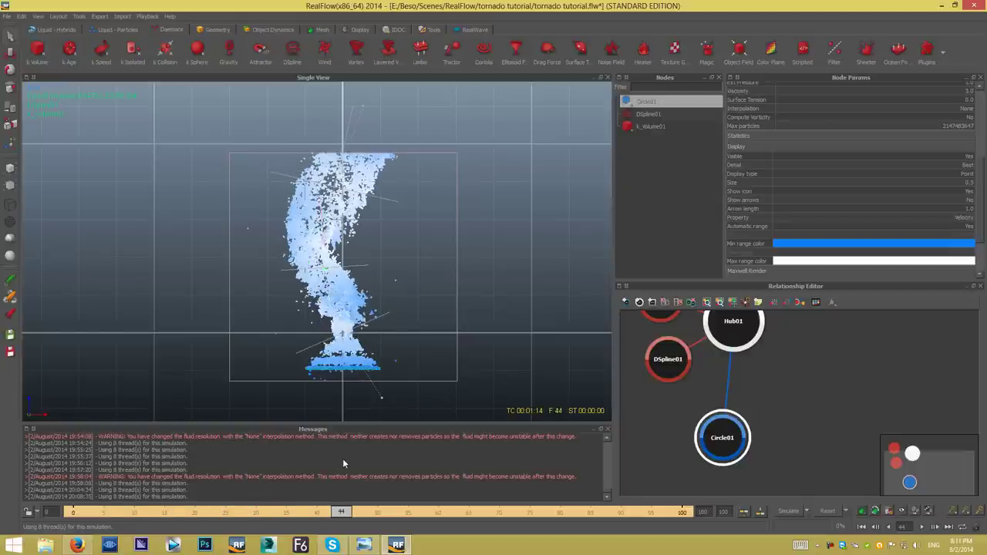
pyautogui.moveTo(340, 512); pyautogui.dragTo(128, 512)
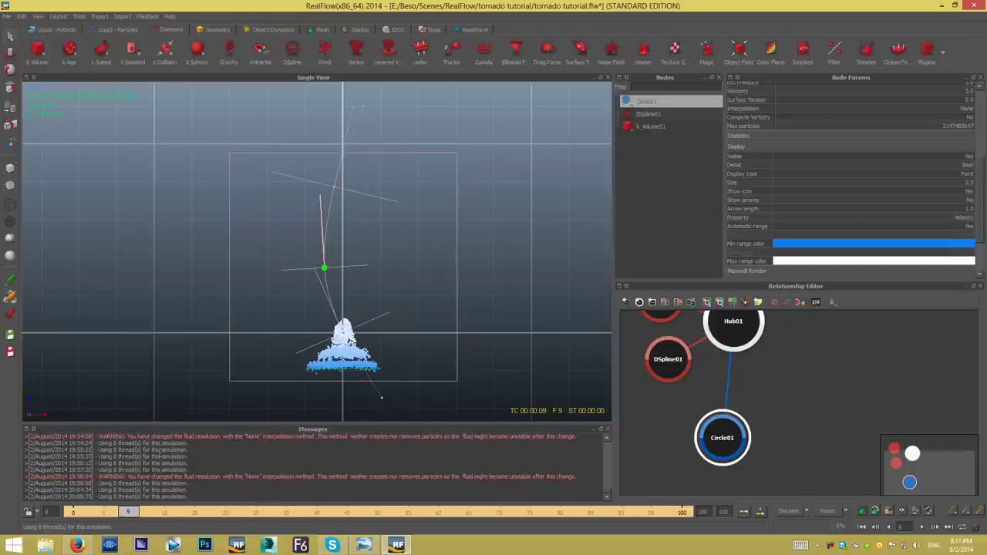
pyautogui.click(661, 114)
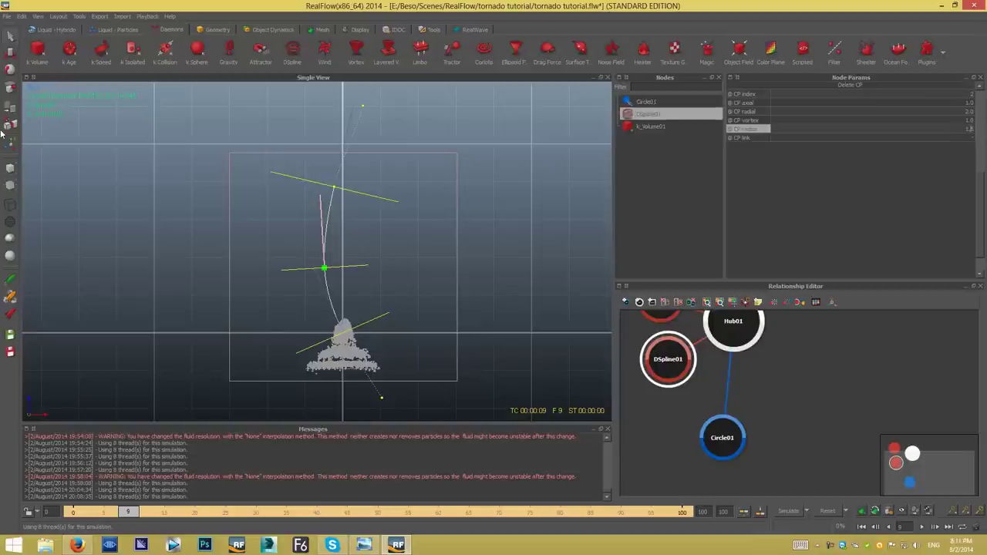
pyautogui.click(819, 506)
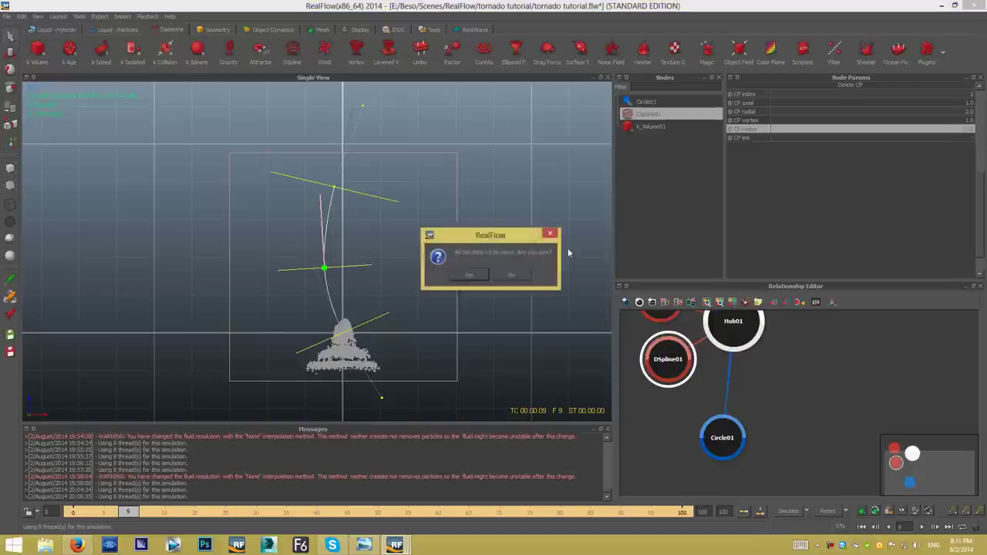
pyautogui.click(478, 273)
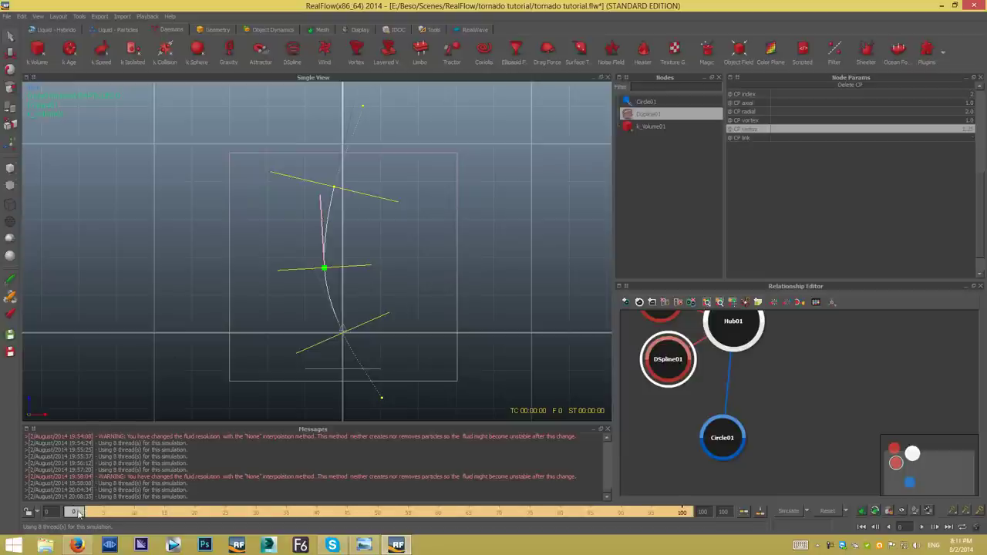
pyautogui.moveTo(77, 513); pyautogui.dragTo(258, 502)
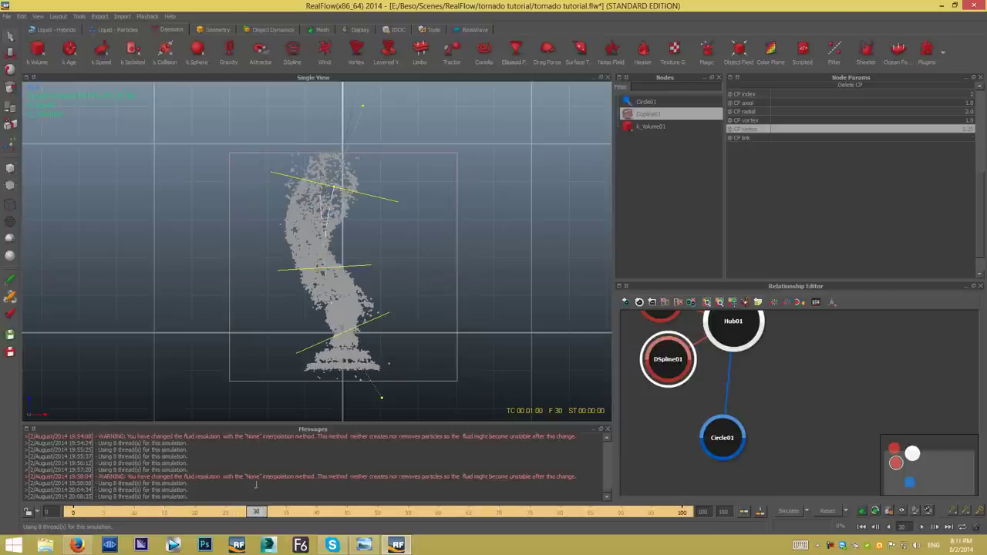
pyautogui.click(819, 514)
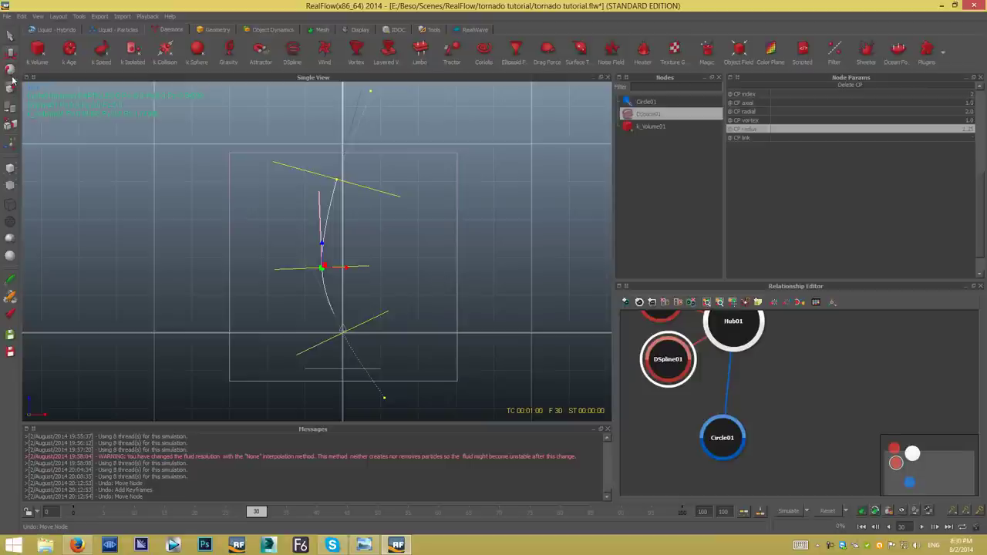
# Add a sphere from the Geometry shelf and disconnect Sphere01 from Hub01.
pyautogui.click(217, 30)
pyautogui.click(144, 54)
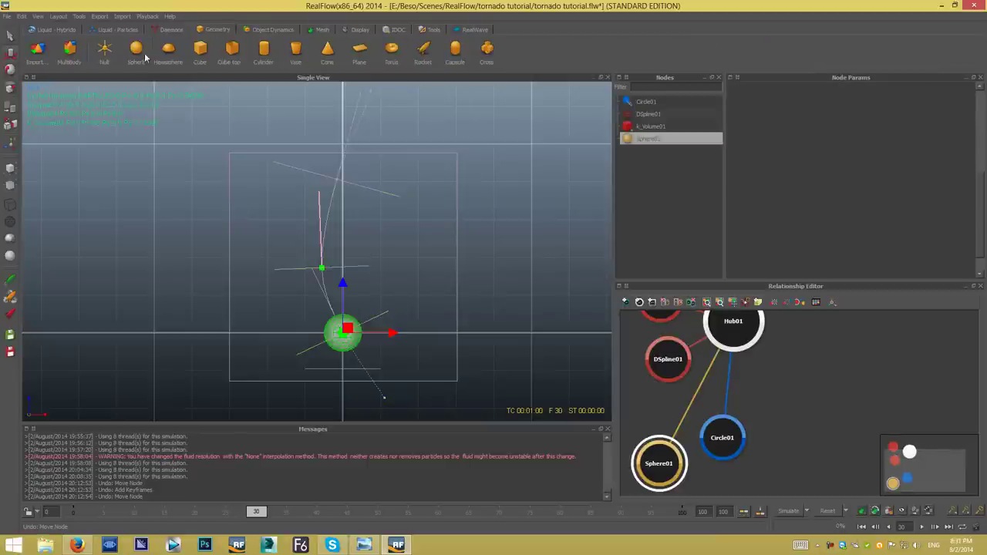
pyautogui.click(687, 409)
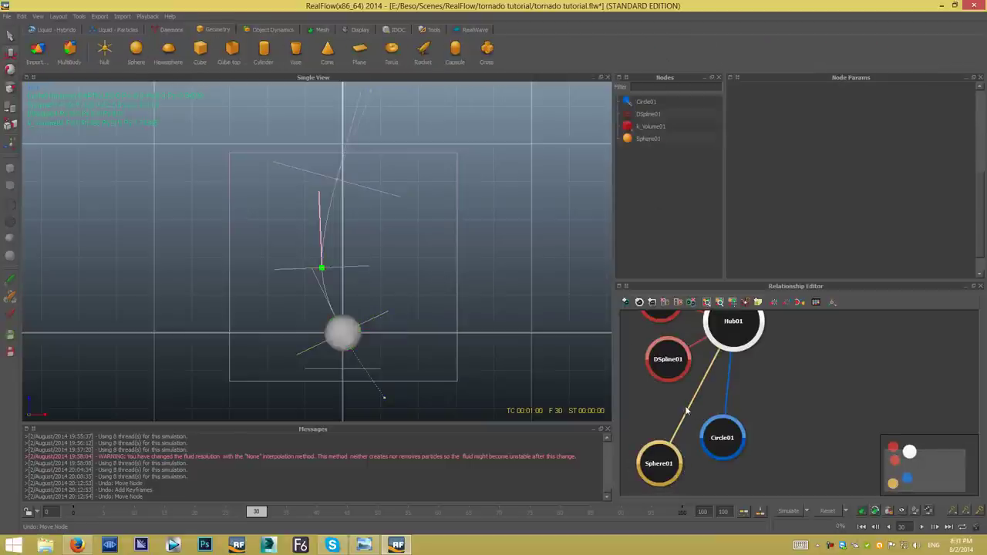
pyautogui.press('Delete')
# Scale Sphere01 to 0.1 and move it onto the spline control point (about X -0.557, Z 1.725).
pyautogui.click(650, 139)
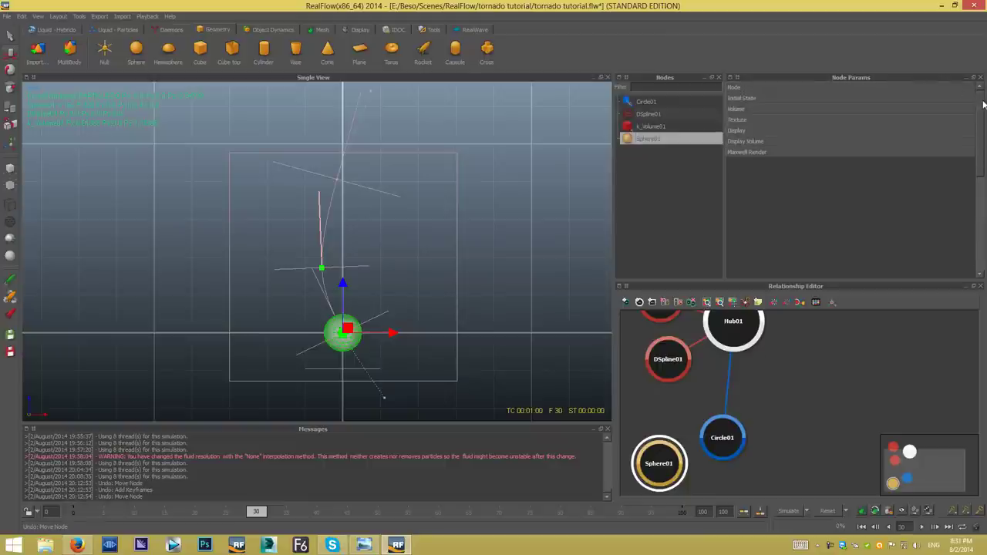
pyautogui.click(734, 89)
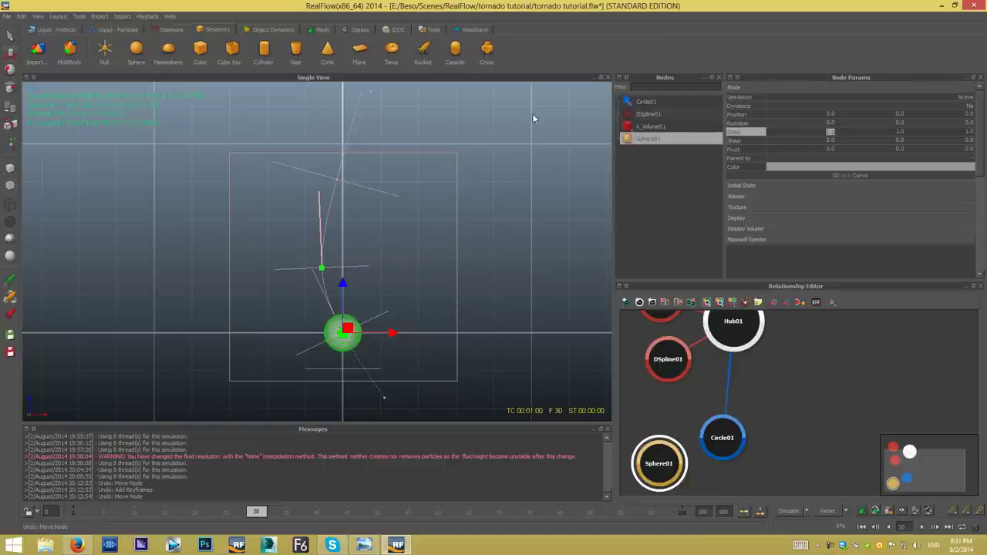
pyautogui.click(906, 133)
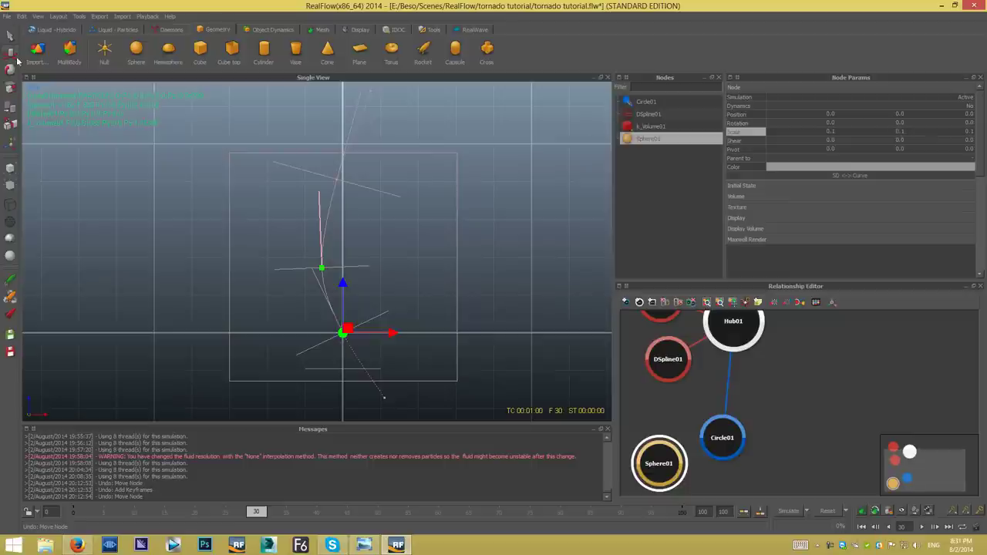
pyautogui.moveTo(376, 327)
pyautogui.mouseDown()
pyautogui.moveTo(343, 223)
pyautogui.moveTo(326, 279)
pyautogui.moveTo(294, 213)
pyautogui.moveTo(304, 308)
pyautogui.moveTo(325, 306)
pyautogui.moveTo(289, 197)
pyautogui.moveTo(319, 95)
pyautogui.mouseUp()
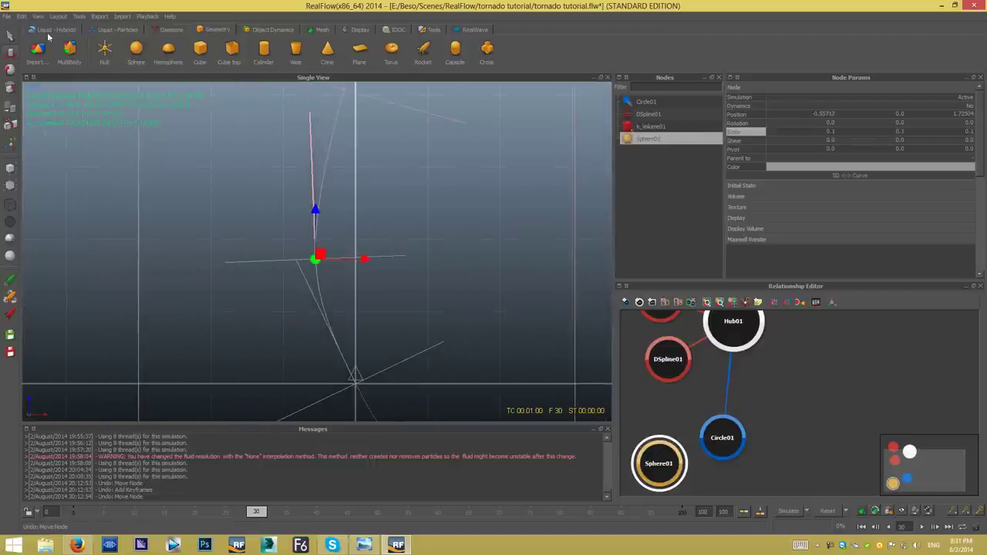
# Clone Sphere01 as Sphere02 and move it up to the spline's top control point.
pyautogui.click(28, 18)
pyautogui.click(52, 210)
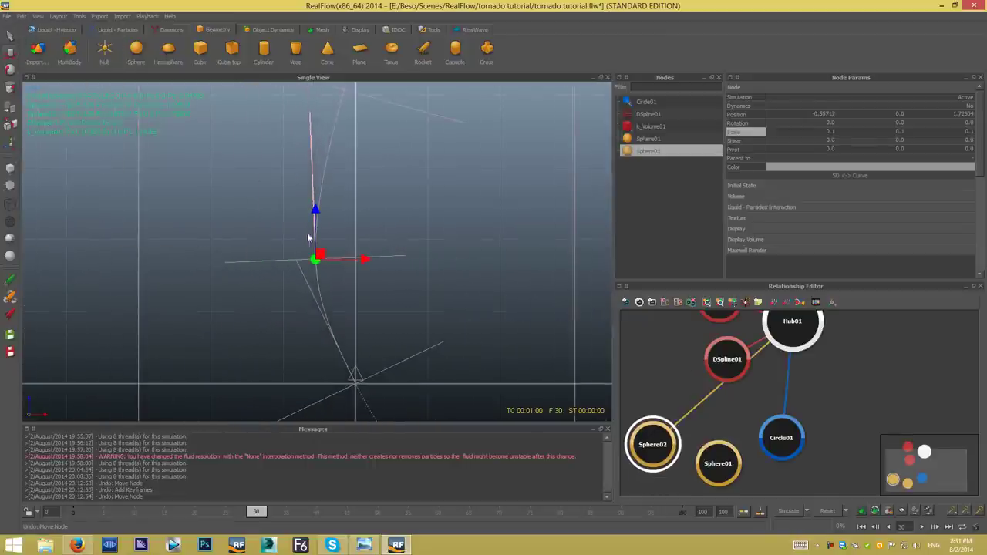
pyautogui.moveTo(349, 147)
pyautogui.mouseDown()
pyautogui.moveTo(348, 91)
pyautogui.moveTo(326, 201)
pyautogui.moveTo(332, 224)
pyautogui.moveTo(336, 152)
pyautogui.moveTo(354, 199)
pyautogui.mouseUp()
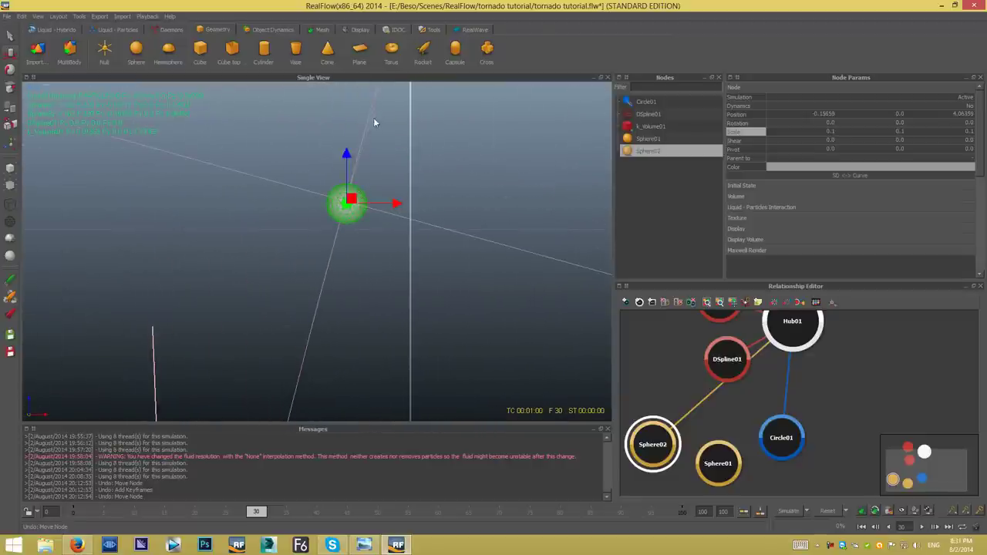
# Select DSpline01 and orbit the view around the spheres and spline.
pyautogui.click(648, 113)
pyautogui.moveTo(979, 176); pyautogui.dragTo(979, 221)
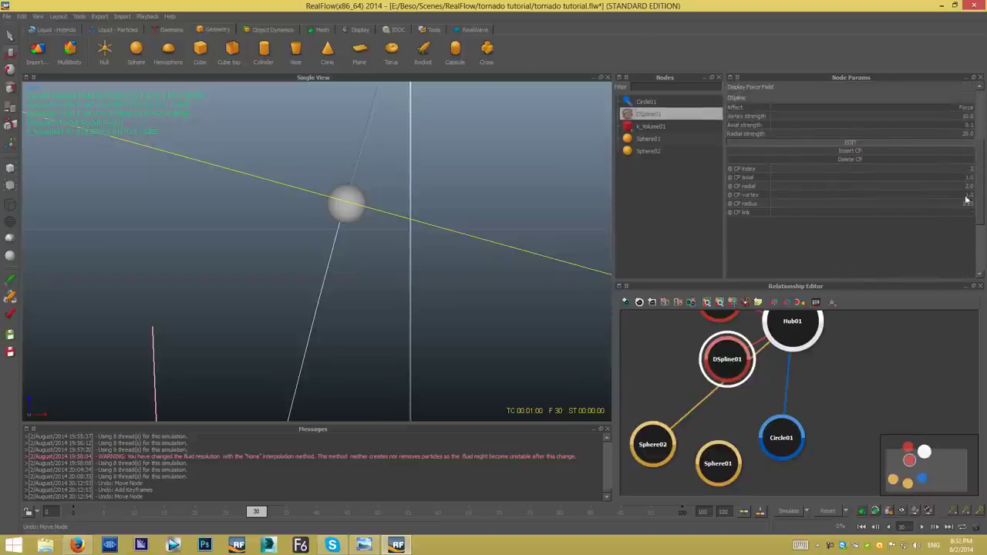
pyautogui.keyDown('alt'); pyautogui.moveTo(344, 310); pyautogui.dragTo(937, 89); pyautogui.keyUp('alt')
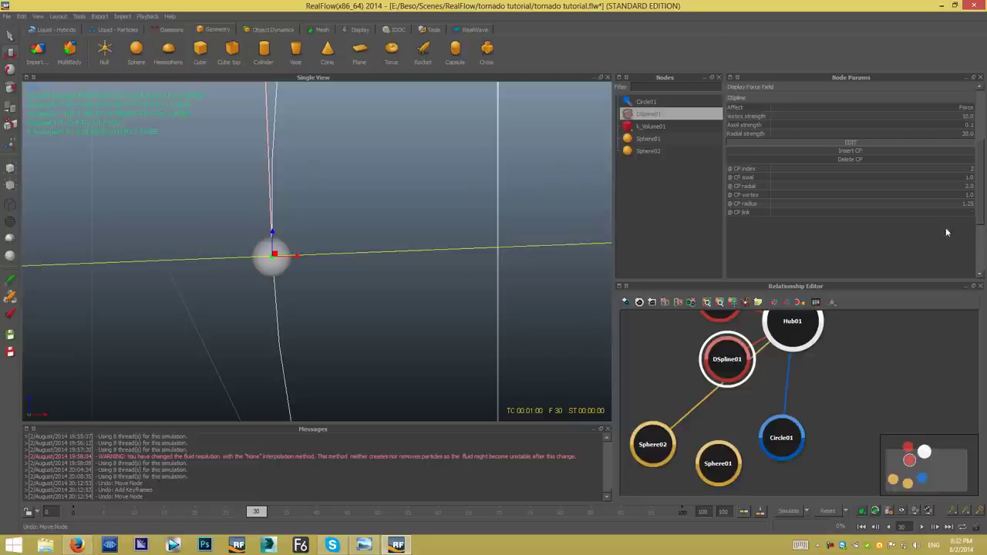
# Link a spline control point to Sphere01 and test the link by moving the sphere.
pyautogui.click(968, 212)
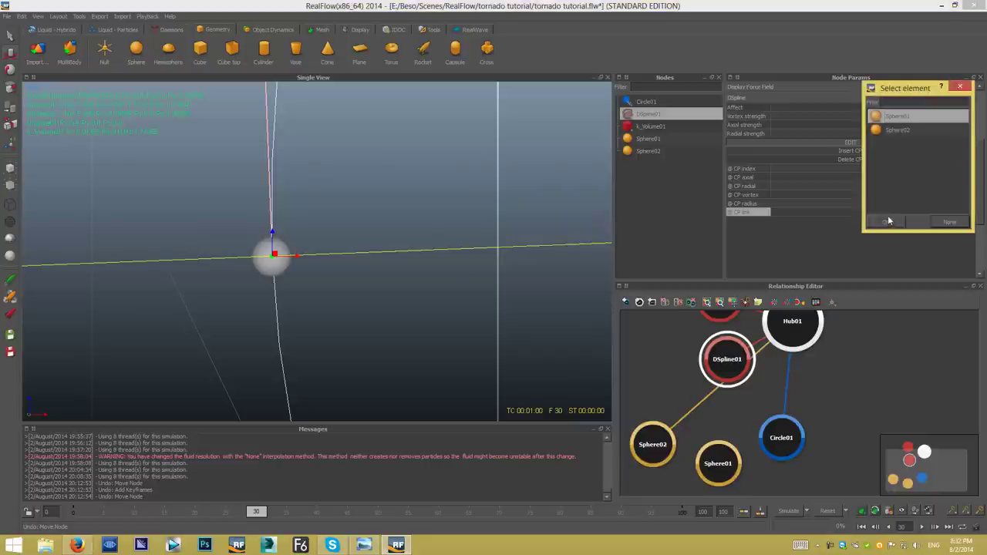
pyautogui.click(888, 221)
pyautogui.click(287, 263)
pyautogui.click(316, 255)
pyautogui.click(317, 255)
pyautogui.moveTo(308, 257); pyautogui.dragTo(326, 252)
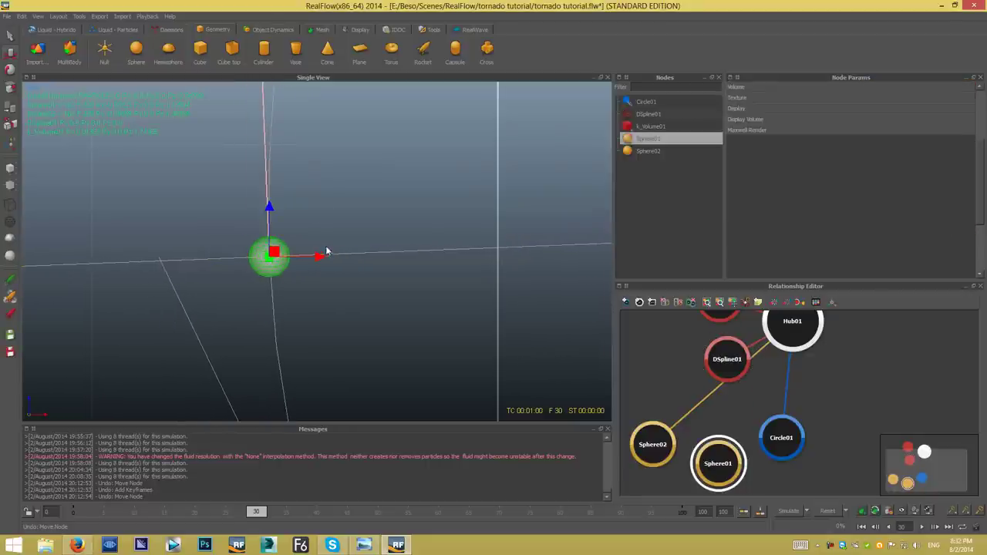
pyautogui.moveTo(328, 181)
pyautogui.keyDown('alt'); pyautogui.mouseDown()
pyautogui.moveTo(336, 341)
pyautogui.moveTo(308, 373)
pyautogui.moveTo(545, 162)
pyautogui.mouseUp(); pyautogui.keyUp('alt')
# Link DSpline01's top control point to Sphere02 and nudge Sphere02 to test it.
pyautogui.click(650, 115)
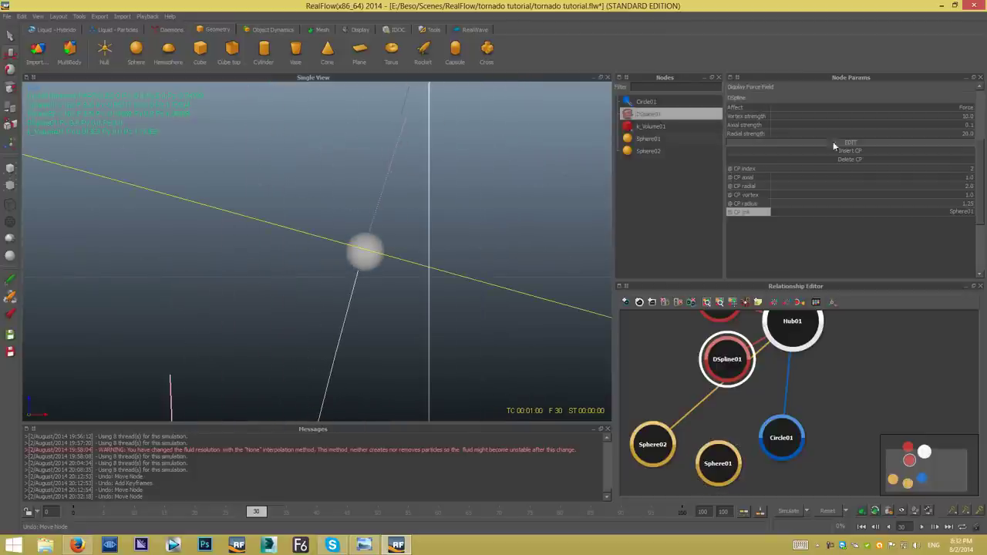
pyautogui.click(953, 169)
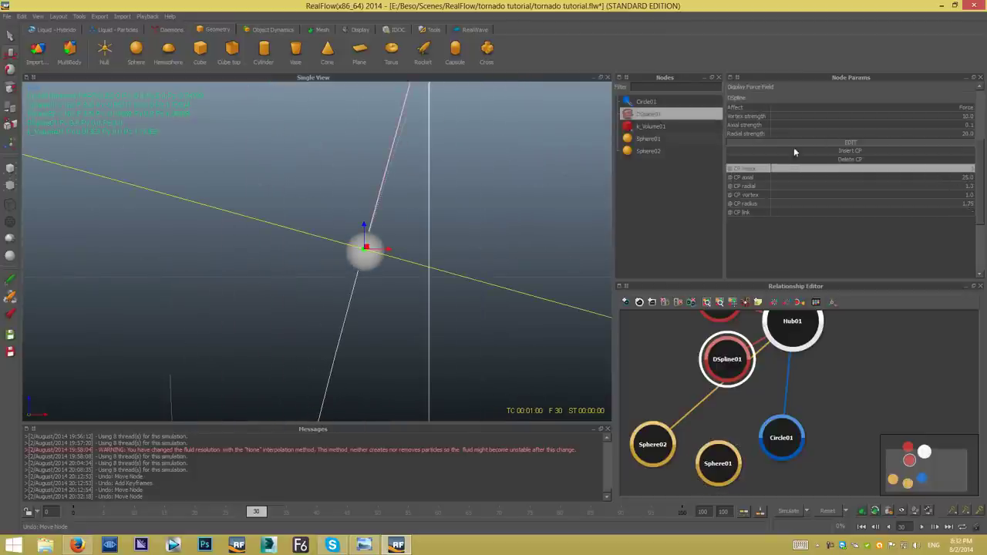
pyautogui.click(964, 212)
pyautogui.click(871, 129)
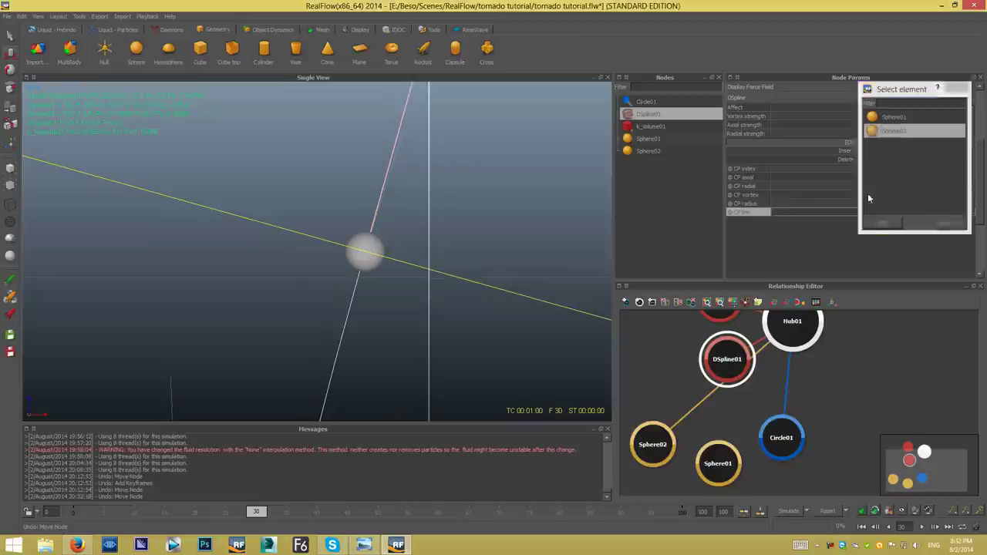
pyautogui.click(882, 222)
pyautogui.click(377, 254)
pyautogui.click(399, 254)
pyautogui.click(405, 252)
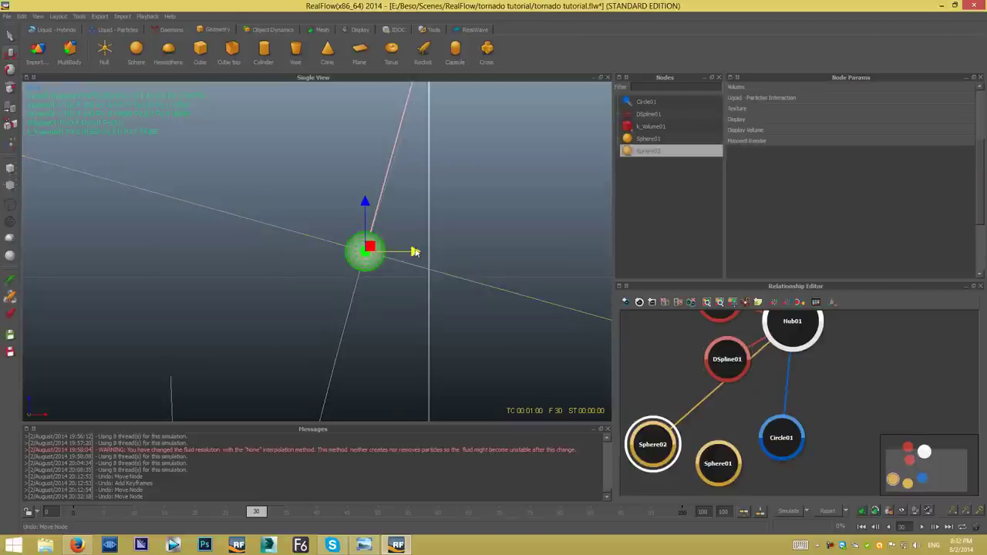
pyautogui.moveTo(409, 252); pyautogui.dragTo(403, 252)
pyautogui.scroll(5, 448, 162)
pyautogui.scroll(-5, 370, 287)
pyautogui.keyDown('alt'); pyautogui.moveTo(396, 248); pyautogui.dragTo(375, 282); pyautogui.keyUp('alt')
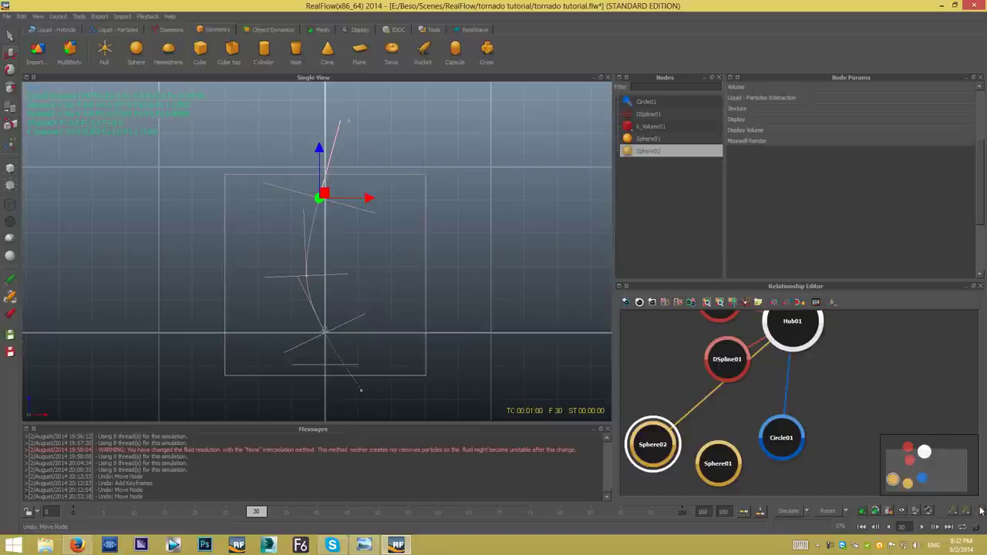
# At frame 80, shift Sphere02 to the right along X.
pyautogui.moveTo(290, 509); pyautogui.dragTo(333, 502)
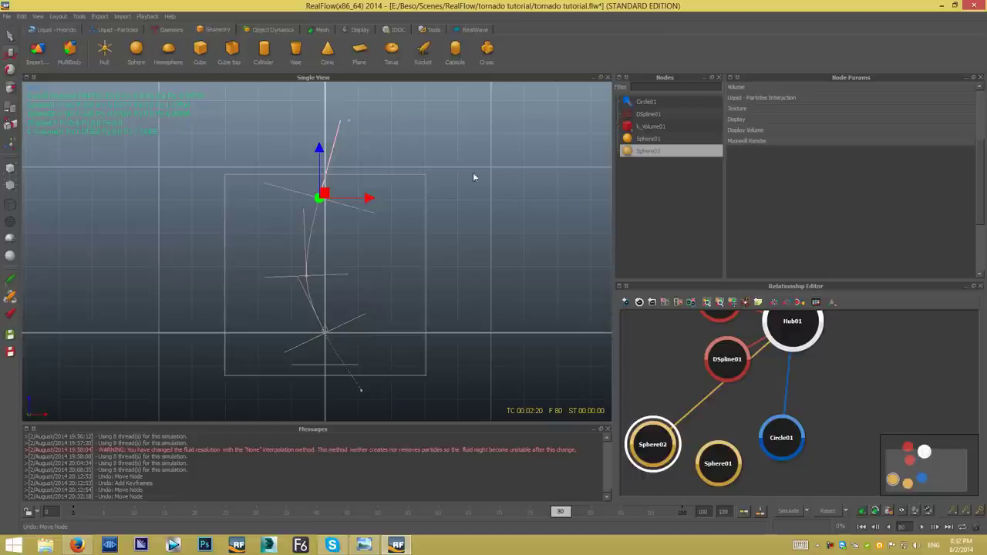
pyautogui.moveTo(370, 198); pyautogui.dragTo(410, 198)
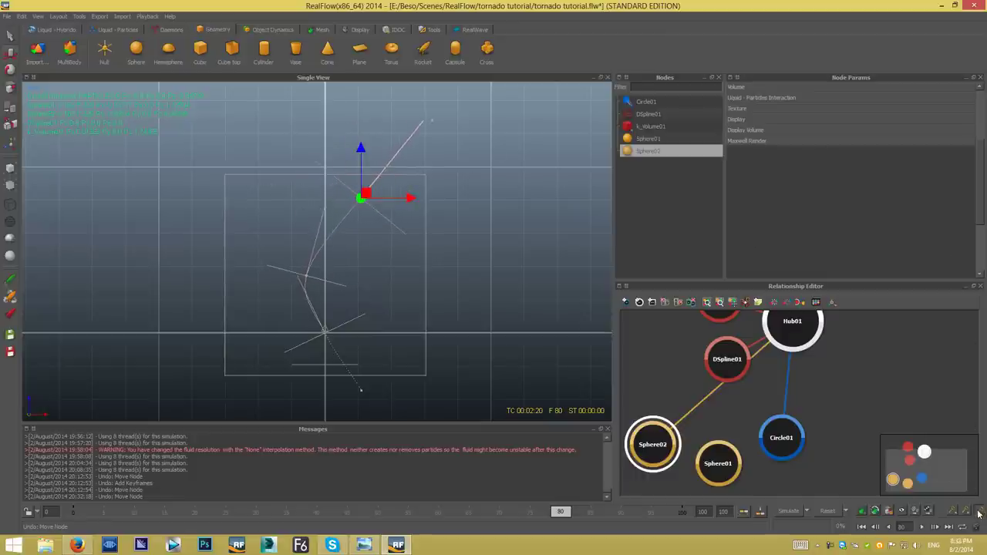
pyautogui.moveTo(556, 515)
pyautogui.mouseDown()
pyautogui.moveTo(276, 512)
pyautogui.moveTo(260, 530)
pyautogui.moveTo(275, 512)
pyautogui.moveTo(383, 512)
pyautogui.mouseUp()
# At frame 90, shift Sphere01 right along X and scrub to check the spline bending.
pyautogui.click(646, 138)
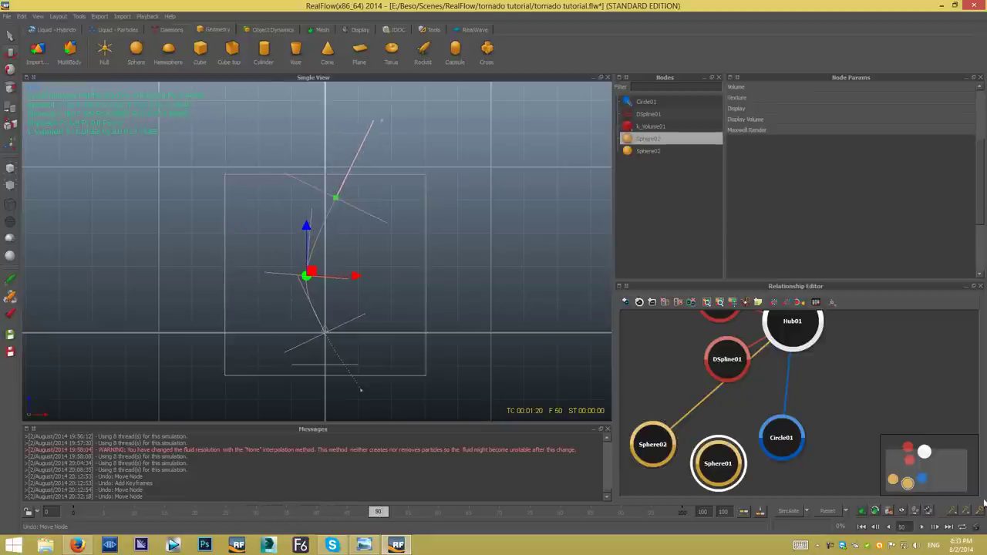
pyautogui.moveTo(378, 512); pyautogui.dragTo(620, 512)
pyautogui.moveTo(354, 275); pyautogui.dragTo(401, 277)
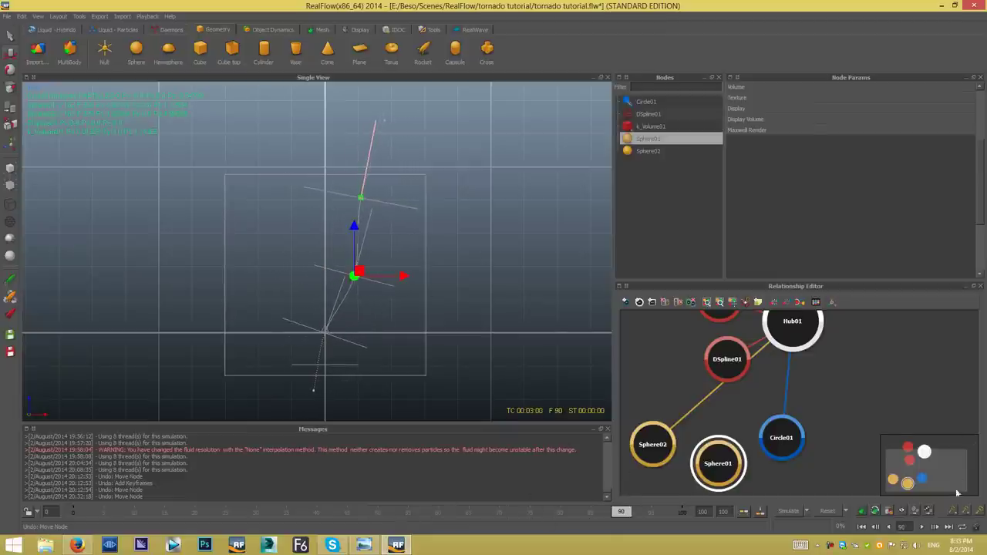
pyautogui.moveTo(621, 511)
pyautogui.mouseDown()
pyautogui.moveTo(475, 527)
pyautogui.moveTo(530, 516)
pyautogui.moveTo(682, 513)
pyautogui.mouseUp()
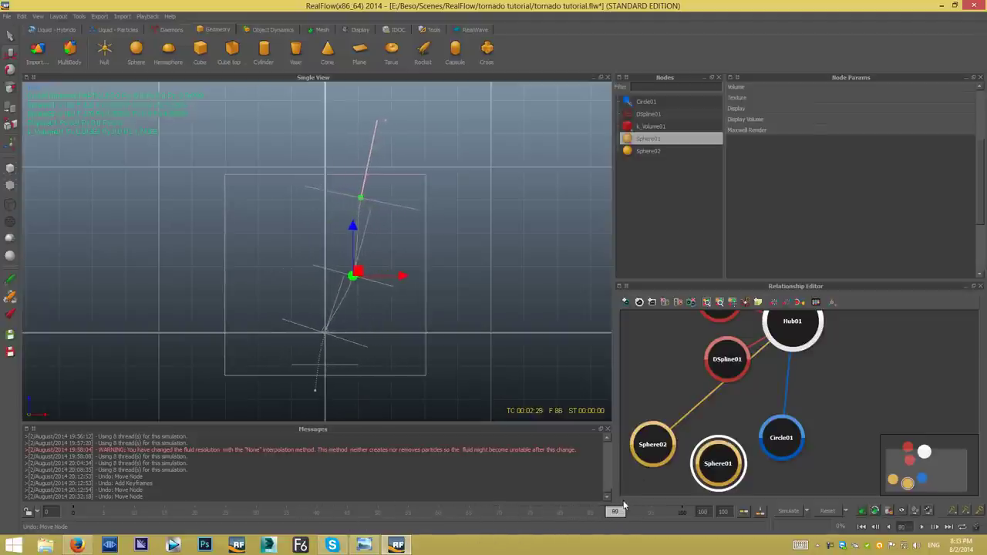
# Reset and save the scene, simulate to about frame 88, then scrub through the tornado.
pyautogui.click(827, 513)
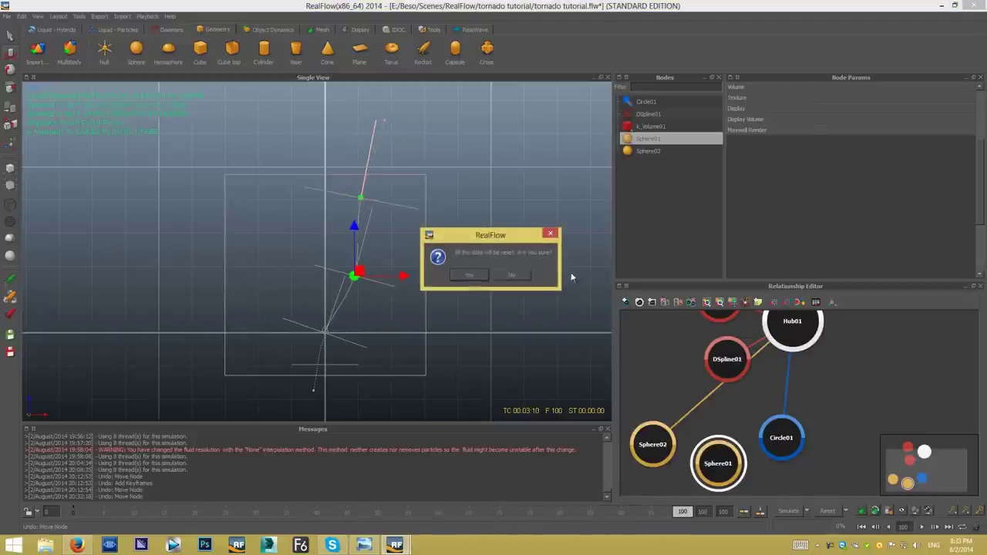
pyautogui.press('Return')
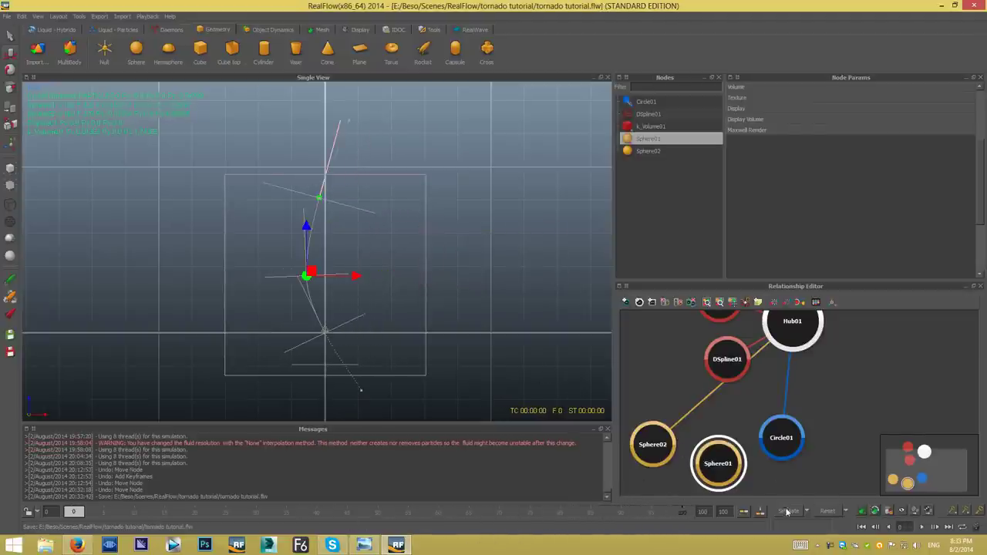
pyautogui.click(787, 511)
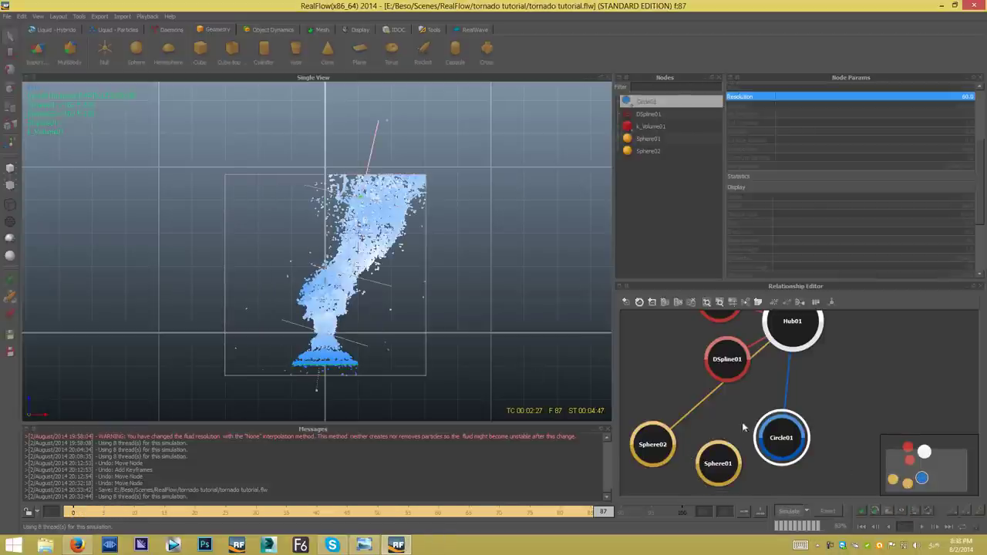
pyautogui.click(787, 511)
pyautogui.moveTo(605, 513); pyautogui.dragTo(231, 513)
pyautogui.moveTo(260, 467)
pyautogui.mouseDown()
pyautogui.moveTo(583, 462)
pyautogui.moveTo(358, 473)
pyautogui.moveTo(447, 477)
pyautogui.moveTo(578, 457)
pyautogui.moveTo(311, 470)
pyautogui.moveTo(524, 484)
pyautogui.moveTo(246, 490)
pyautogui.moveTo(423, 484)
pyautogui.moveTo(329, 475)
pyautogui.moveTo(345, 477)
pyautogui.mouseUp()
# Reset the simulation and select DSpline01's top control point (CP index 3).
pyautogui.click(827, 511)
pyautogui.click(465, 277)
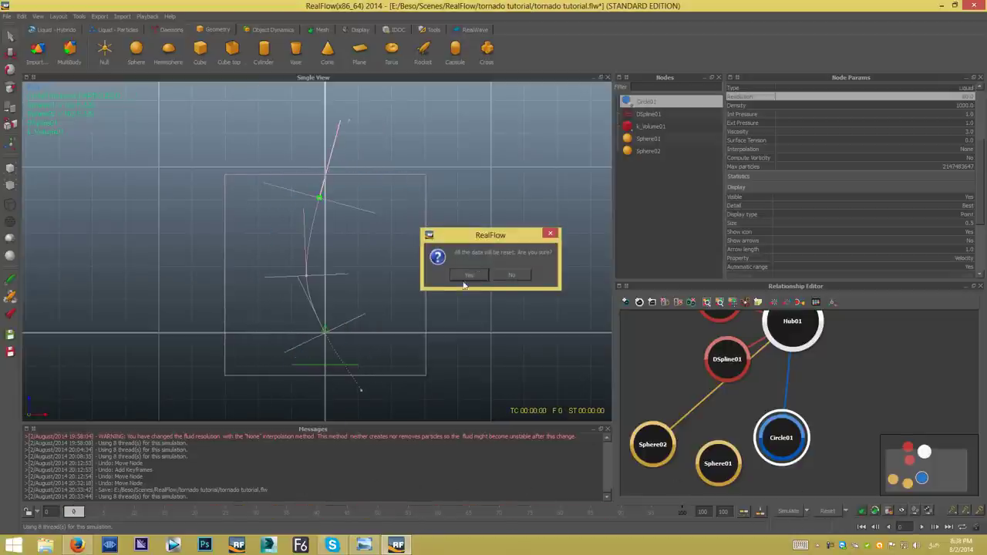
pyautogui.click(652, 115)
pyautogui.click(970, 168)
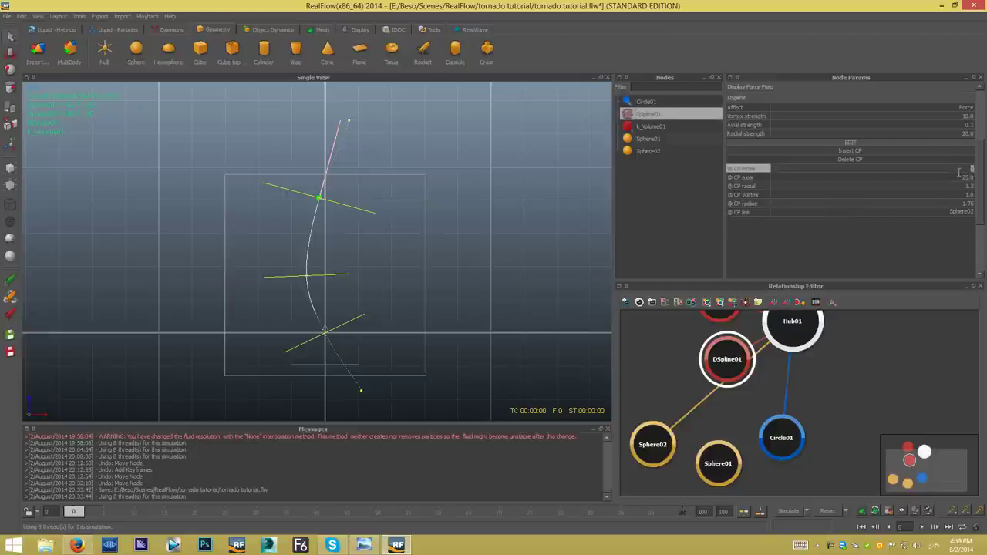
pyautogui.write('1')
pyautogui.press('Return')
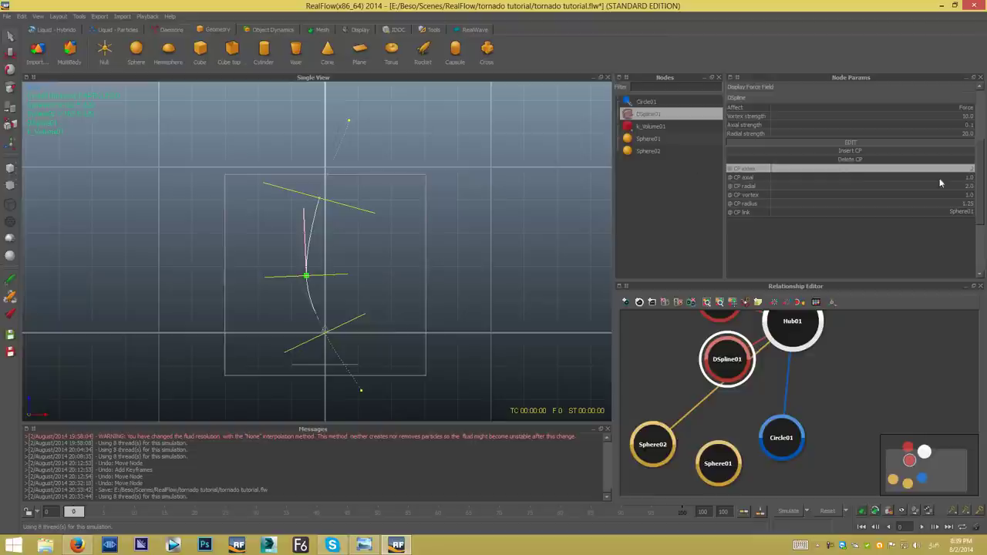
pyautogui.write('3')
pyautogui.press('Return')
# Set CP radial to 0.75 and Radial strength to 22, then re-simulate.
pyautogui.doubleClick(970, 186)
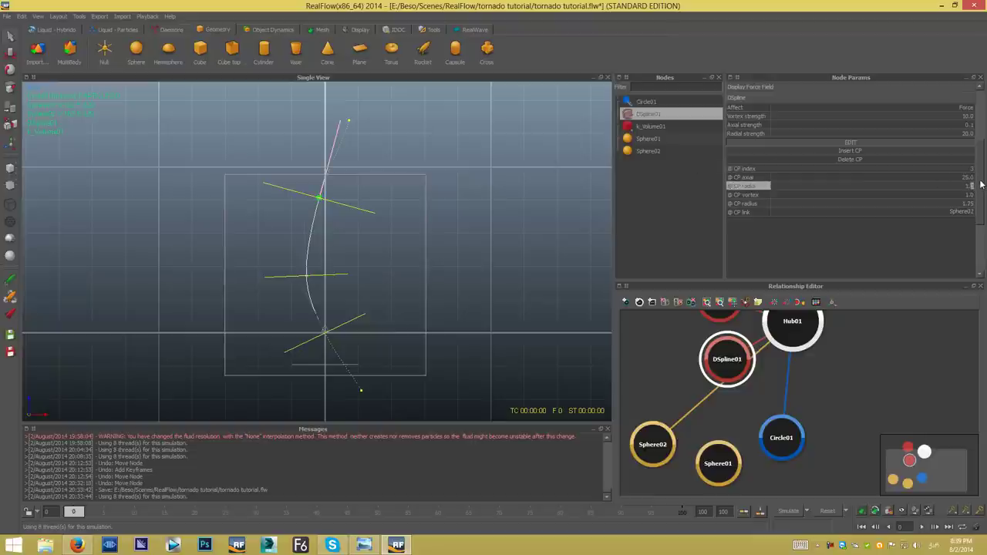
pyautogui.write('0.75')
pyautogui.press('Return')
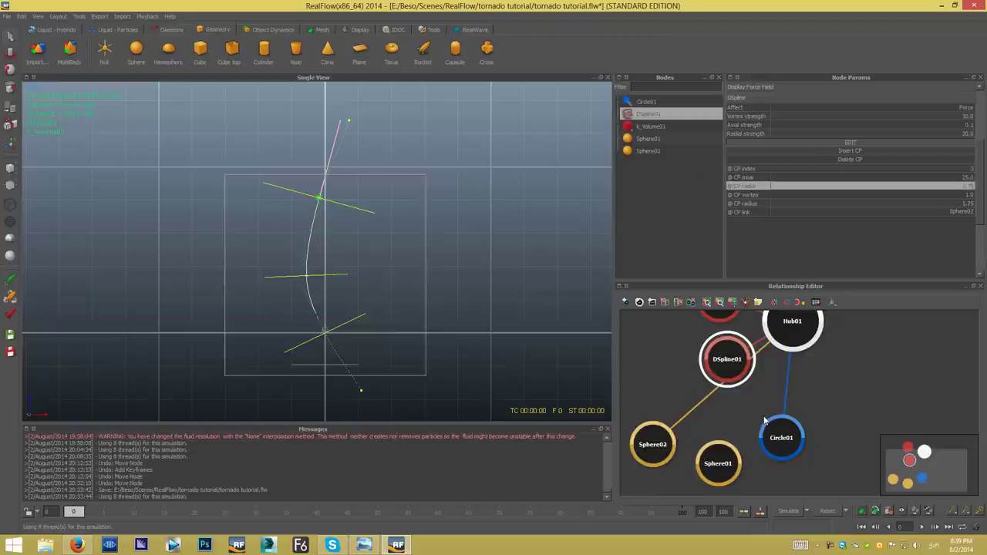
pyautogui.doubleClick(965, 135)
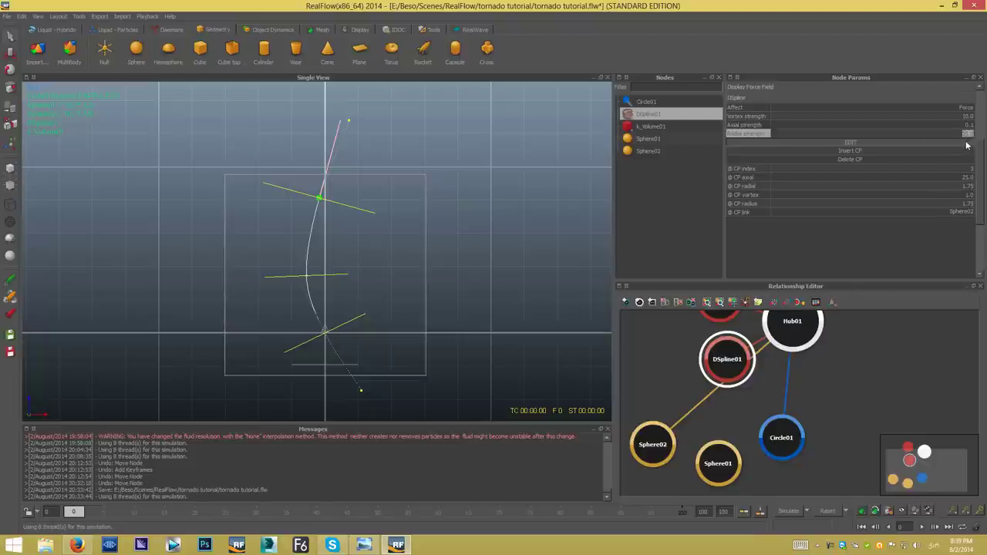
pyautogui.click(788, 511)
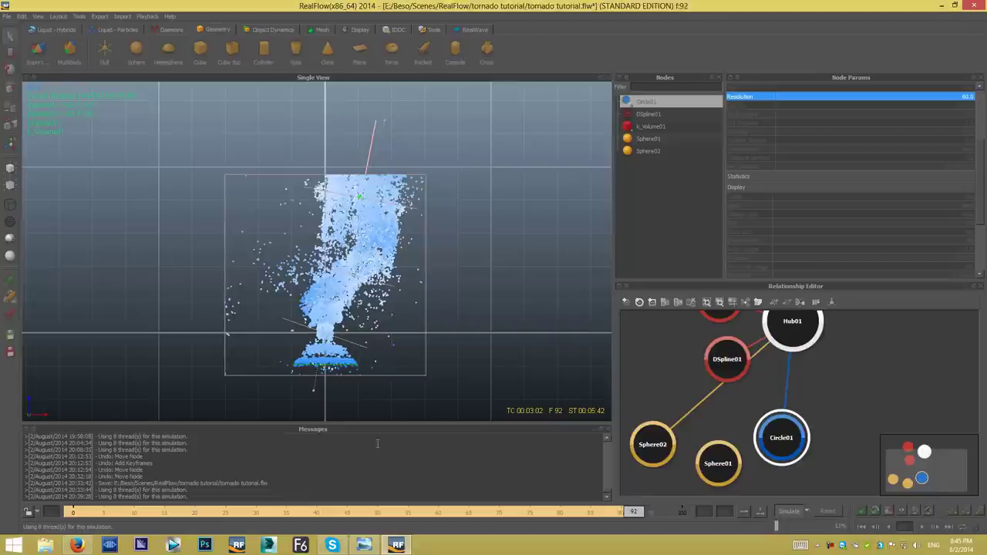
# Scrub the 92-frame tornado back to frame 30 and show the Daemons shelf.
pyautogui.moveTo(617, 519)
pyautogui.mouseDown()
pyautogui.moveTo(552, 452)
pyautogui.moveTo(276, 519)
pyautogui.moveTo(423, 473)
pyautogui.mouseUp()
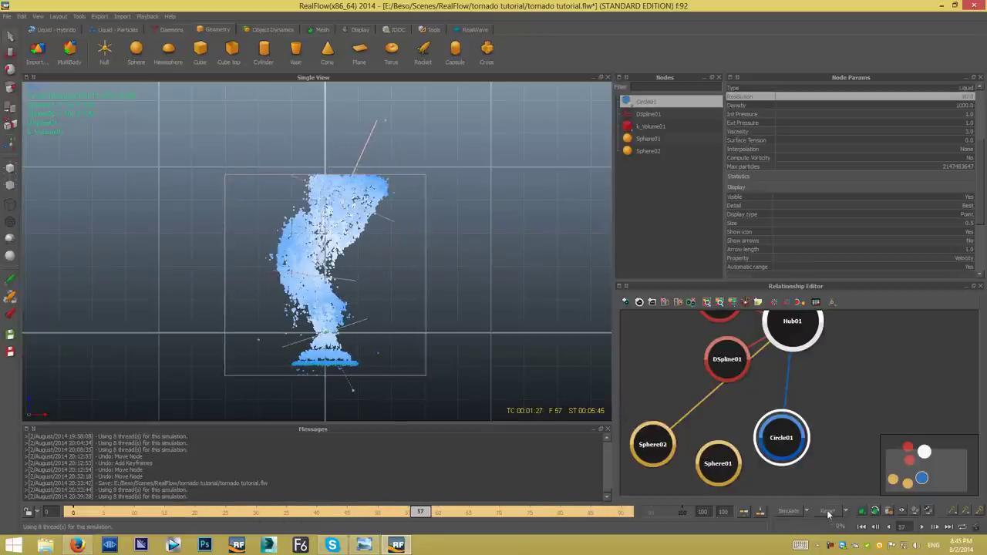
pyautogui.moveTo(158, 513); pyautogui.dragTo(261, 513)
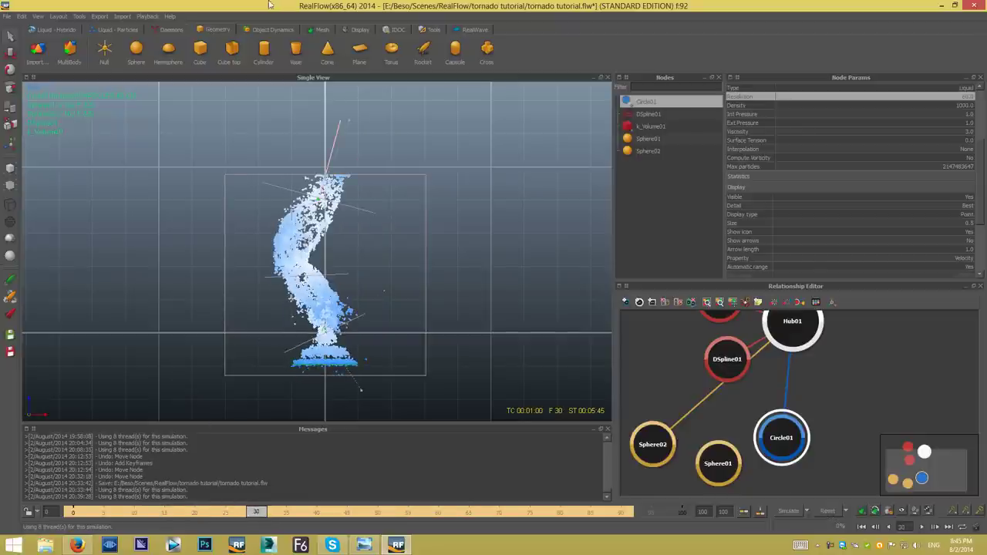
pyautogui.click(151, 32)
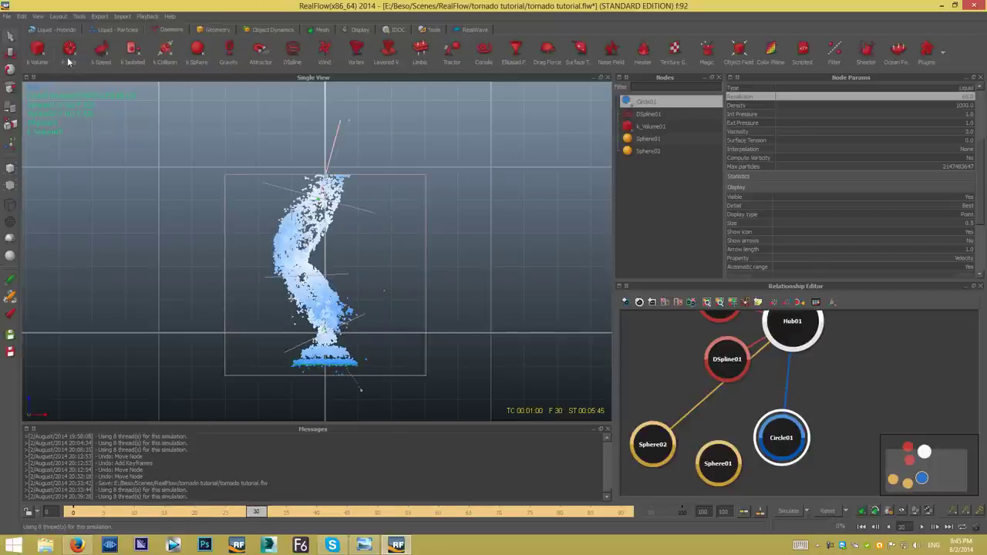
# Add a k Age daemon beside the column and adjust its particle Life value.
pyautogui.click(69, 54)
pyautogui.moveTo(387, 330); pyautogui.dragTo(199, 332)
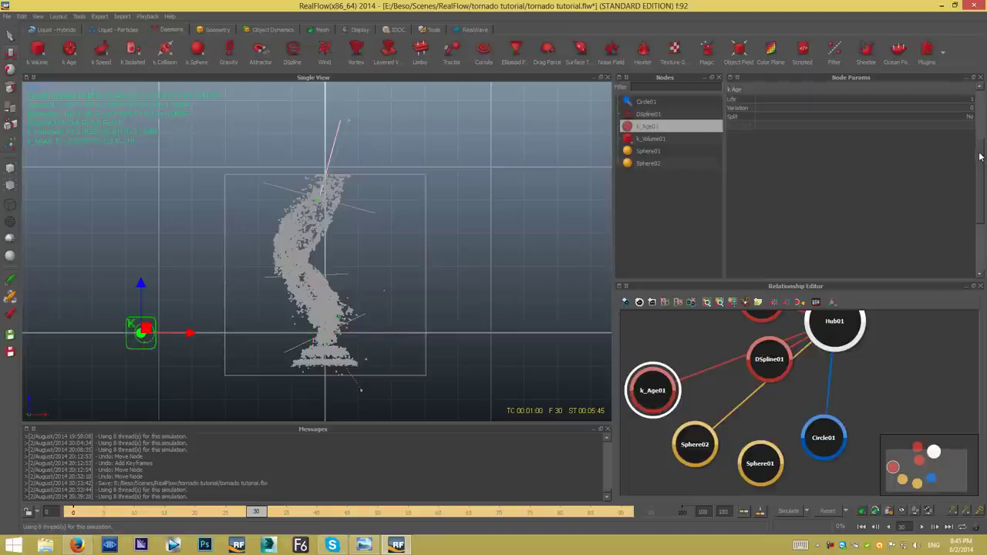
pyautogui.moveTo(979, 156); pyautogui.dragTo(980, 141)
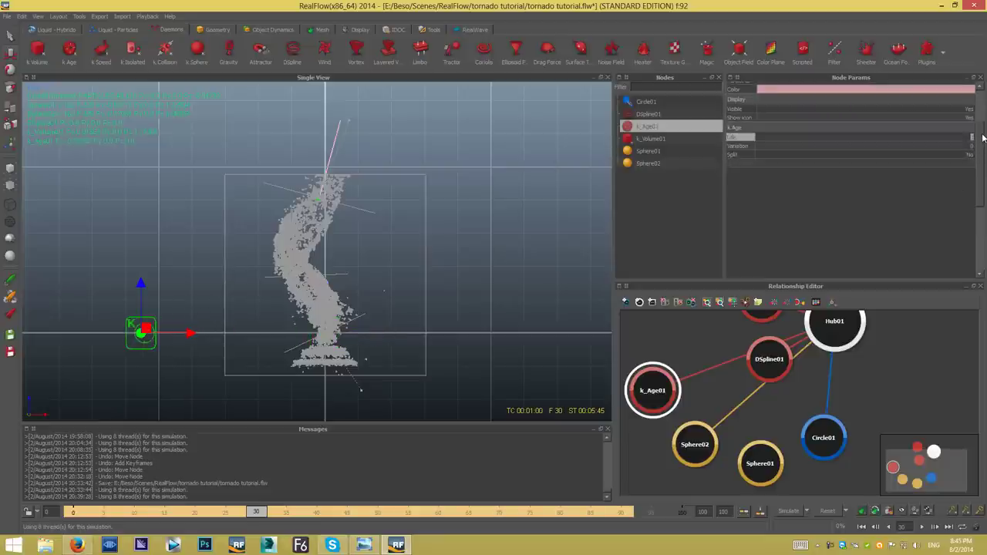
pyautogui.click(971, 137)
# Reset all simulation data and select the Circle01 particles.
pyautogui.click(827, 510)
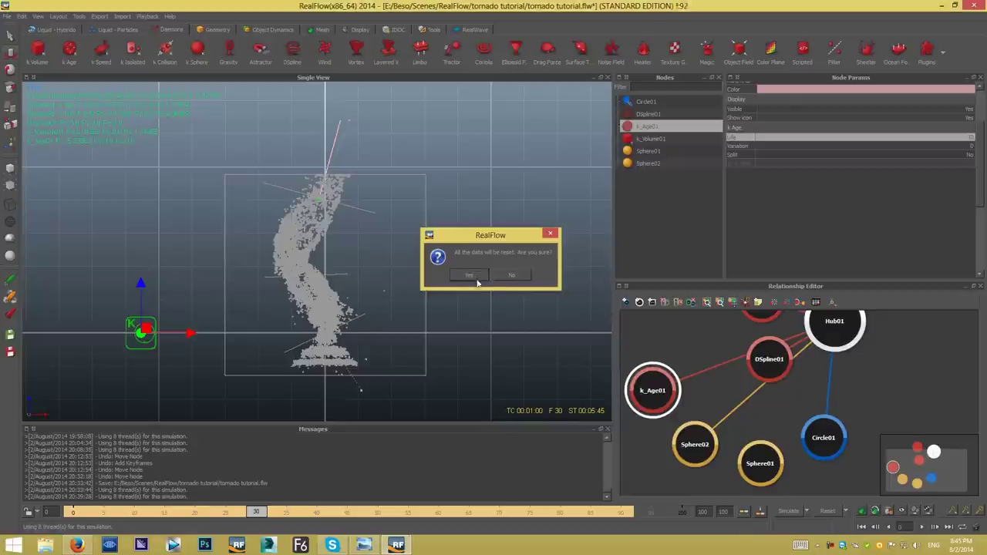
pyautogui.click(475, 275)
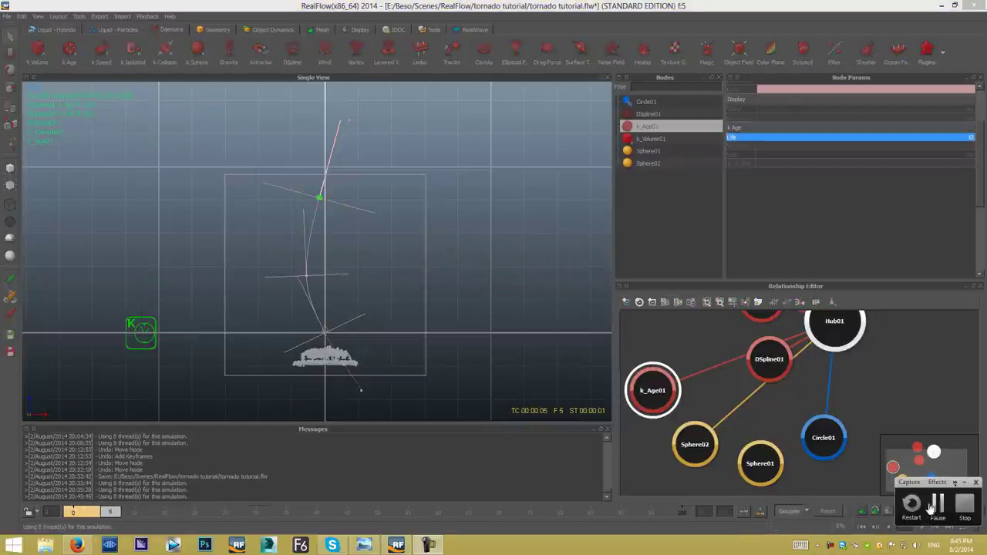
pyautogui.click(367, 260)
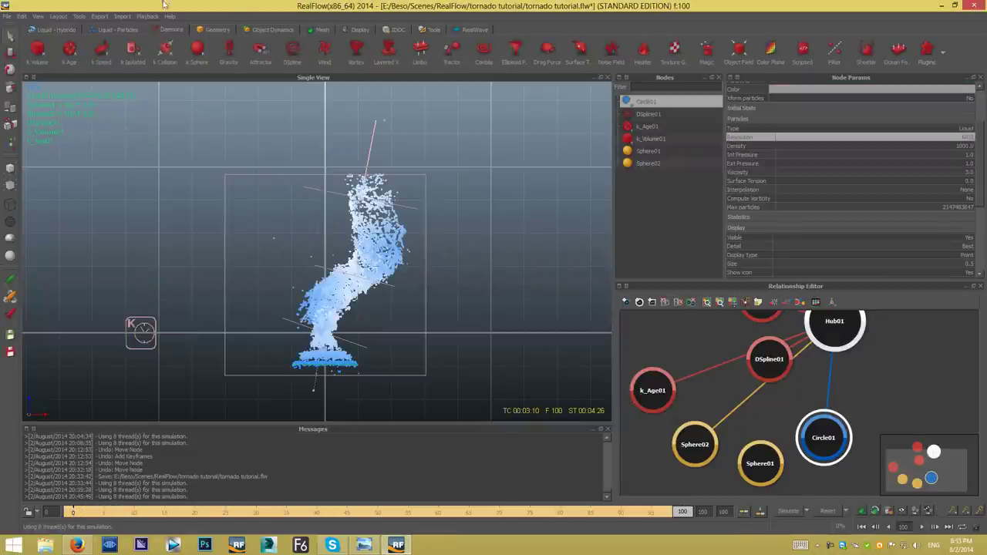
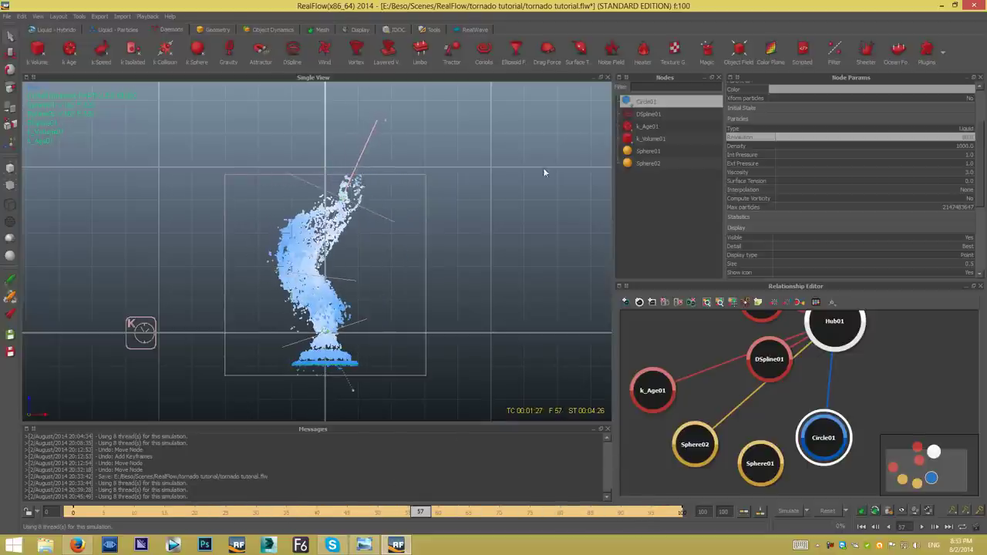
# Edit the DSpline01 control point's CP axial value and accept the simulation reset.
pyautogui.press('Down')
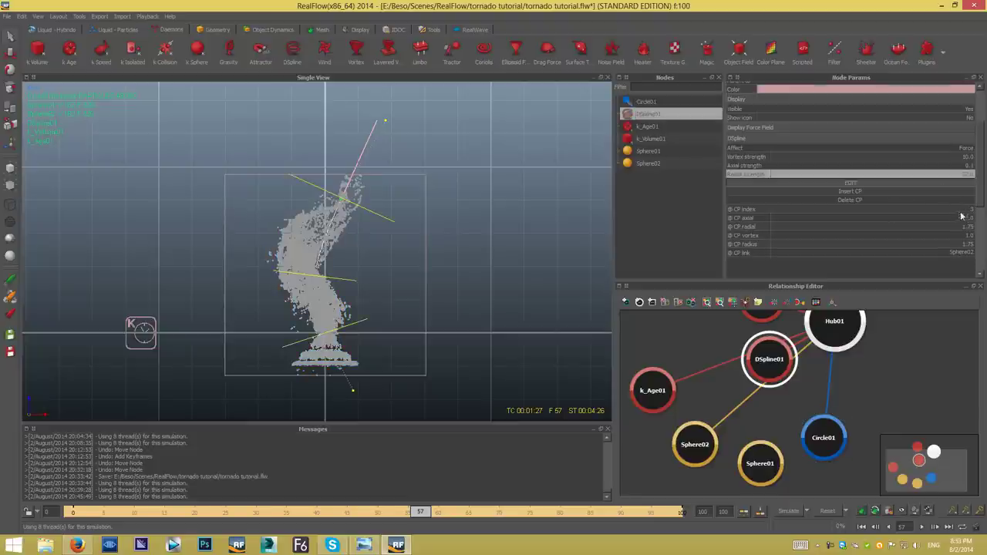
pyautogui.click(970, 220)
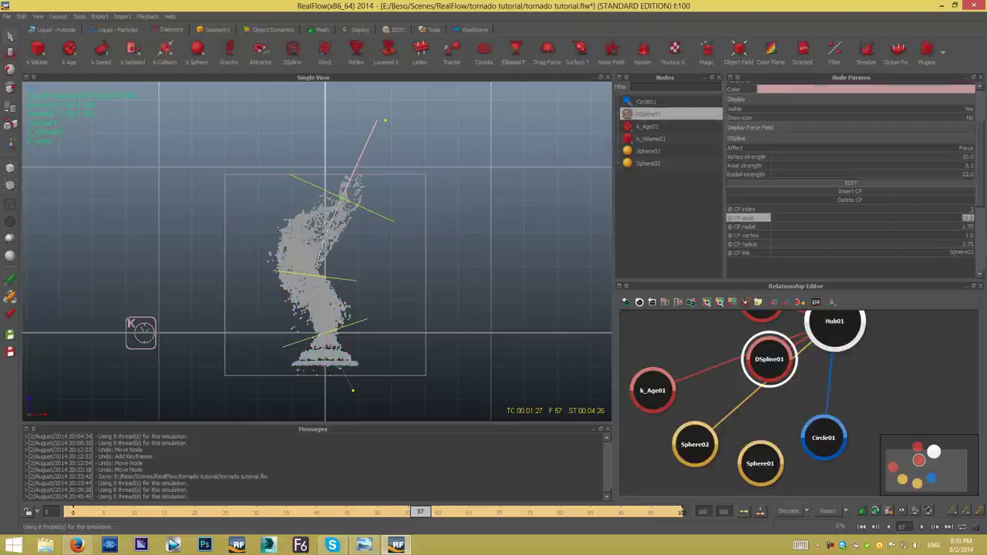
pyautogui.click(977, 218)
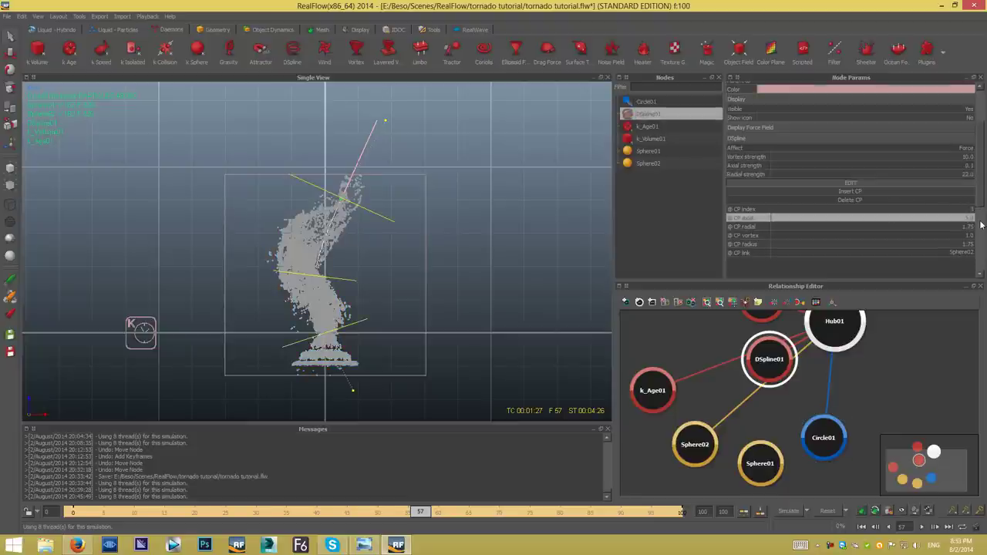
pyautogui.click(827, 510)
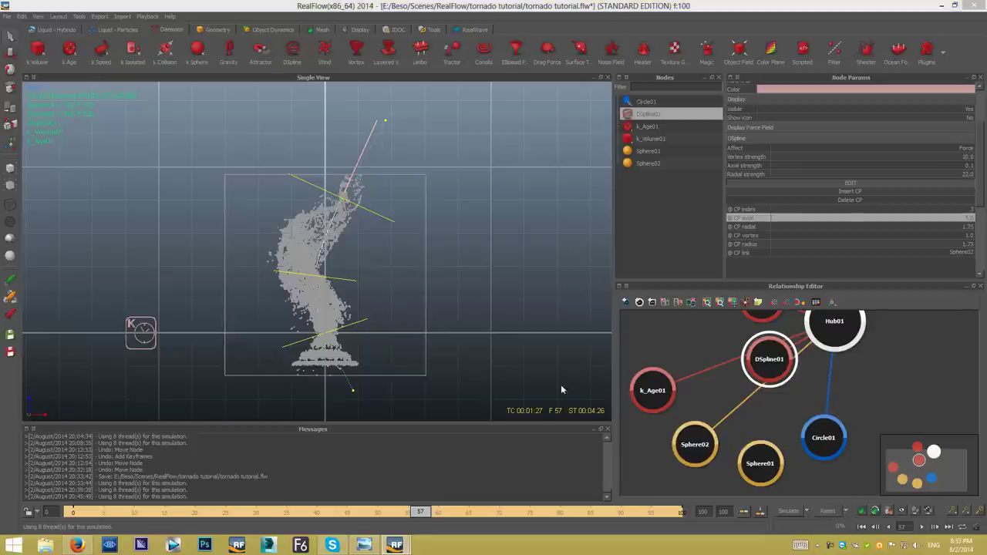
pyautogui.press('Return')
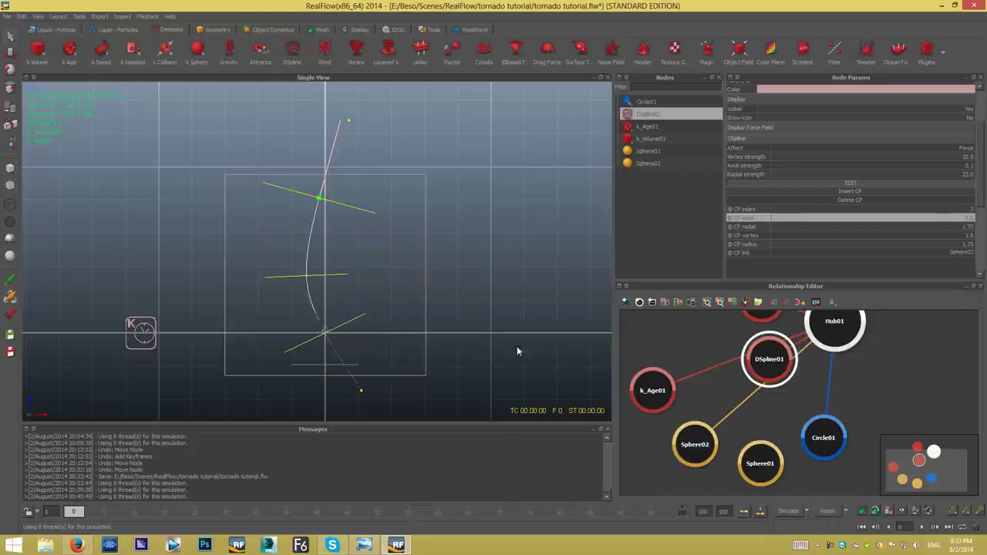
# Simulate the tornado and play it back with Circle01 selected.
pyautogui.click(788, 512)
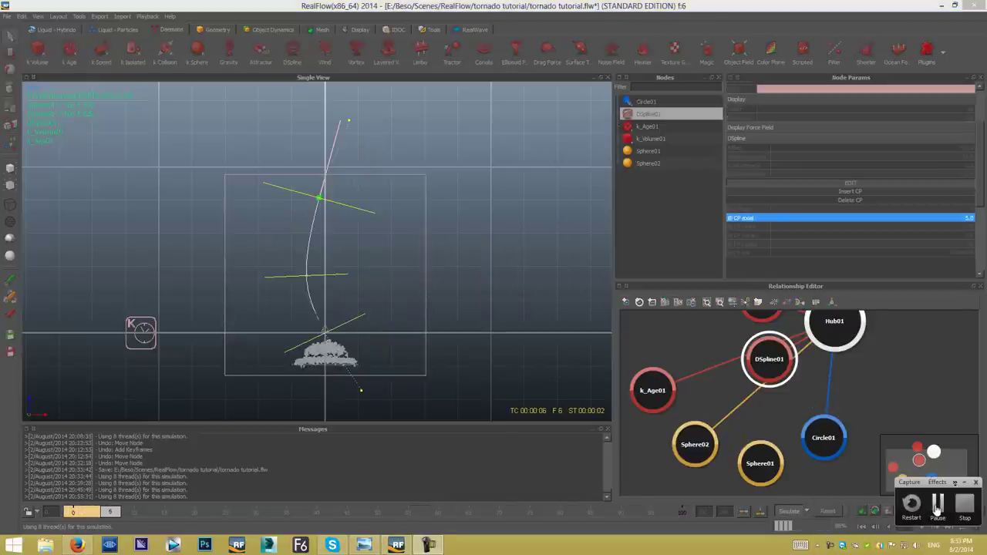
pyautogui.click(391, 254)
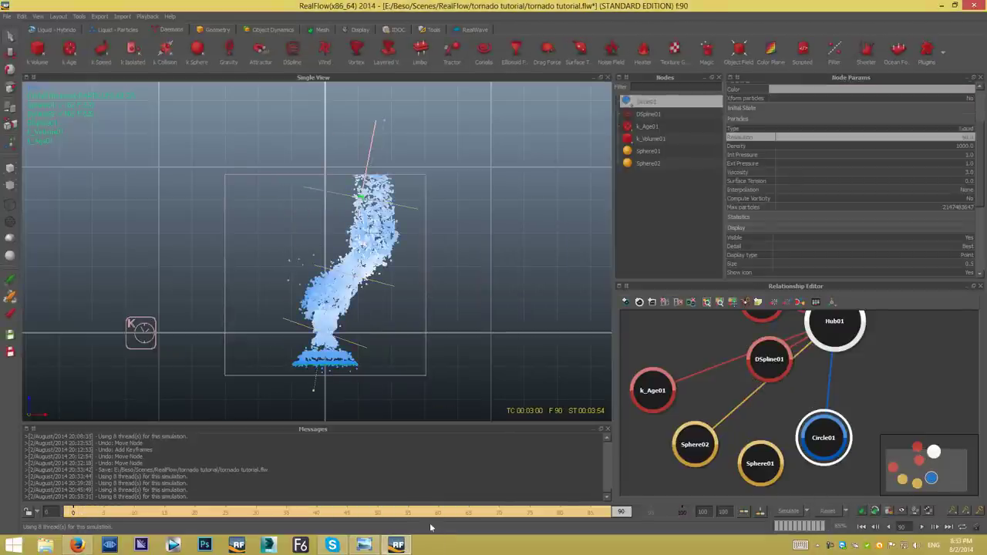
pyautogui.click(921, 526)
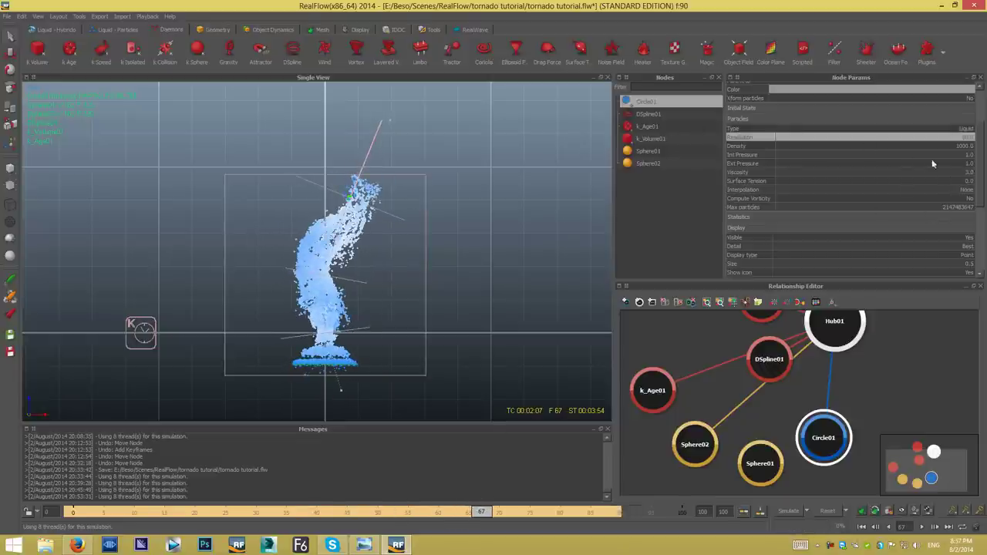
# Return to DSpline01's settings (CP axial 2) and reset the simulation to frame 0.
pyautogui.click(647, 115)
pyautogui.scroll(-1, 980, 167)
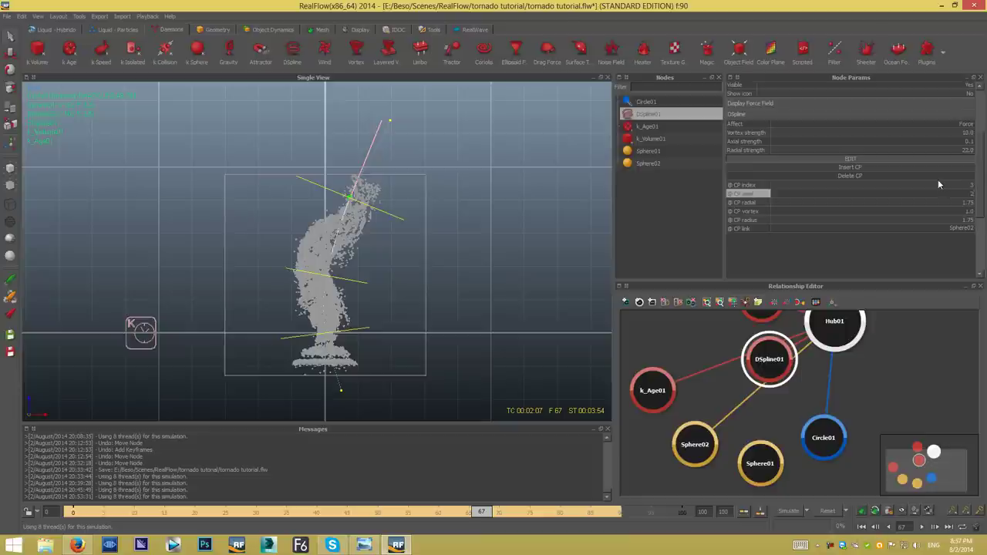
pyautogui.click(827, 510)
# Confirm the reset and re-simulate the tornado with the new axial setting.
pyautogui.press('Return')
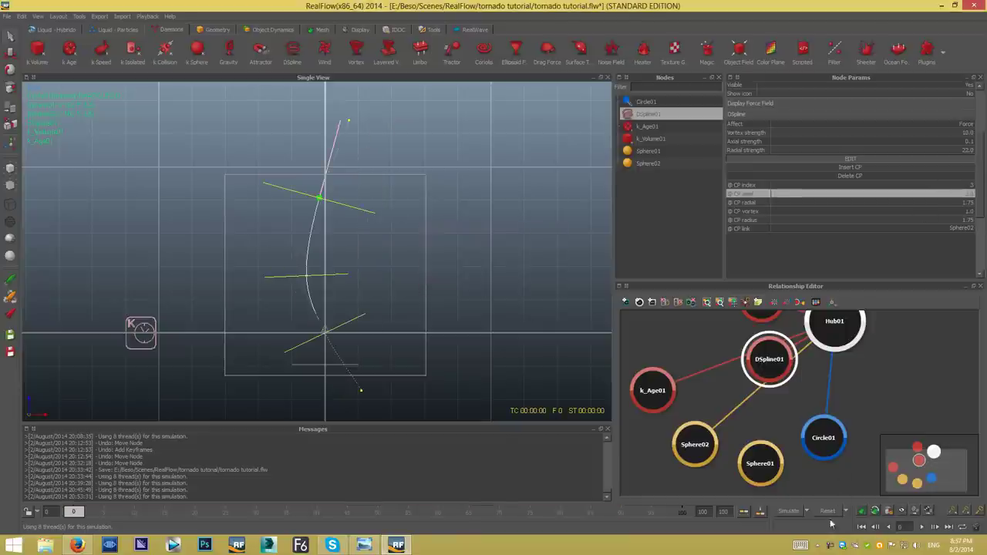
pyautogui.click(788, 510)
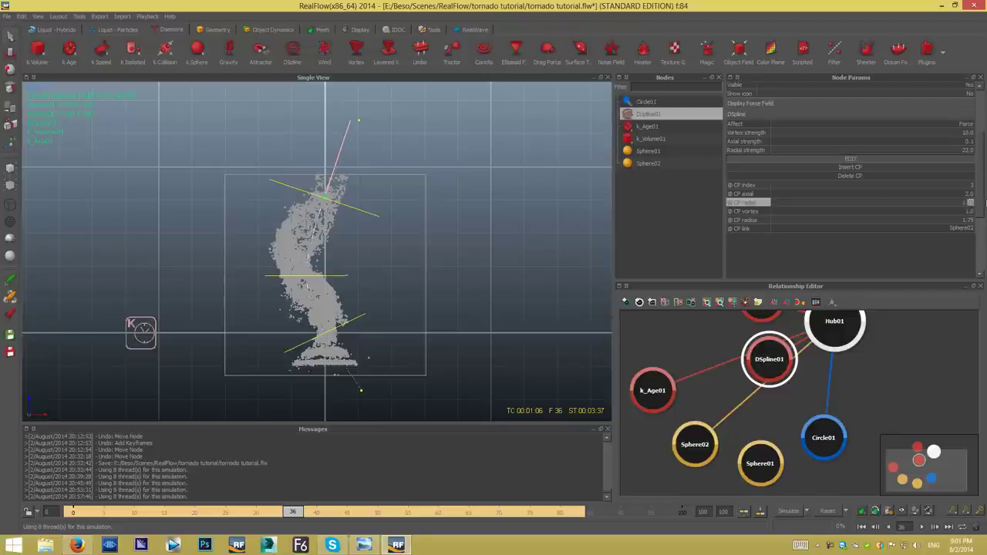
pyautogui.click(828, 511)
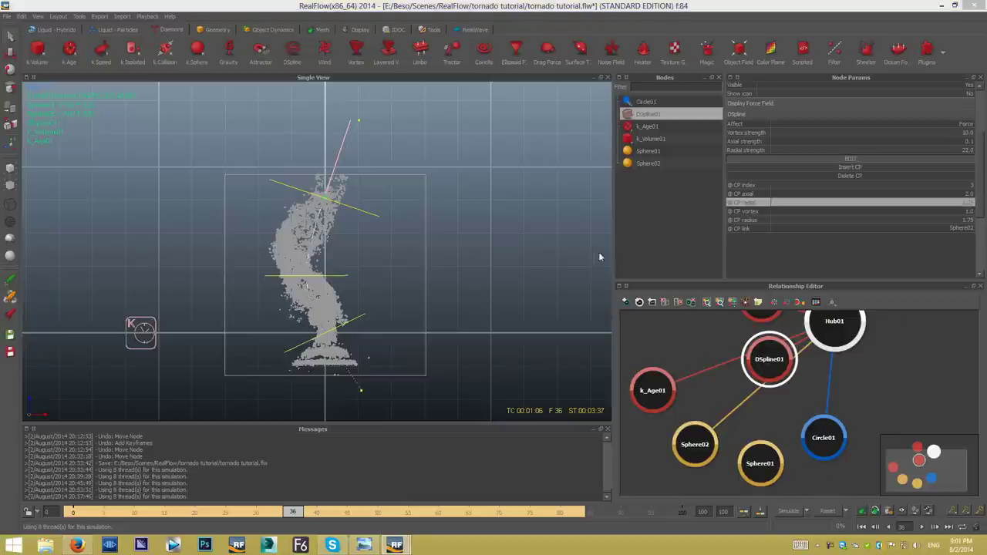
pyautogui.click(470, 275)
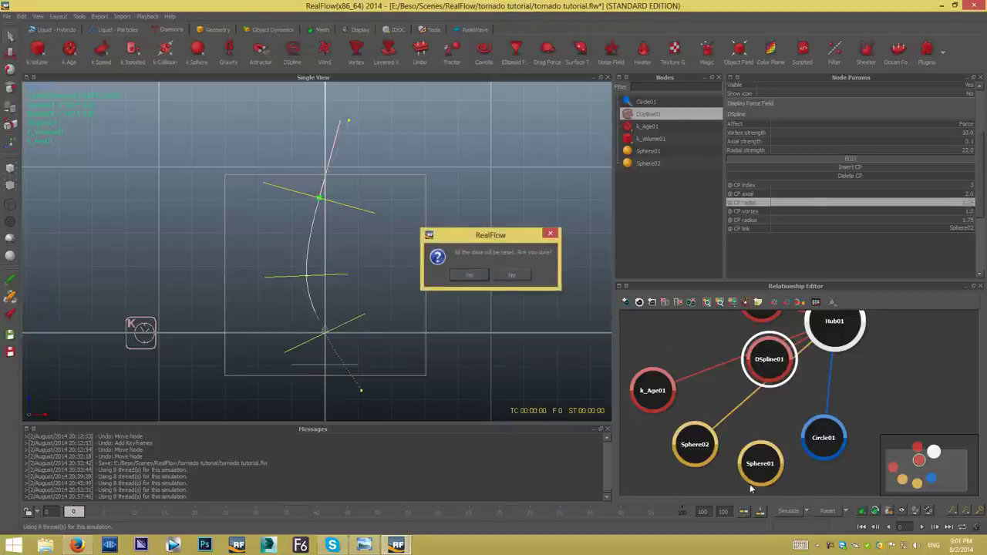
pyautogui.click(788, 511)
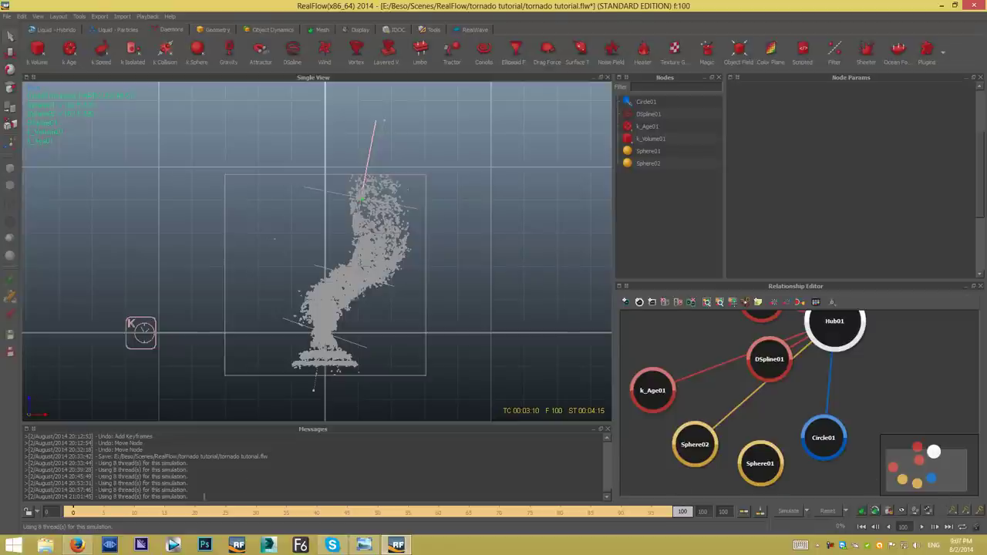
# Select Circle01 and play the simulation back from frame 0.
pyautogui.click(324, 303)
pyautogui.click(864, 525)
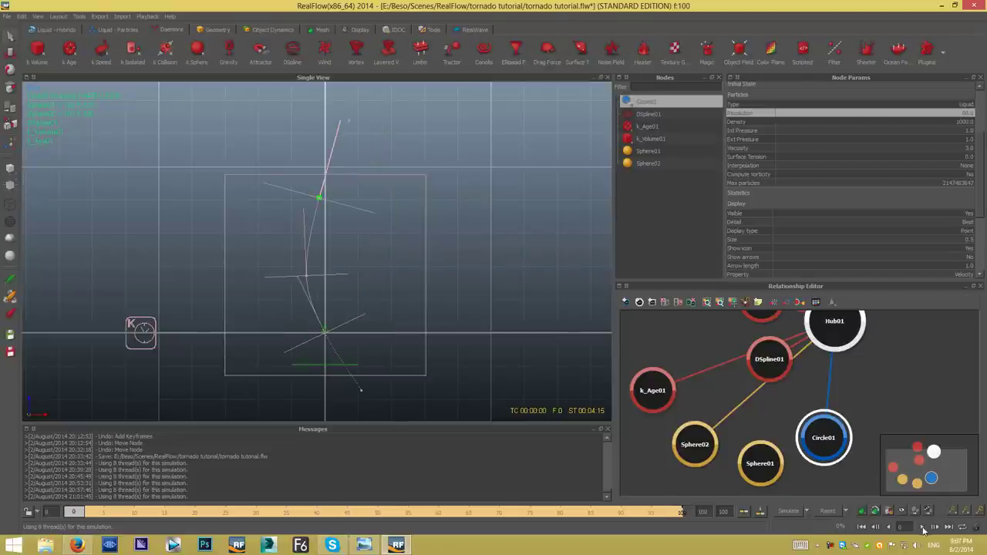
pyautogui.click(920, 527)
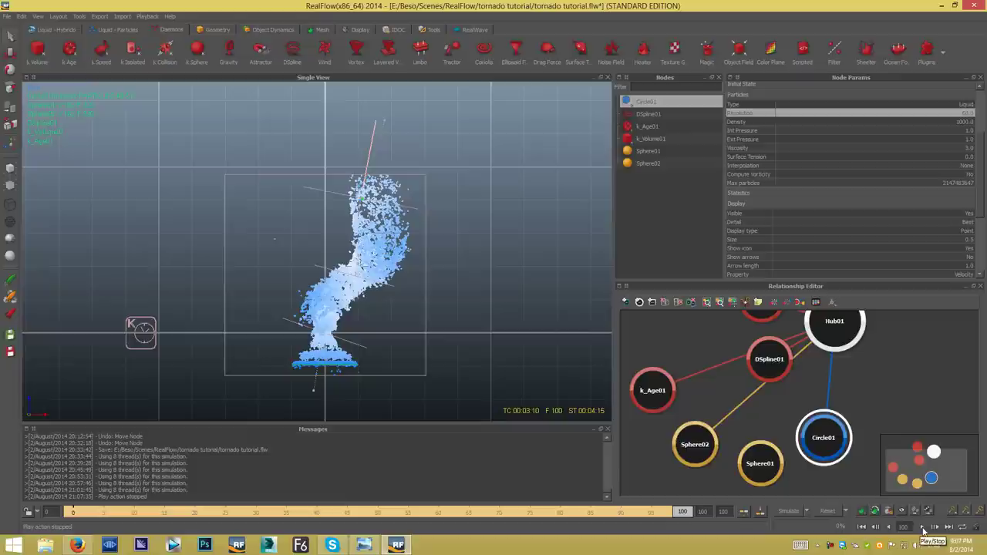
# Generate a video preview from the Playback menu and close the Movie Player.
pyautogui.click(147, 16)
pyautogui.click(157, 104)
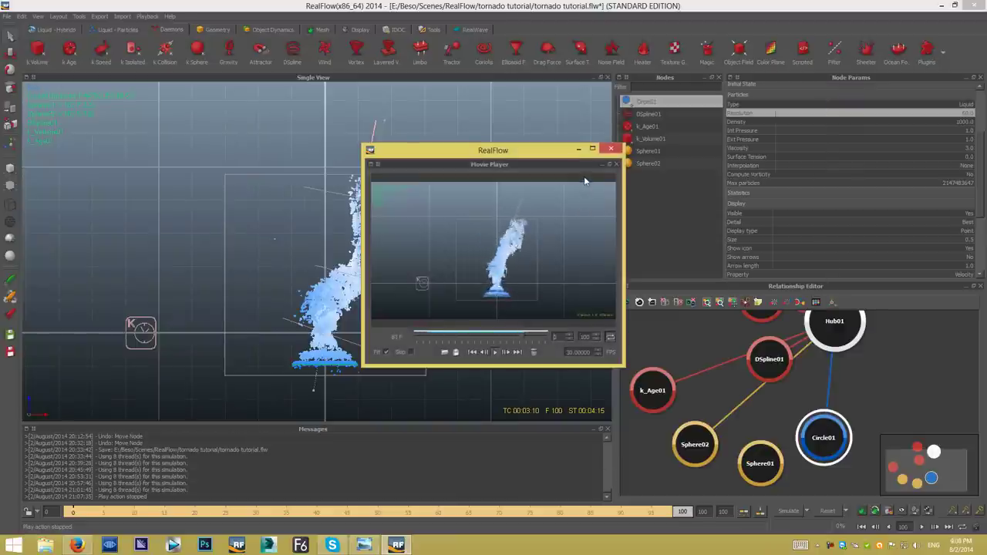
pyautogui.click(610, 149)
# Set the k_Age01 daemon's particle Life to 10, accepting the simulation reset.
pyautogui.click(150, 331)
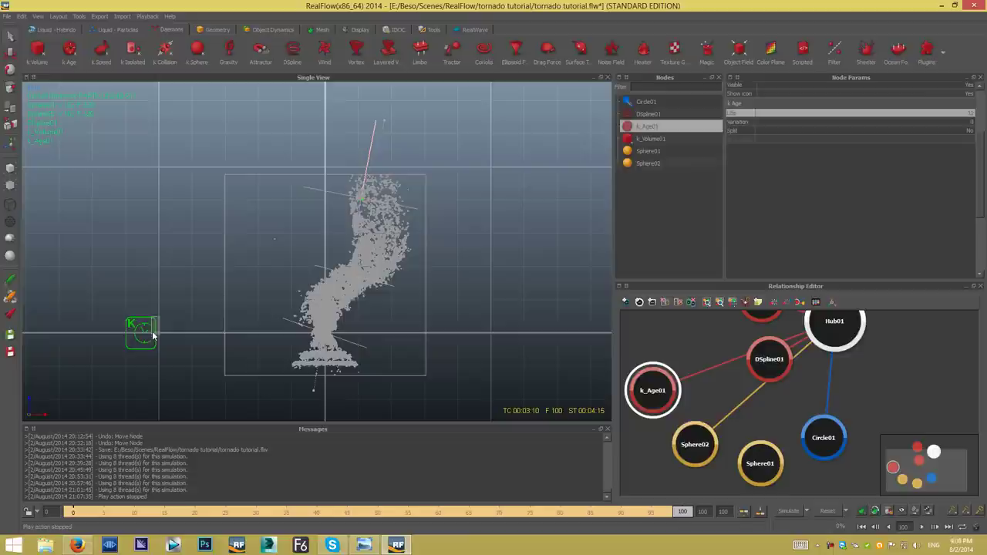
pyautogui.click(971, 115)
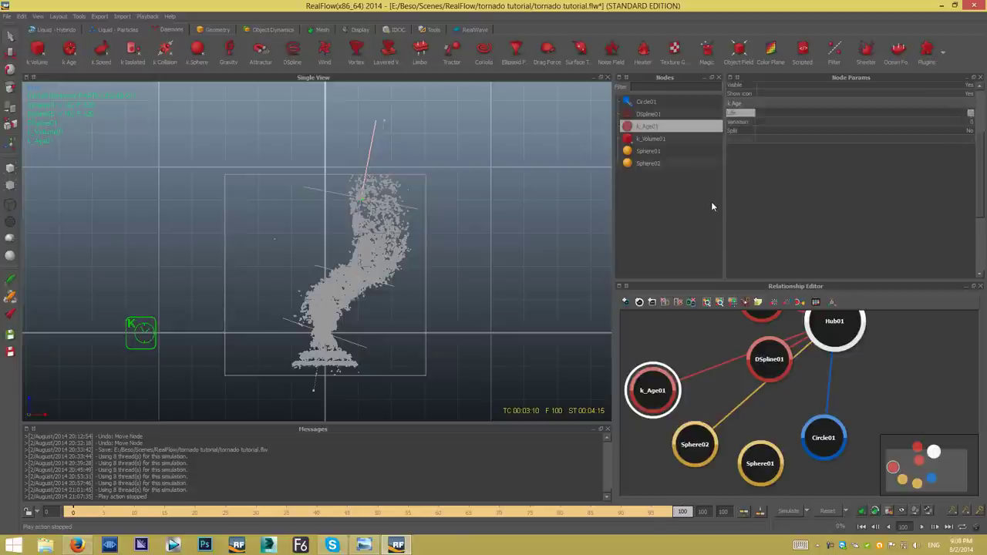
pyautogui.write('410')
pyautogui.press('Return')
pyautogui.click(467, 275)
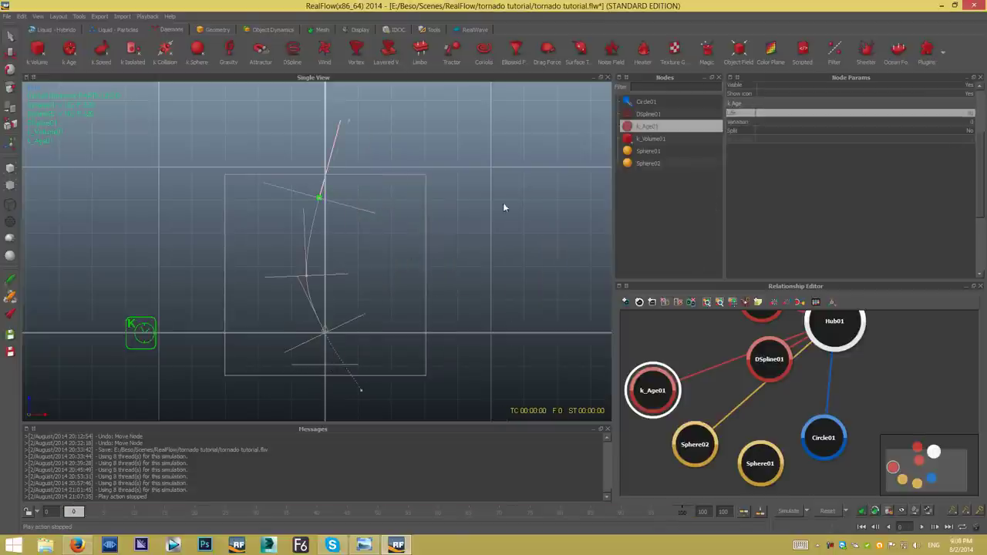
# Set DSpline01's CP axial and CP radial to 1 and run the simulation.
pyautogui.click(657, 115)
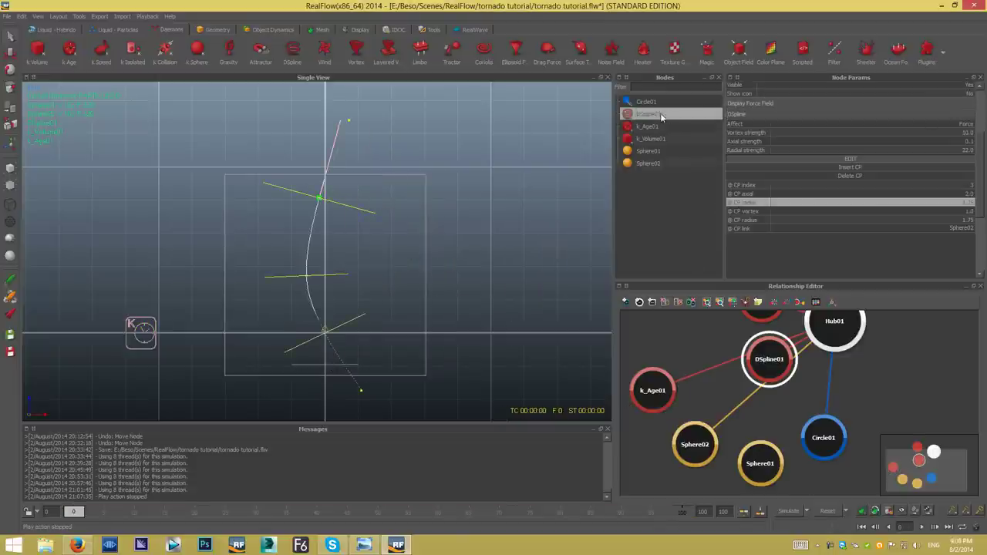
pyautogui.doubleClick(968, 194)
pyautogui.write('1')
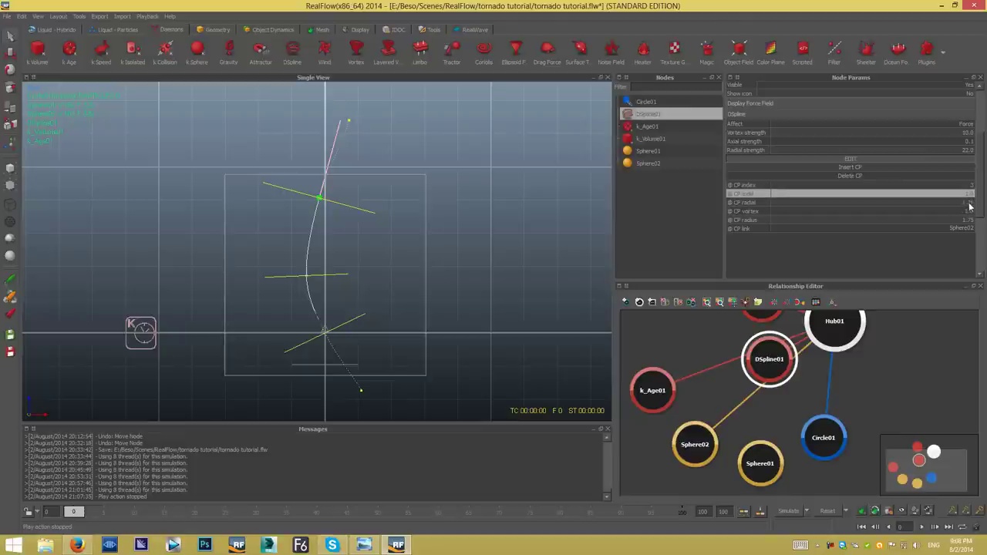
pyautogui.doubleClick(968, 202)
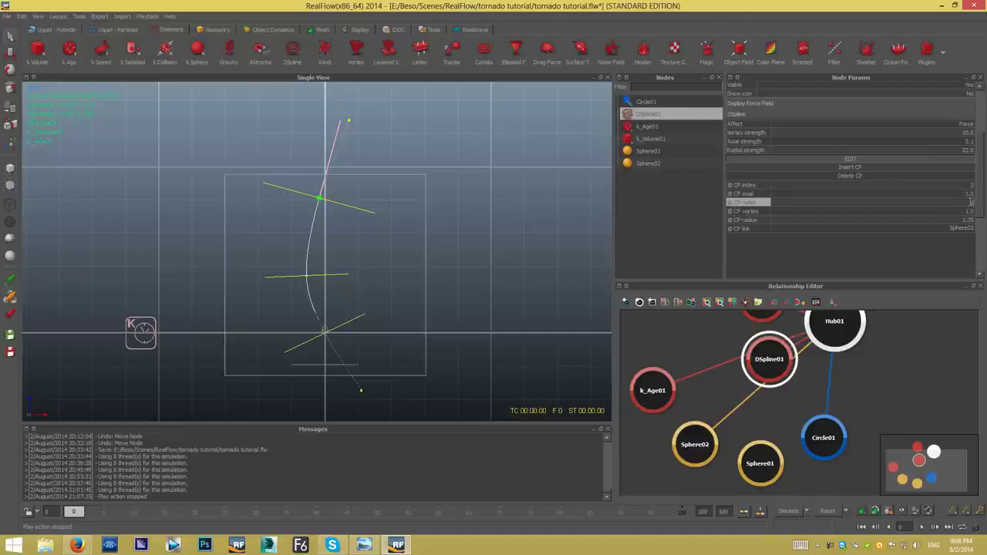
pyautogui.write('1')
pyautogui.press('Return')
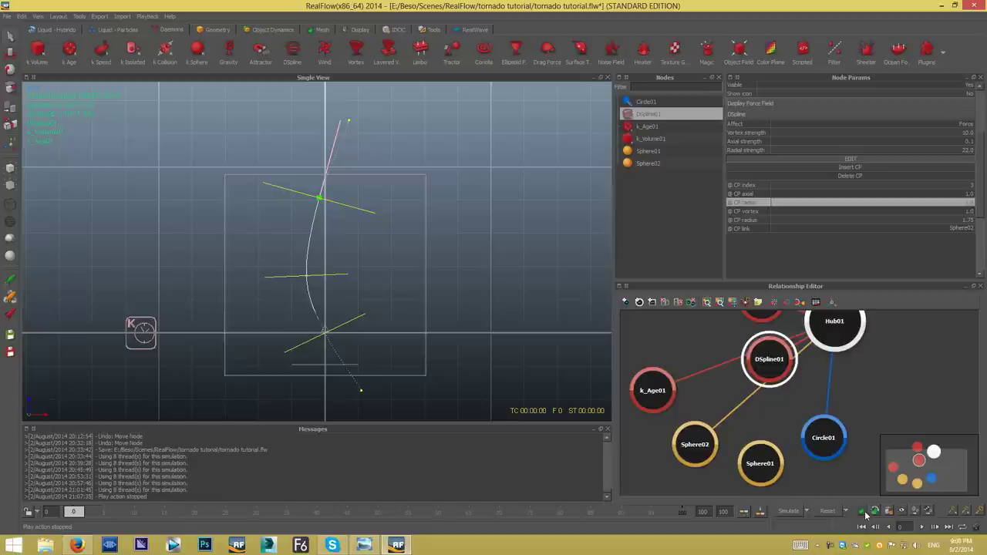
pyautogui.click(788, 512)
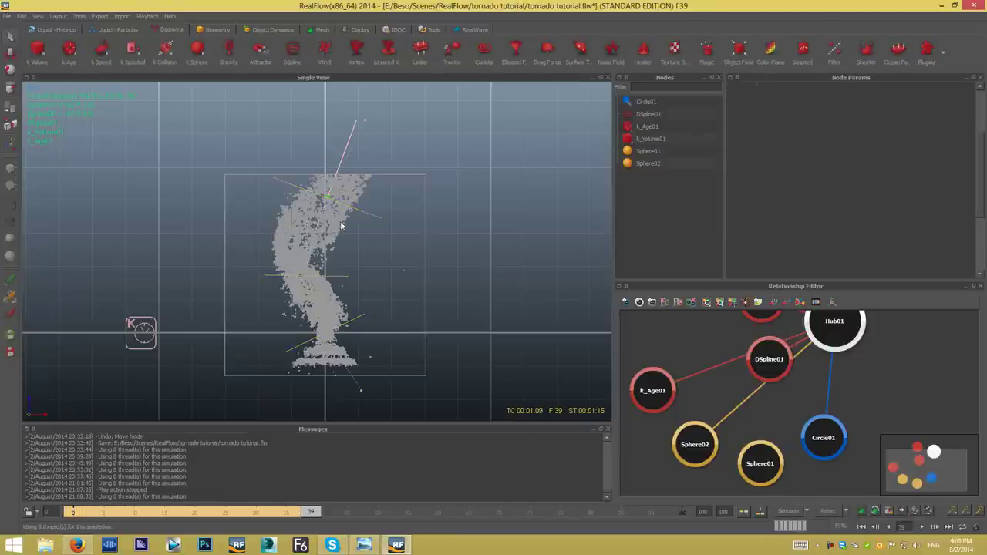
pyautogui.moveTo(310, 512); pyautogui.dragTo(286, 511)
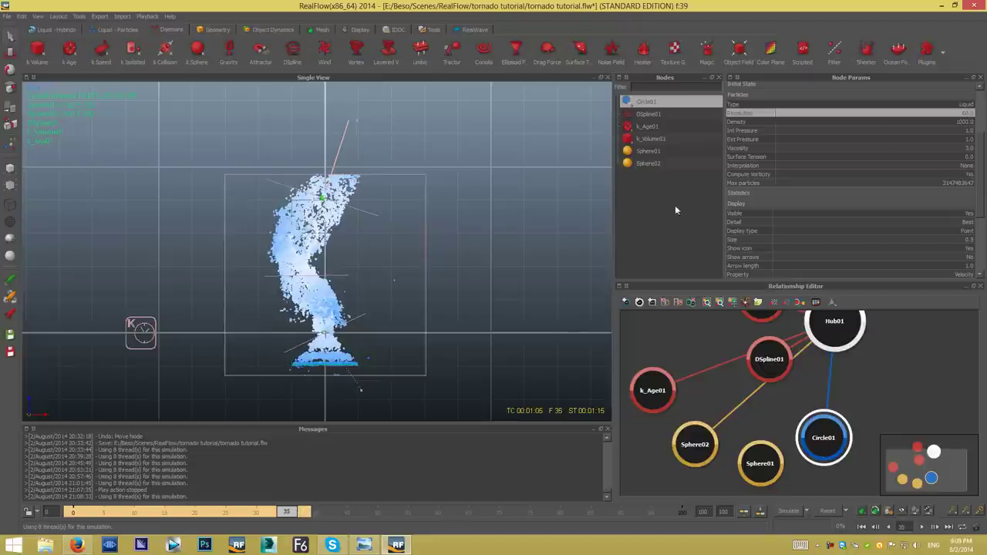
# Edit DSpline01's CP vortex value, resetting the simulation, and select Circle01.
pyautogui.click(650, 115)
pyautogui.click(968, 212)
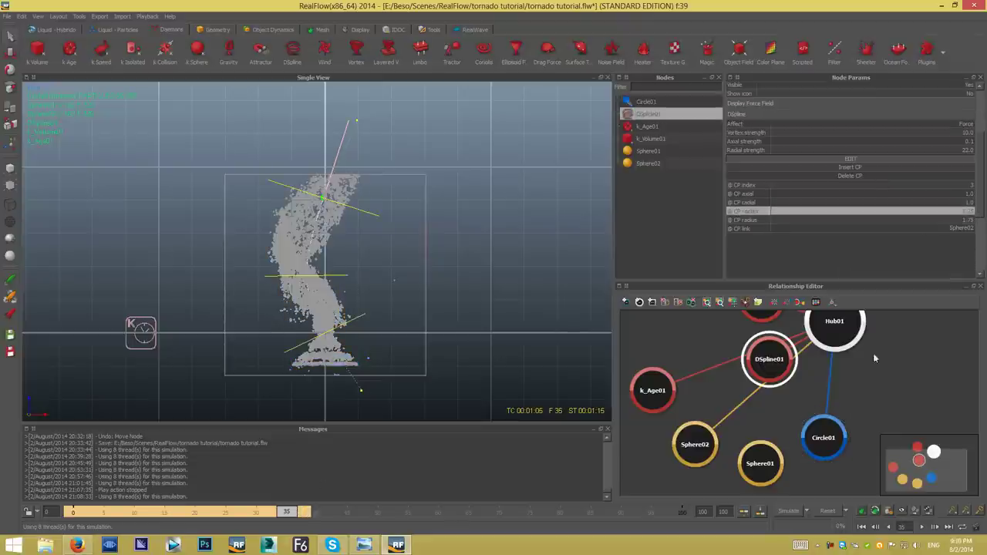
pyautogui.press('Return')
pyautogui.press('Return')
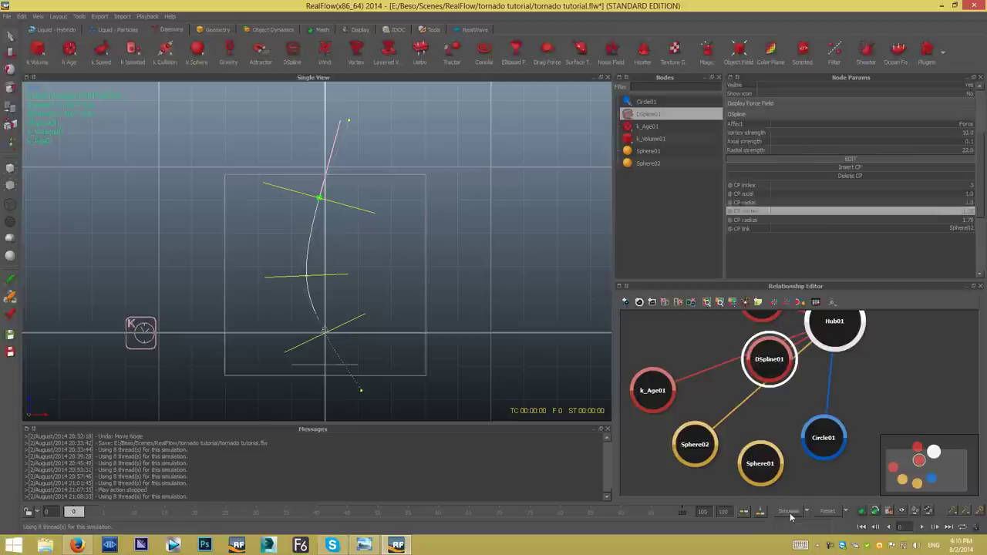
pyautogui.click(655, 101)
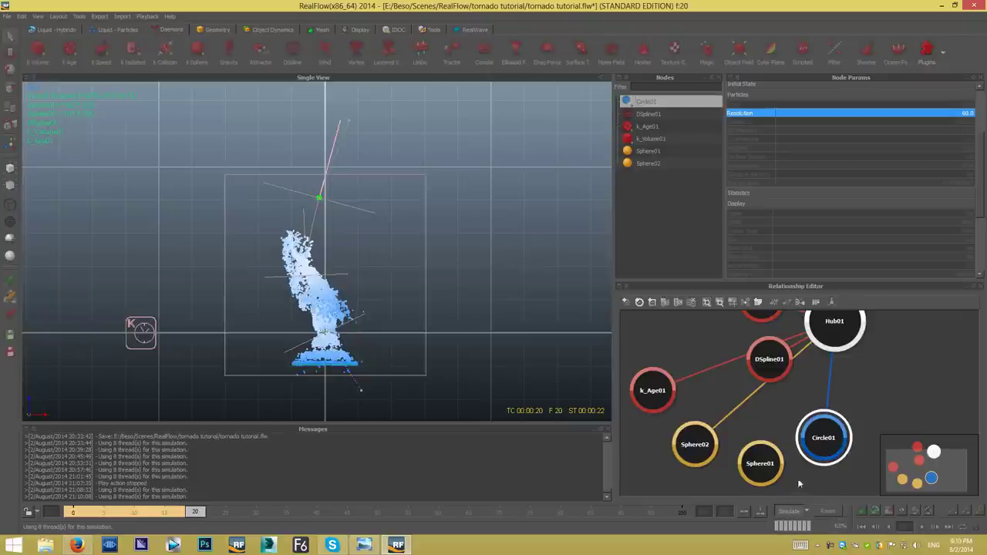
# Reset the simulation data and simulate the tornado from Circle01 to frame 100.
pyautogui.click(827, 511)
pyautogui.click(470, 330)
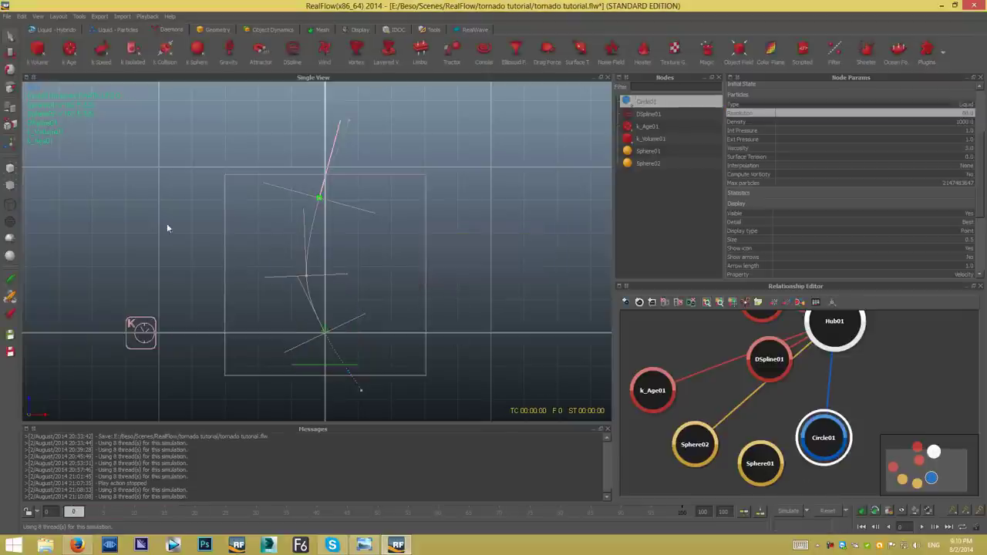
pyautogui.click(9, 56)
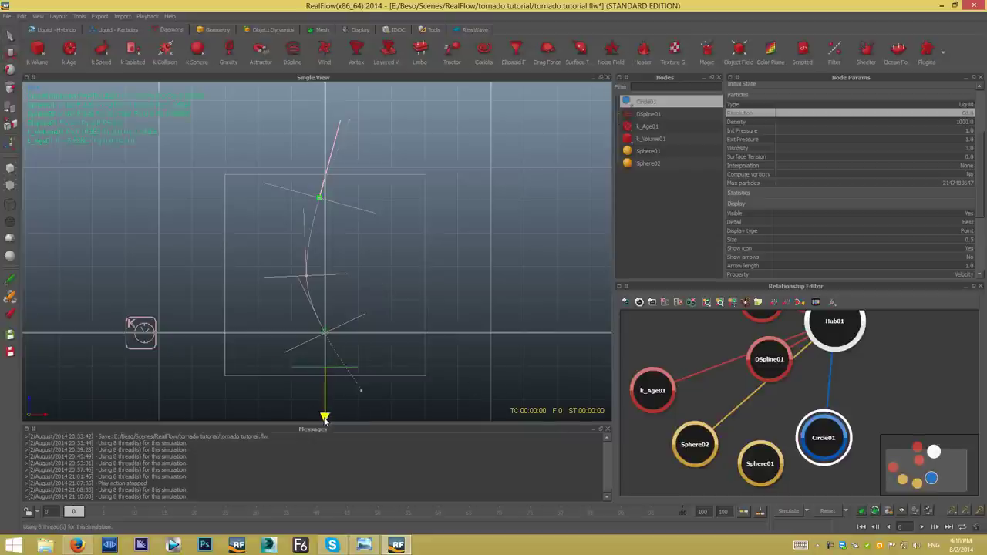
pyautogui.click(794, 512)
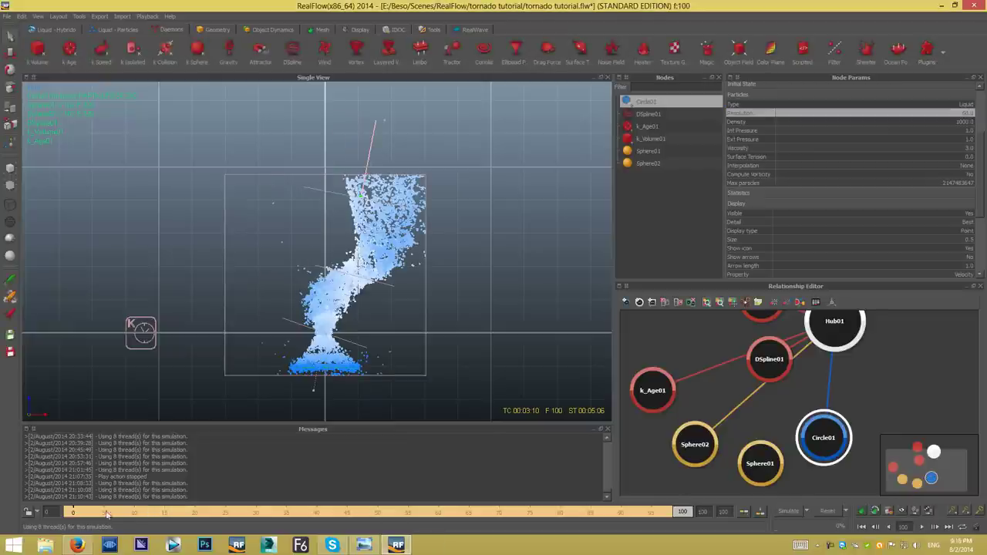
# Scrub the timeline to inspect the funnel, then reset the simulation to frame 0.
pyautogui.moveTo(108, 515)
pyautogui.mouseDown()
pyautogui.moveTo(605, 511)
pyautogui.moveTo(588, 499)
pyautogui.moveTo(451, 520)
pyautogui.mouseUp()
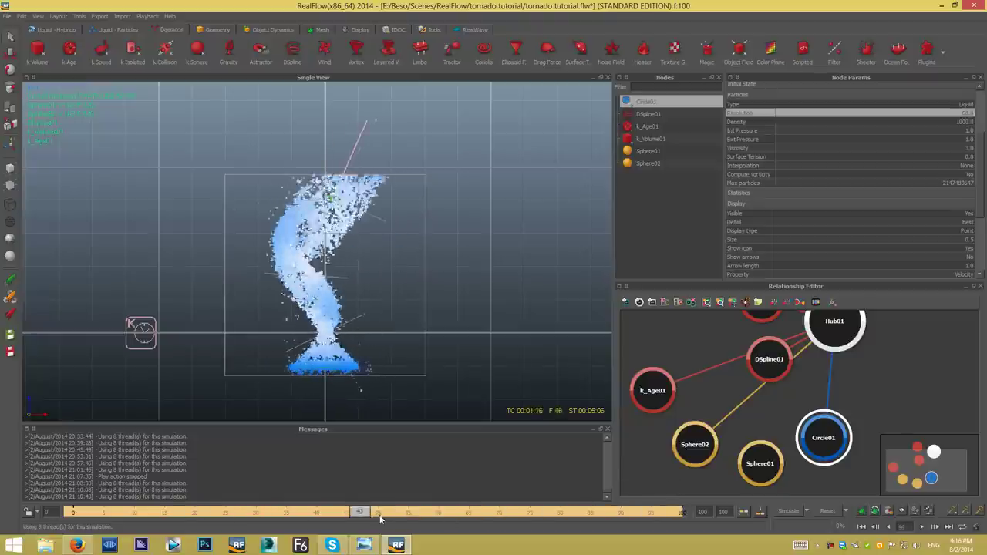
pyautogui.moveTo(451, 524); pyautogui.dragTo(475, 512)
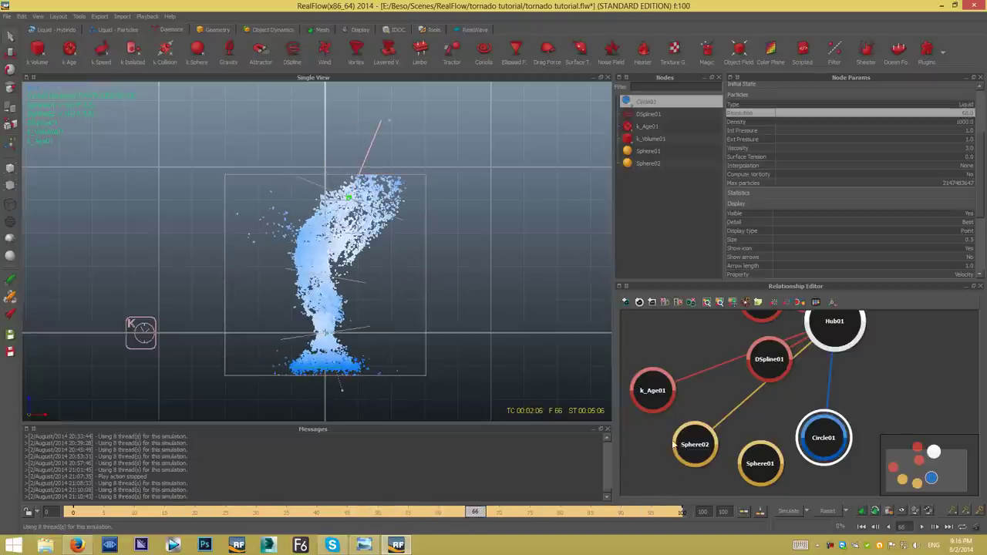
pyautogui.click(823, 510)
pyautogui.click(457, 284)
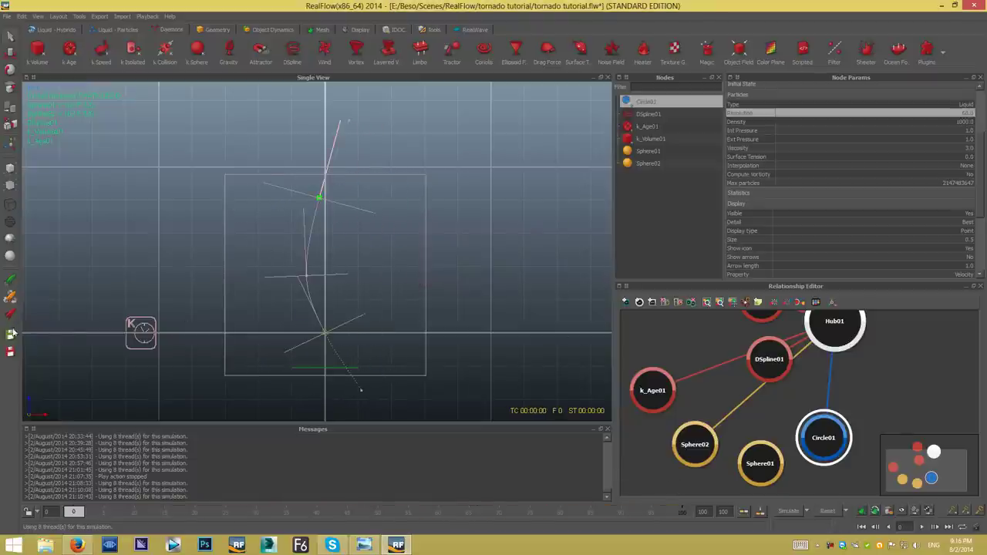
# Change DSpline01's middle control point CP radial and CP radius values.
pyautogui.click(648, 114)
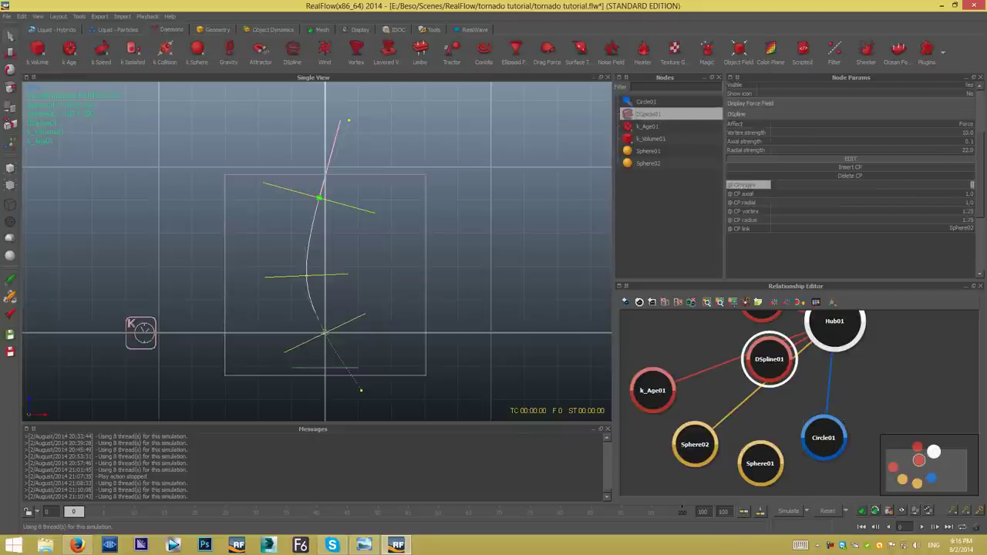
pyautogui.scroll(-1, 978, 209)
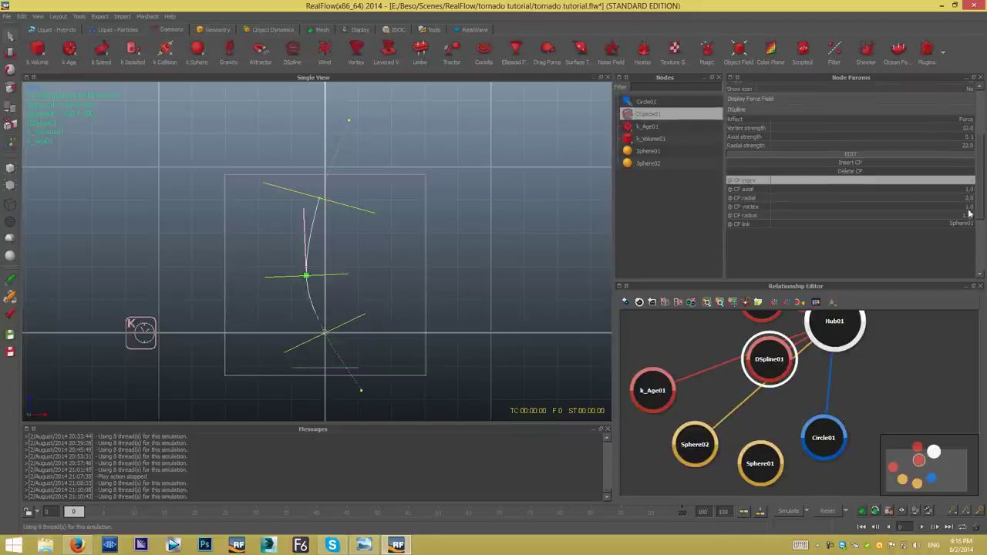
pyautogui.doubleClick(968, 215)
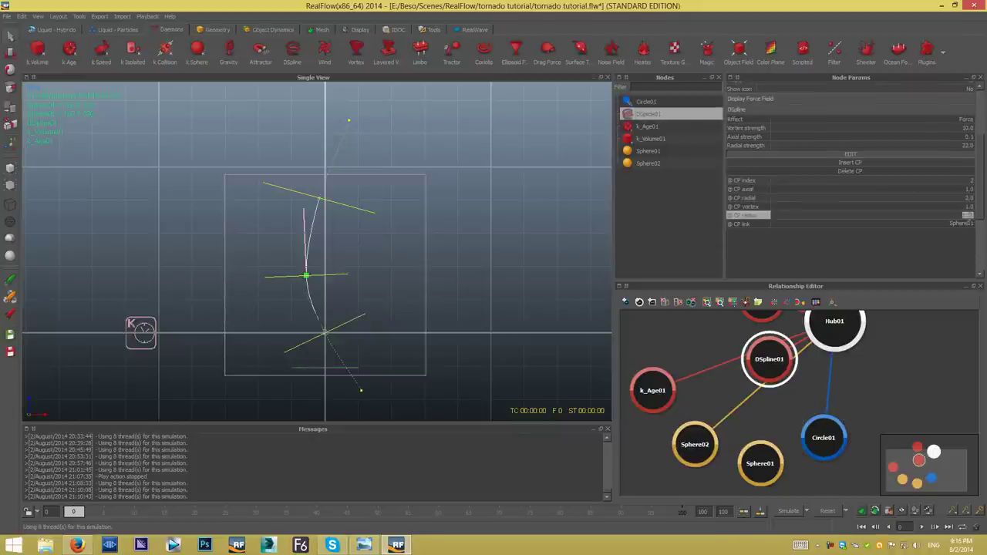
pyautogui.doubleClick(970, 198)
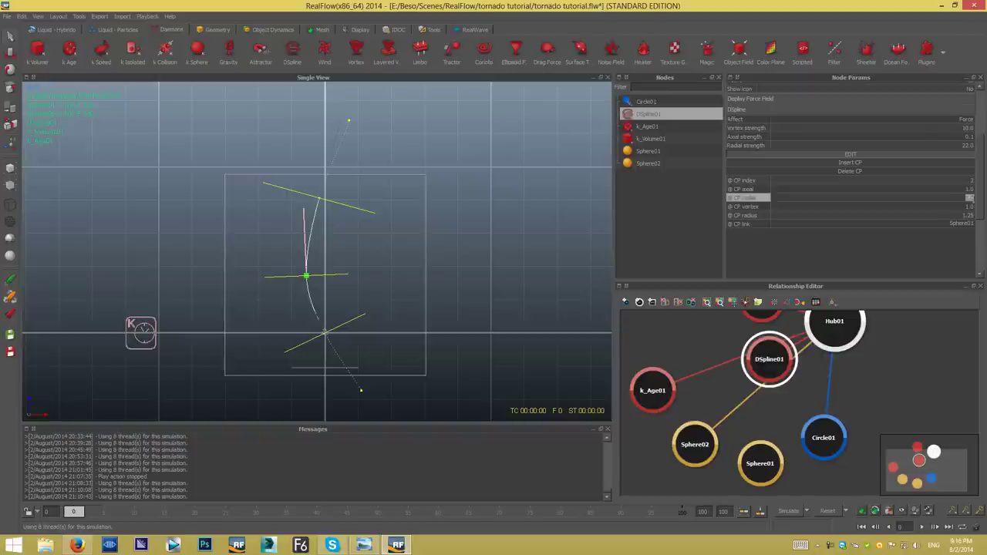
pyautogui.click(970, 199)
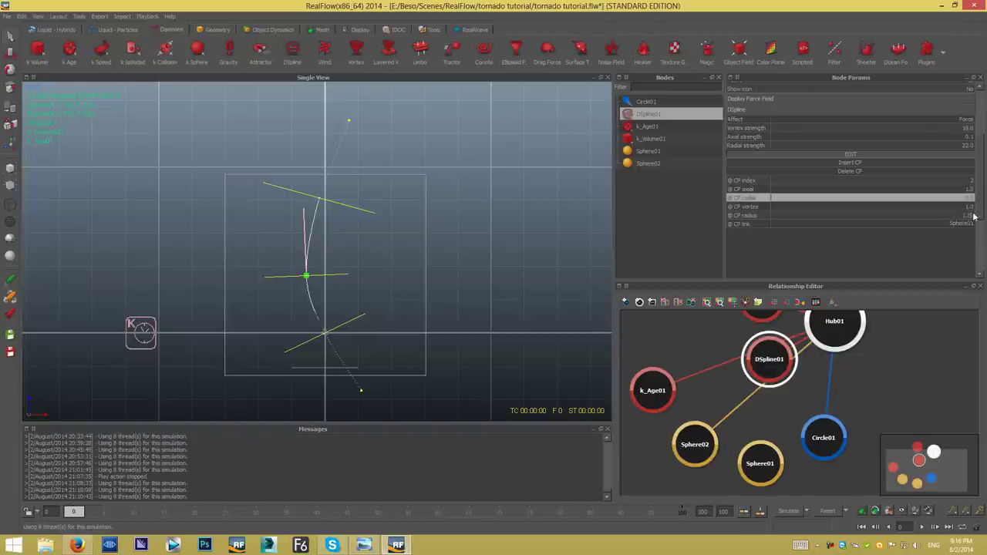
pyautogui.doubleClick(973, 216)
pyautogui.click(973, 215)
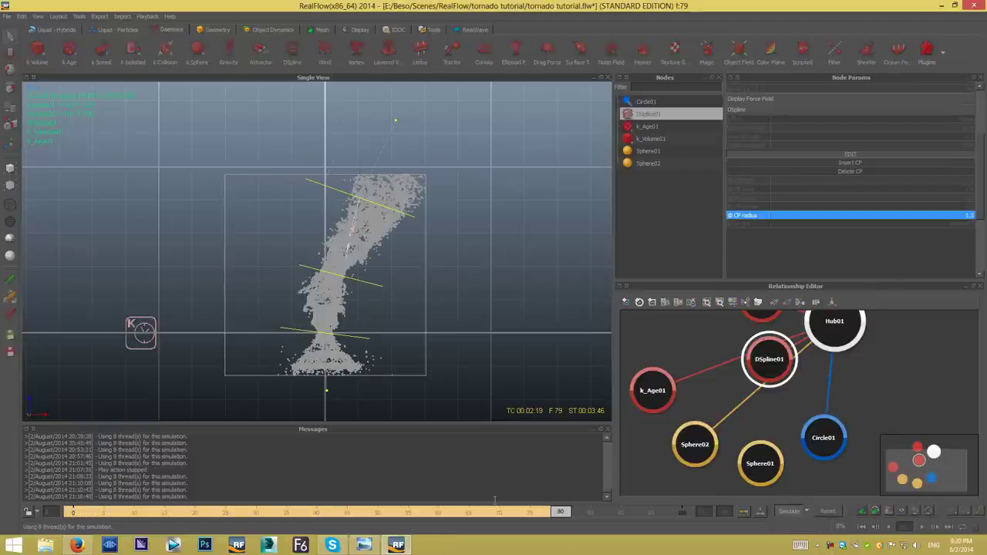
# Adjust CP radial again, reset the data and re-simulate to frame 100.
pyautogui.moveTo(556, 518)
pyautogui.mouseDown()
pyautogui.moveTo(231, 513)
pyautogui.moveTo(543, 509)
pyautogui.moveTo(286, 442)
pyautogui.moveTo(357, 450)
pyautogui.moveTo(537, 505)
pyautogui.mouseUp()
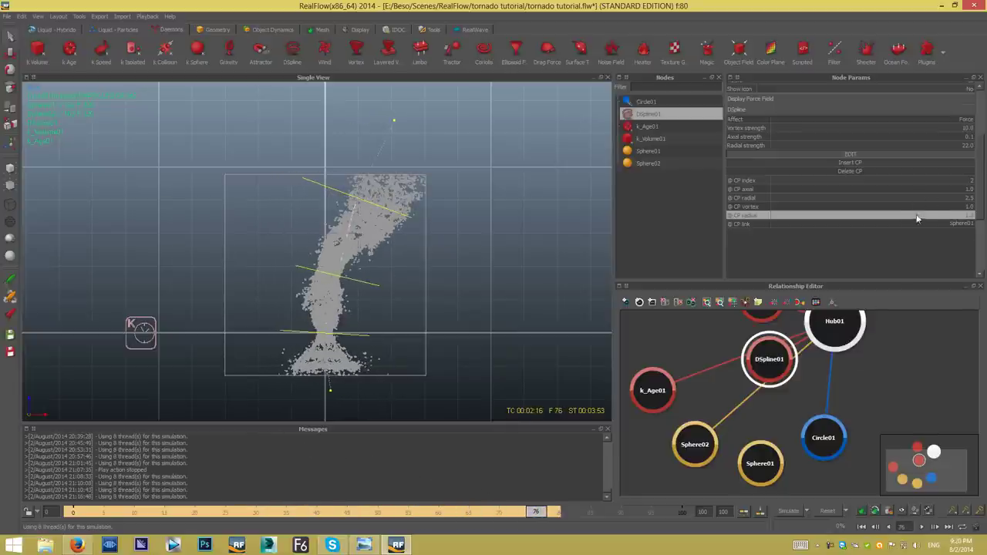
pyautogui.doubleClick(968, 198)
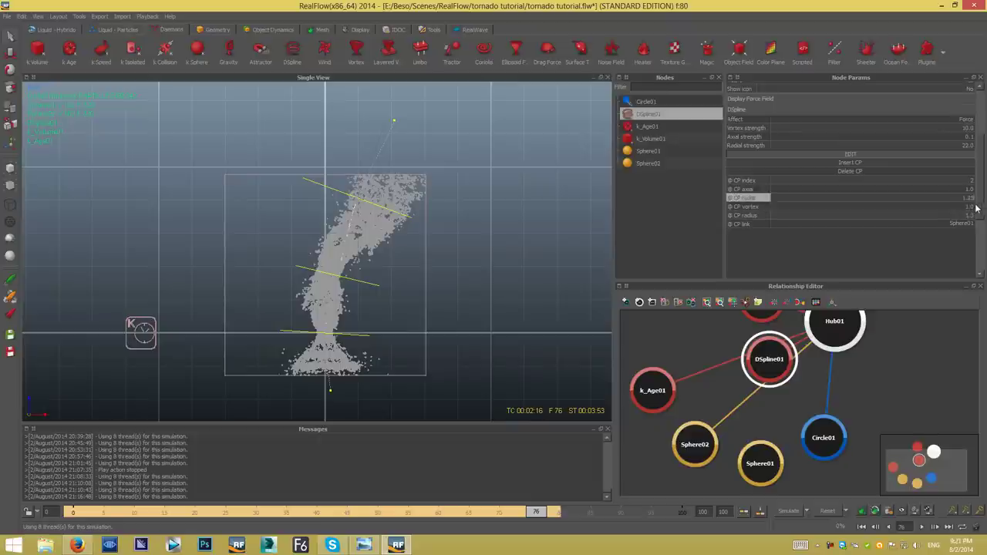
pyautogui.doubleClick(969, 199)
pyautogui.click(825, 511)
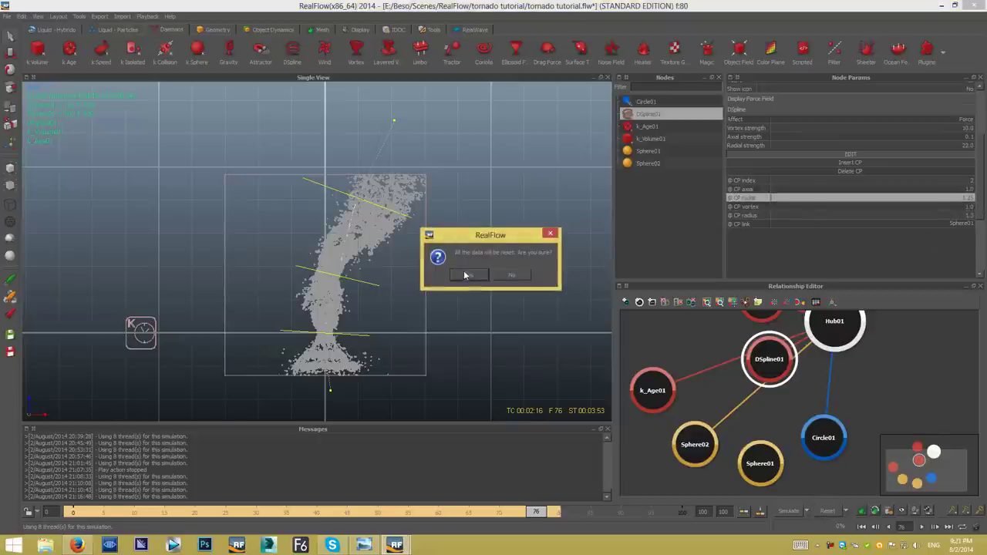
pyautogui.click(465, 275)
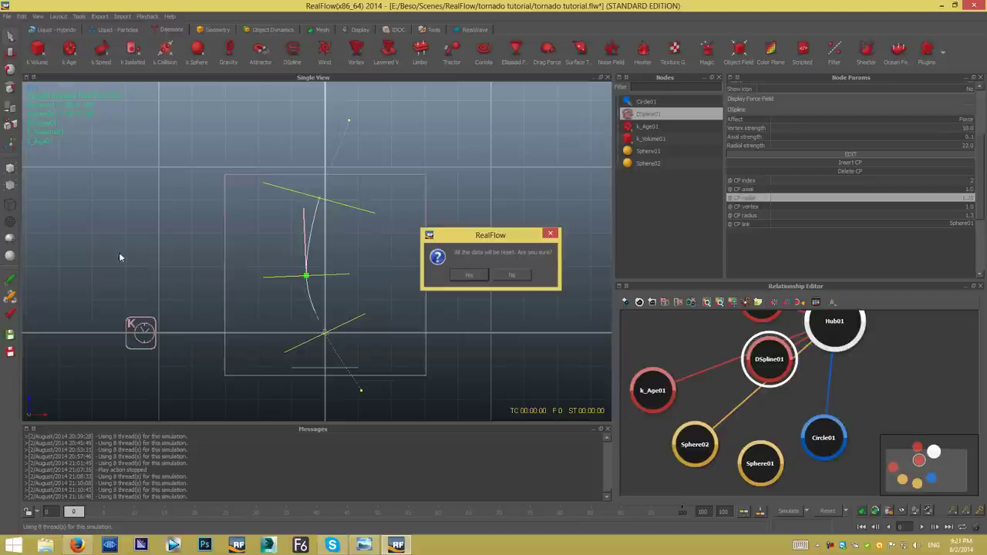
pyautogui.click(791, 513)
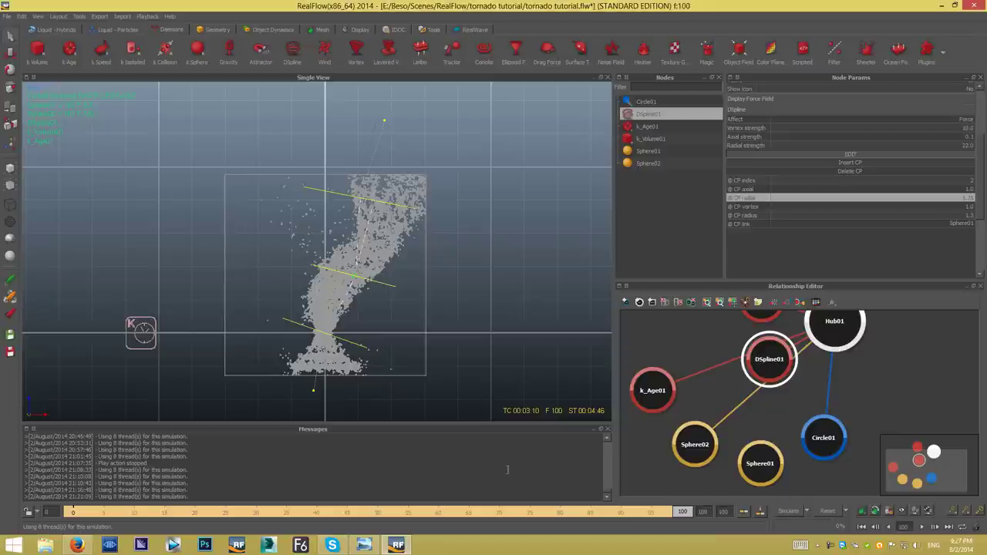
# Play back and scrub the taller, leaning tornado funnel.
pyautogui.moveTo(680, 514)
pyautogui.mouseDown()
pyautogui.moveTo(468, 483)
pyautogui.moveTo(588, 485)
pyautogui.moveTo(417, 487)
pyautogui.moveTo(664, 488)
pyautogui.moveTo(707, 463)
pyautogui.mouseUp()
pyautogui.click(863, 527)
pyautogui.click(922, 526)
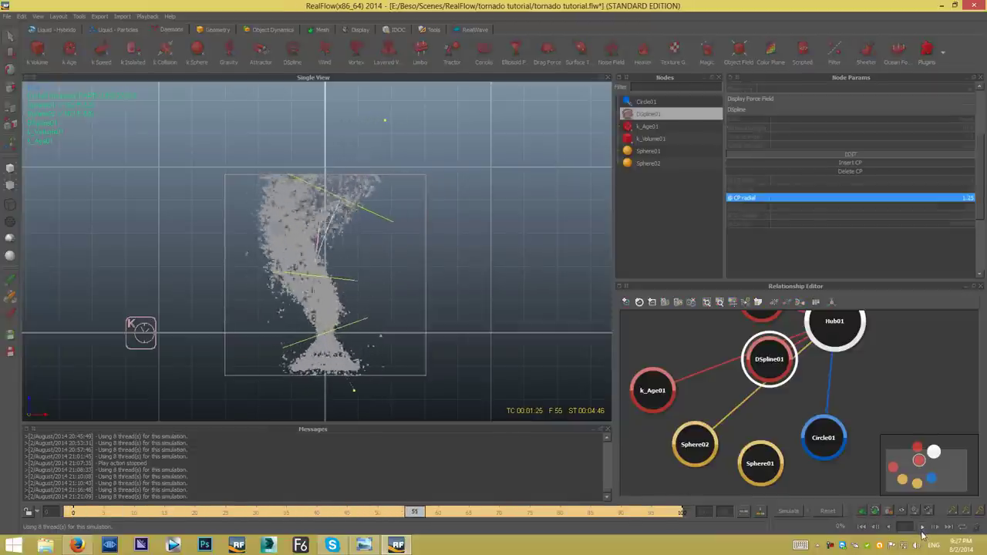
pyautogui.click(922, 527)
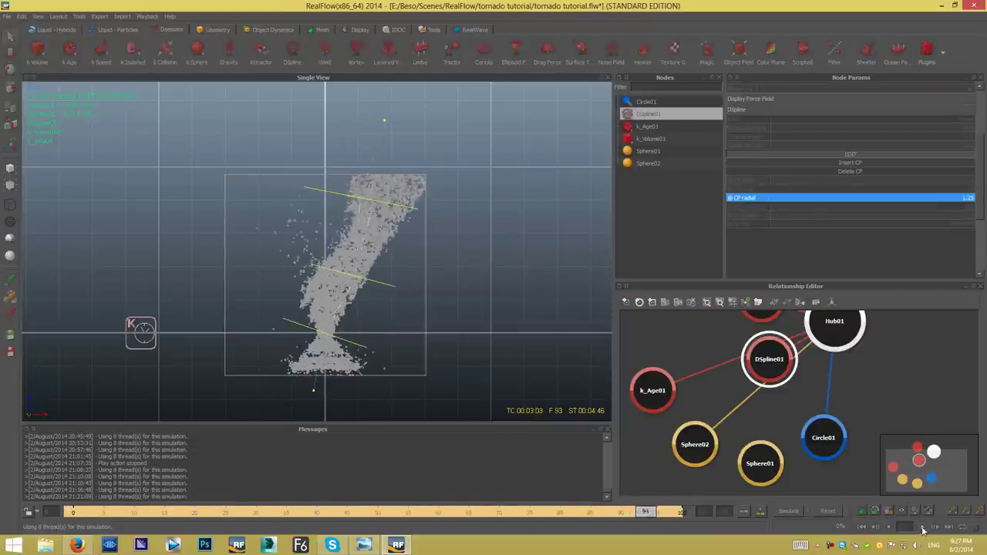
pyautogui.moveTo(591, 516)
pyautogui.mouseDown()
pyautogui.moveTo(579, 495)
pyautogui.moveTo(472, 477)
pyautogui.moveTo(375, 491)
pyautogui.mouseUp()
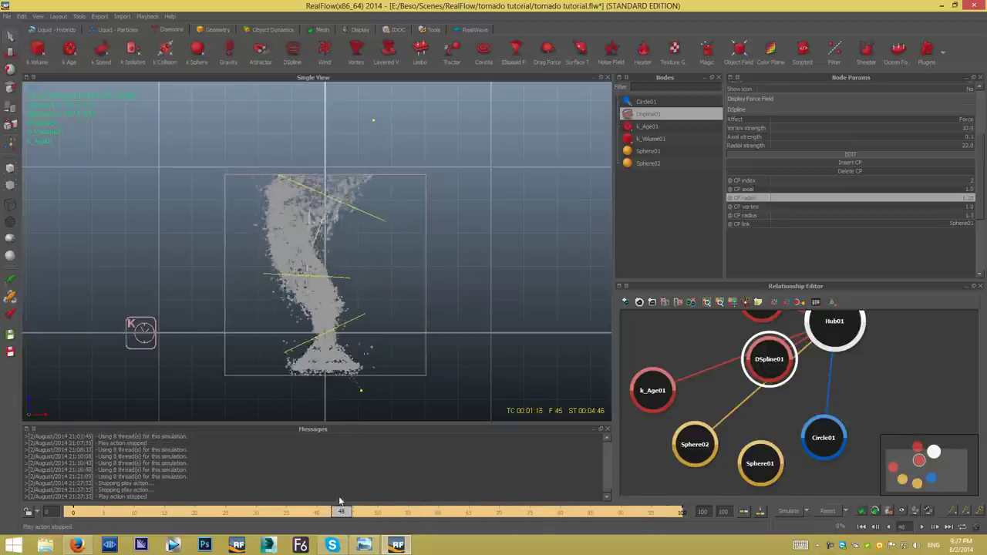
# Set DSpline01's Radial strength to 27, reset, and re-simulate through frame 100.
pyautogui.click(964, 147)
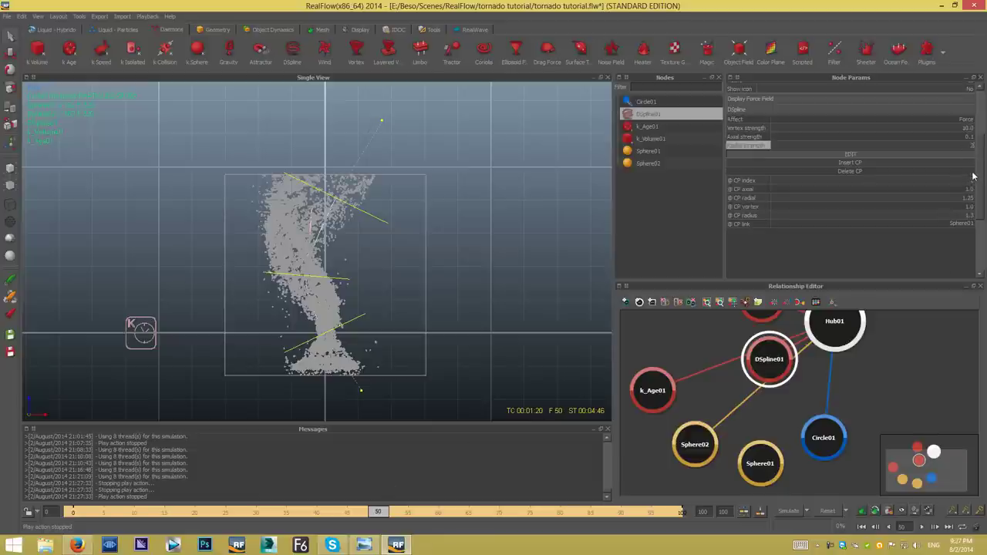
pyautogui.write('27')
pyautogui.click(829, 510)
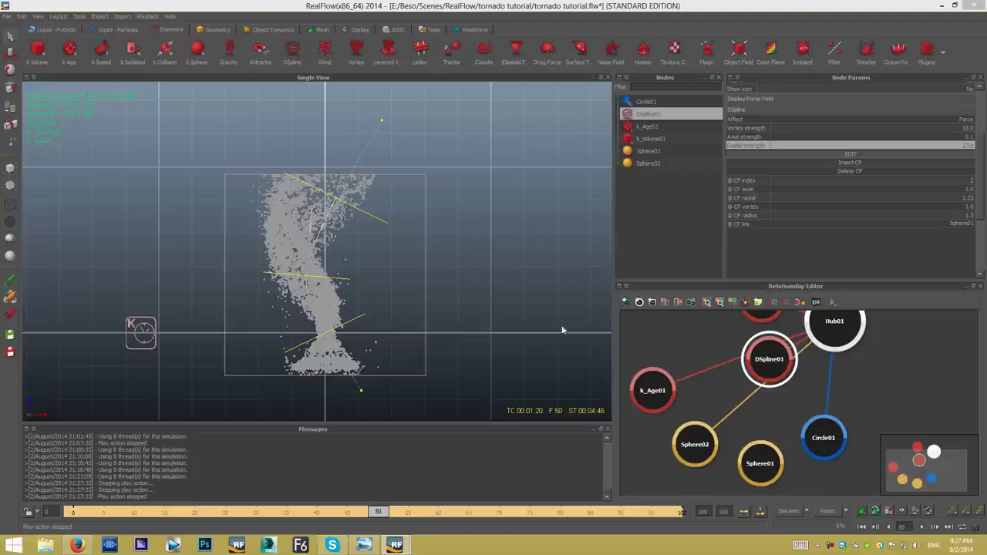
pyautogui.click(472, 279)
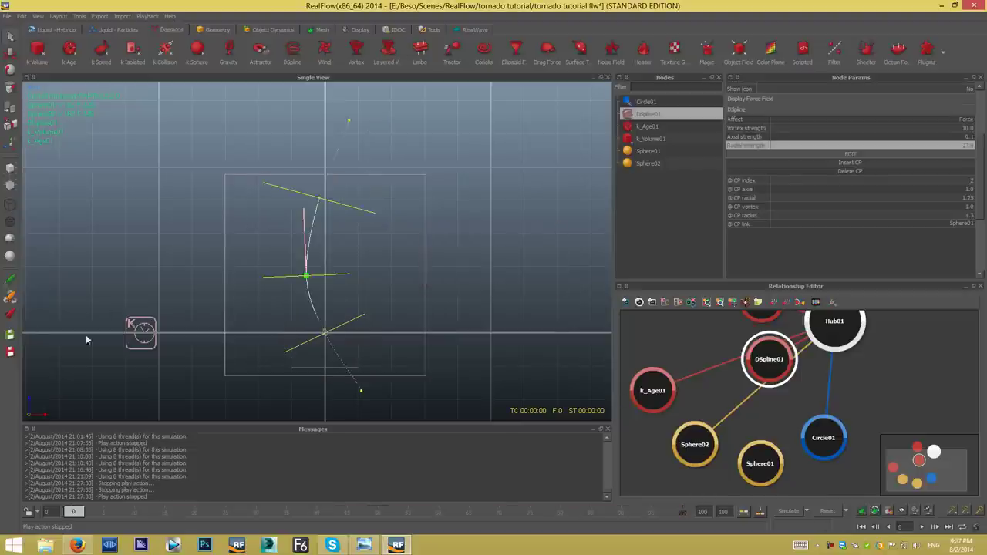
pyautogui.click(799, 513)
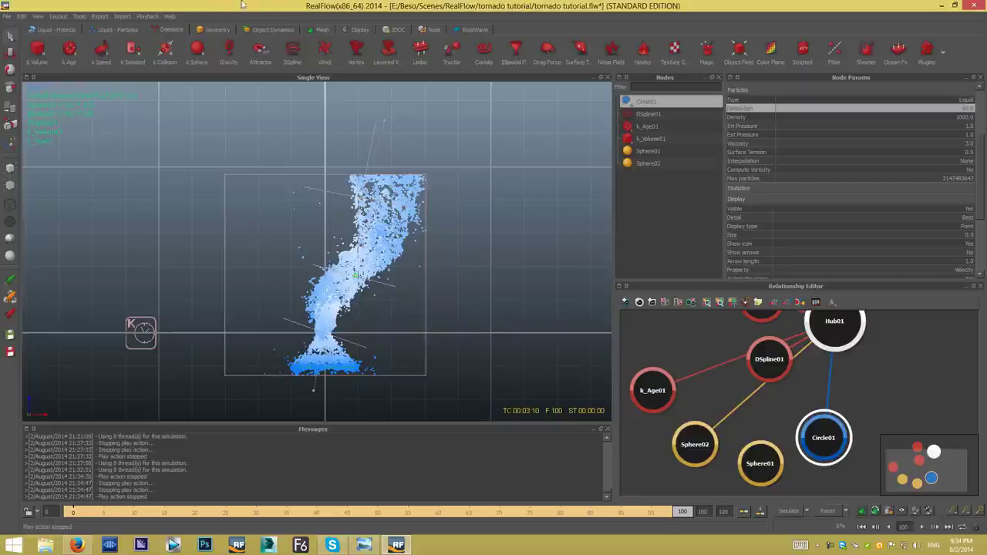
# Watch an OpenGL preview in the Movie Player, close it, and open Simulation options.
pyautogui.click(145, 16)
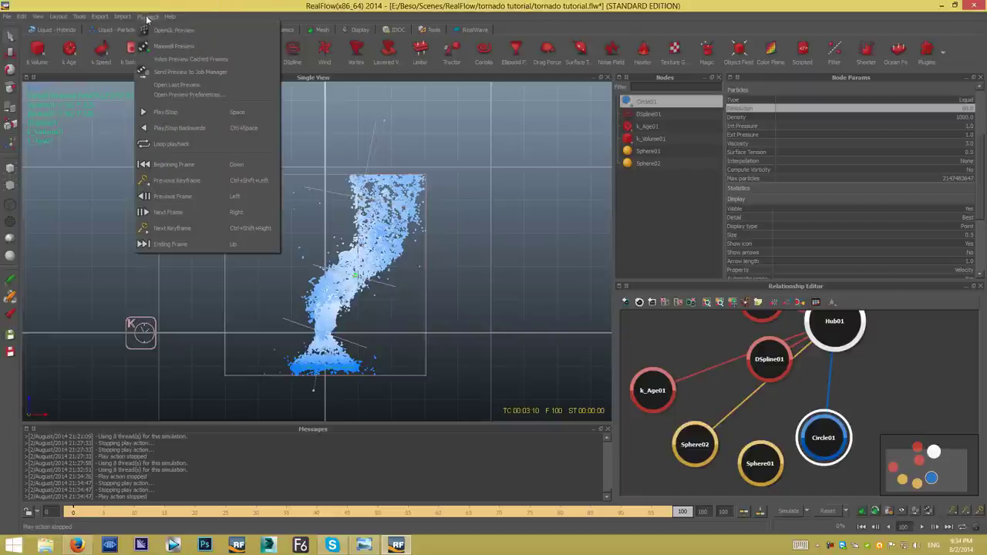
pyautogui.click(179, 45)
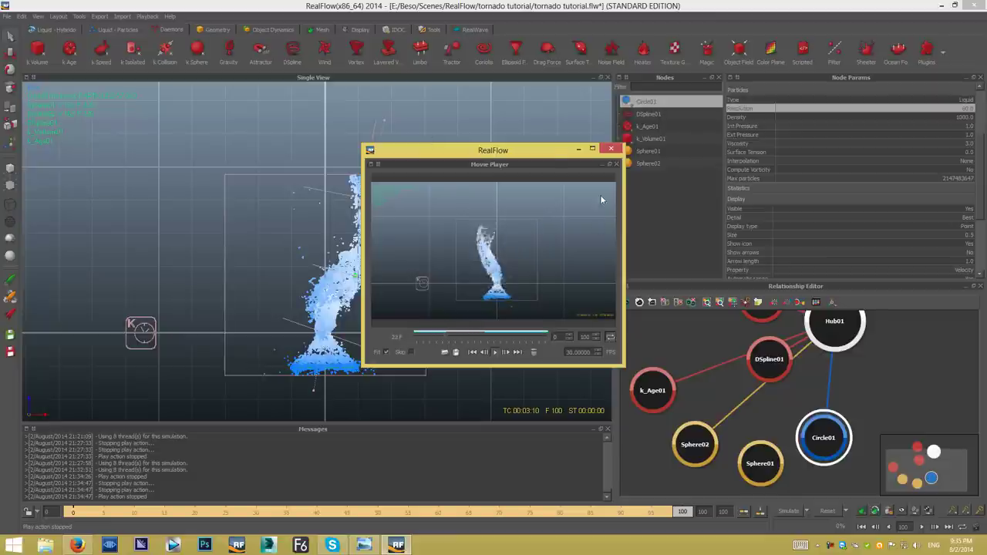
pyautogui.click(611, 150)
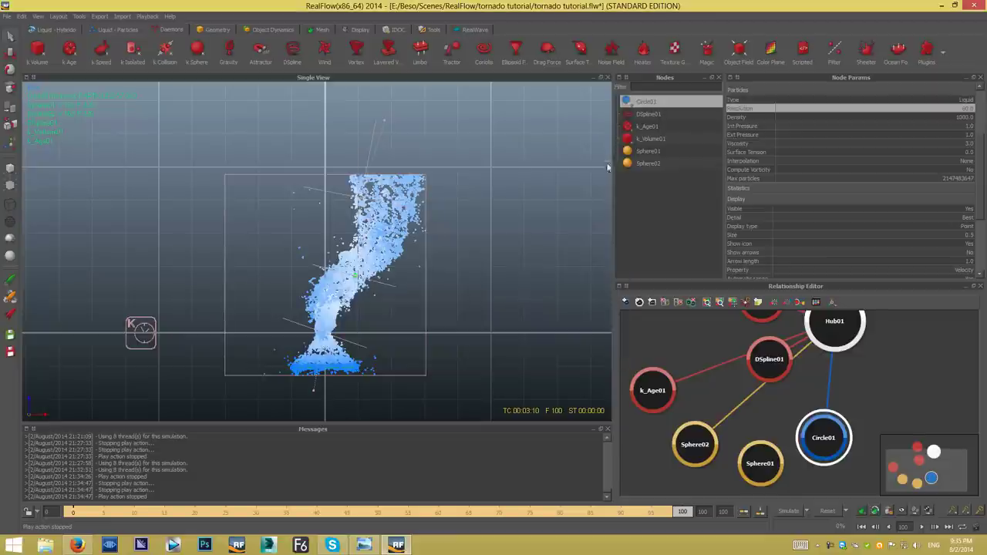
pyautogui.click(802, 509)
pyautogui.click(810, 523)
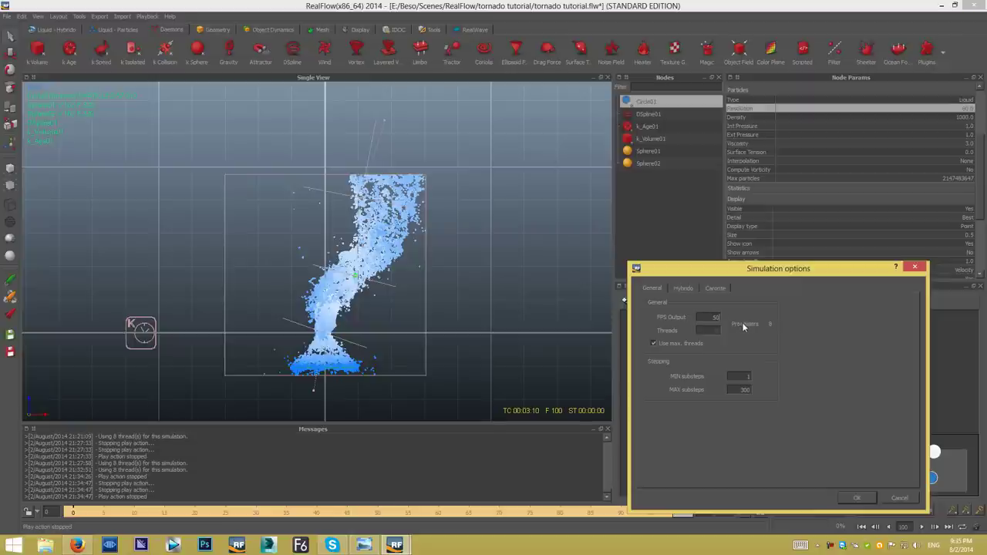
# Close Simulation options and set Circle01's particle resolution to 100.
pyautogui.press('Return')
pyautogui.doubleClick(968, 108)
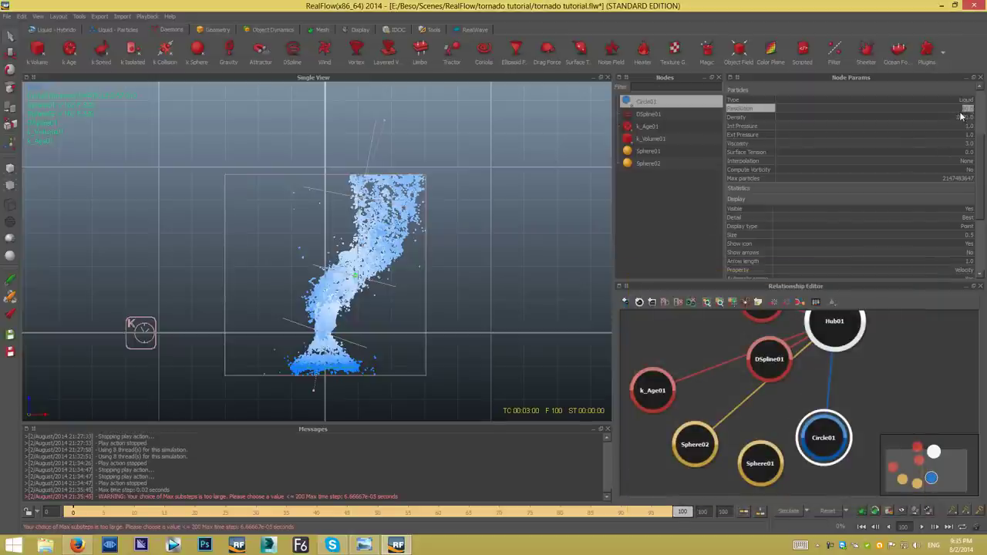
pyautogui.press('Return')
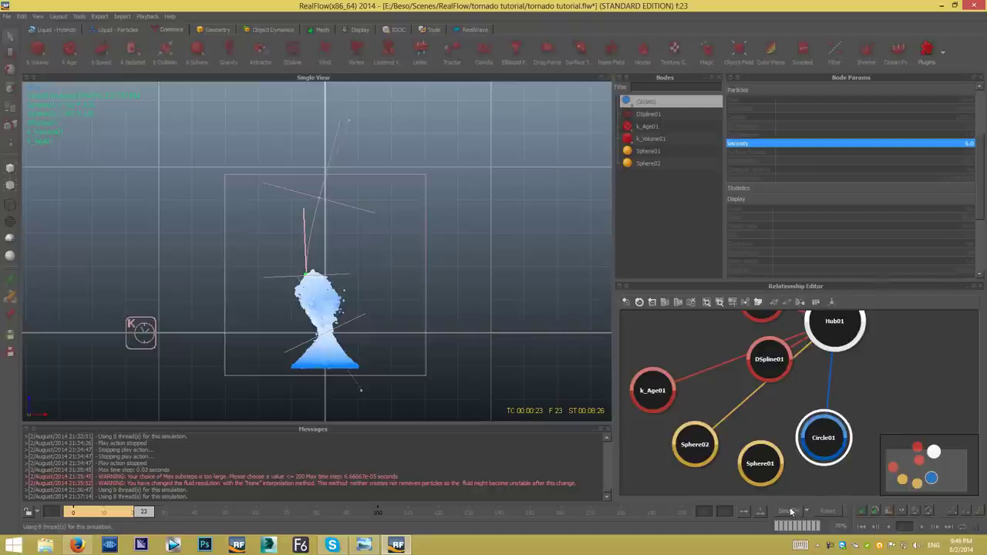
pyautogui.click(790, 511)
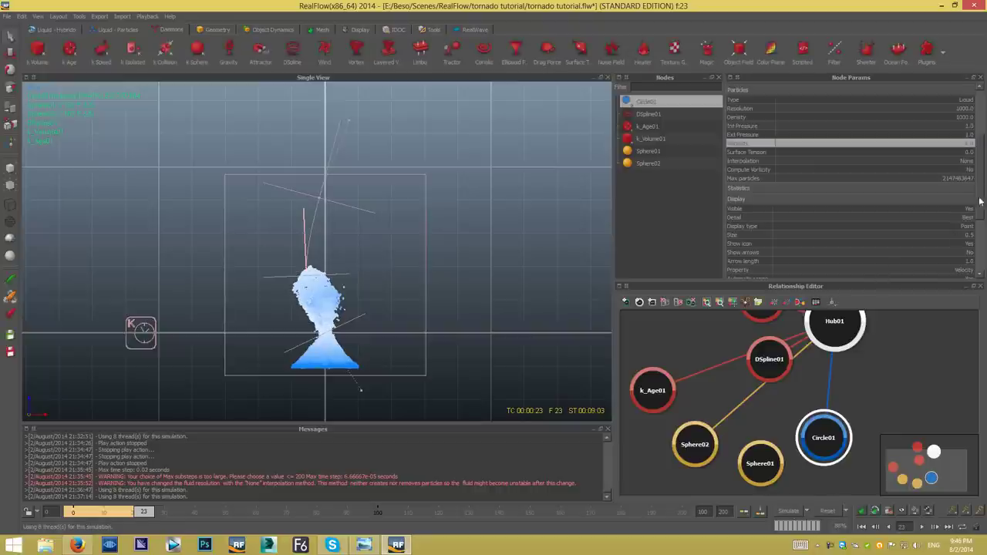
pyautogui.scroll(3, 977, 115)
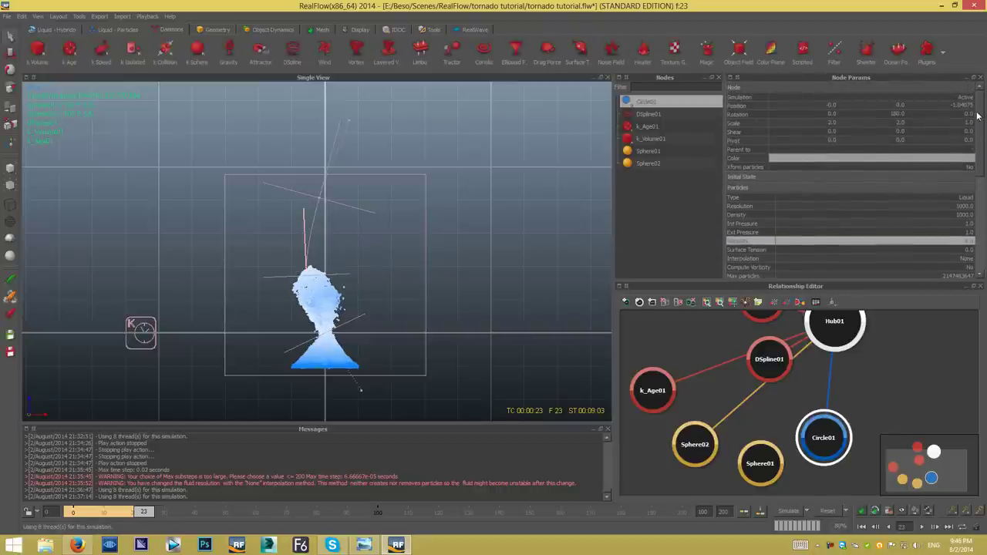
pyautogui.doubleClick(964, 206)
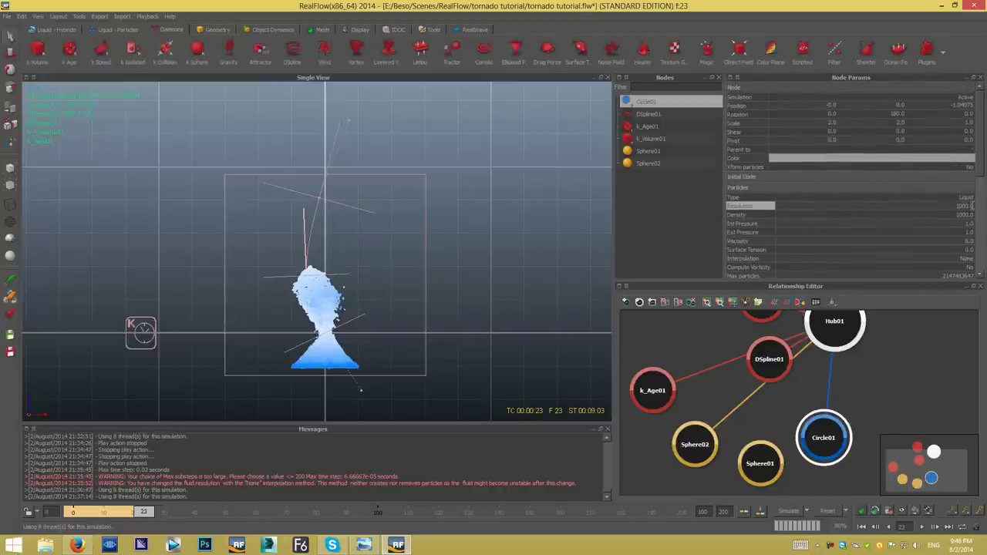
pyautogui.write('100')
pyautogui.press('Return')
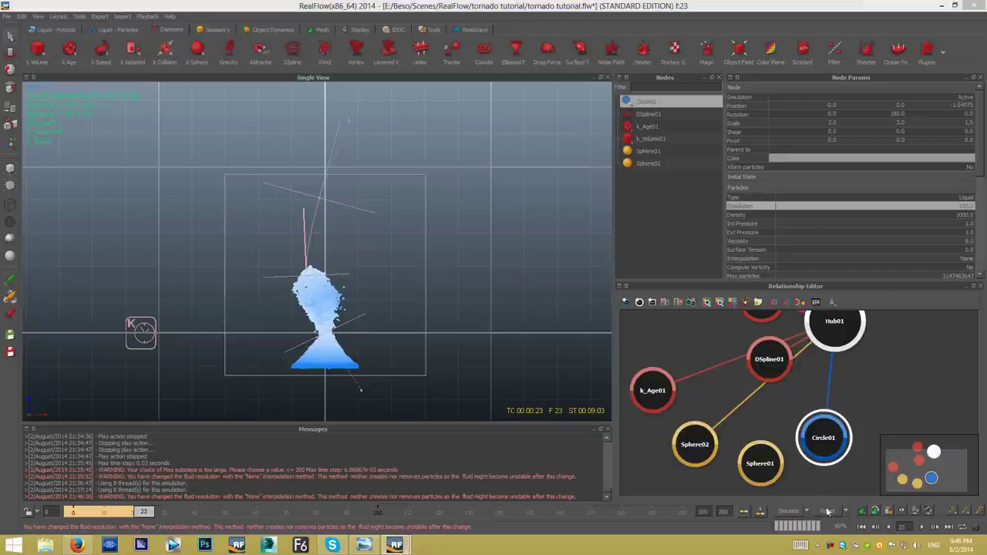
# Reset the simulation and re-simulate the tornado through frame 200.
pyautogui.click(827, 511)
pyautogui.click(470, 279)
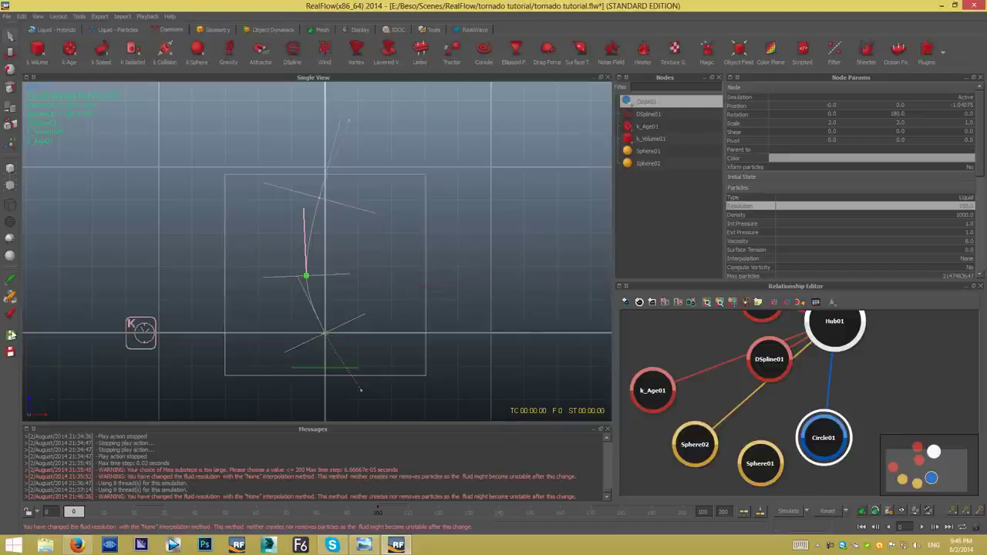
pyautogui.click(786, 511)
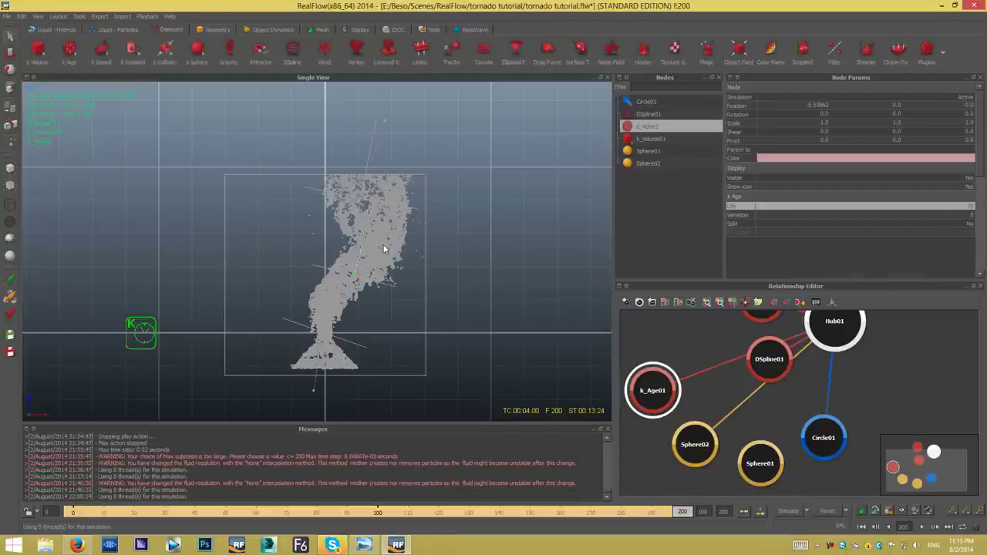
pyautogui.click(389, 254)
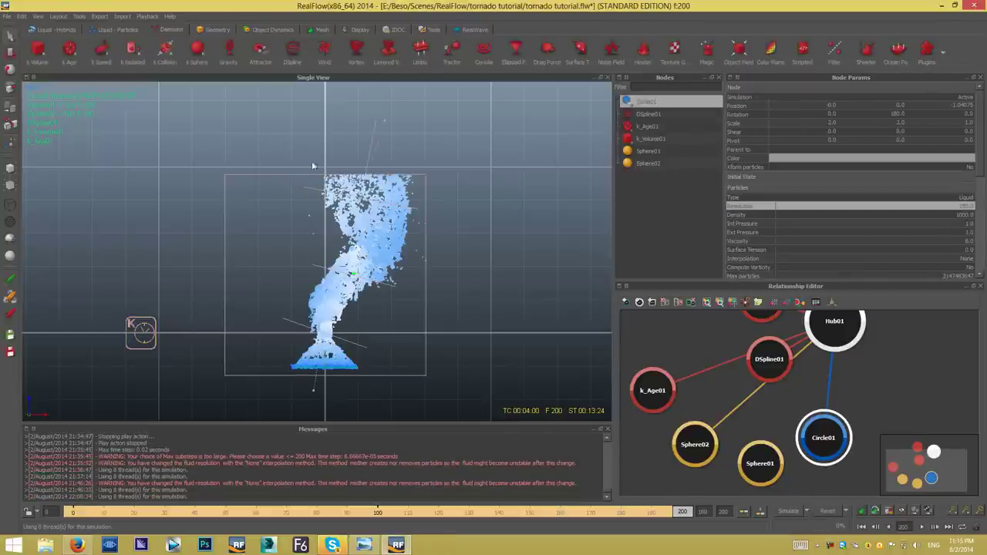
# Generate a video preview of the 200-frame tornado and view it in Pdplayer.
pyautogui.click(147, 17)
pyautogui.click(166, 30)
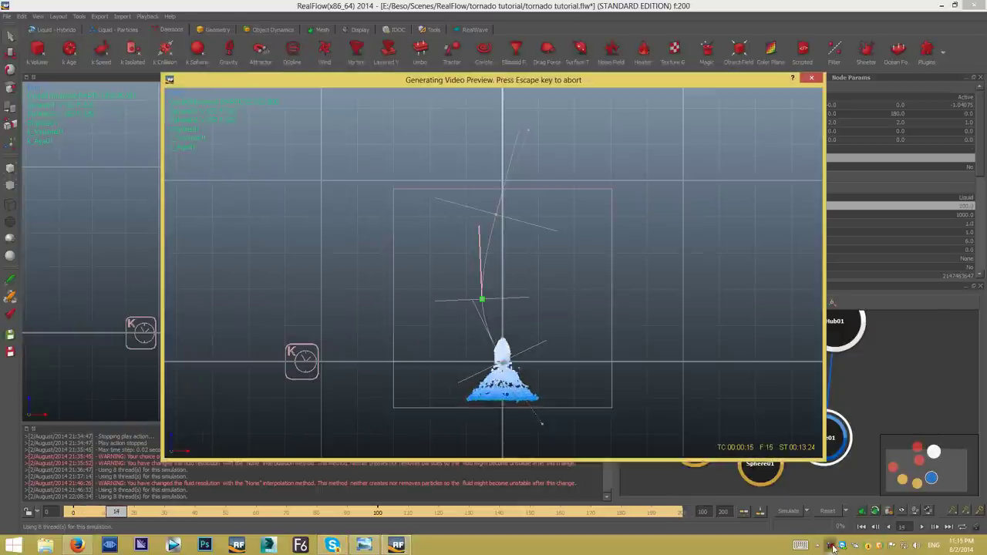
pyautogui.press('Escape')
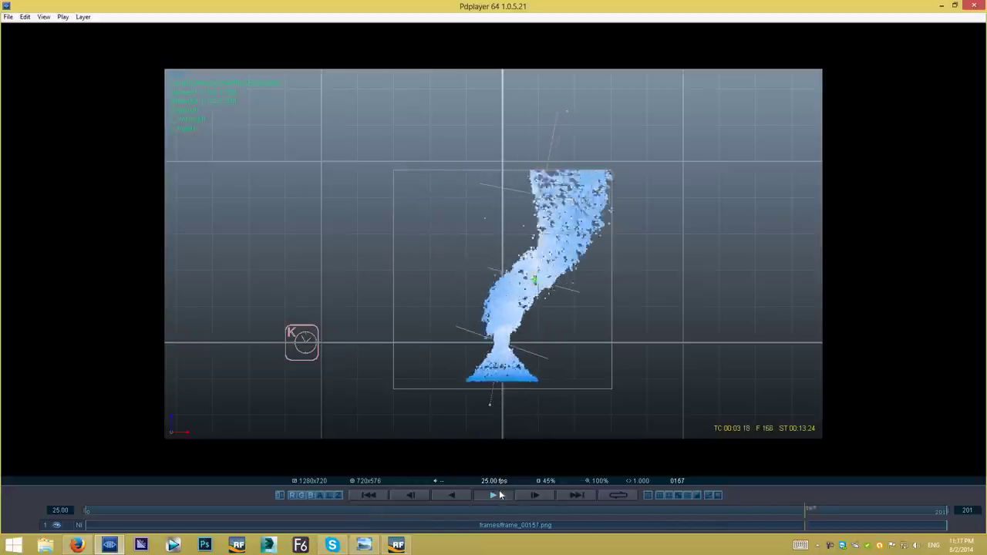
# Scrub the Pdplayer preview back to about frame 84, then stop playback at frame 117.
pyautogui.moveTo(731, 510); pyautogui.dragTo(457, 511)
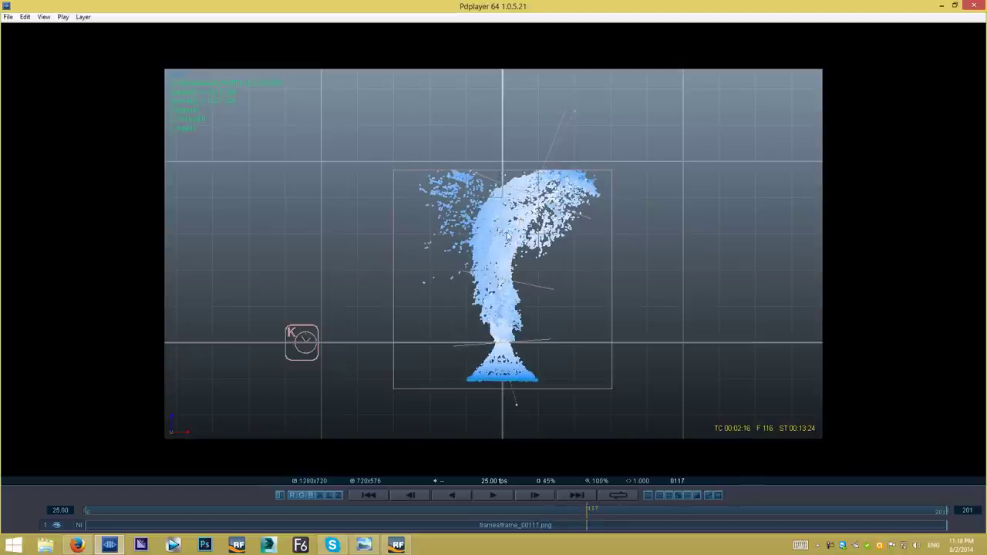
pyautogui.click(840, 546)
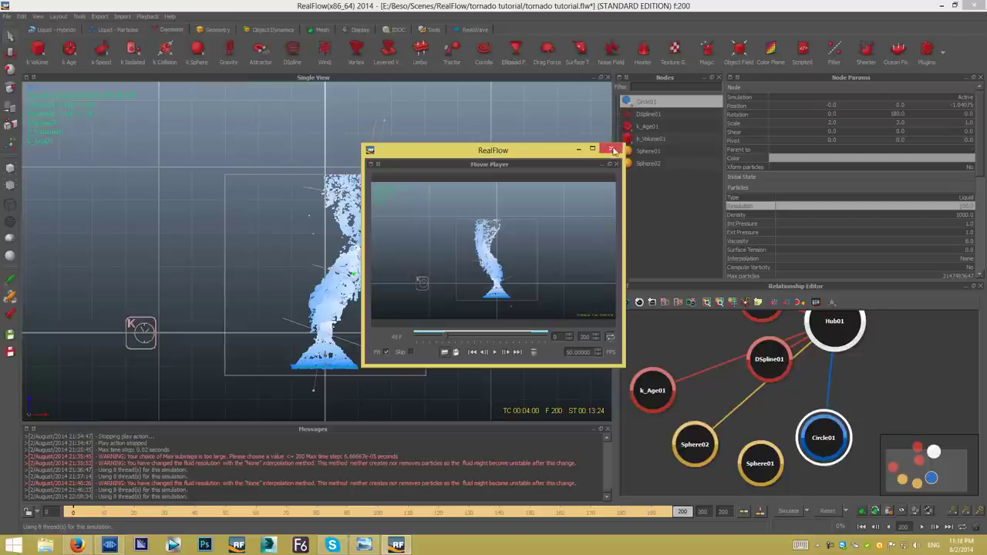
# Close the movie player and reset the simulation, clearing the simulated data.
pyautogui.click(612, 150)
pyautogui.click(828, 511)
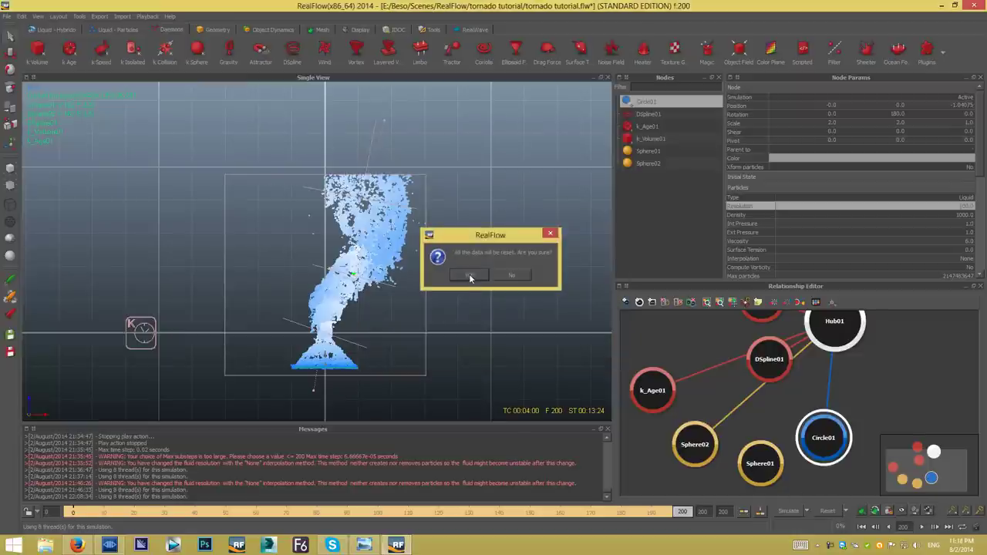
pyautogui.click(469, 274)
# Set DSpline01's control-point radial to 1.25, enlarge its radius, and lower its radial strength.
pyautogui.click(656, 113)
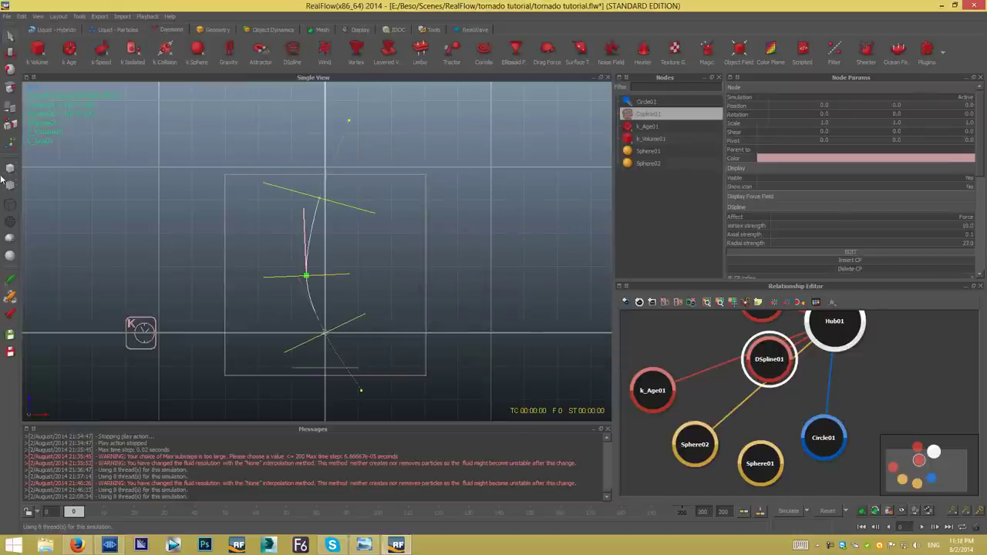
pyautogui.doubleClick(968, 224)
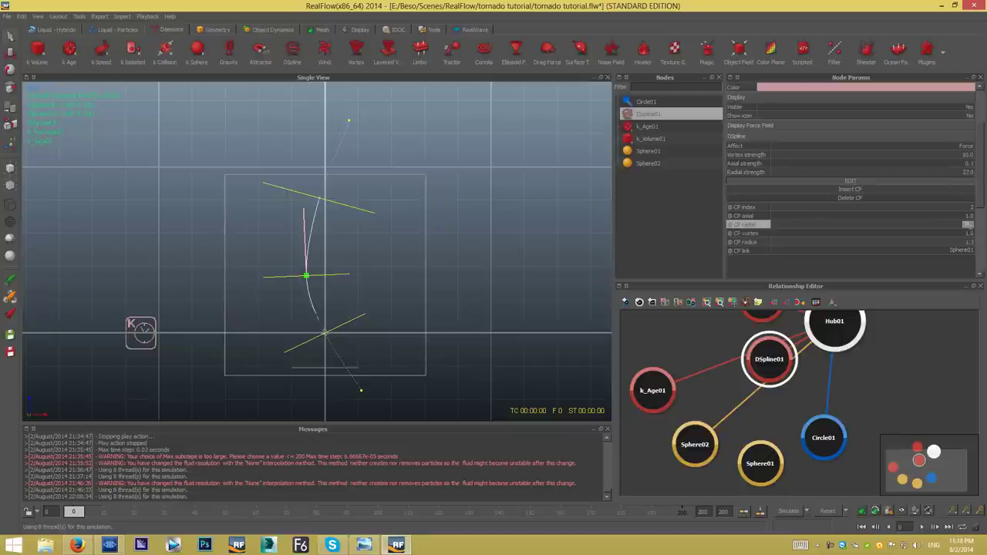
pyautogui.doubleClick(972, 242)
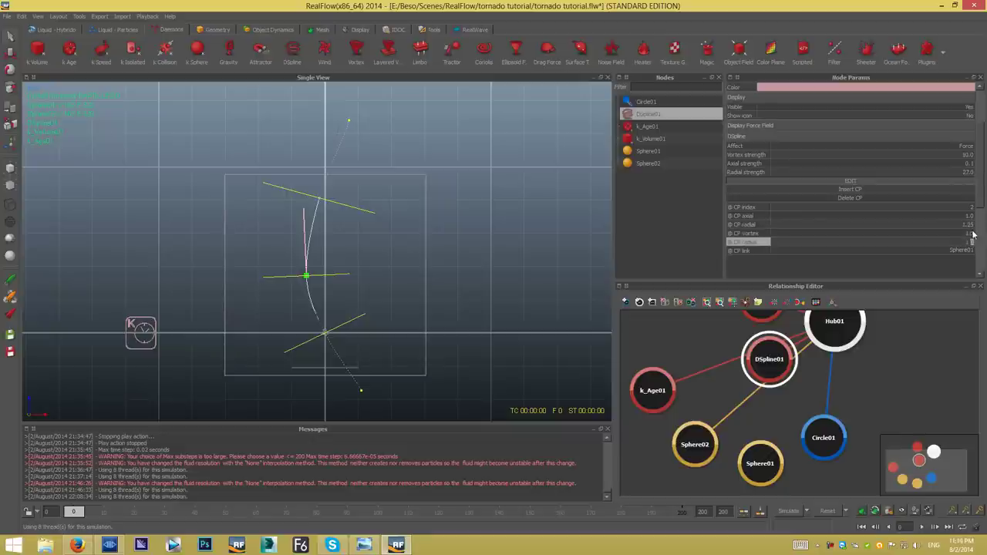
pyautogui.press('Return')
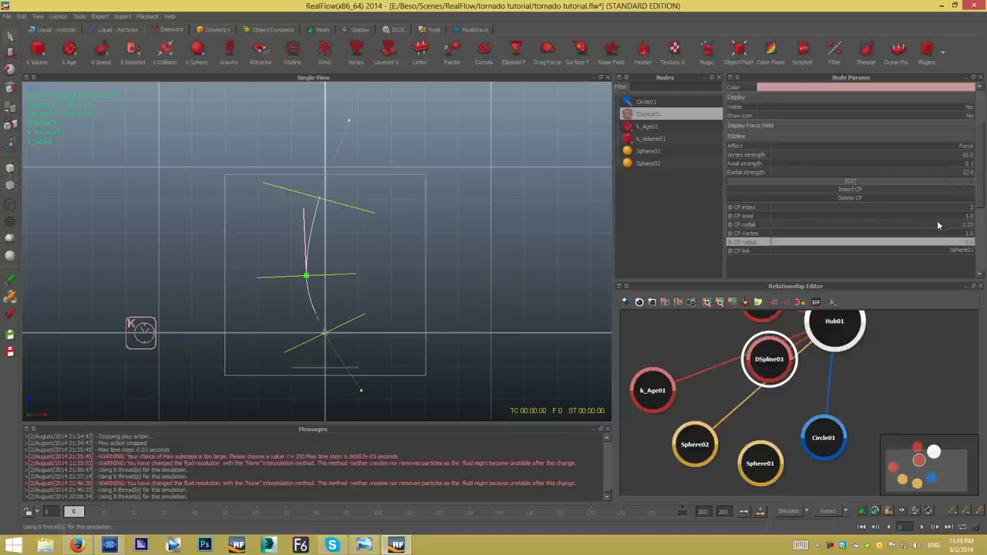
pyautogui.doubleClick(970, 172)
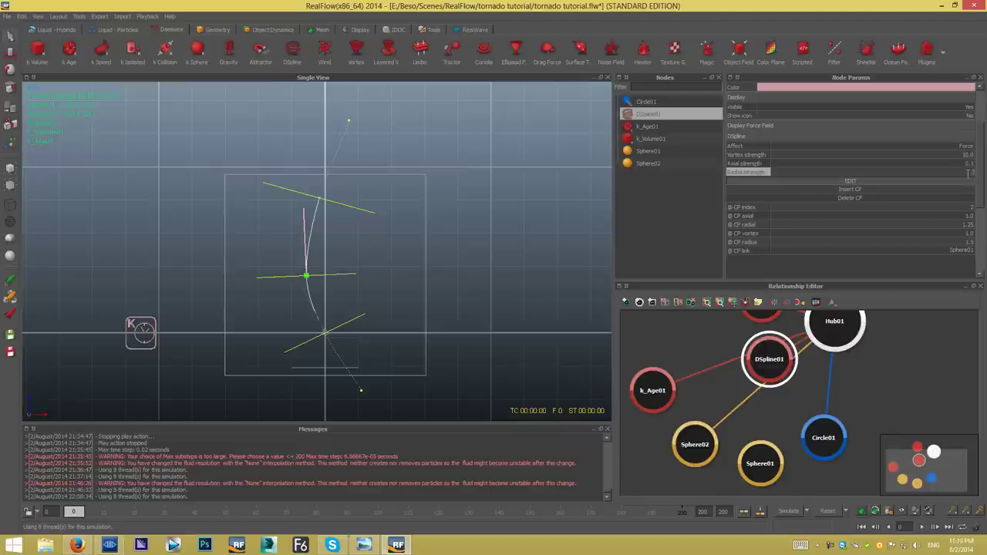
pyautogui.press('Return')
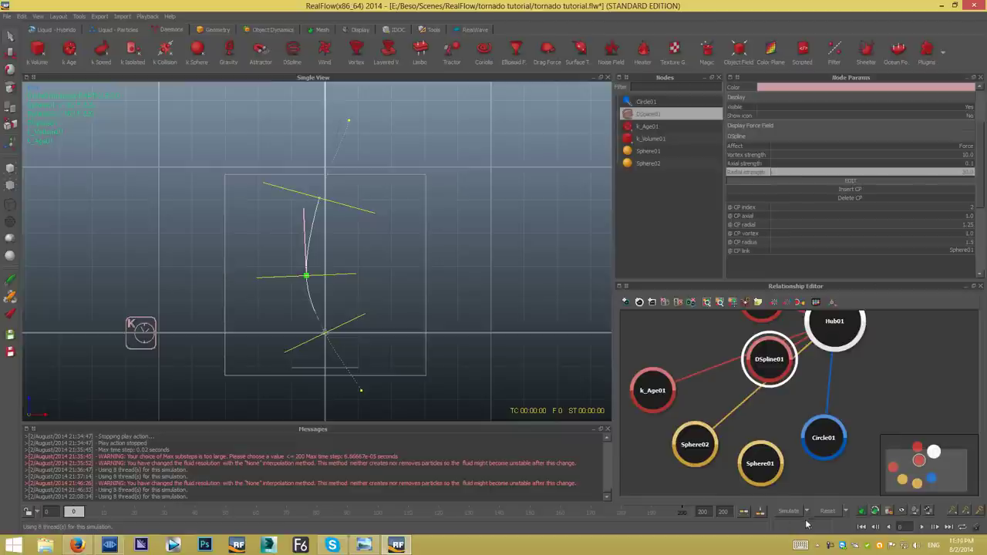
# Reset the simulation again and start re-simulating the tornado.
pyautogui.click(826, 511)
pyautogui.press('Return')
pyautogui.click(794, 513)
# Simulate the tornado through frame 200 and generate a video preview of it.
pyautogui.click(377, 352)
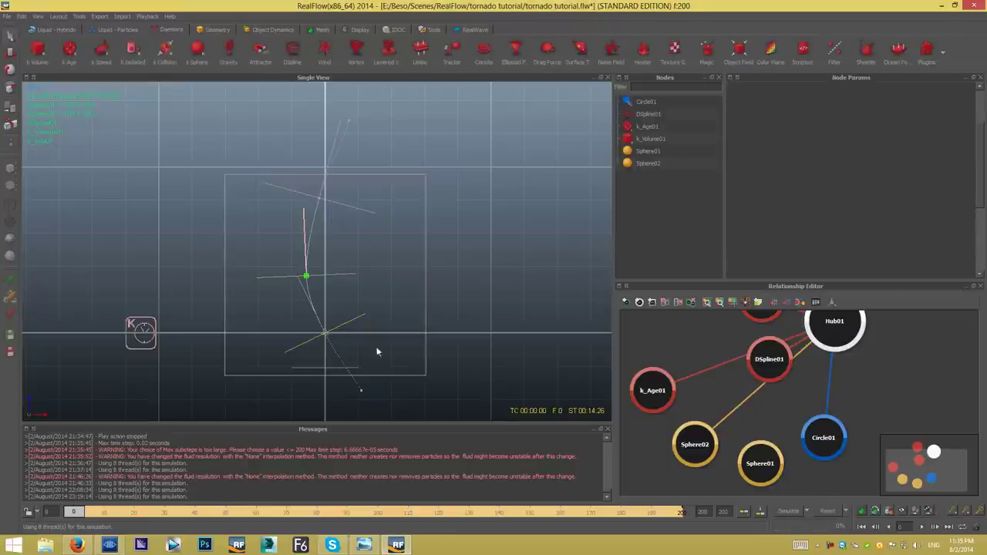
pyautogui.click(146, 16)
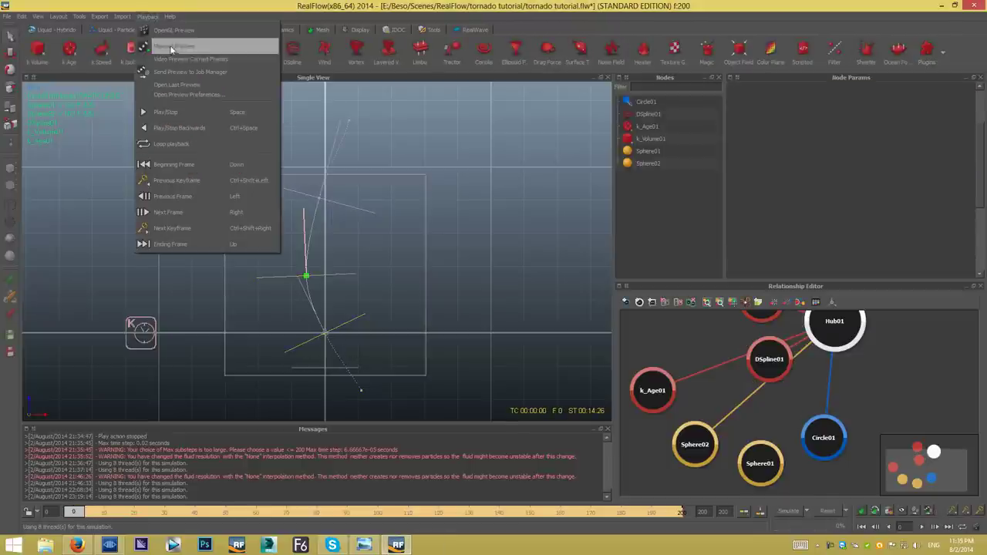
pyautogui.click(177, 44)
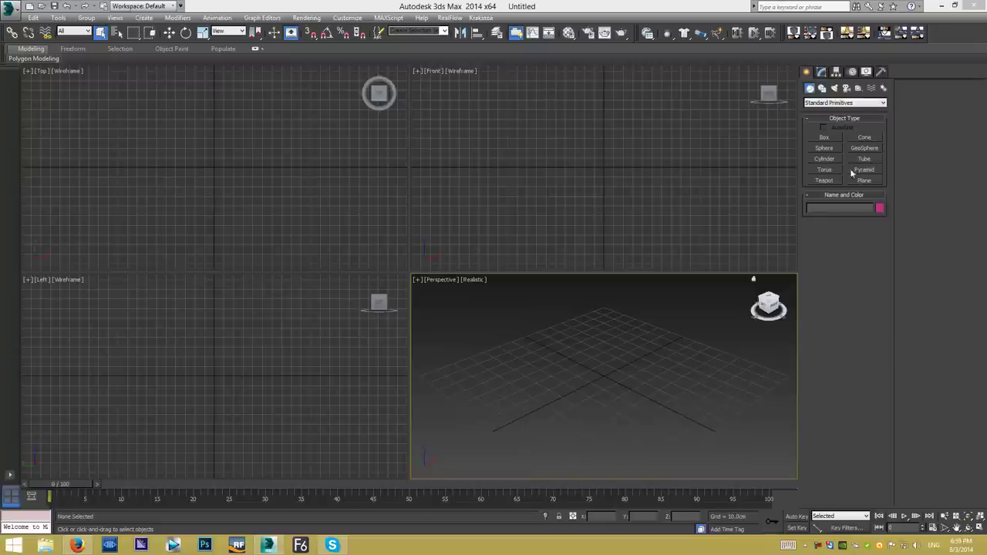
pyautogui.click(841, 105)
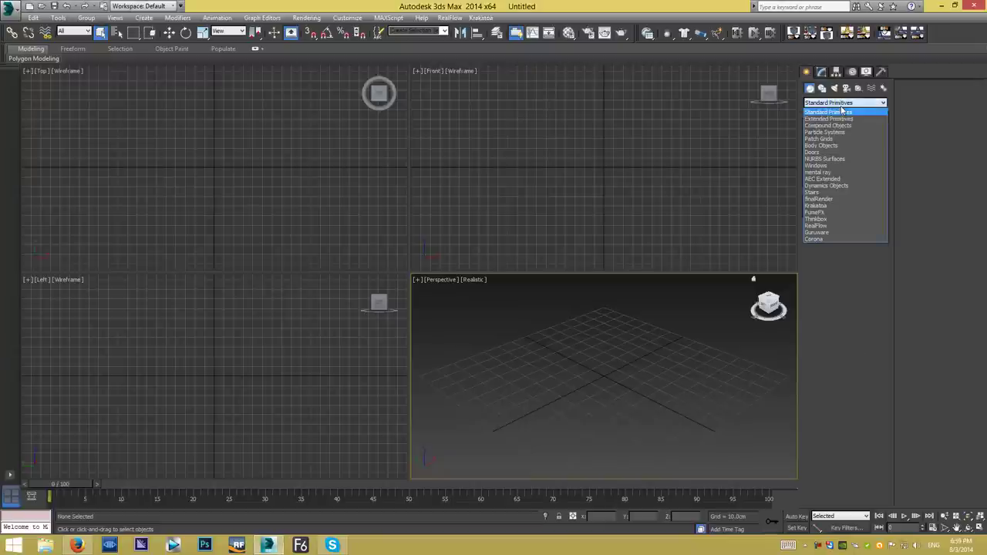
# Create a Krakatoa PRT Loader and load the Circle01 .bin particle sequence into it.
pyautogui.click(825, 205)
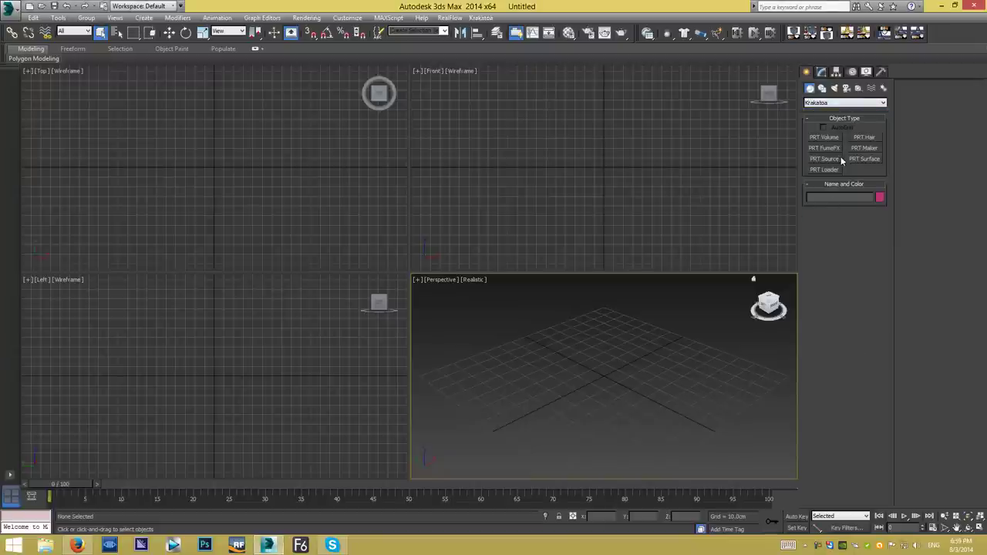
pyautogui.click(825, 170)
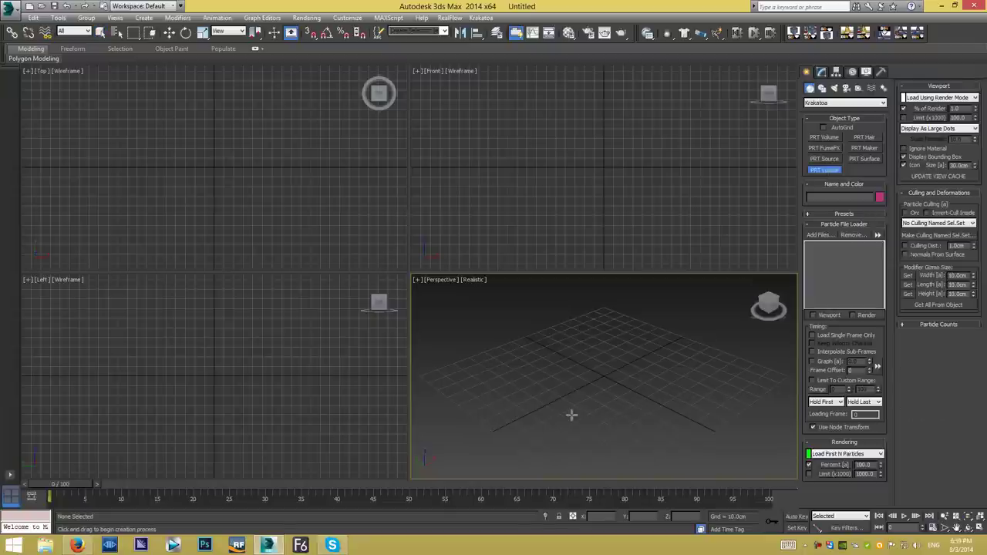
pyautogui.moveTo(606, 378); pyautogui.dragTo(654, 463)
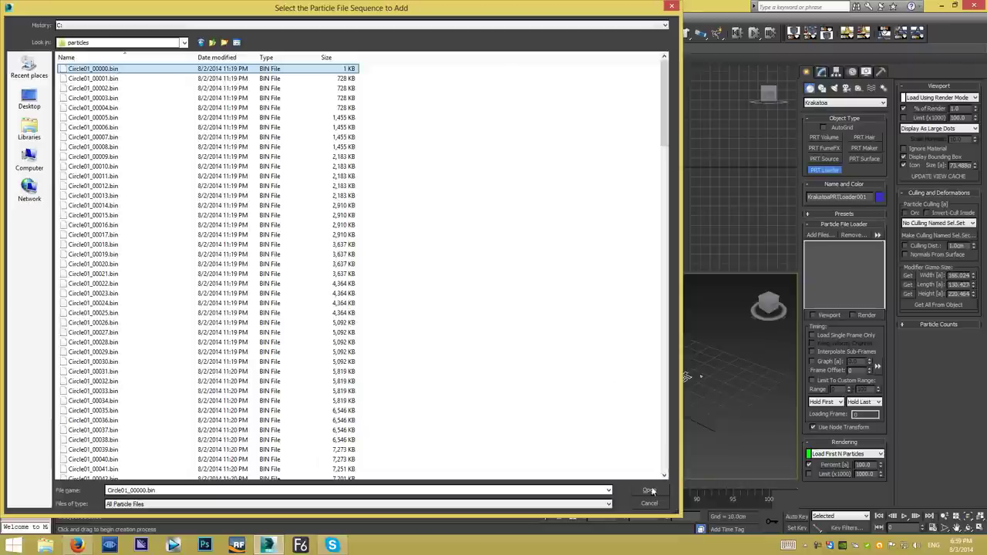
pyautogui.click(623, 515)
pyautogui.moveTo(66, 491)
pyautogui.mouseDown()
pyautogui.moveTo(262, 487)
pyautogui.moveTo(225, 488)
pyautogui.mouseUp()
# Maximize the Perspective viewport, zoom in, and scrub the timeline to frame 53.
pyautogui.click(979, 529)
pyautogui.scroll(5, 441, 246)
pyautogui.scroll(3, 403, 220)
pyautogui.scroll(2, 403, 220)
pyautogui.moveTo(96, 488); pyautogui.dragTo(495, 494)
# Go to frame 62, display all loaded particles, and view them from a lower angle.
pyautogui.click(824, 169)
pyautogui.moveTo(977, 111); pyautogui.dragTo(978, 47)
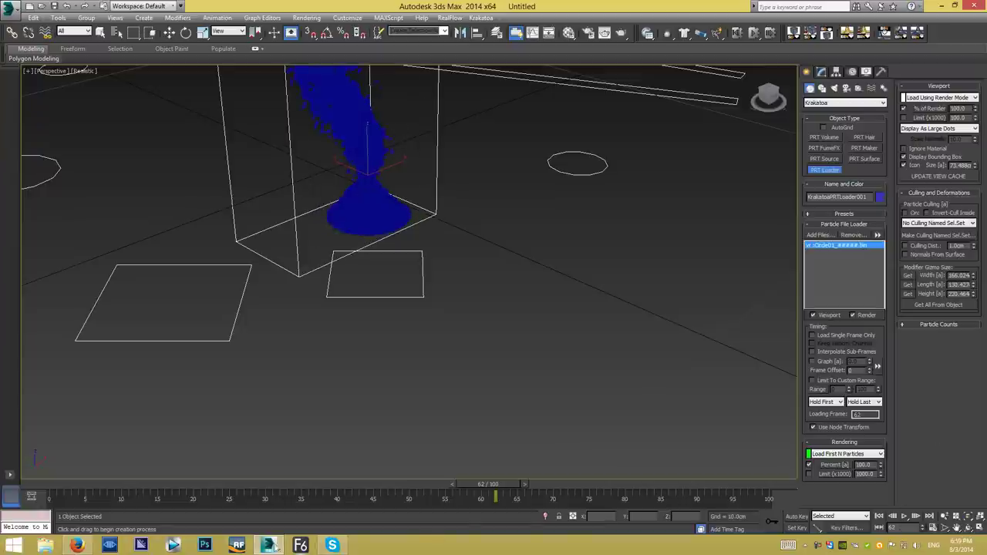
pyautogui.scroll(-6, 203, 199)
pyautogui.moveTo(232, 231)
pyautogui.keyDown('alt'); pyautogui.mouseDown(button='middle')
pyautogui.moveTo(286, 316)
pyautogui.moveTo(352, 309)
pyautogui.mouseUp(button='middle'); pyautogui.keyUp('alt')
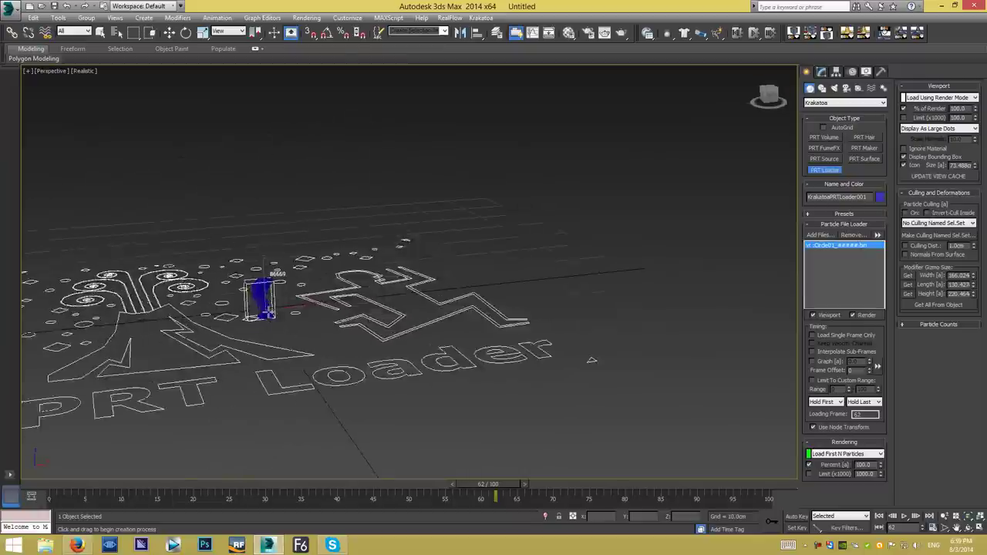
pyautogui.scroll(3, 351, 309)
# Hide the PRT Loader logo and uniformly scale the particle loader up.
pyautogui.click(821, 71)
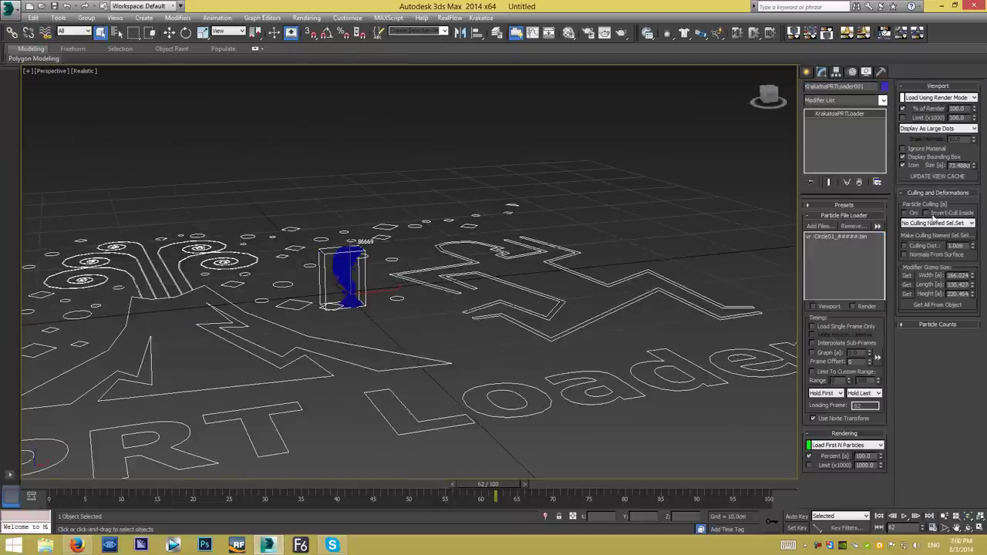
pyautogui.hotkey('shift', 's')
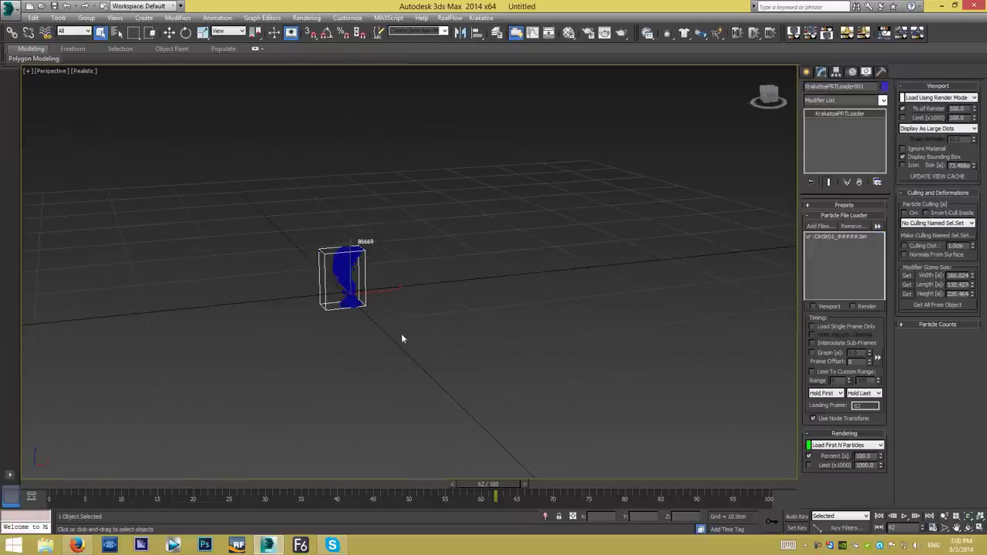
pyautogui.click(300, 287)
pyautogui.click(326, 307)
pyautogui.rightClick(325, 307)
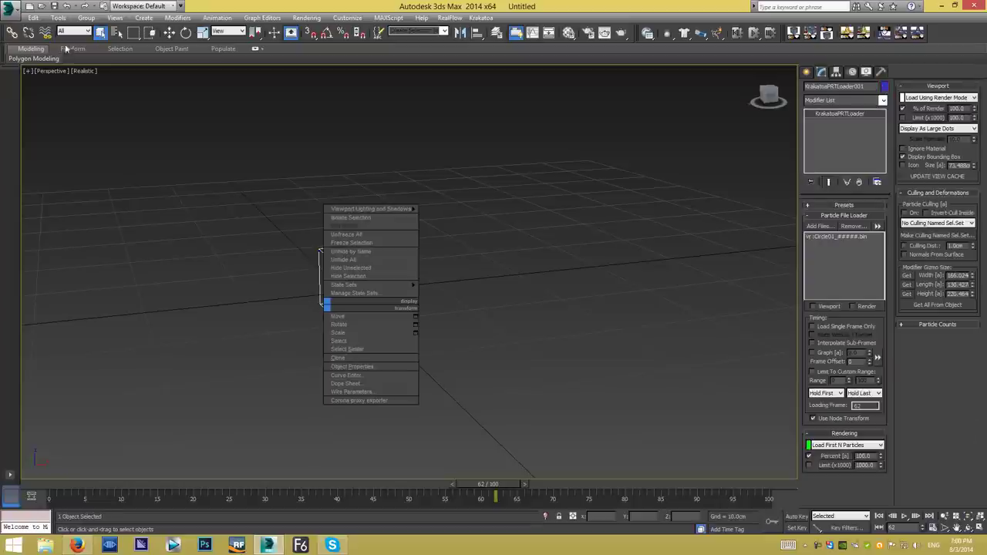
pyautogui.click(201, 33)
pyautogui.moveTo(348, 279)
pyautogui.mouseDown()
pyautogui.moveTo(396, 208)
pyautogui.moveTo(352, 222)
pyautogui.mouseUp()
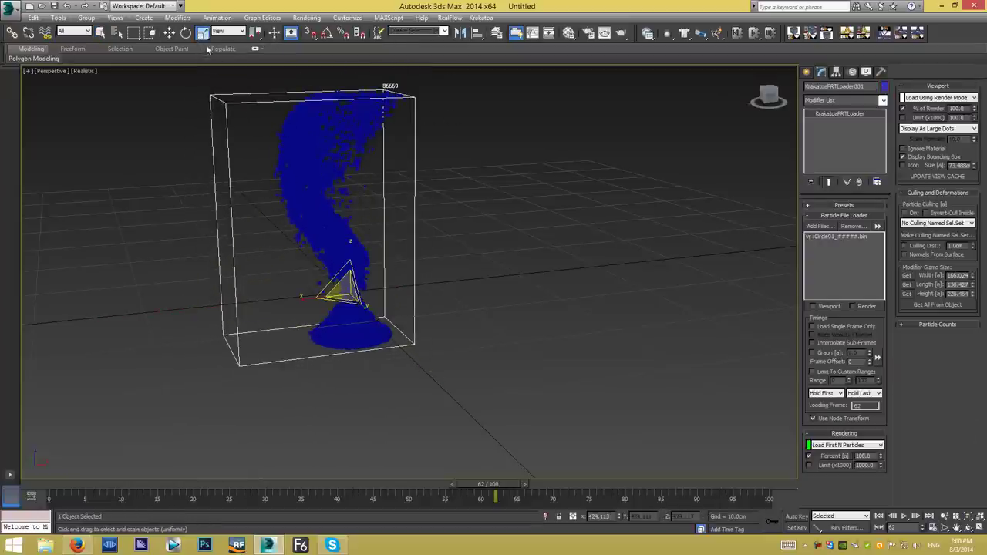
# Centre the particle loader at the world origin by zeroing its X and Y positions.
pyautogui.click(170, 35)
pyautogui.rightClick(171, 35)
pyautogui.rightClick(244, 217)
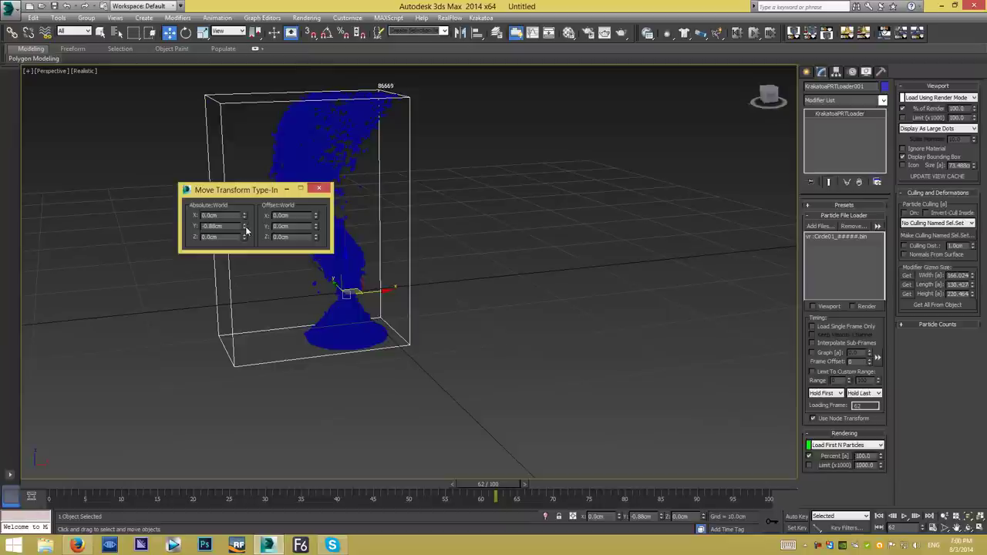
pyautogui.rightClick(244, 228)
pyautogui.click(319, 188)
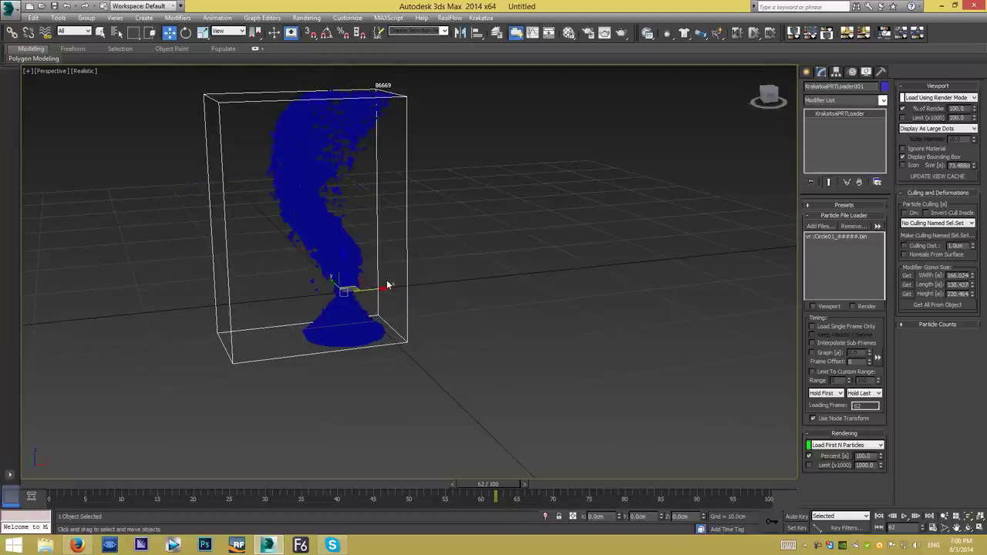
# Check the particles from the left and front views and scrub the animation to frame 100.
pyautogui.press('l')
pyautogui.scroll(4, 412, 279)
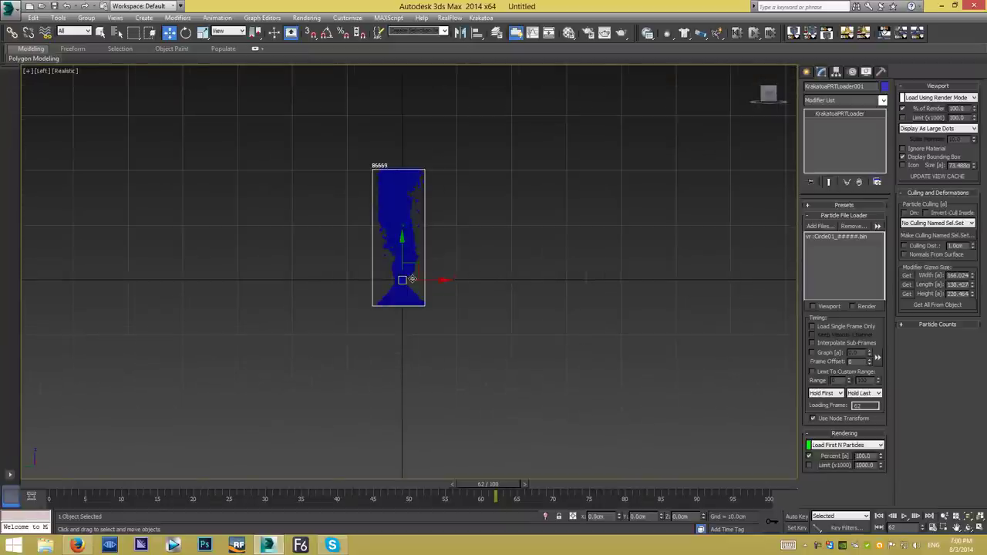
pyautogui.press('f')
pyautogui.scroll(5, 455, 370)
pyautogui.moveTo(499, 484)
pyautogui.mouseDown()
pyautogui.moveTo(49, 484)
pyautogui.moveTo(447, 484)
pyautogui.mouseUp()
pyautogui.moveTo(494, 517); pyautogui.dragTo(935, 529)
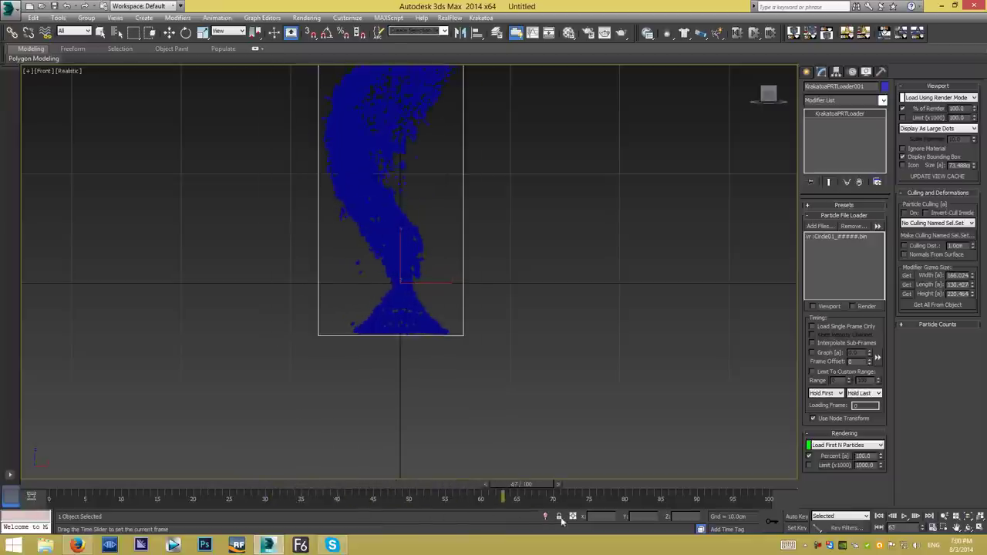
# Set the time configuration to PAL with an end time of 200.
pyautogui.click(935, 529)
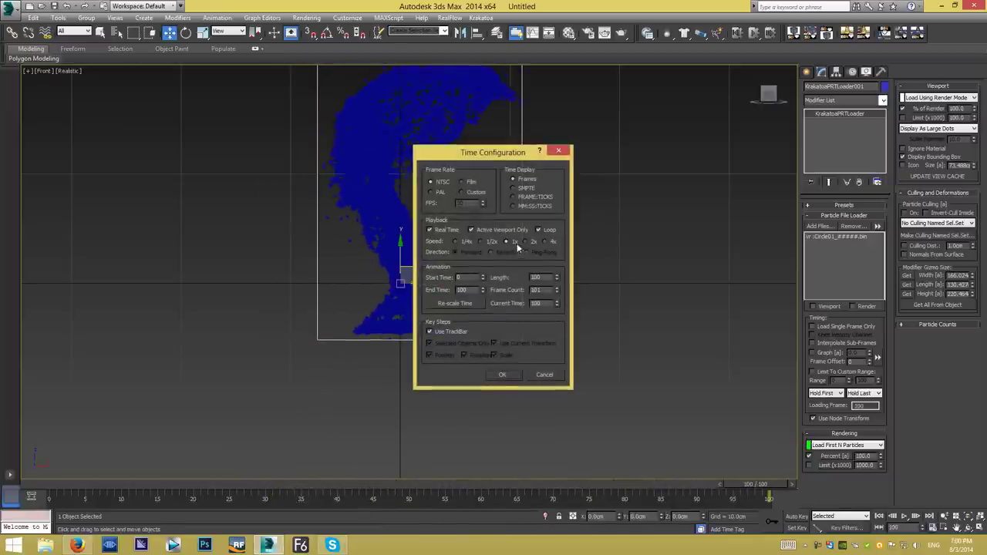
pyautogui.click(431, 192)
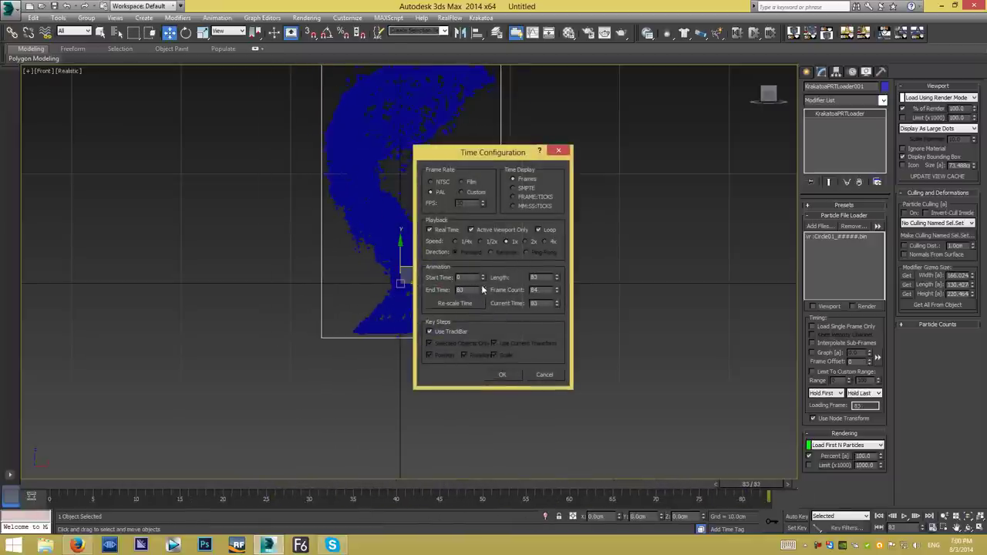
pyautogui.write('200')
pyautogui.press('Return')
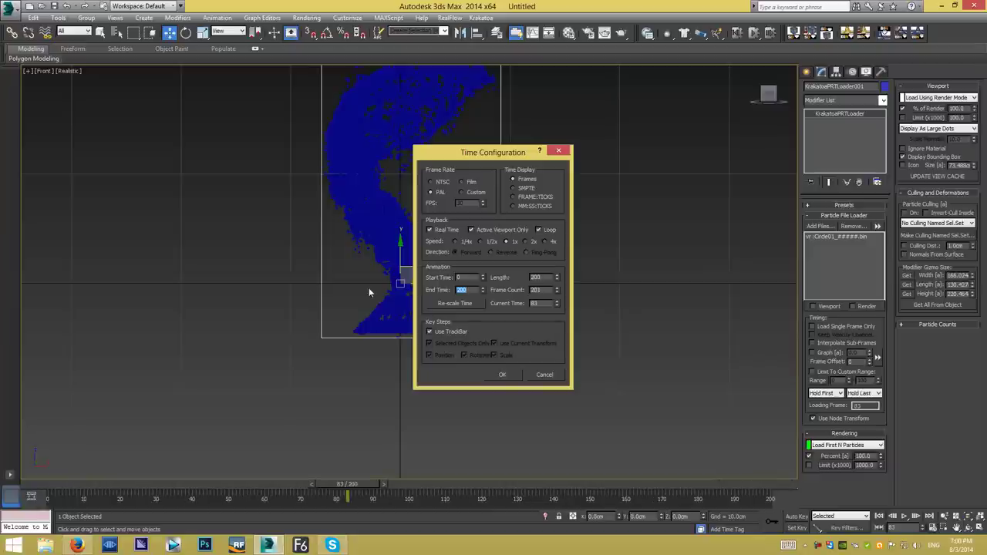
pyautogui.click(508, 377)
# Scrub to around frame 160 and return to a perspective view above the particle cloud.
pyautogui.moveTo(348, 484); pyautogui.dragTo(769, 483)
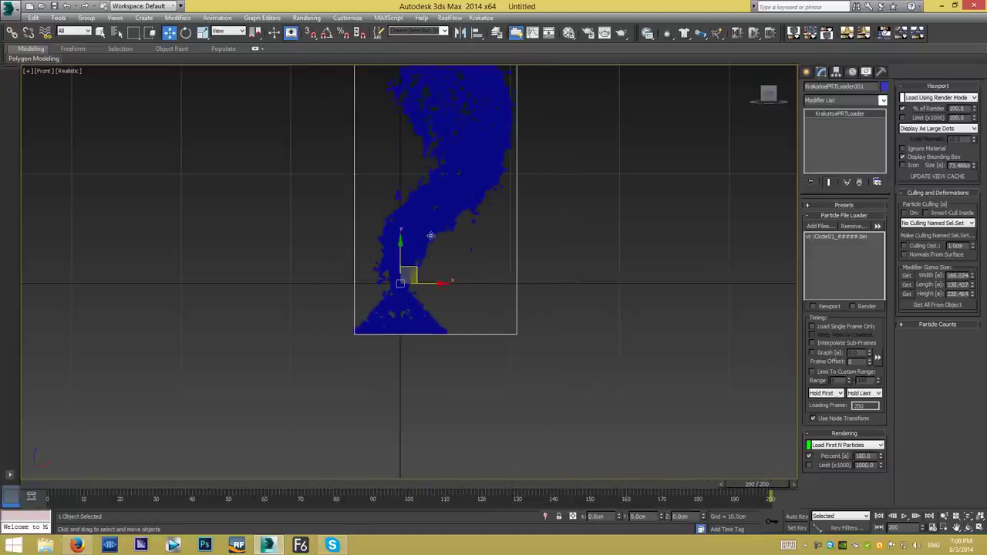
pyautogui.scroll(5, 409, 311)
pyautogui.scroll(-3, 409, 311)
pyautogui.scroll(-3, 390, 308)
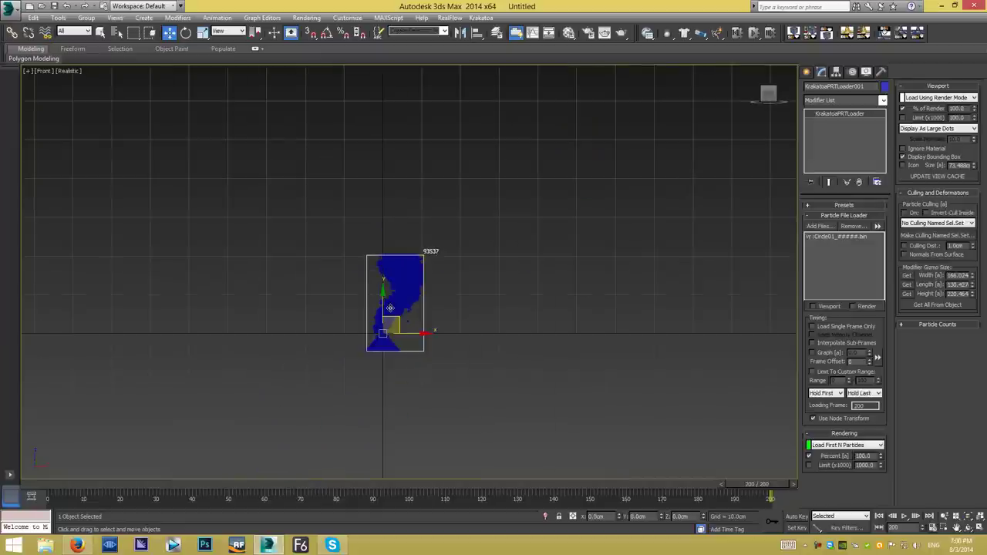
pyautogui.scroll(2, 391, 307)
pyautogui.scroll(-1, 390, 307)
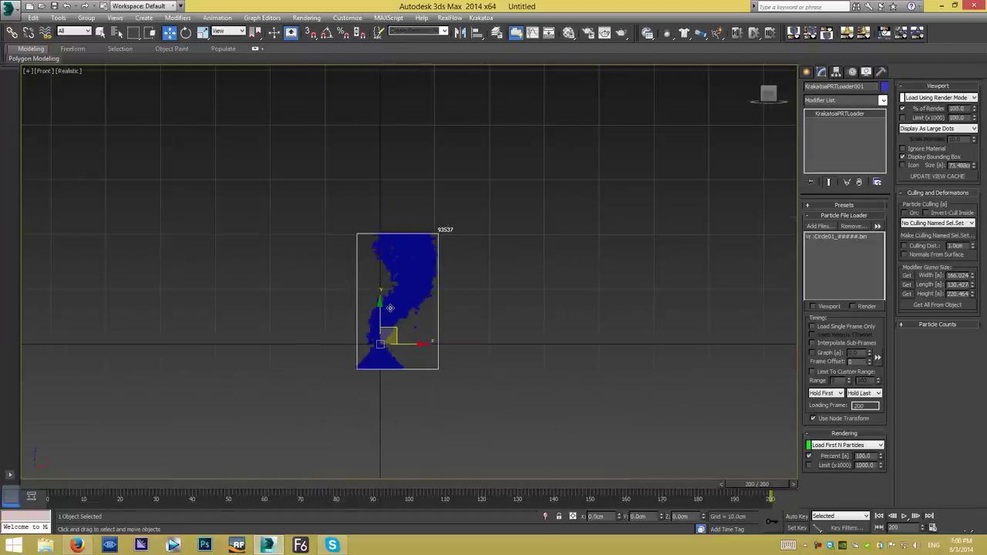
pyautogui.press('p')
pyautogui.keyDown('alt'); pyautogui.moveTo(390, 308); pyautogui.dragTo(351, 215, button='middle'); pyautogui.keyUp('alt')
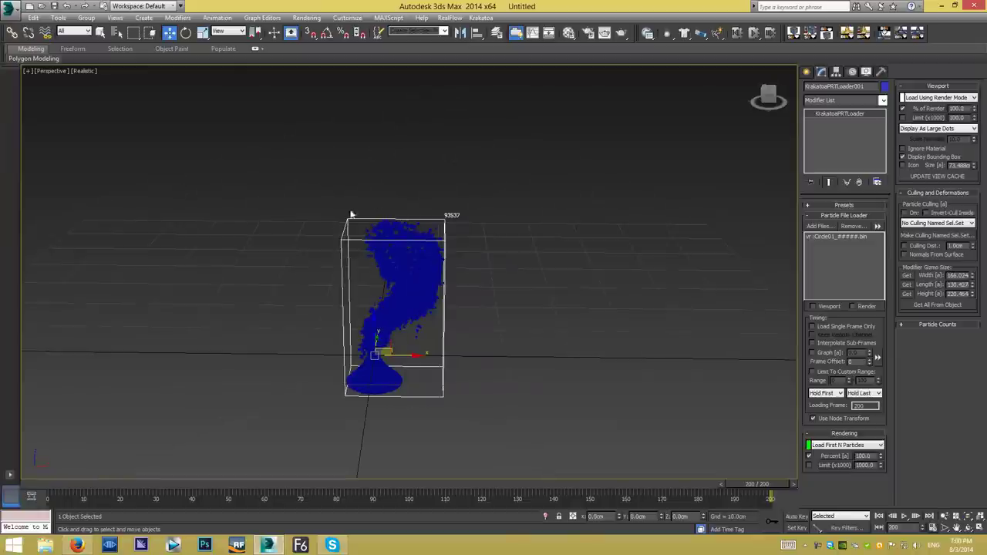
# Scale the tornado particle loader up about twice and inspect it from several angles.
pyautogui.click(202, 33)
pyautogui.moveTo(380, 353); pyautogui.dragTo(402, 340)
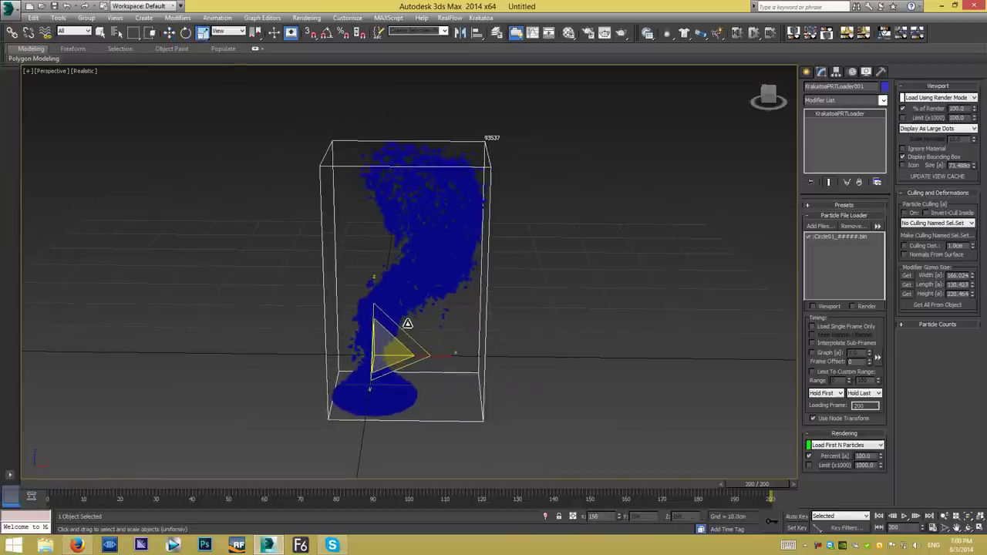
pyautogui.keyDown('alt'); pyautogui.moveTo(403, 340); pyautogui.dragTo(403, 300, button='middle'); pyautogui.keyUp('alt')
pyautogui.scroll(-3, 403, 304)
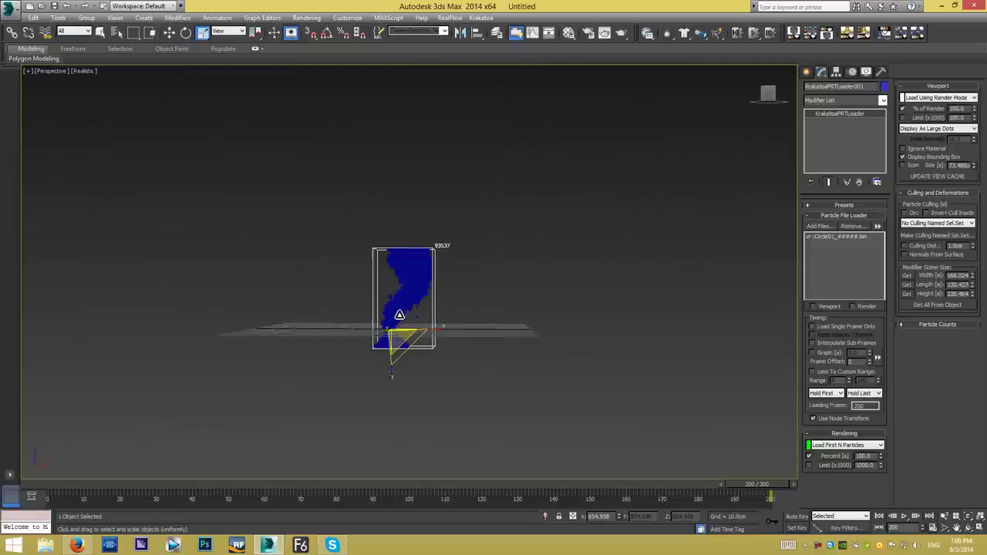
pyautogui.scroll(2, 398, 315)
pyautogui.keyDown('alt'); pyautogui.moveTo(397, 363); pyautogui.dragTo(389, 338, button='middle'); pyautogui.keyUp('alt')
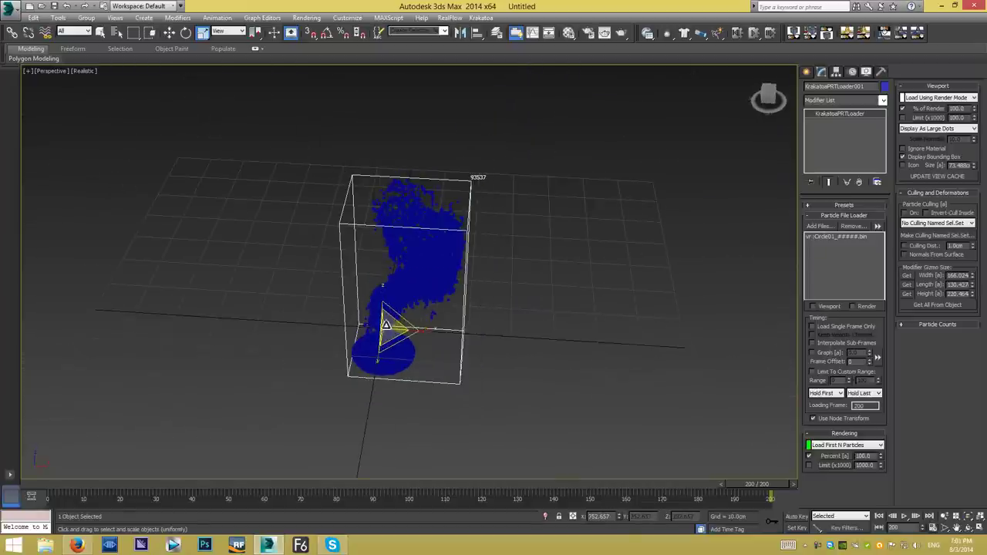
pyautogui.keyDown('alt'); pyautogui.moveTo(389, 334); pyautogui.dragTo(379, 287, button='middle'); pyautogui.keyUp('alt')
# Draw a FumeFX grid container around the tornado particles.
pyautogui.click(806, 71)
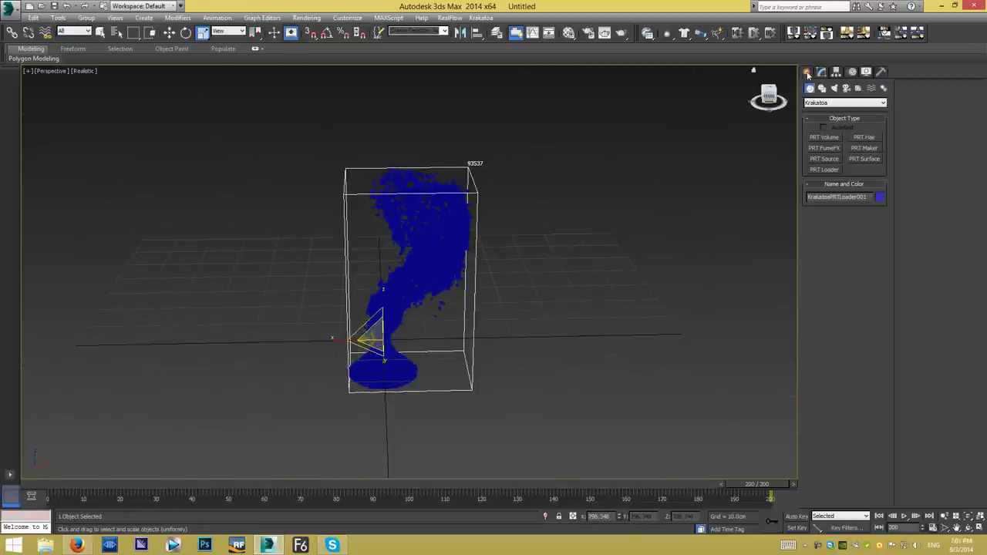
pyautogui.click(845, 102)
pyautogui.click(825, 212)
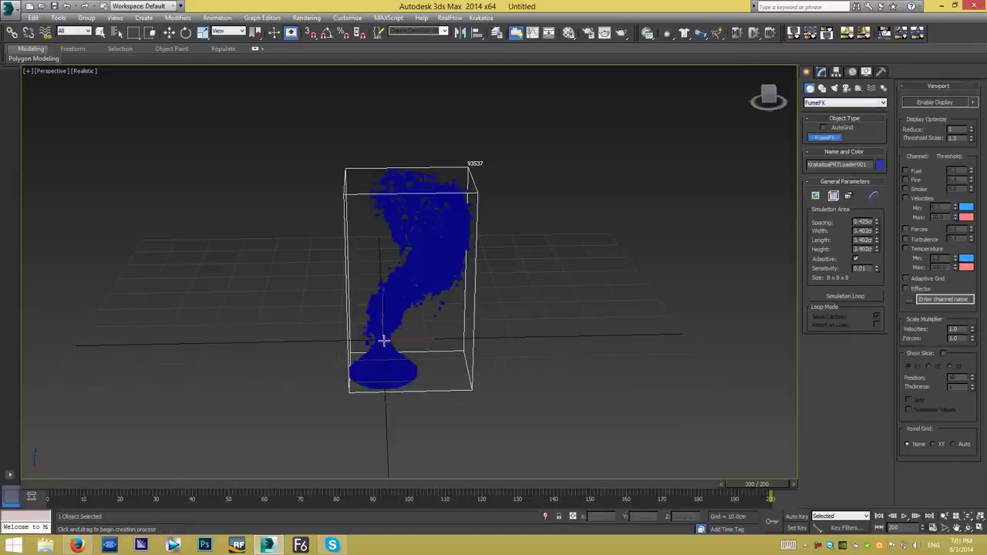
pyautogui.moveTo(384, 340); pyautogui.dragTo(420, 421)
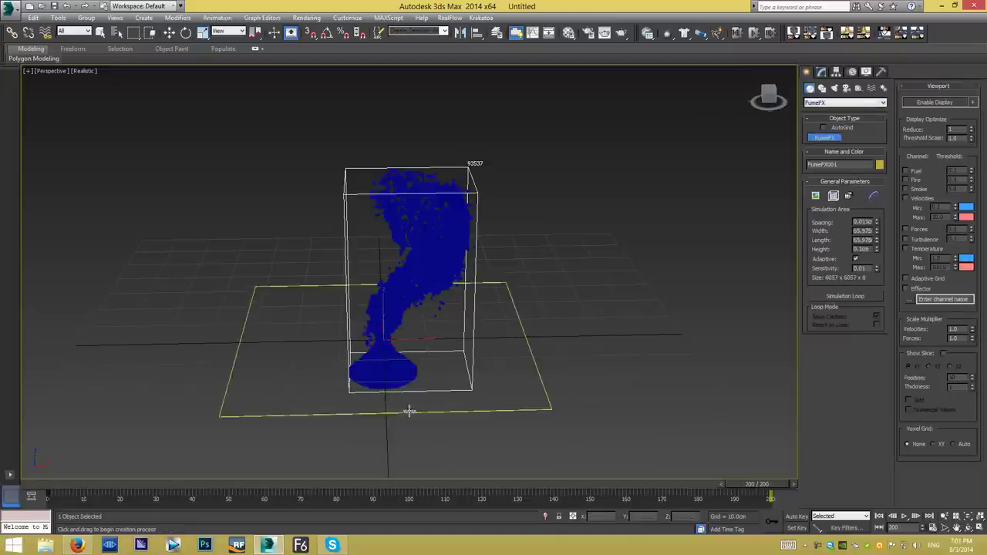
pyautogui.click(397, 230)
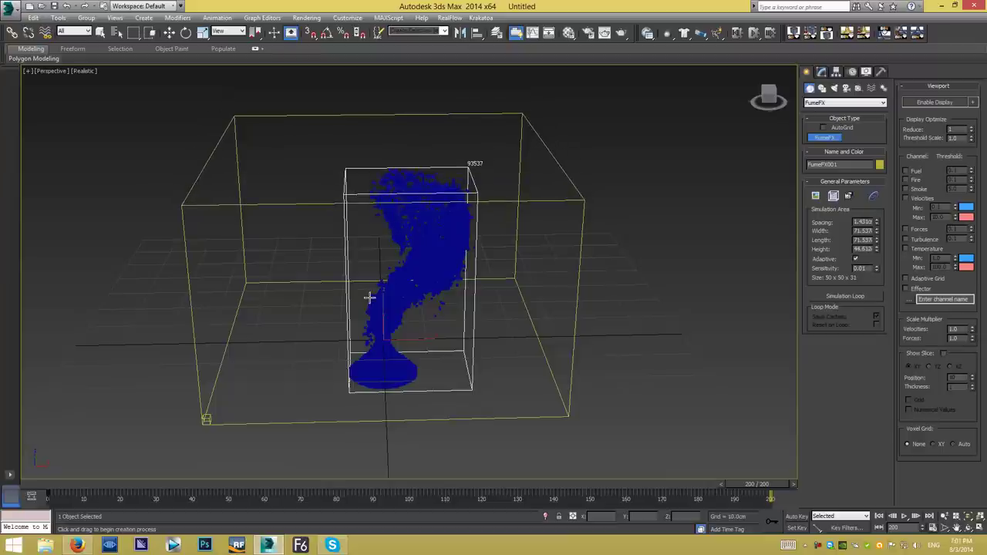
# In the top view, centre the FumeFX grid at the world origin by zeroing X and Y.
pyautogui.press('r')
pyautogui.rightClick(397, 289)
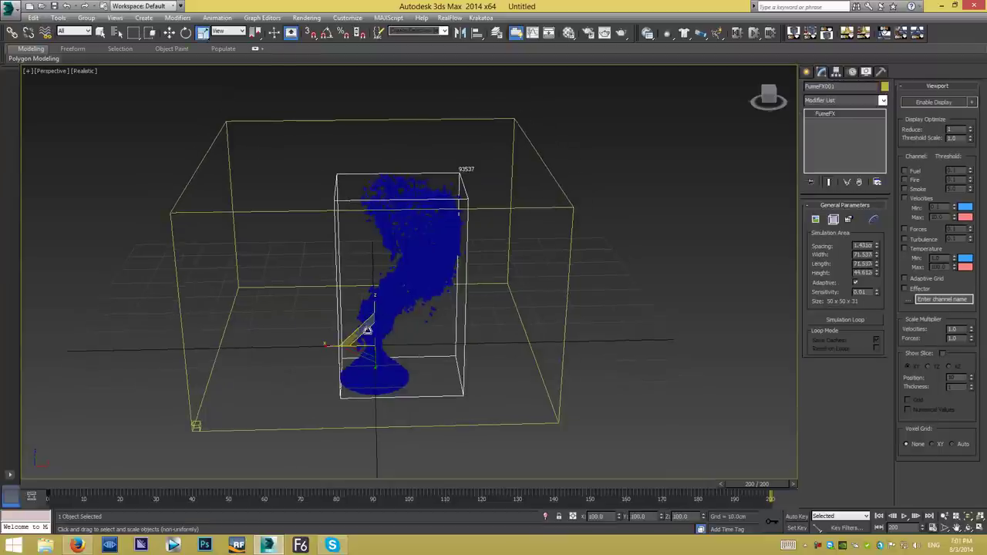
pyautogui.moveTo(367, 320); pyautogui.dragTo(411, 329, button='middle')
pyautogui.press('t')
pyautogui.scroll(5, 406, 319)
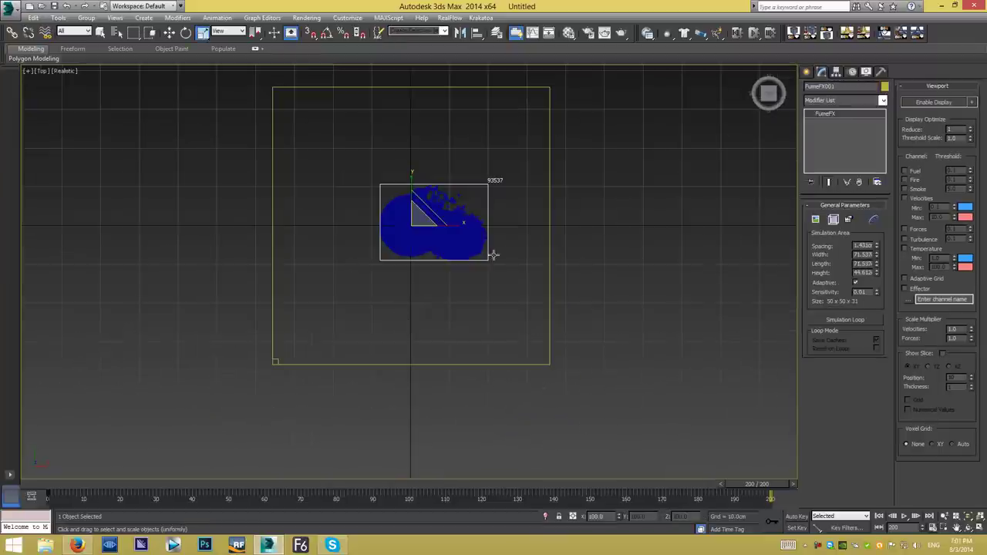
pyautogui.moveTo(447, 178); pyautogui.dragTo(420, 239, button='middle')
pyautogui.rightClick(169, 31)
pyautogui.rightClick(244, 216)
pyautogui.rightClick(244, 227)
pyautogui.press('F12')
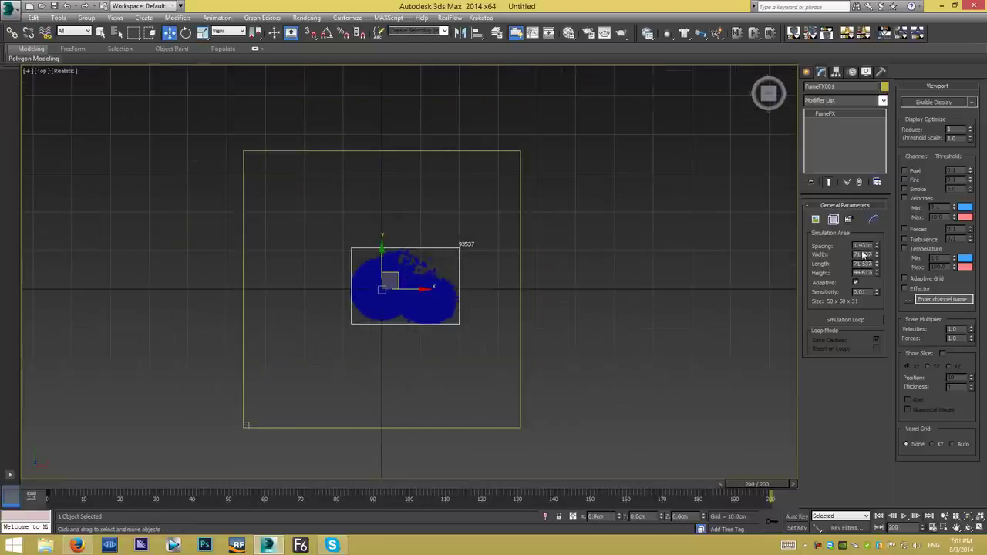
# Resize the grid footprint to about 37.3 width and 35.8 length.
pyautogui.moveTo(875, 255); pyautogui.dragTo(879, 274)
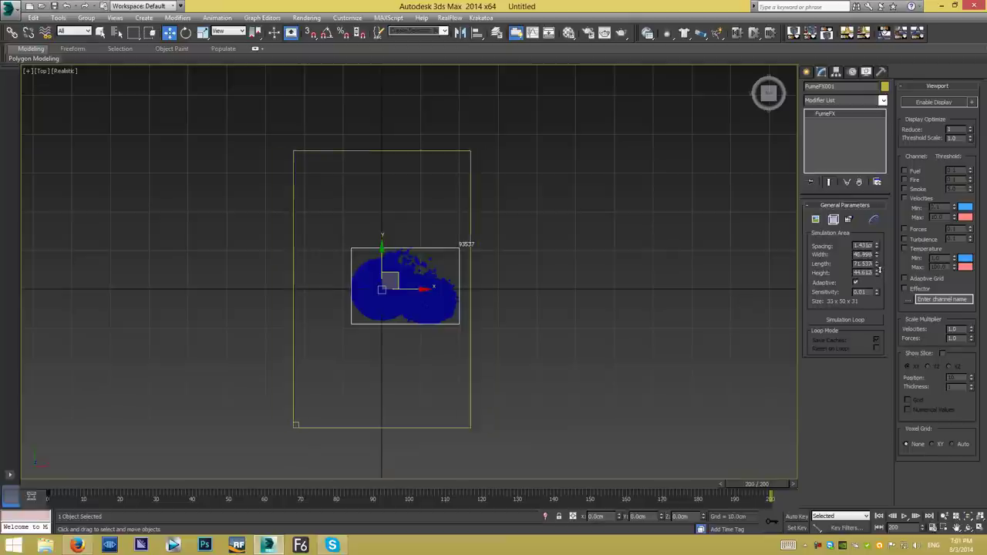
pyautogui.moveTo(879, 266); pyautogui.dragTo(879, 287)
pyautogui.moveTo(396, 277); pyautogui.dragTo(411, 269)
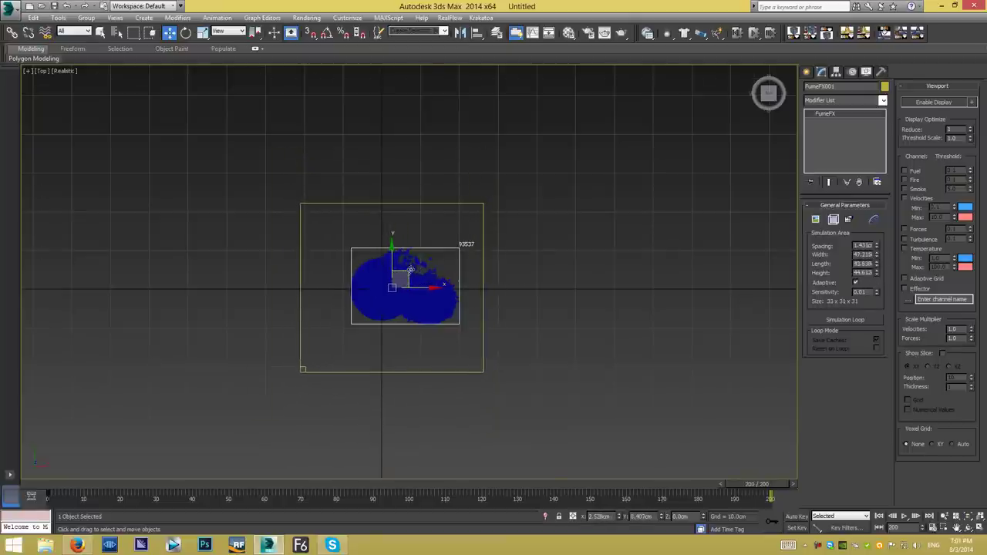
pyautogui.scroll(3, 411, 269)
pyautogui.moveTo(879, 265); pyautogui.dragTo(876, 264)
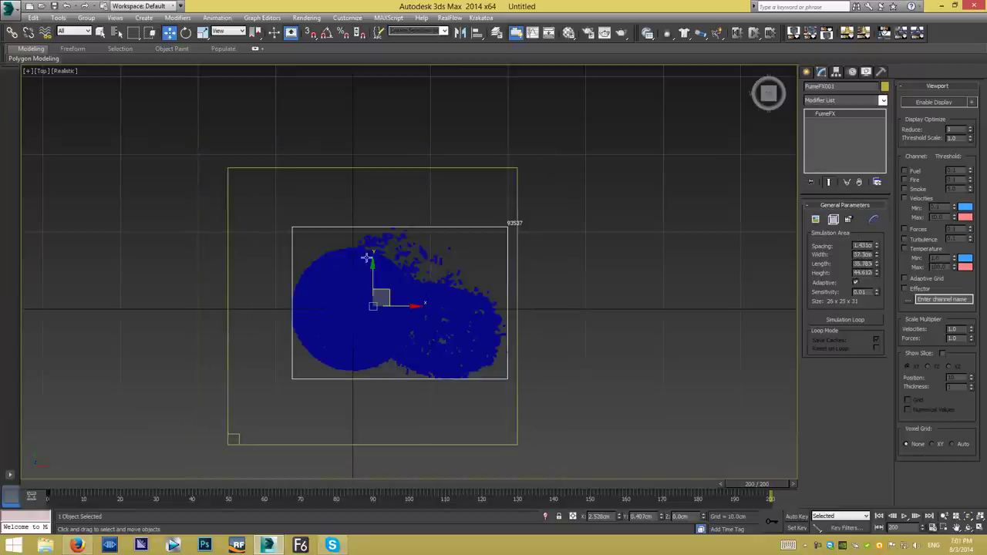
pyautogui.moveTo(388, 288); pyautogui.dragTo(398, 284)
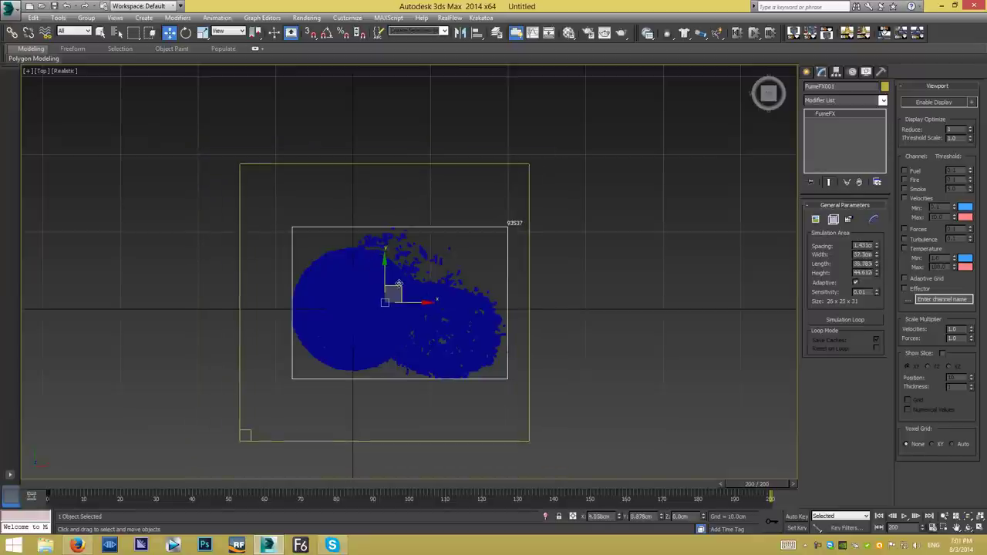
# Lower the container height to fit the particles and set grid spacing to 0.329.
pyautogui.press('l')
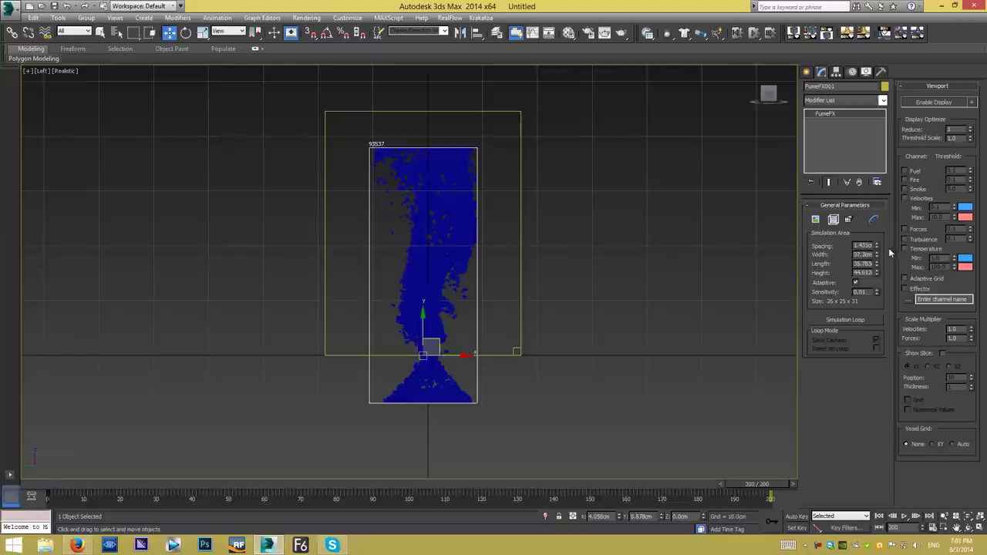
pyautogui.moveTo(878, 273); pyautogui.dragTo(877, 251)
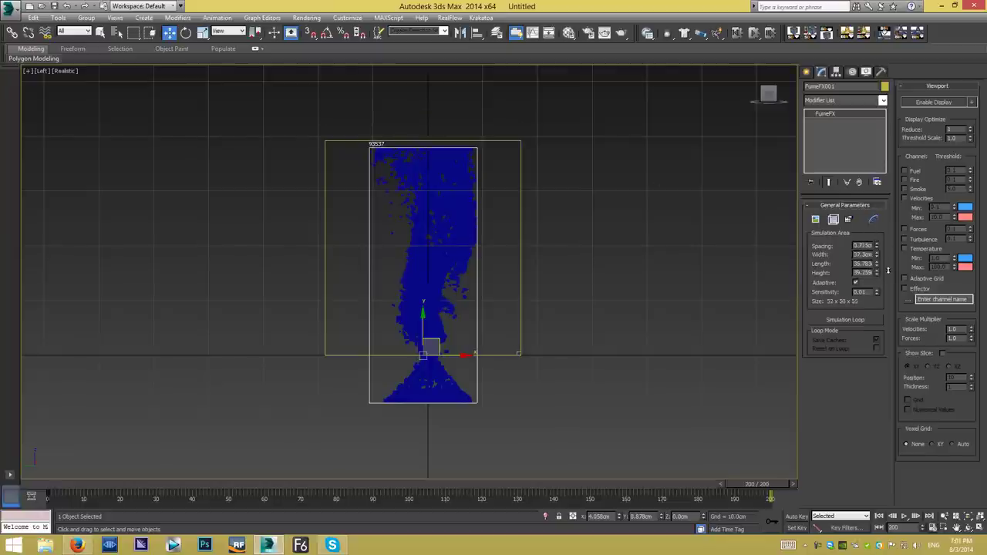
pyautogui.write('0.329')
pyautogui.press('Return')
pyautogui.scroll(-2, 469, 242)
pyautogui.moveTo(512, 238); pyautogui.dragTo(528, 242, button='middle')
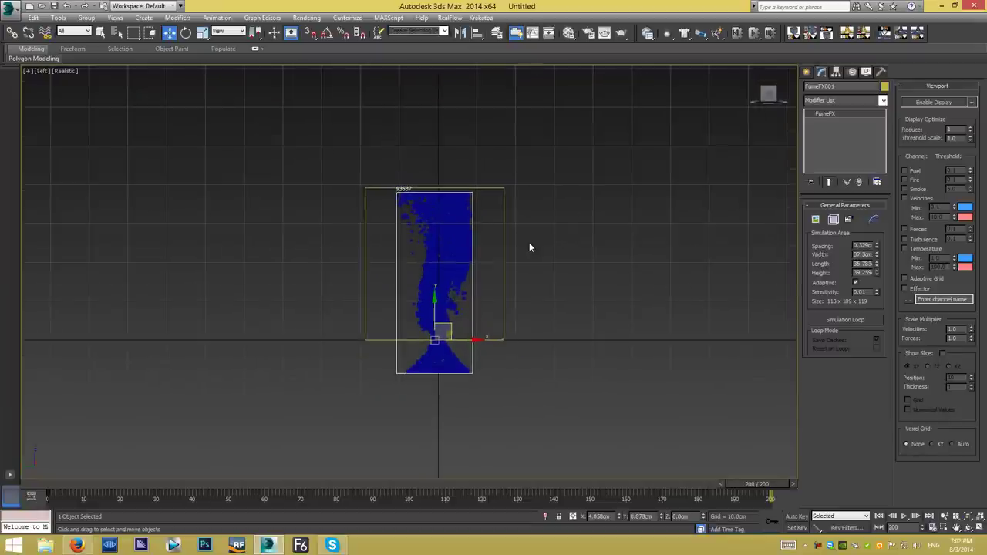
pyautogui.press('p')
pyautogui.keyDown('alt'); pyautogui.moveTo(596, 287); pyautogui.dragTo(350, 322, button='middle'); pyautogui.keyUp('alt')
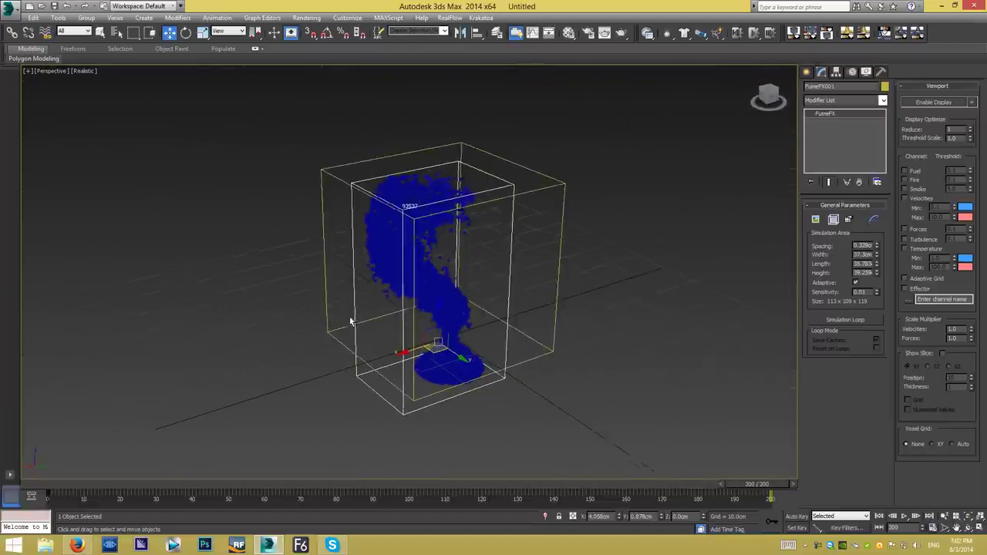
# Create a FumeFX Particle Src helper to the right of the container.
pyautogui.click(350, 323)
pyautogui.click(806, 71)
pyautogui.click(858, 88)
pyautogui.click(845, 103)
pyautogui.click(823, 182)
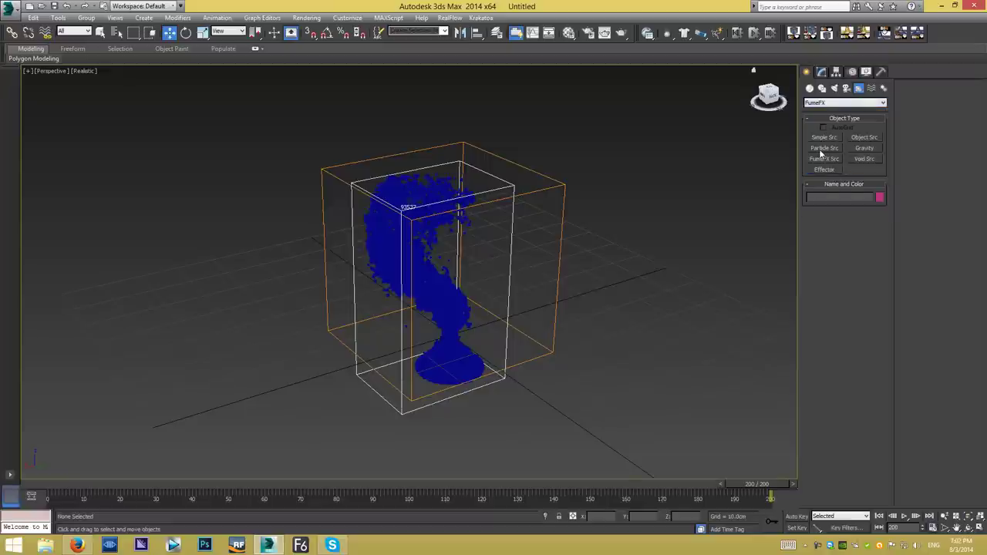
pyautogui.click(813, 148)
pyautogui.moveTo(624, 357); pyautogui.dragTo(633, 376)
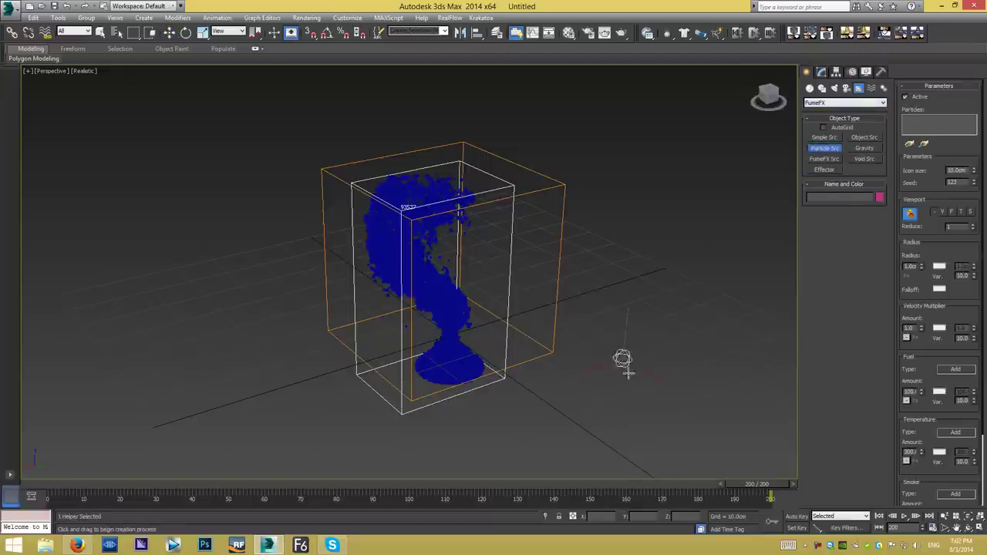
# Pick KrakatoaPRTLoader001 as the particle source's emitting object.
pyautogui.click(821, 71)
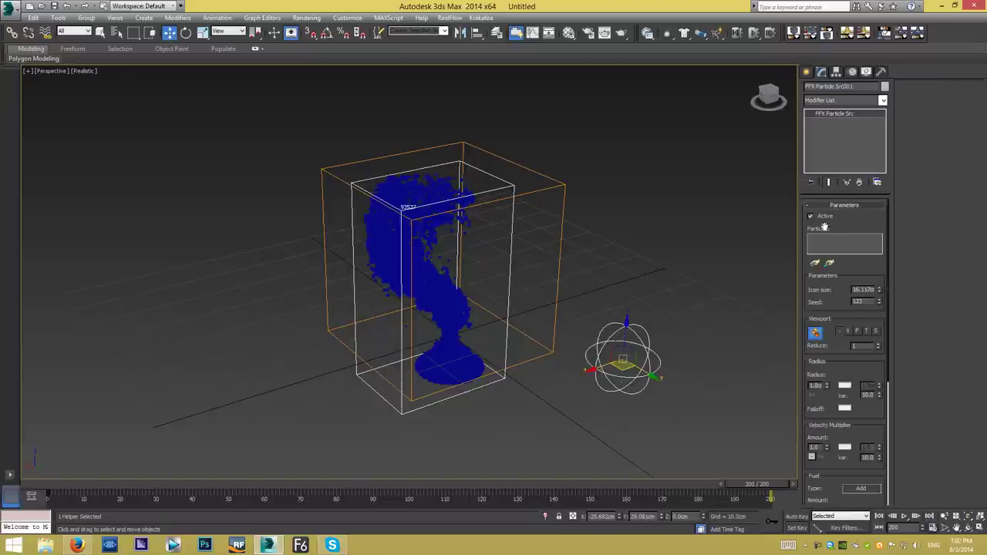
pyautogui.click(814, 263)
pyautogui.click(444, 293)
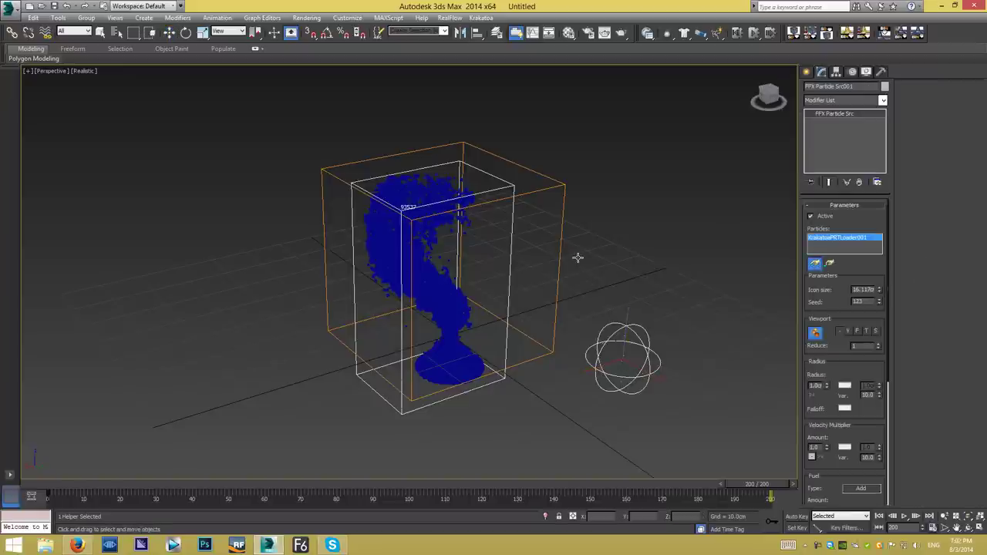
pyautogui.press('w')
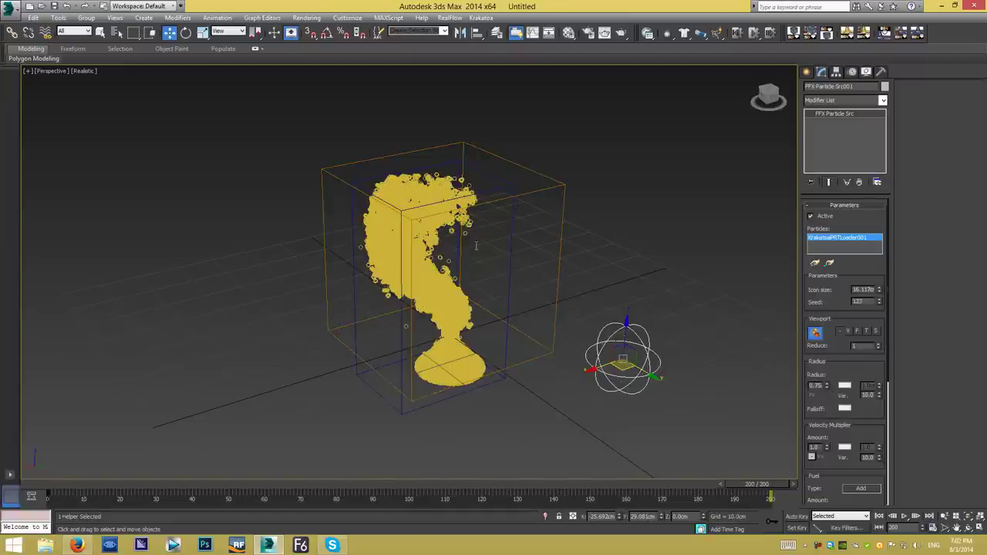
# Add the Krakatoa particle source to the FumeFX grid's object/source list.
pyautogui.click(507, 288)
pyautogui.moveTo(445, 267); pyautogui.dragTo(532, 220, button='middle')
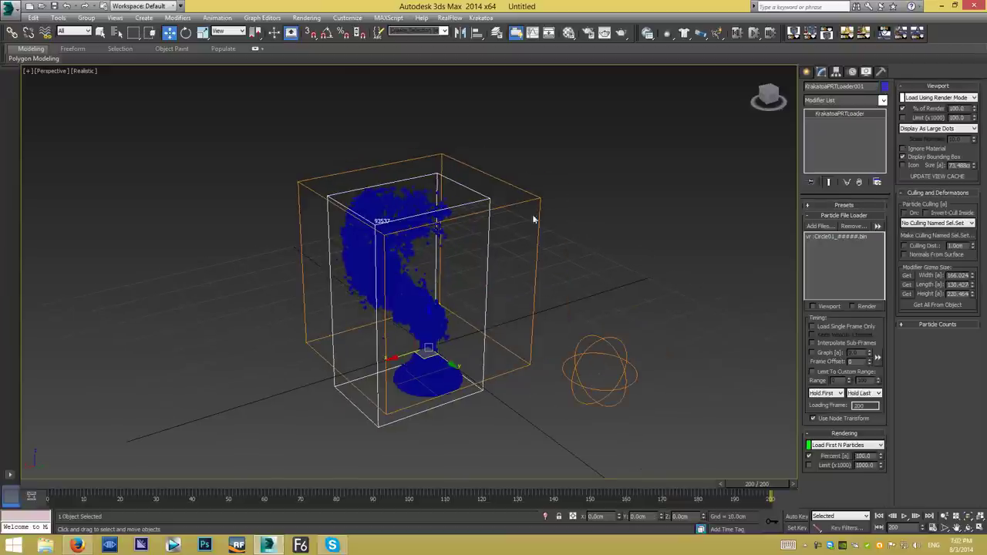
pyautogui.click(532, 210)
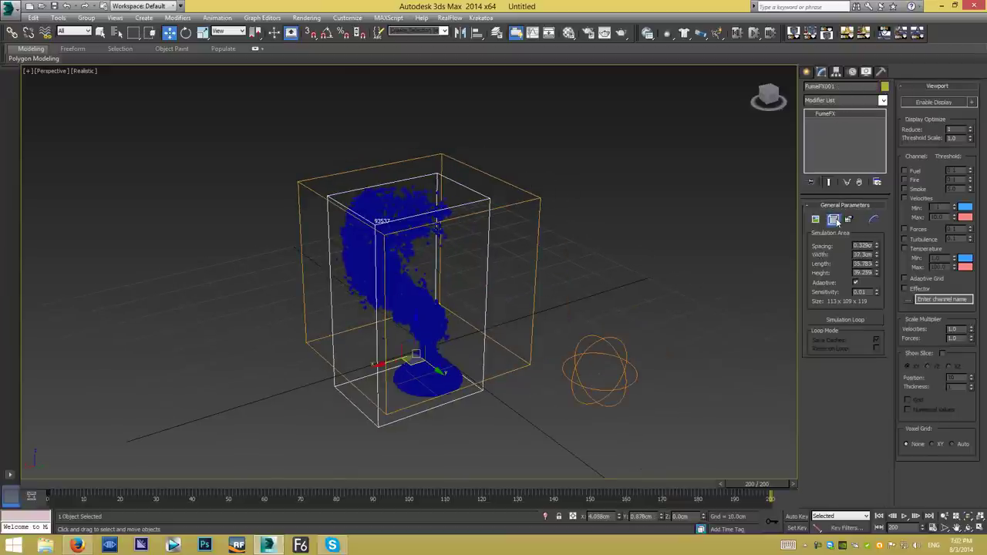
pyautogui.click(833, 219)
pyautogui.click(317, 71)
pyautogui.click(266, 209)
pyautogui.click(592, 375)
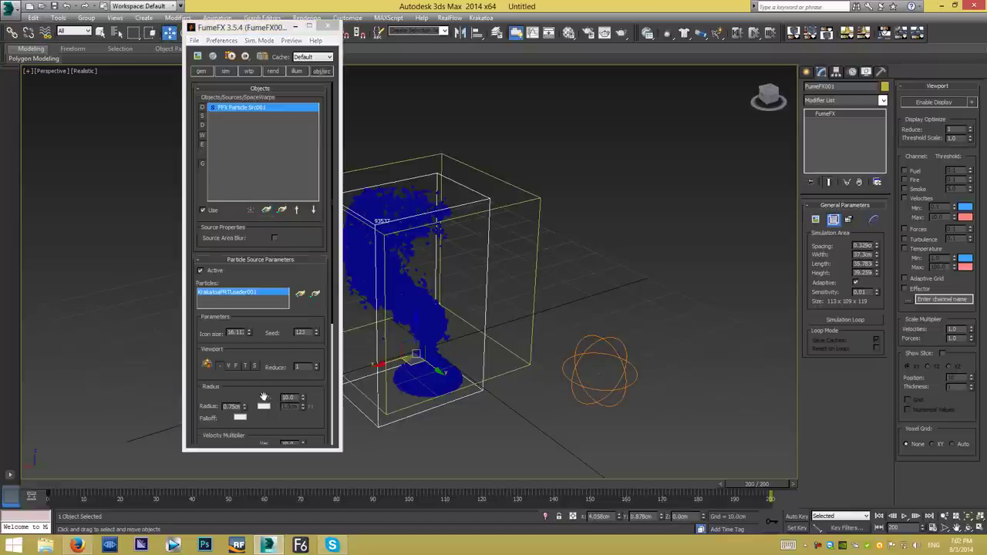
# Raise the turbulence noise detail and frames in the simulation settings.
pyautogui.moveTo(264, 397); pyautogui.dragTo(267, 190)
pyautogui.click(226, 71)
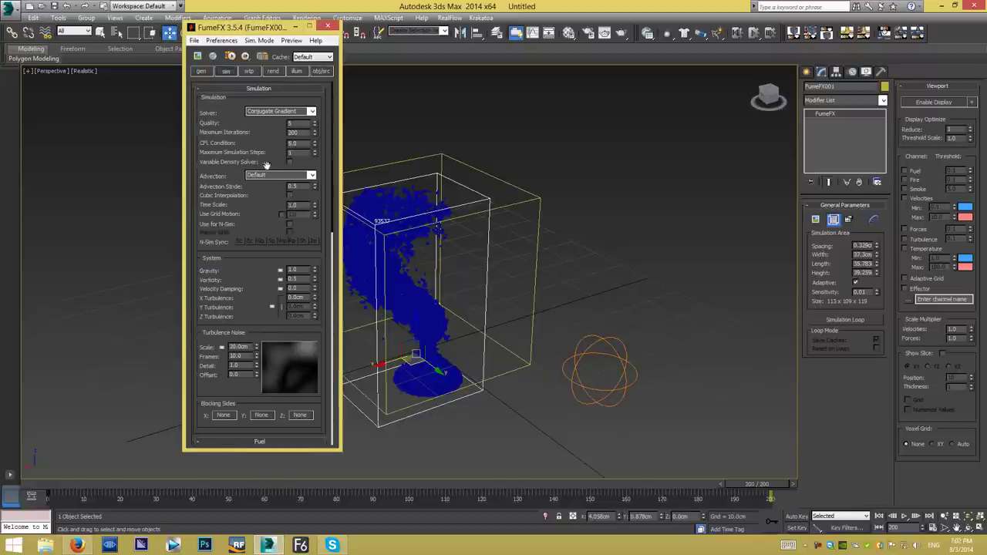
pyautogui.write('00')
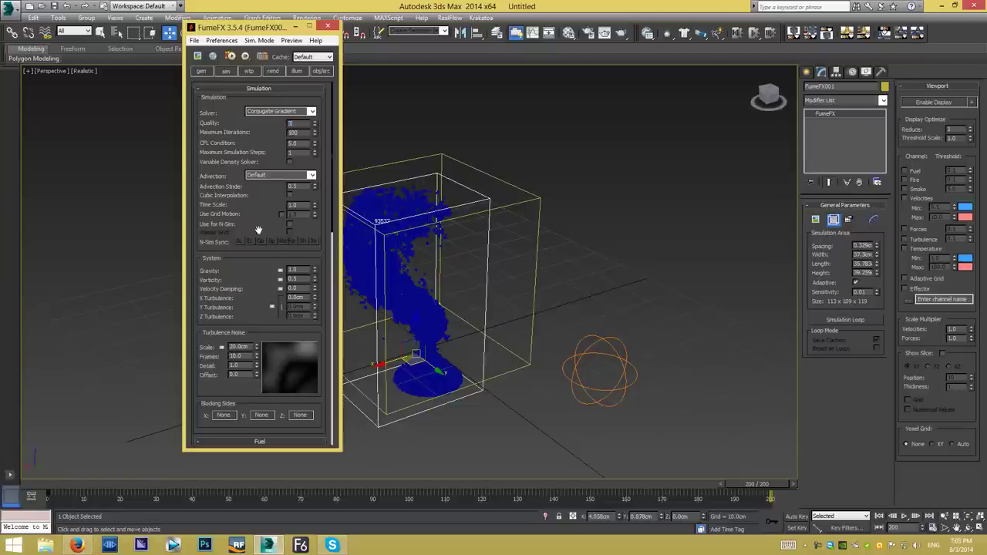
pyautogui.scroll(-2, 263, 285)
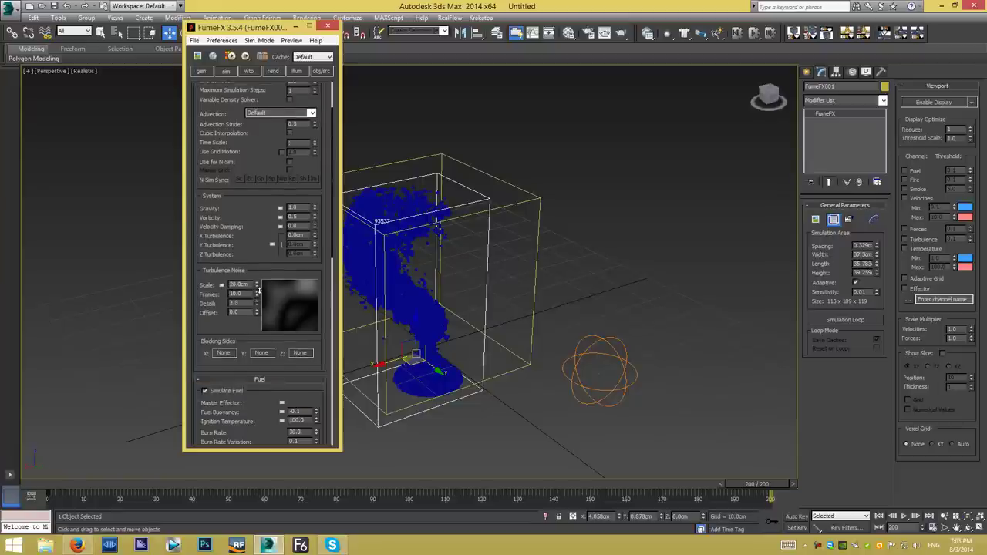
pyautogui.click(257, 300)
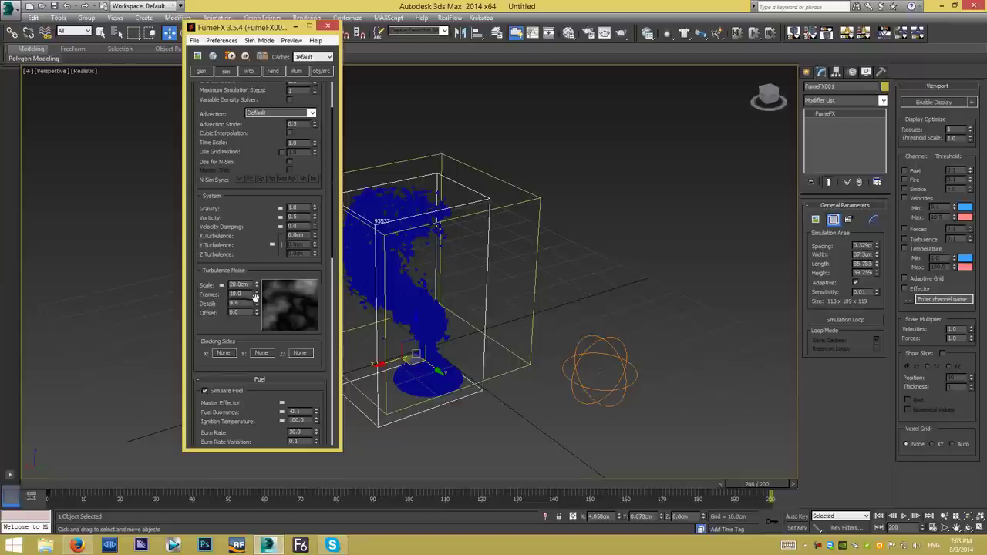
pyautogui.moveTo(258, 298); pyautogui.dragTo(258, 272)
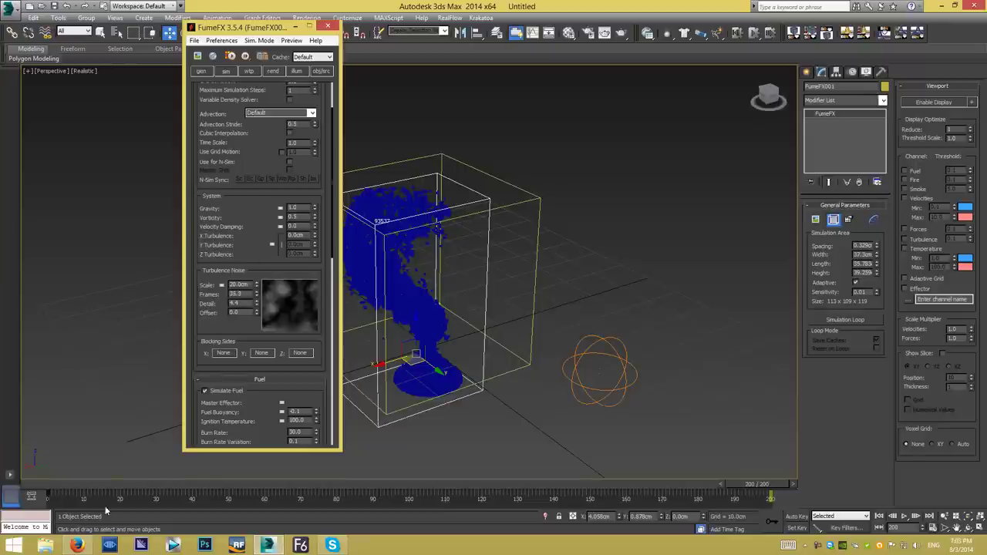
# Hide the Krakatoa particles with % of Render 0, then play the animation.
pyautogui.click(431, 311)
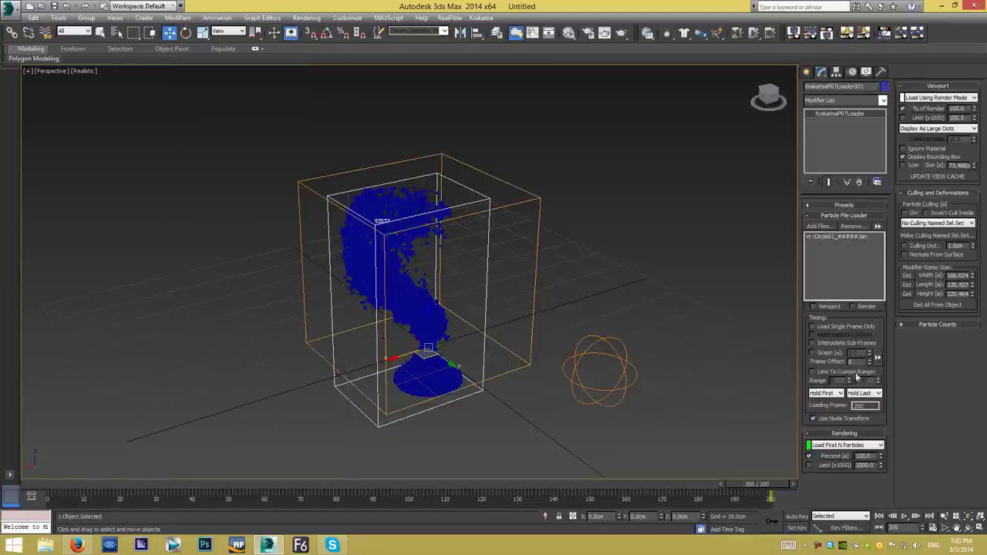
pyautogui.moveTo(973, 109); pyautogui.dragTo(626, 209)
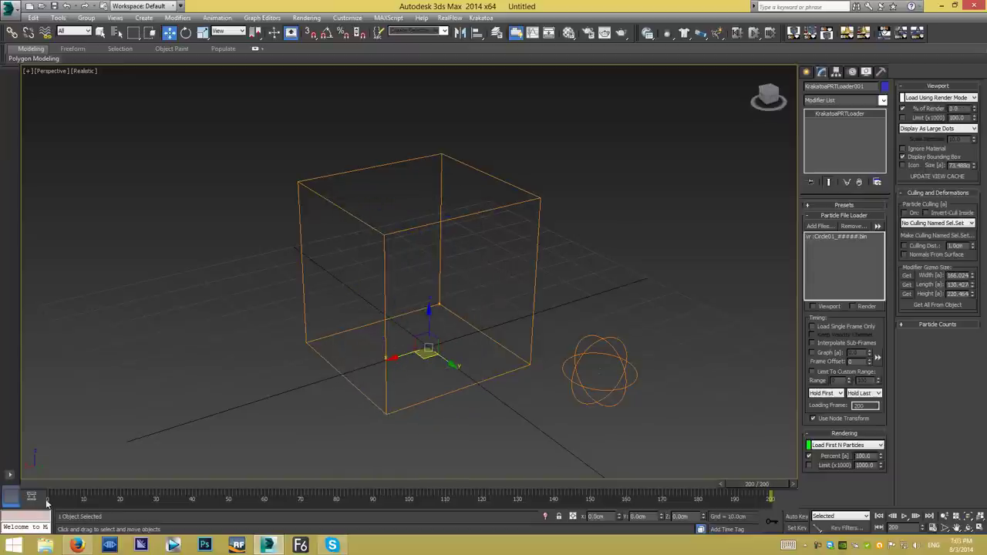
pyautogui.click(534, 258)
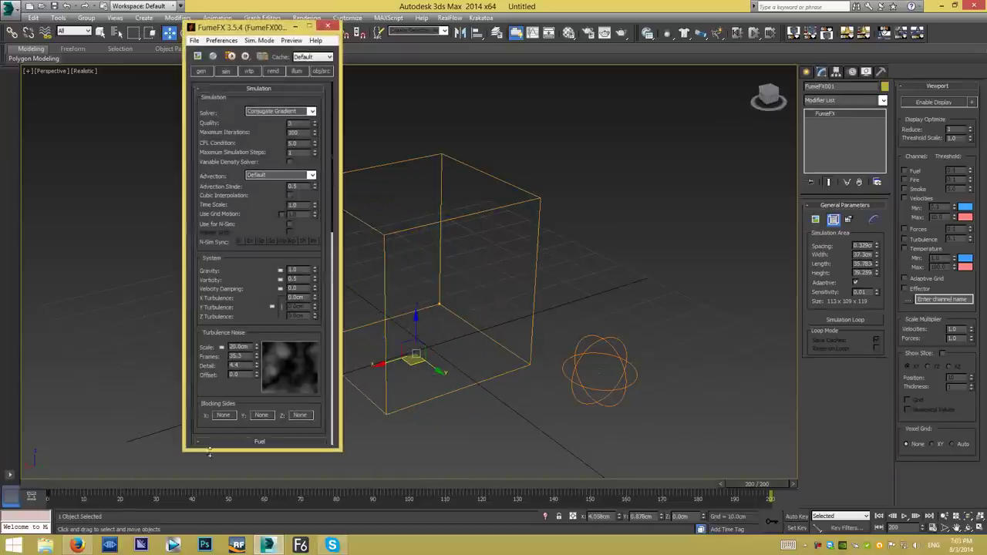
pyautogui.click(60, 484)
pyautogui.press('/')
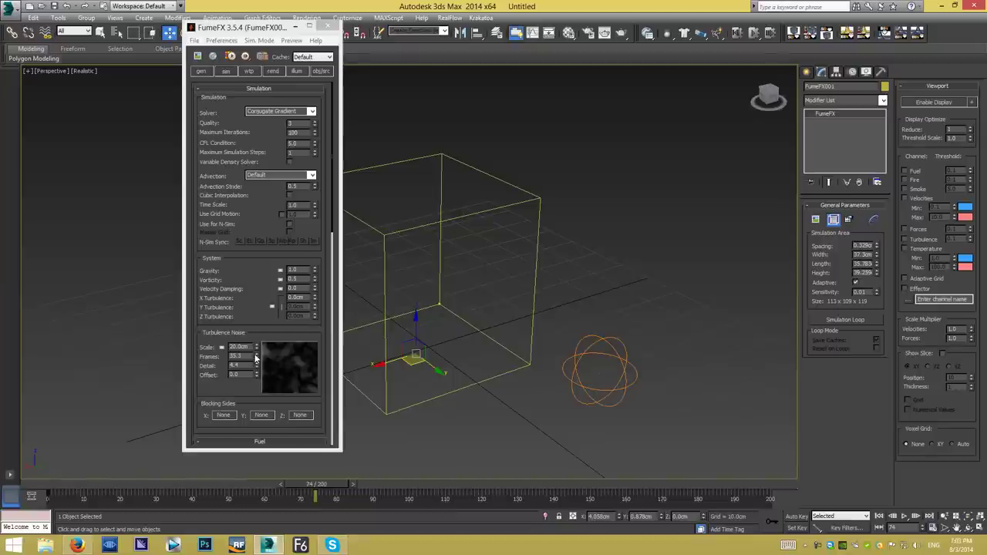
pyautogui.moveTo(256, 357); pyautogui.dragTo(248, 233)
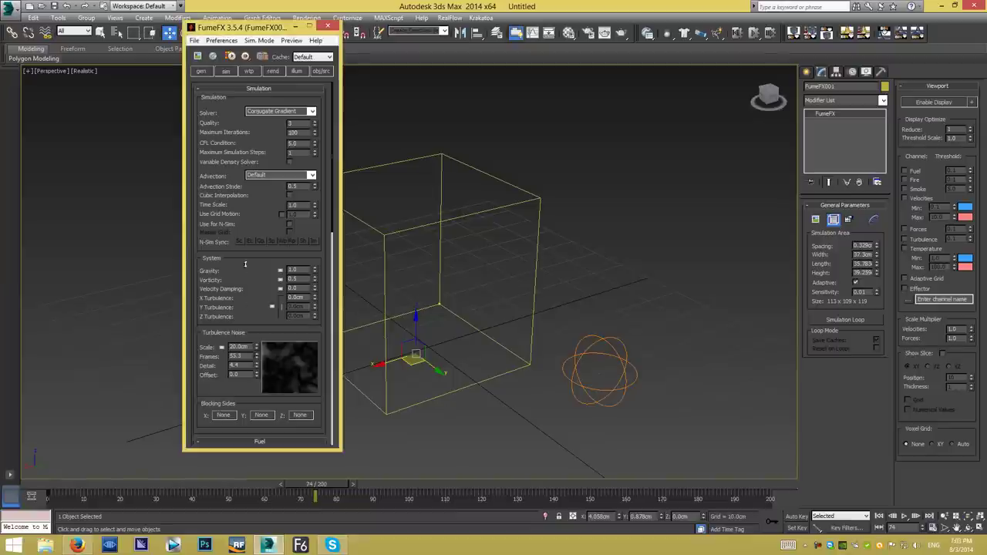
pyautogui.click(904, 516)
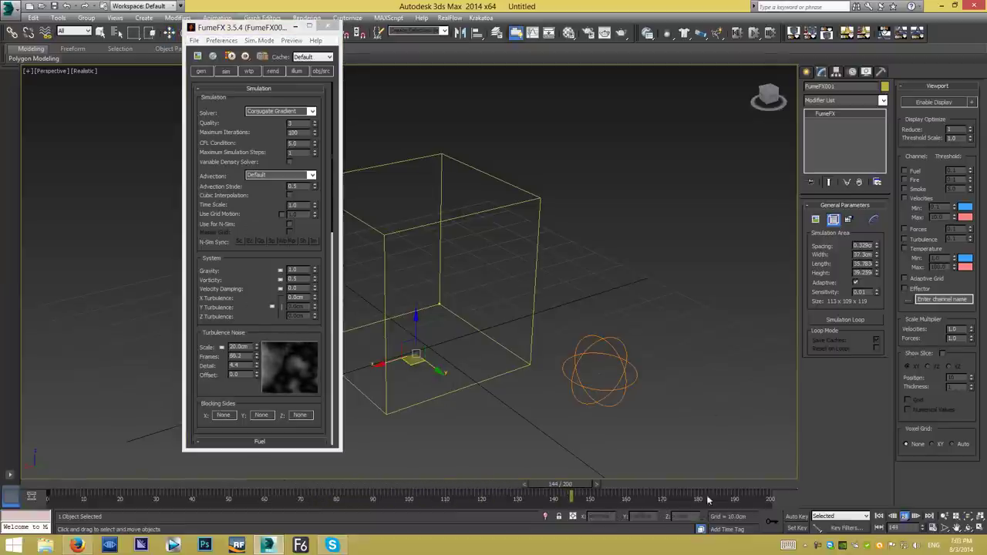
# Set turbulence frames to 60 and shrink the noise scale to about 8 cm.
pyautogui.doubleClick(235, 356)
pyautogui.write('10')
pyautogui.press('Return')
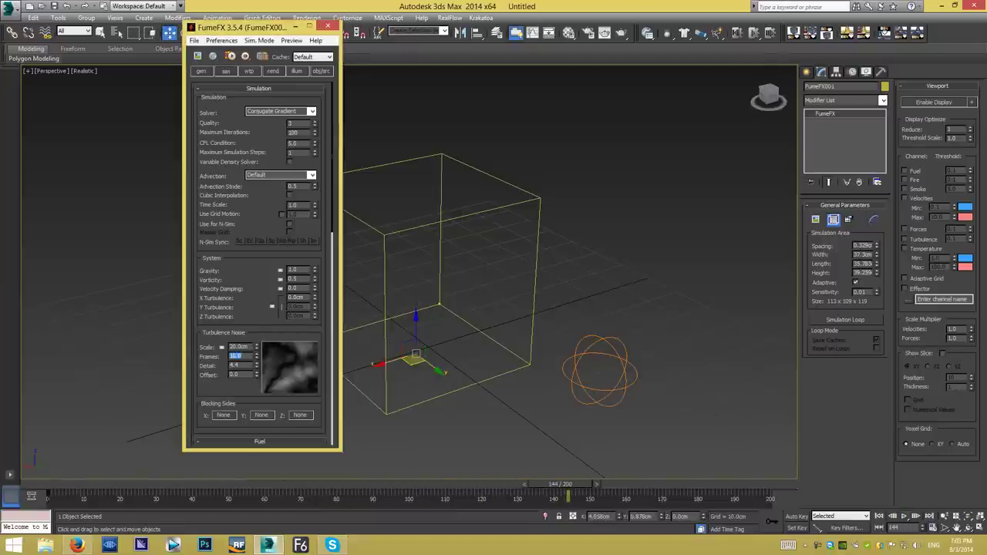
pyautogui.click(299, 386)
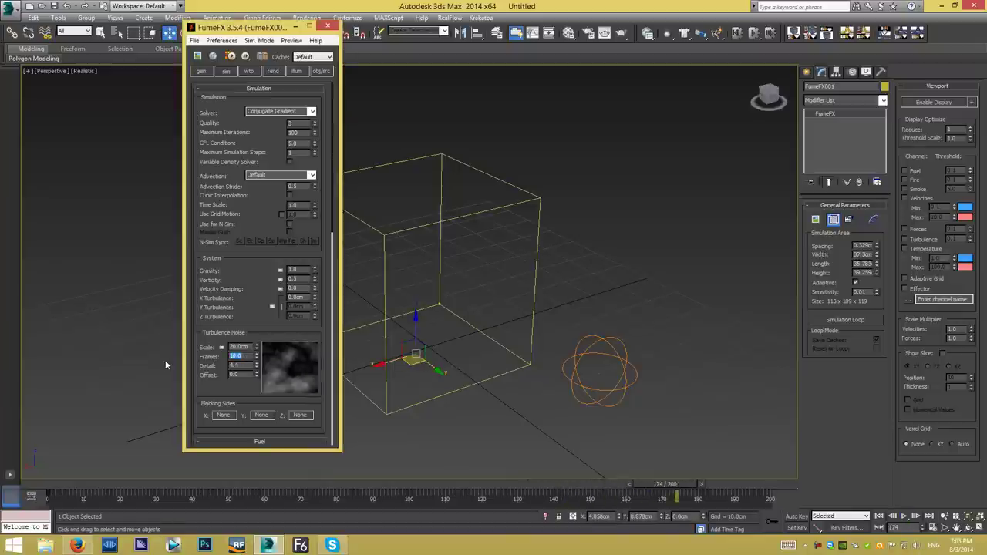
pyautogui.write('60')
pyautogui.press('Return')
pyautogui.moveTo(256, 348)
pyautogui.mouseDown()
pyautogui.moveTo(283, 370)
pyautogui.moveTo(250, 345)
pyautogui.mouseUp()
pyautogui.scroll(-5, 219, 255)
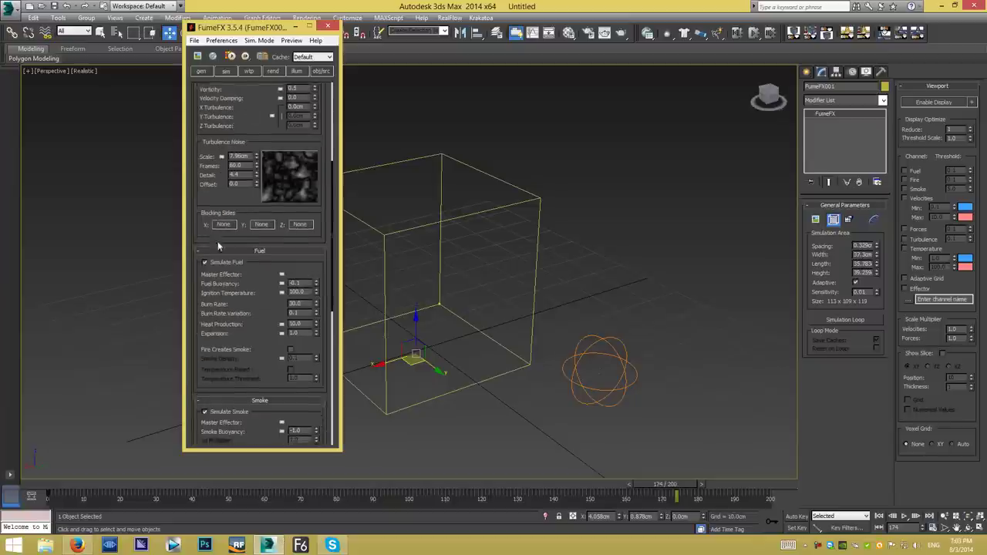
pyautogui.click(228, 250)
pyautogui.scroll(2, 280, 370)
# Review the general tab's cache and file options and browse for the output folder.
pyautogui.click(204, 71)
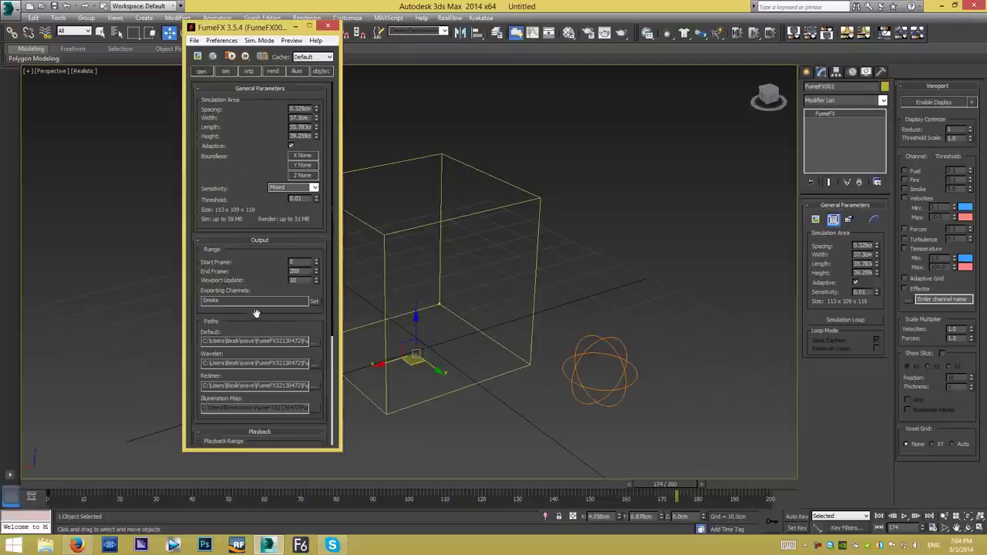
pyautogui.click(307, 57)
pyautogui.click(251, 43)
pyautogui.click(248, 52)
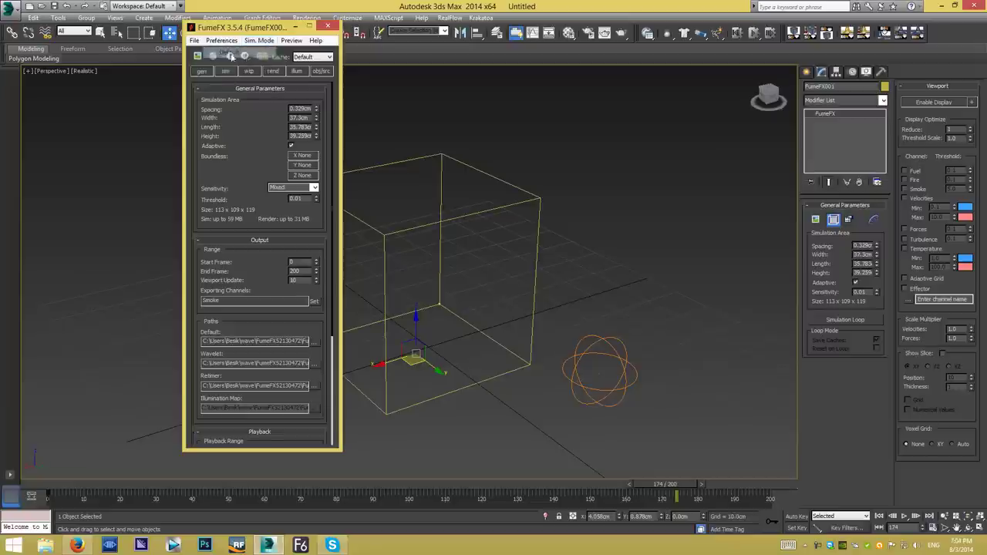
pyautogui.click(254, 41)
pyautogui.click(230, 92)
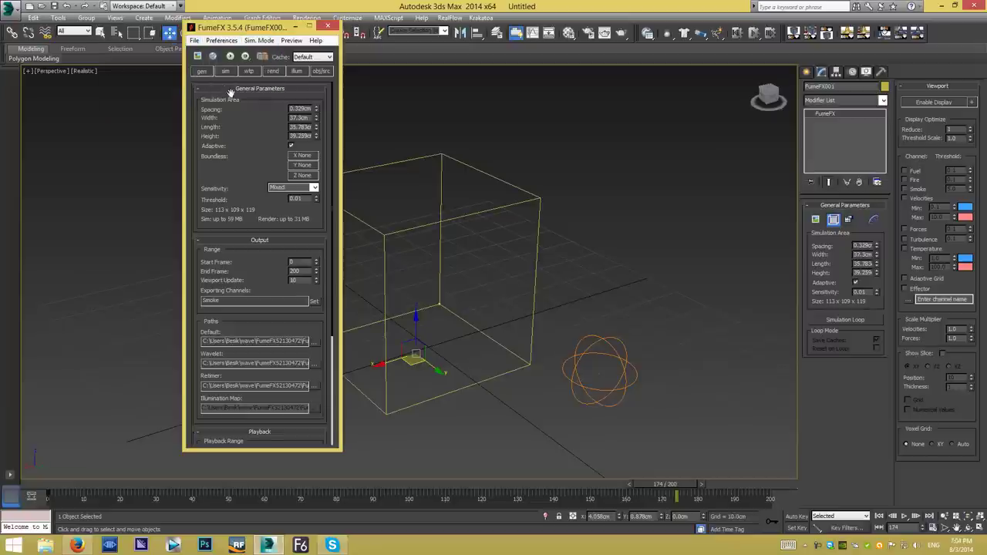
pyautogui.click(313, 341)
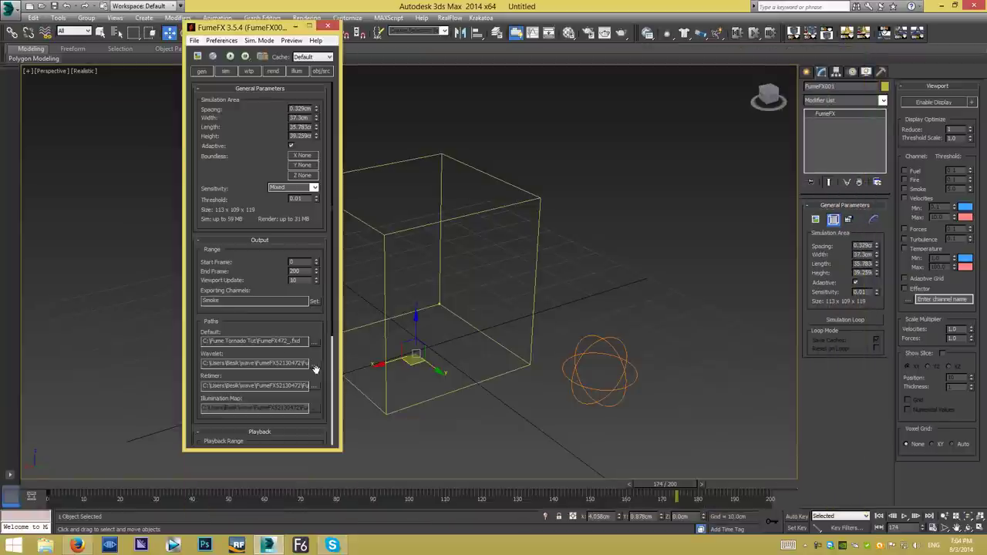
# Save the wavelet and retimer cache paths in the Fume Tornado Tut folder.
pyautogui.click(314, 364)
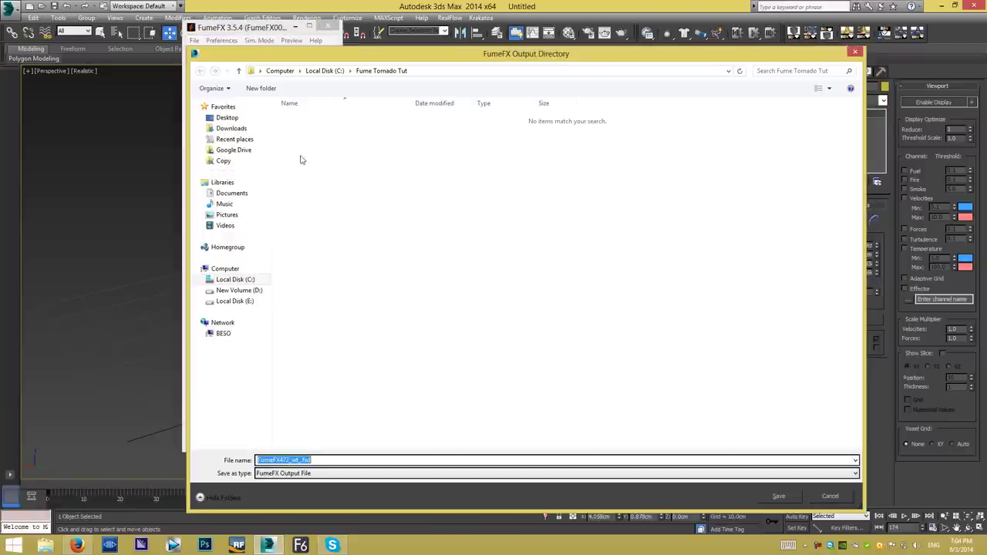
pyautogui.click(778, 497)
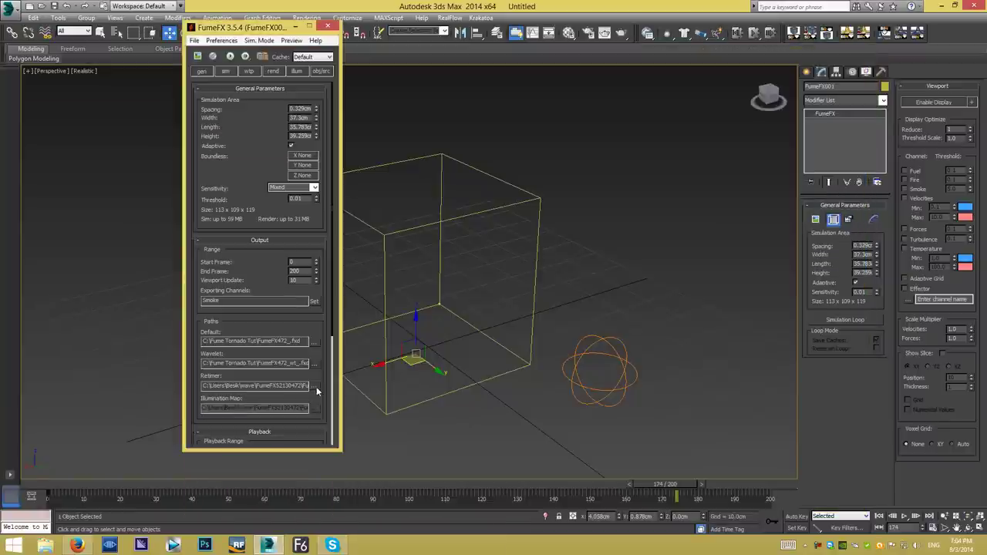
pyautogui.click(313, 386)
pyautogui.click(779, 498)
# Set the FumeFX default output path to C:\Fume Tornado Tut in Preferences.
pyautogui.click(221, 40)
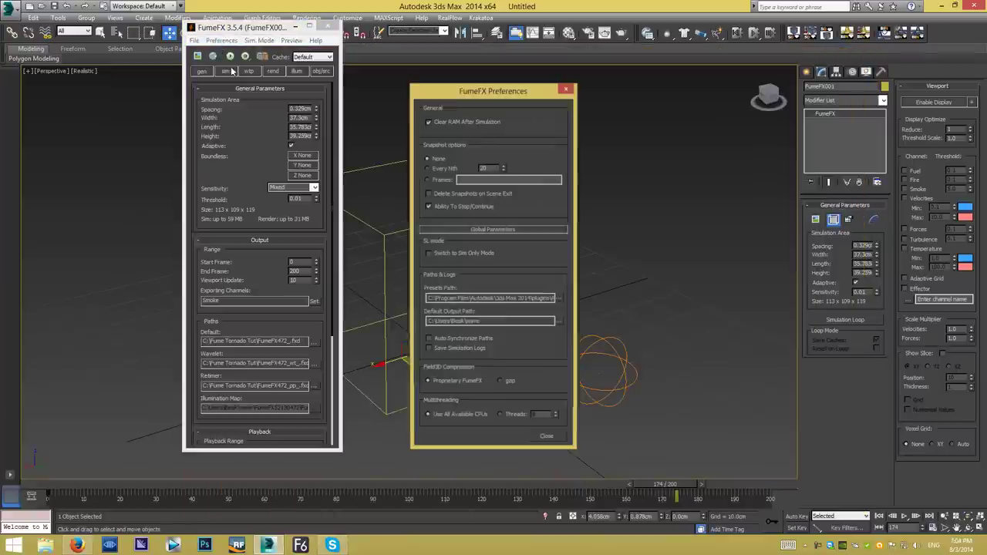
pyautogui.click(560, 322)
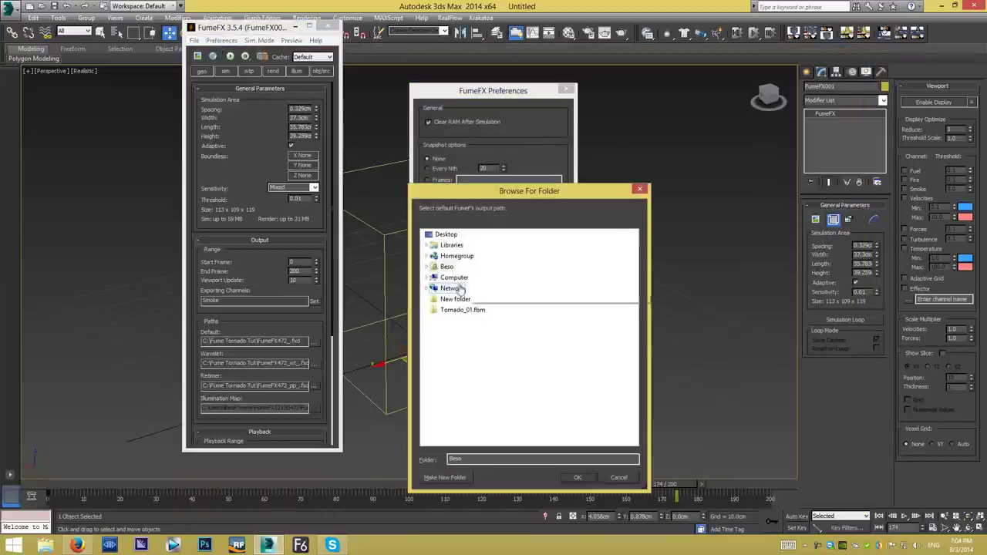
pyautogui.click(430, 277)
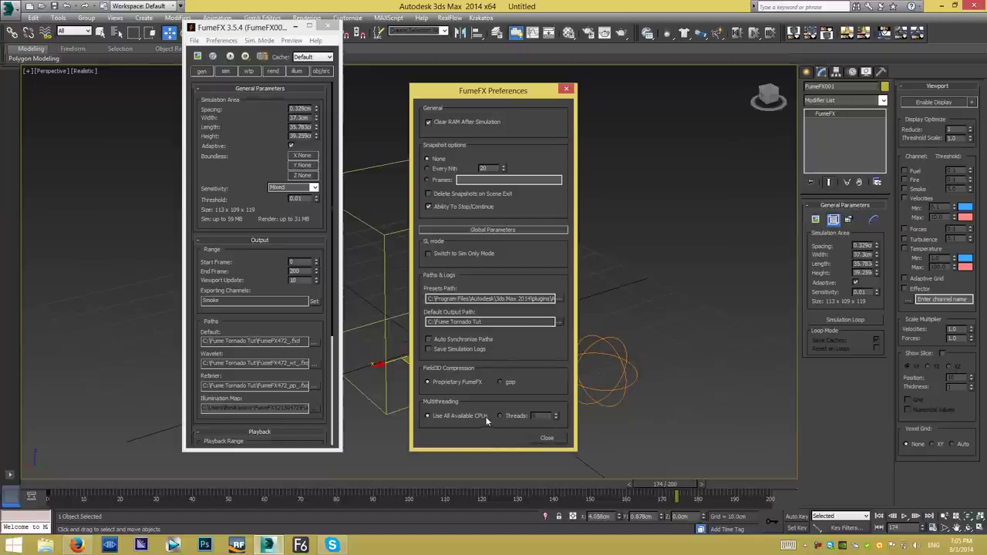
pyautogui.click(550, 438)
pyautogui.scroll(1, 493, 255)
pyautogui.scroll(1, 503, 257)
pyautogui.moveTo(500, 296); pyautogui.dragTo(486, 301, button='middle')
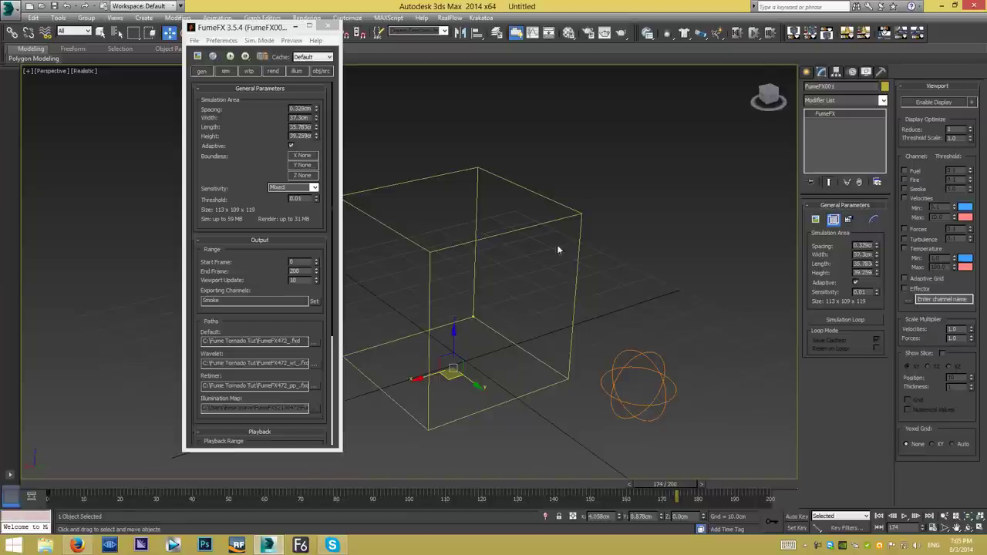
# Open the FumeFX output preview from the simulation settings and move it aside.
pyautogui.moveTo(400, 291)
pyautogui.keyDown('alt'); pyautogui.mouseDown(button='middle')
pyautogui.moveTo(469, 288)
pyautogui.moveTo(529, 327)
pyautogui.moveTo(568, 273)
pyautogui.mouseUp(button='middle'); pyautogui.keyUp('alt')
pyautogui.click(226, 71)
pyautogui.scroll(-2, 309, 231)
pyautogui.scroll(-2, 316, 229)
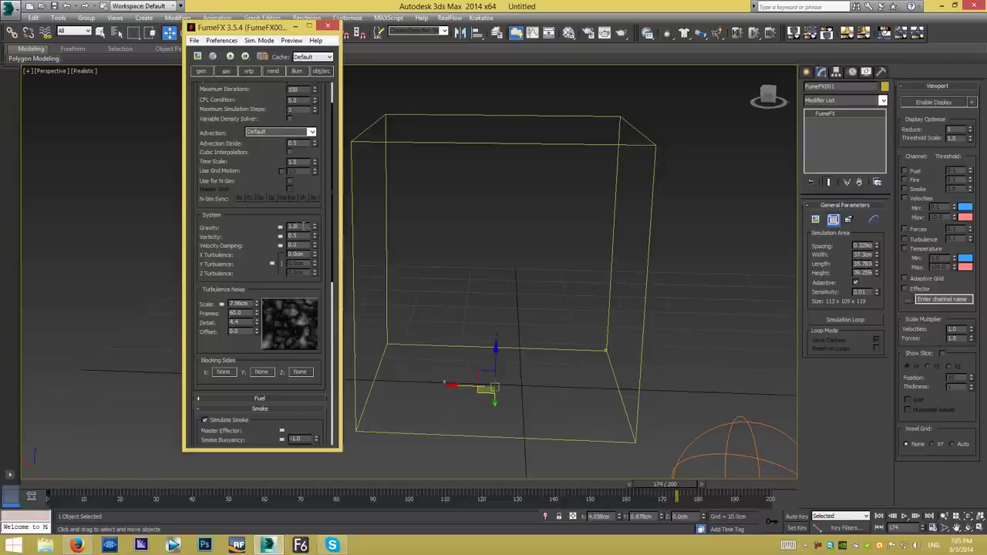
pyautogui.scroll(-3, 255, 308)
pyautogui.scroll(-2, 251, 339)
pyautogui.scroll(-1, 262, 293)
pyautogui.click(197, 60)
pyautogui.moveTo(441, 224); pyautogui.dragTo(206, 124)
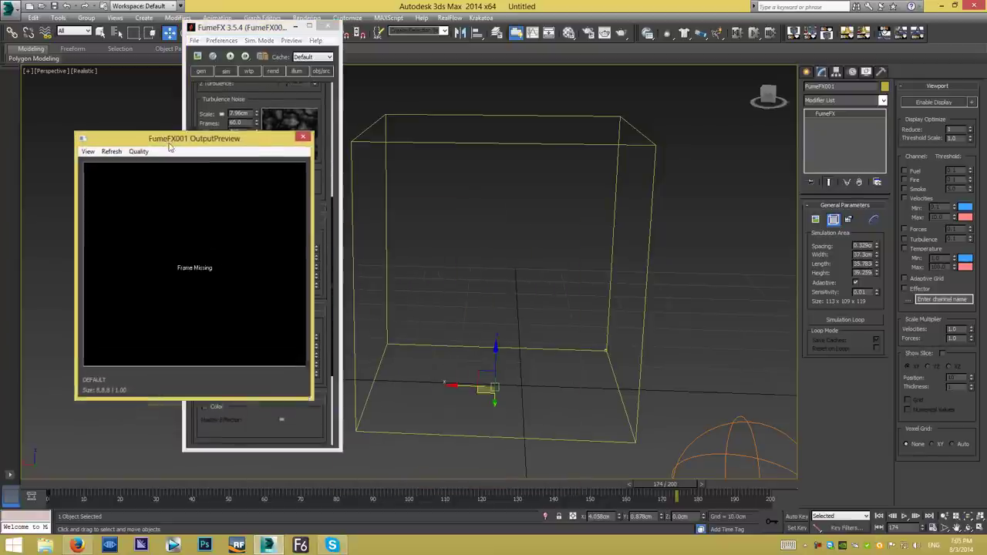
pyautogui.moveTo(336, 385); pyautogui.dragTo(272, 323)
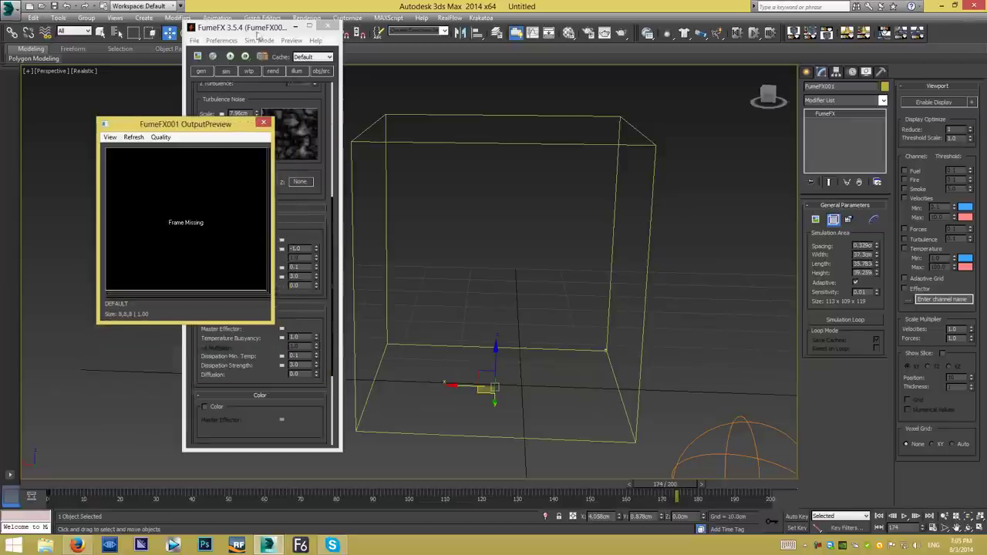
# Run the smoke simulation, stop it at frame 118, and close the preview.
pyautogui.click(229, 59)
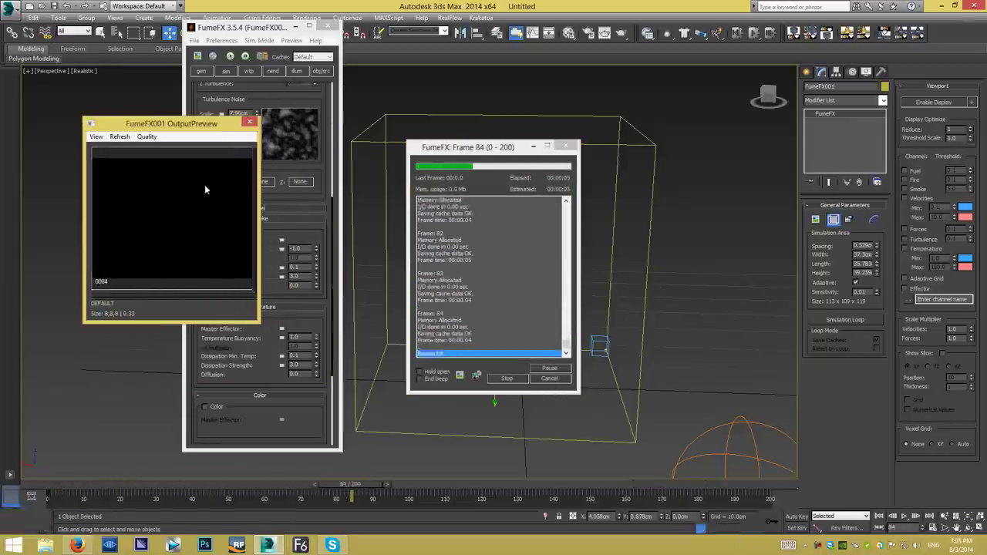
pyautogui.click(548, 379)
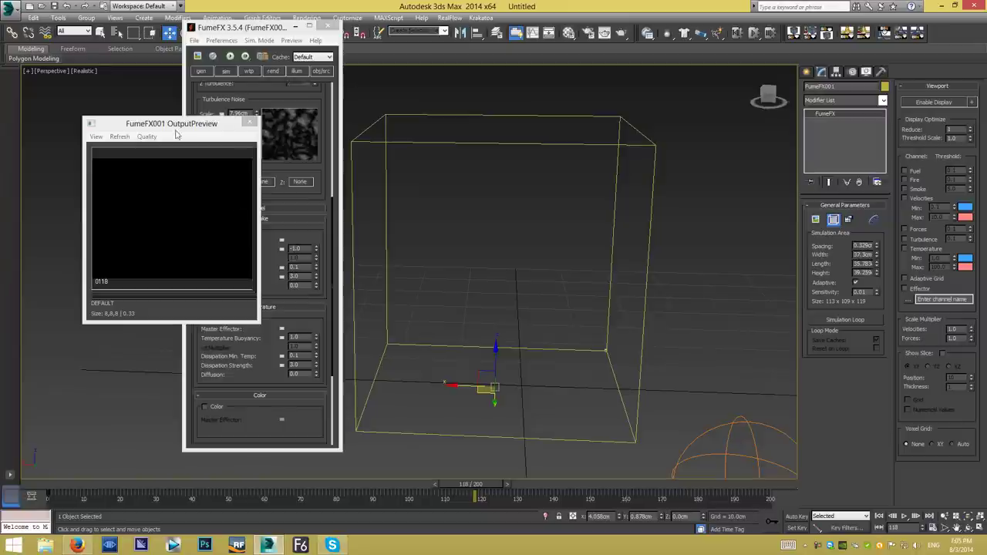
pyautogui.moveTo(176, 128); pyautogui.dragTo(492, 144)
pyautogui.scroll(-5, 236, 302)
pyautogui.scroll(-3, 236, 301)
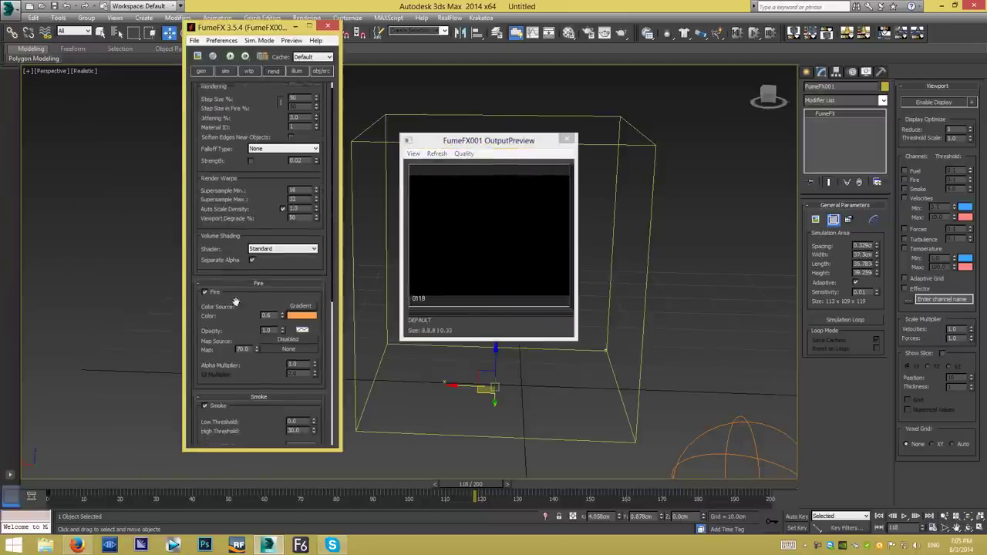
pyautogui.scroll(-1, 236, 302)
pyautogui.click(255, 248)
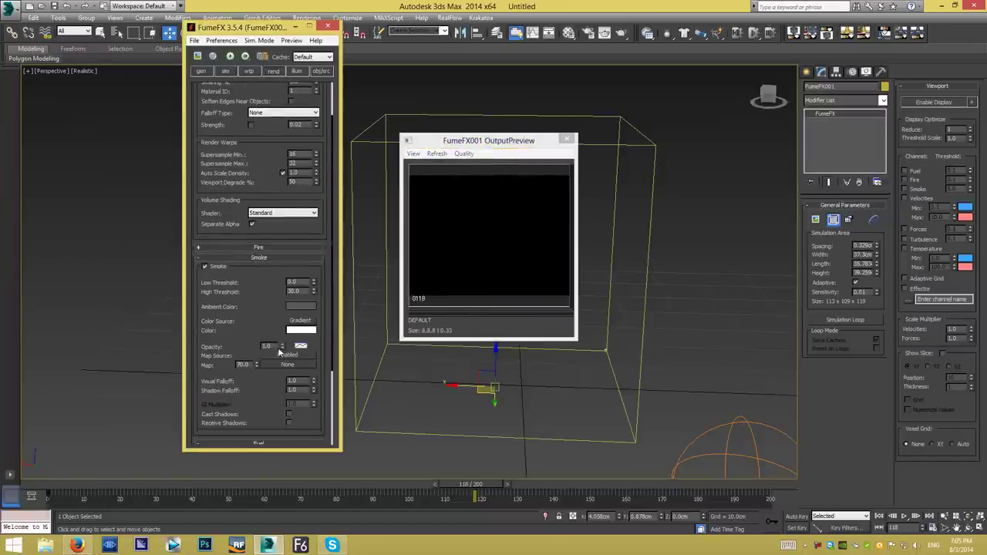
pyautogui.click(567, 140)
# Set KrakatoaPRTLoader001's viewport % of Render to 100.
pyautogui.press('h')
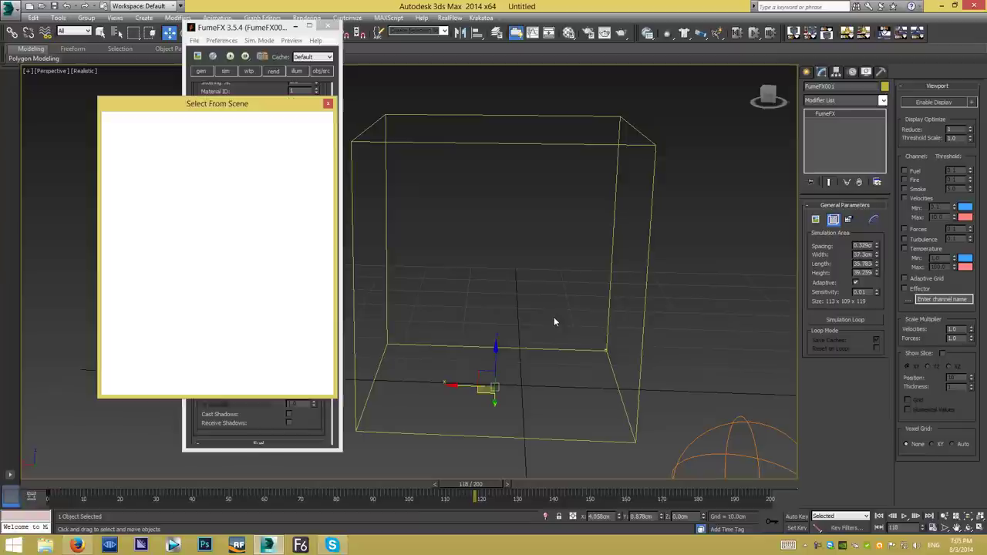
pyautogui.press('Down')
pyautogui.press('Return')
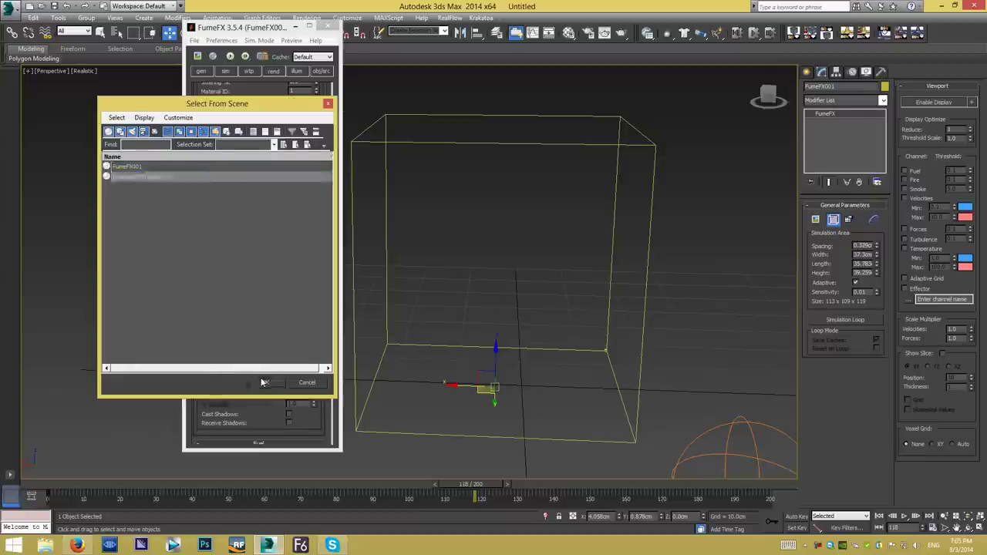
pyautogui.write('100')
pyautogui.press('Return')
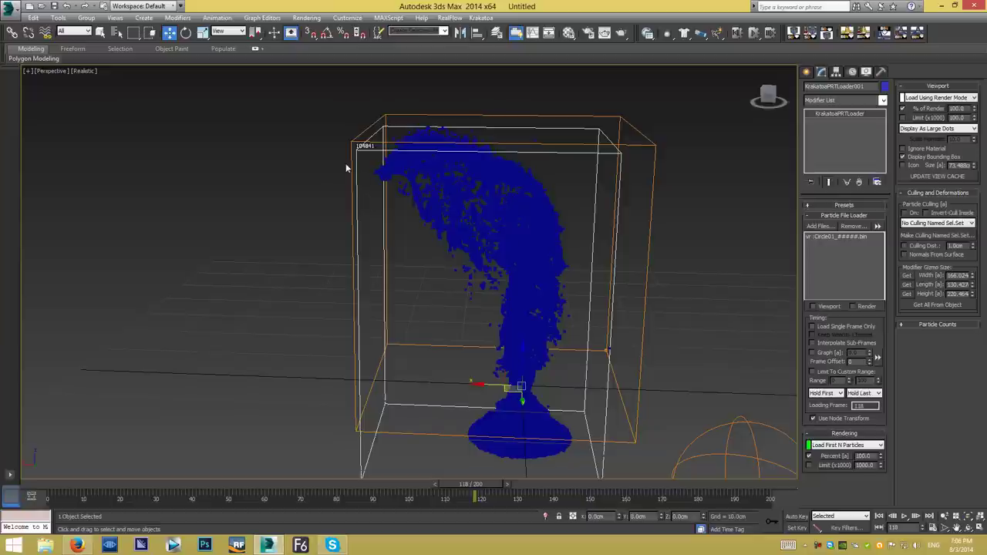
# Rerun the FumeFX001 smoke simulation while watching the output preview, then stop it.
pyautogui.click(354, 168)
pyautogui.click(230, 57)
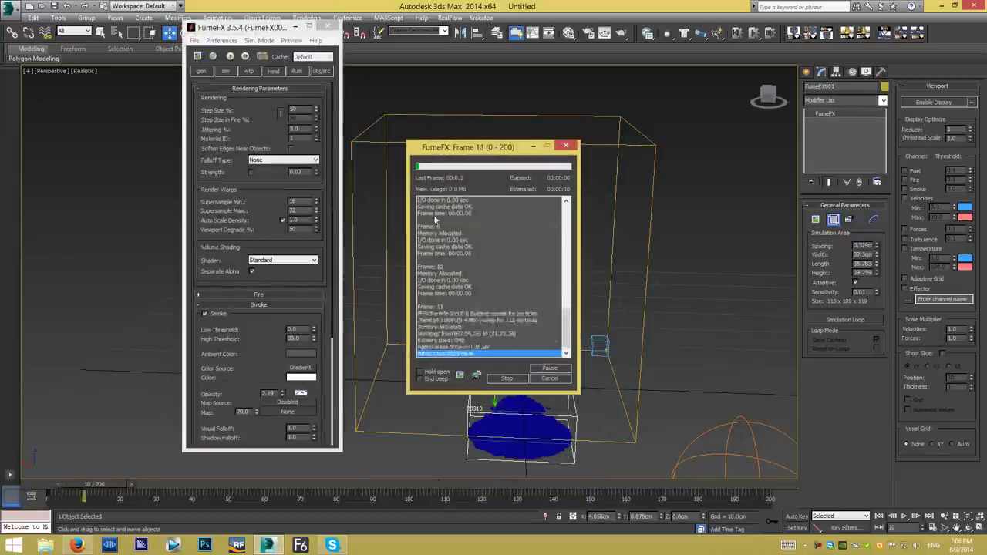
pyautogui.click(460, 375)
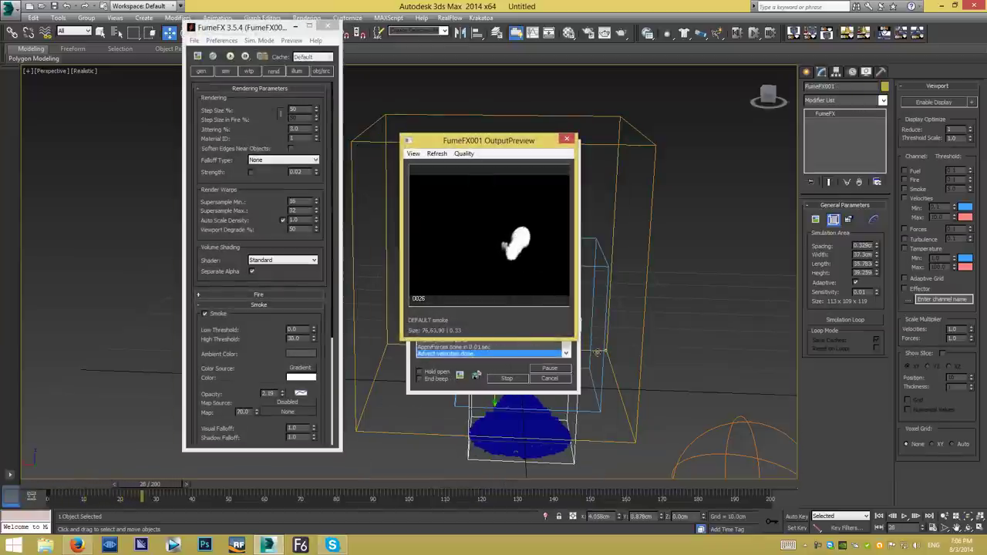
pyautogui.scroll(3, 631, 414)
pyautogui.scroll(3, 631, 414)
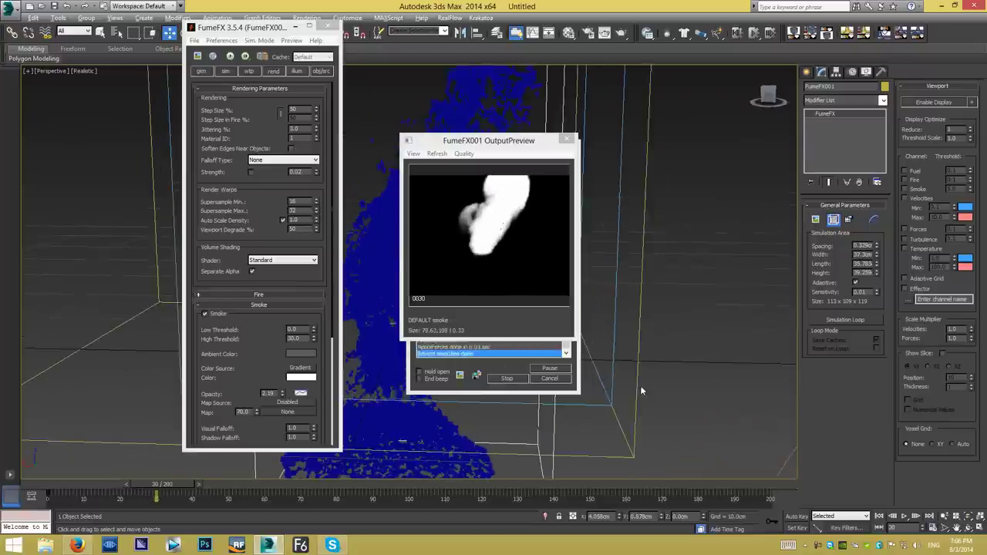
pyautogui.scroll(-3, 644, 382)
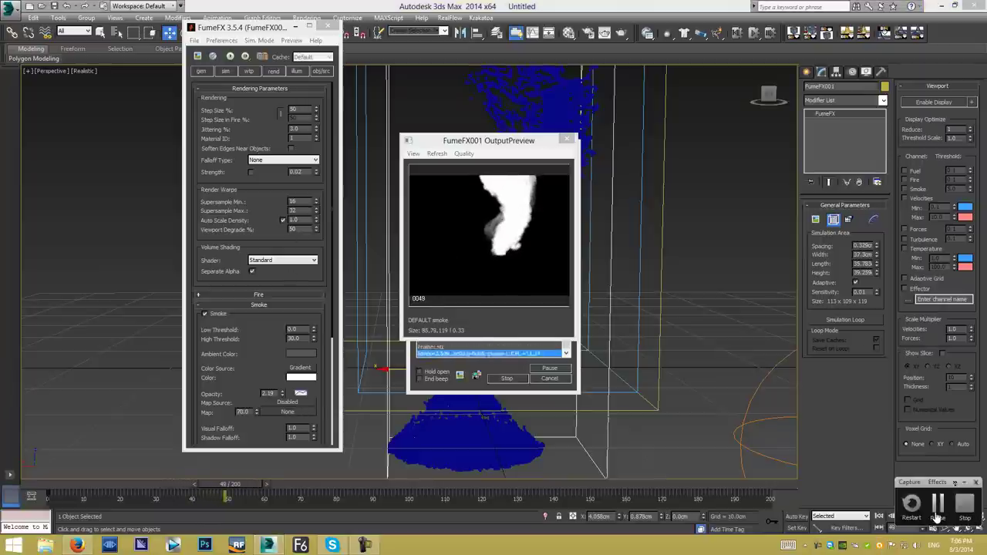
pyautogui.click(557, 381)
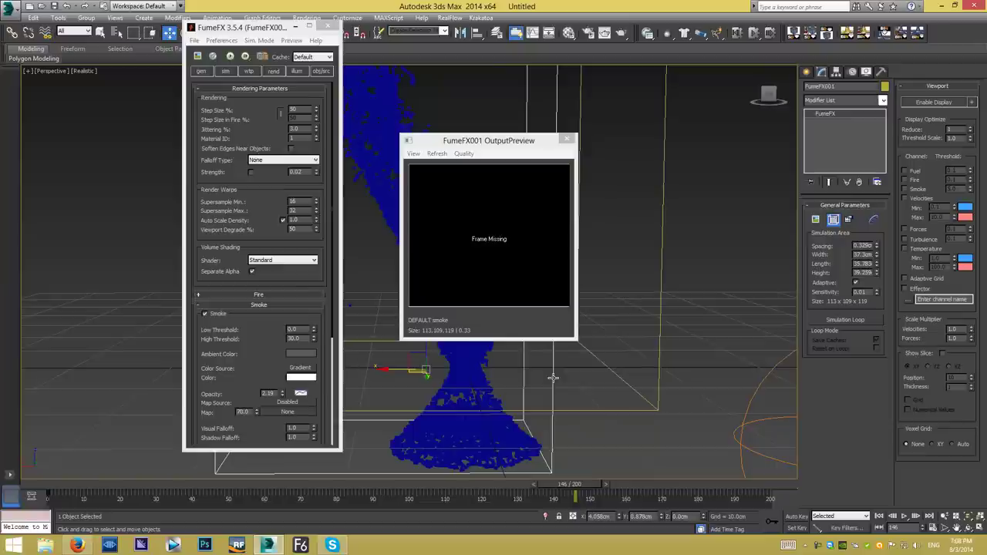
# Scrub to frame 106 to inspect the smoke plume, then close the FumeFX windows.
pyautogui.moveTo(568, 483)
pyautogui.mouseDown()
pyautogui.moveTo(344, 500)
pyautogui.moveTo(573, 490)
pyautogui.mouseUp()
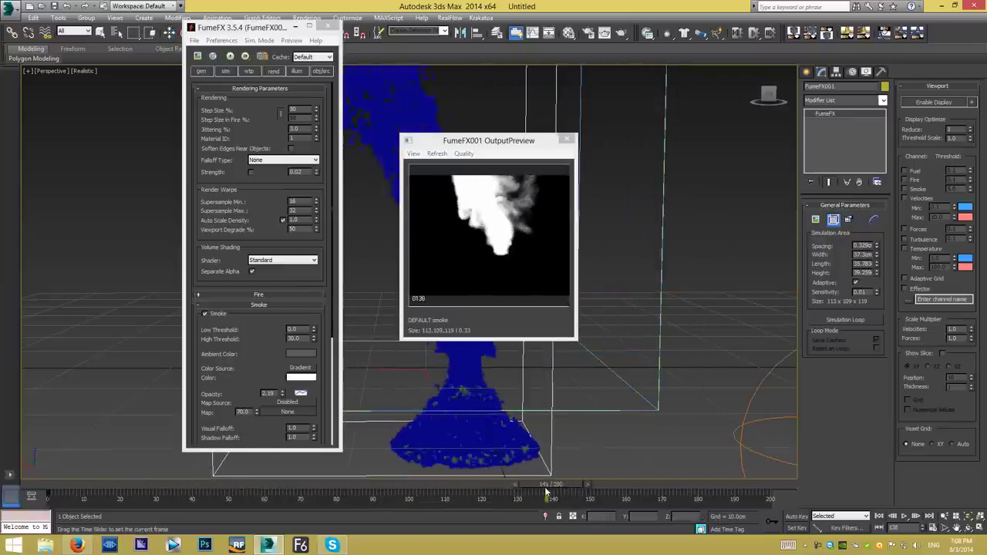
pyautogui.press('w')
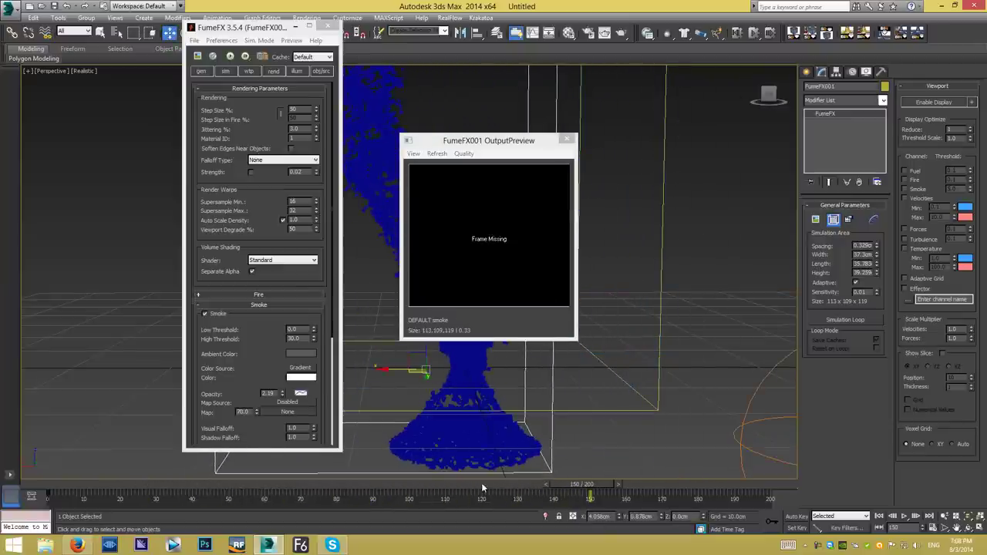
pyautogui.moveTo(482, 487); pyautogui.dragTo(428, 487)
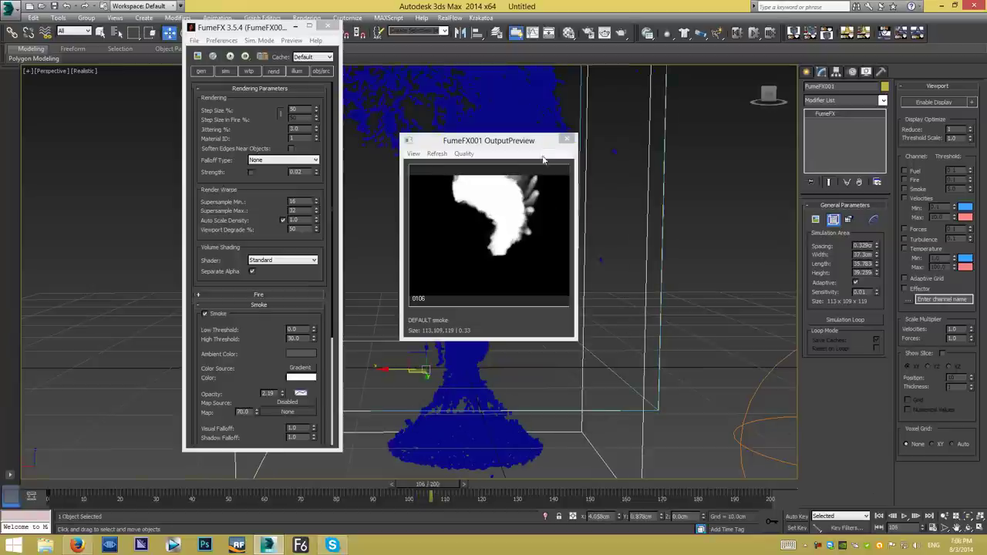
pyautogui.keyDown('alt'); pyautogui.moveTo(632, 336); pyautogui.dragTo(641, 421, button='middle'); pyautogui.keyUp('alt')
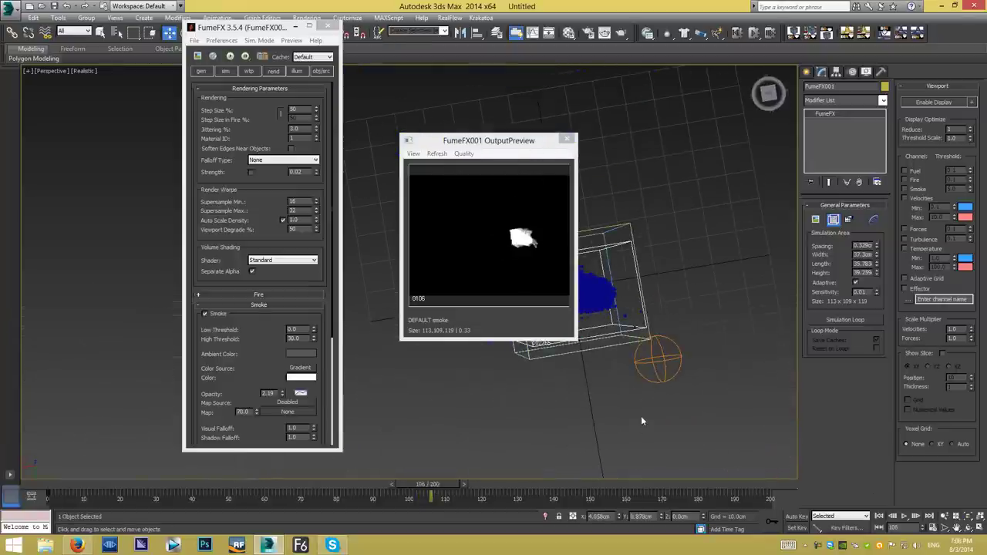
pyautogui.moveTo(509, 140); pyautogui.dragTo(340, 126)
pyautogui.click(807, 71)
# Create a Standard target directional light aimed at the smoke.
pyautogui.click(833, 87)
pyautogui.click(835, 103)
pyautogui.click(834, 124)
pyautogui.click(840, 102)
pyautogui.click(839, 116)
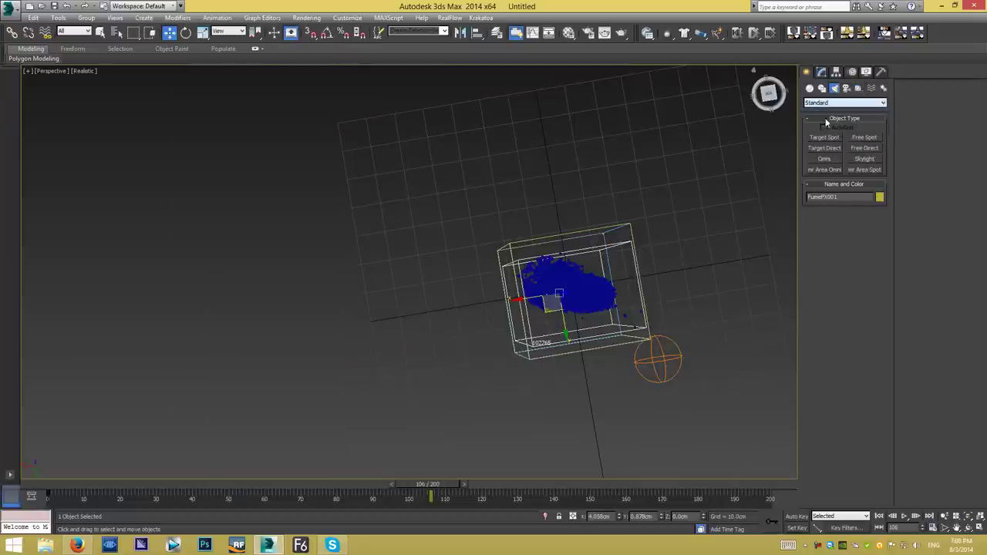
pyautogui.click(823, 148)
pyautogui.moveTo(732, 348); pyautogui.dragTo(462, 324)
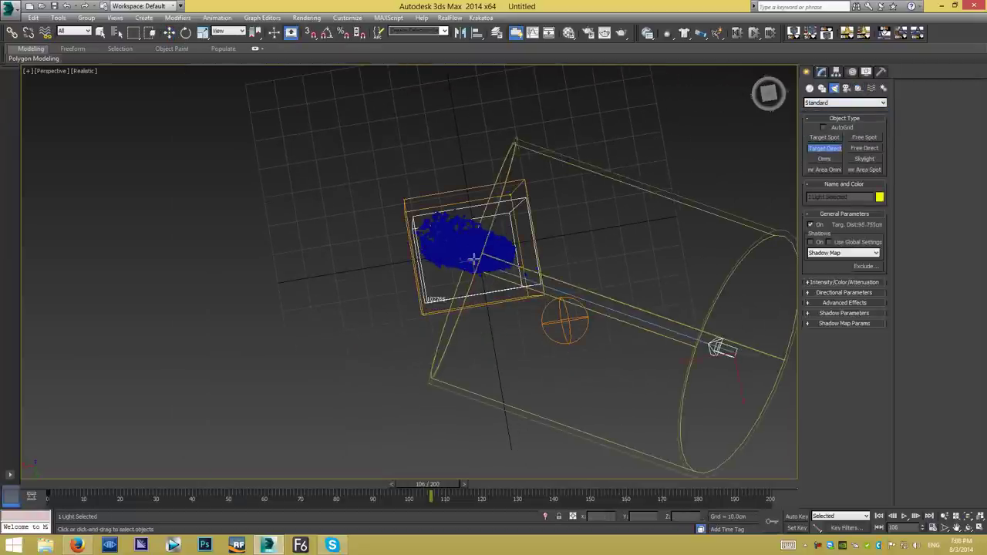
pyautogui.keyDown('alt'); pyautogui.moveTo(463, 324); pyautogui.dragTo(615, 260, button='middle'); pyautogui.keyUp('alt')
pyautogui.press('w')
pyautogui.moveTo(616, 174)
pyautogui.keyDown('alt'); pyautogui.mouseDown(button='middle')
pyautogui.moveTo(601, 310)
pyautogui.moveTo(550, 258)
pyautogui.moveTo(732, 137)
pyautogui.mouseUp(button='middle'); pyautogui.keyUp('alt')
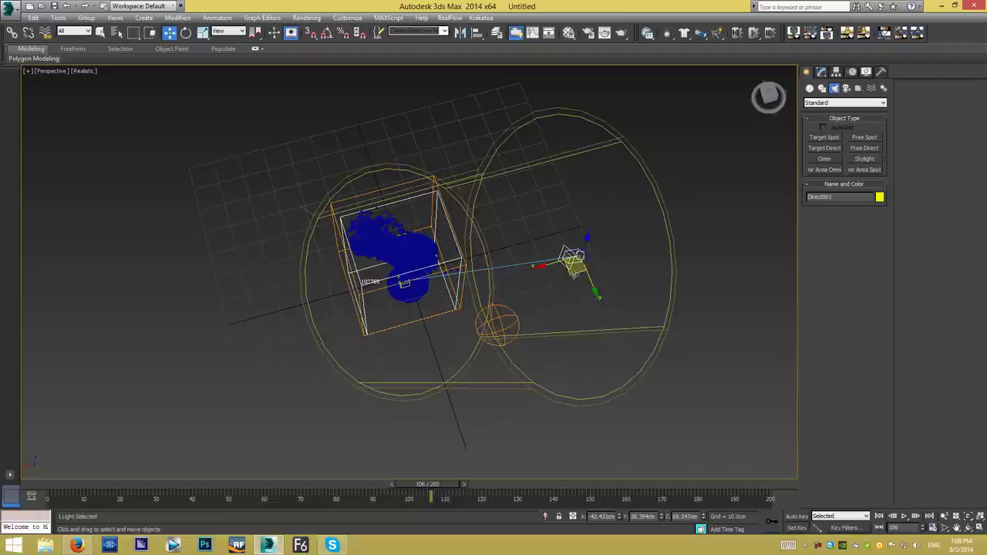
# Turn on Ray Traced Shadows for Direct001 and select the FumeFX grid.
pyautogui.click(819, 73)
pyautogui.click(811, 260)
pyautogui.click(819, 271)
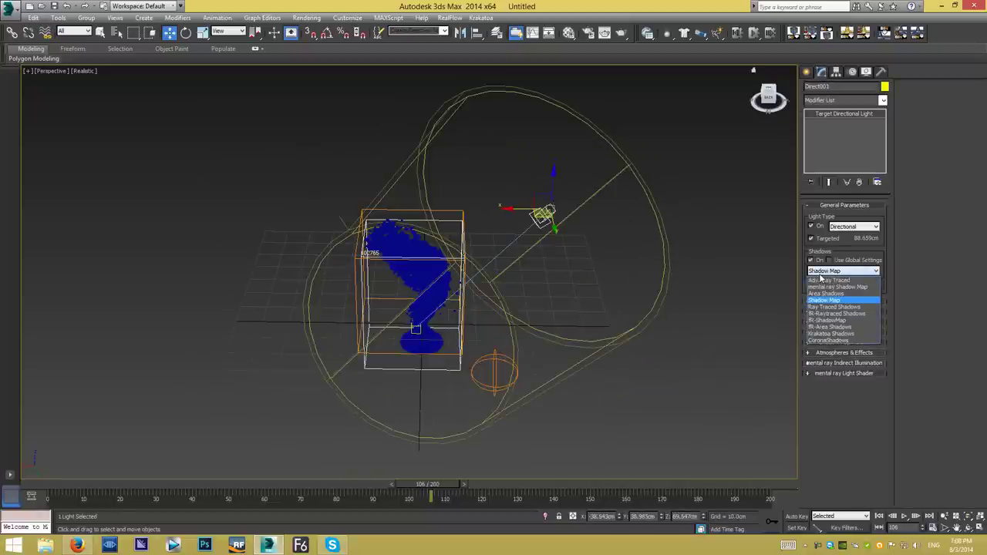
pyautogui.click(834, 307)
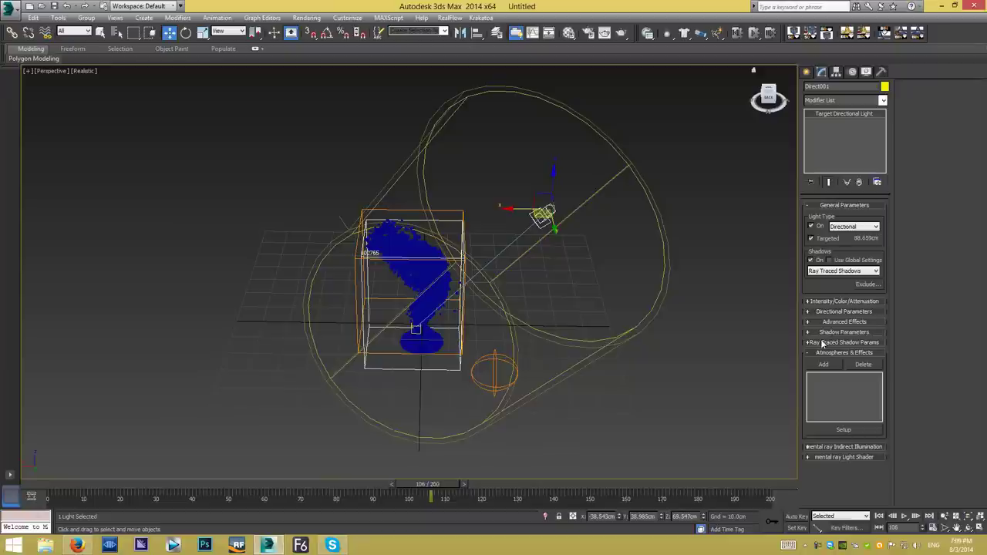
pyautogui.click(819, 332)
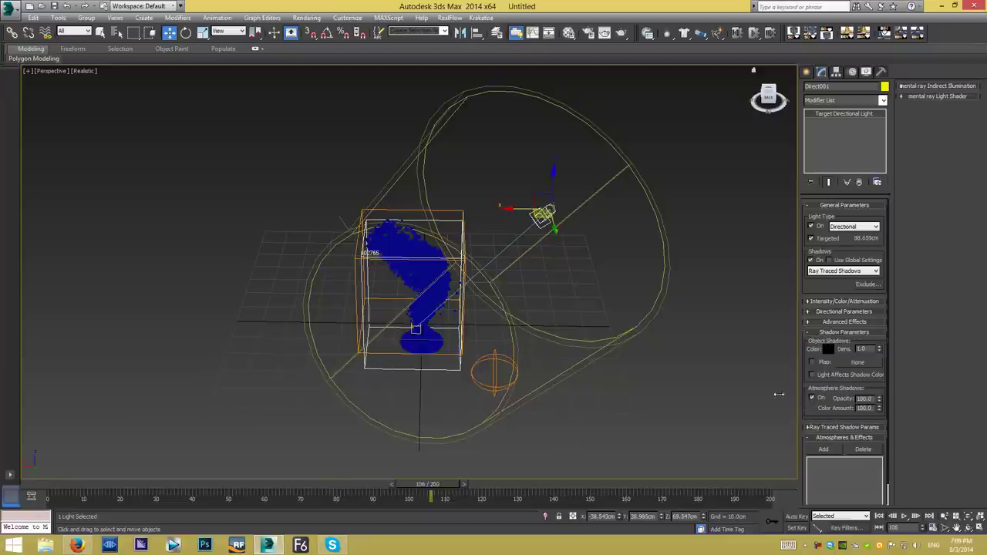
pyautogui.click(354, 256)
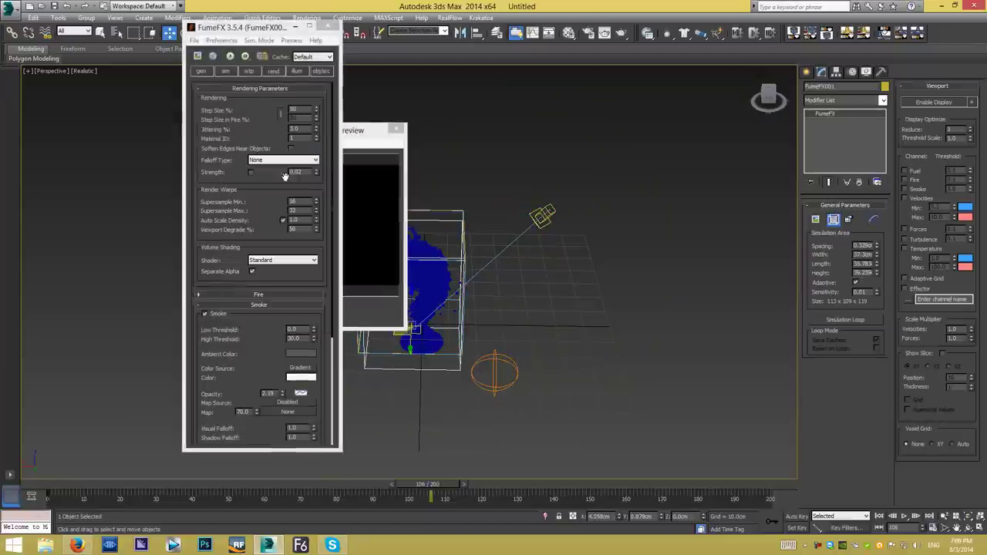
# Add Direct001 as the light for the smoke in the illumination settings.
pyautogui.click(394, 130)
pyautogui.click(297, 71)
pyautogui.click(209, 161)
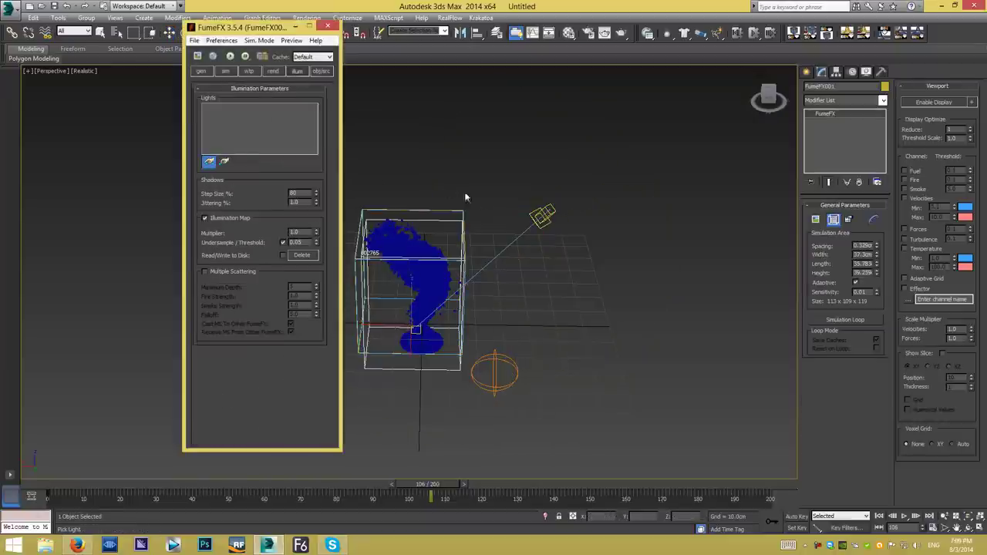
pyautogui.click(542, 216)
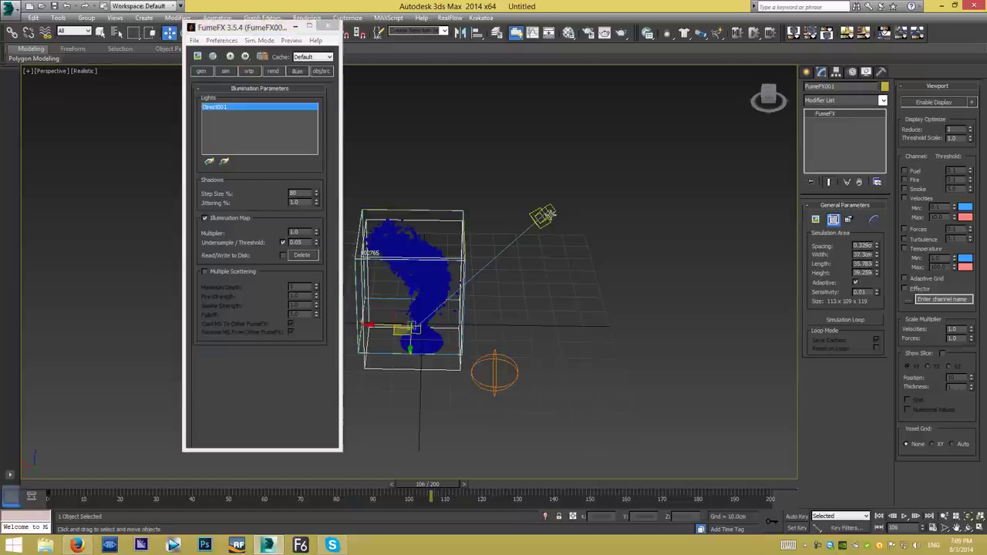
# Enable Cast Shadows and Receive Shadows for the smoke in the render settings.
pyautogui.click(274, 71)
pyautogui.scroll(-3, 232, 339)
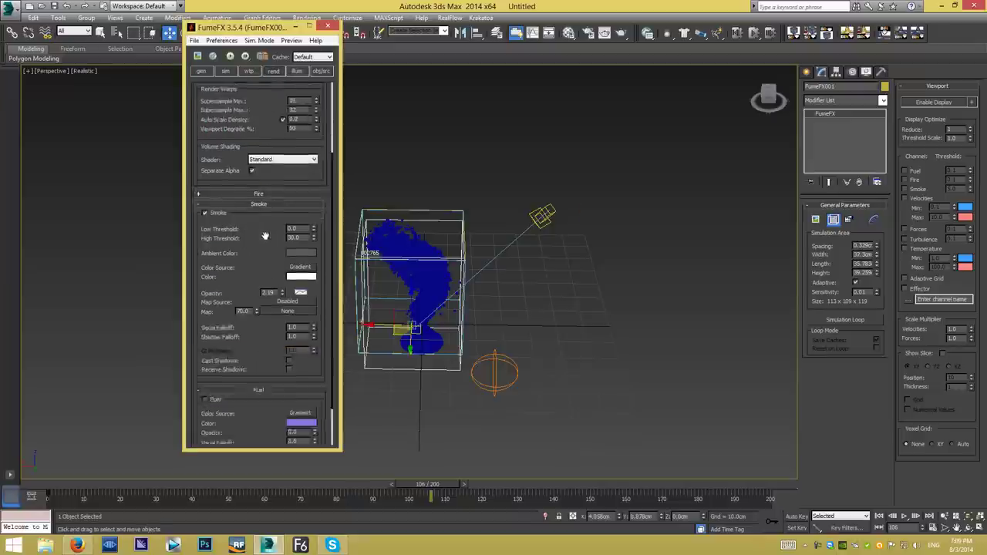
pyautogui.scroll(-2, 225, 347)
pyautogui.click(289, 310)
pyautogui.click(289, 318)
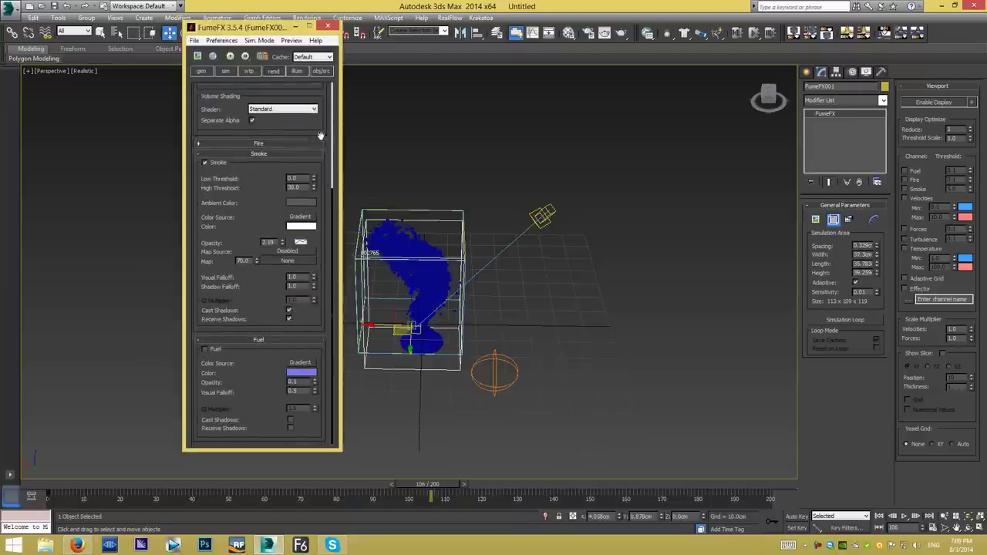
# Open the output preview and start darkening the smoke colour key toward grey.
pyautogui.click(197, 56)
pyautogui.scroll(3, 380, 192)
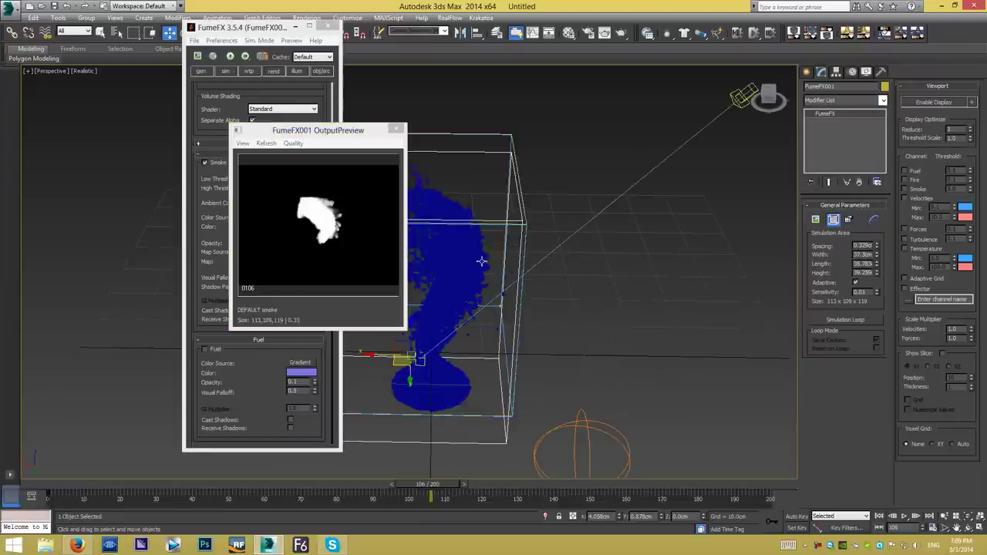
pyautogui.moveTo(318, 130); pyautogui.dragTo(498, 133)
pyautogui.click(248, 189)
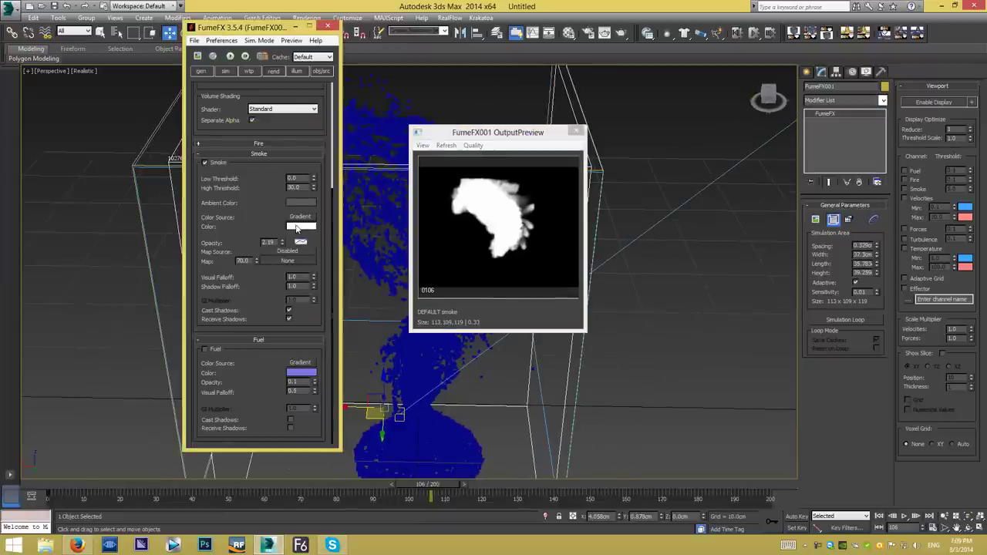
pyautogui.click(297, 227)
pyautogui.rightClick(302, 228)
pyautogui.click(324, 233)
pyautogui.click(297, 225)
pyautogui.moveTo(206, 66); pyautogui.dragTo(206, 144)
# Set the smoke colour key to grey 32, then scrub back to frame 27.
pyautogui.moveTo(301, 81); pyautogui.dragTo(302, 76)
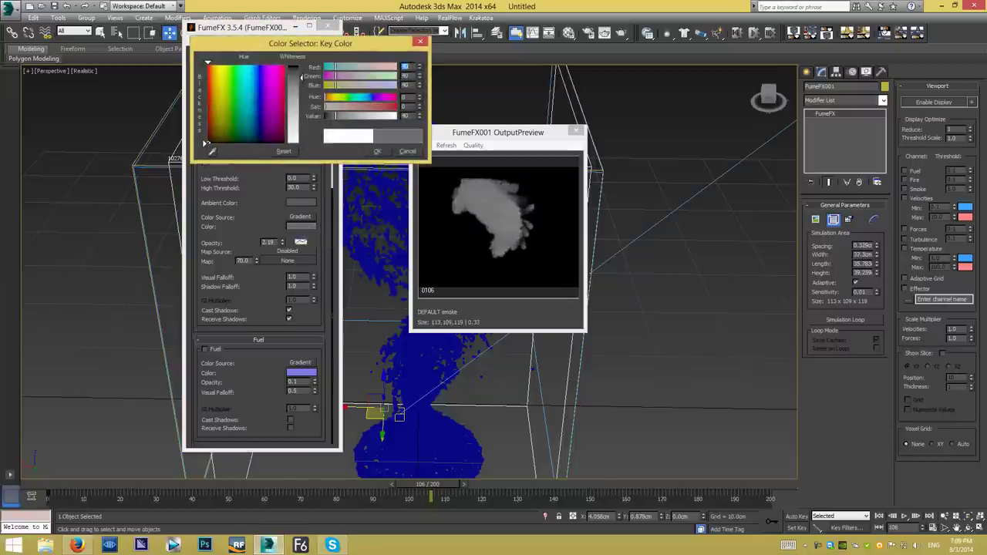
pyautogui.click(377, 151)
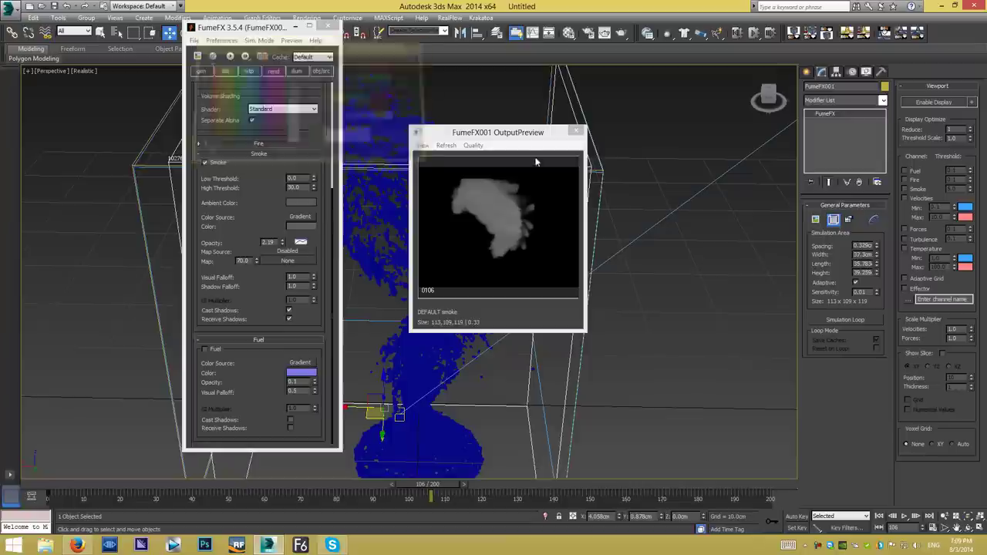
pyautogui.moveTo(636, 337)
pyautogui.keyDown('alt'); pyautogui.mouseDown(button='middle')
pyautogui.moveTo(632, 298)
pyautogui.moveTo(621, 312)
pyautogui.mouseUp(button='middle'); pyautogui.keyUp('alt')
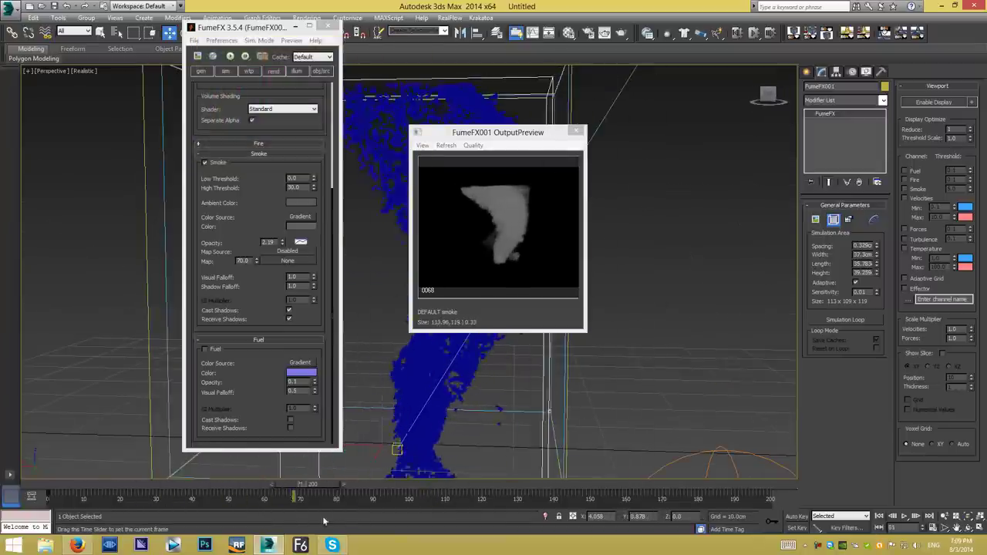
pyautogui.moveTo(455, 483)
pyautogui.mouseDown()
pyautogui.moveTo(216, 472)
pyautogui.moveTo(505, 501)
pyautogui.moveTo(127, 459)
pyautogui.moveTo(147, 463)
pyautogui.mouseUp()
pyautogui.press('w')
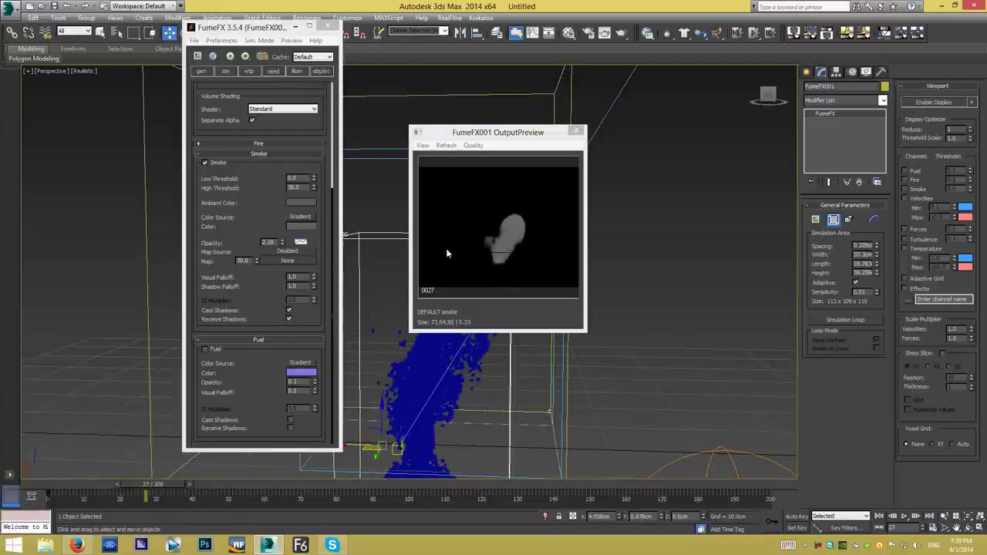
pyautogui.scroll(3, 279, 302)
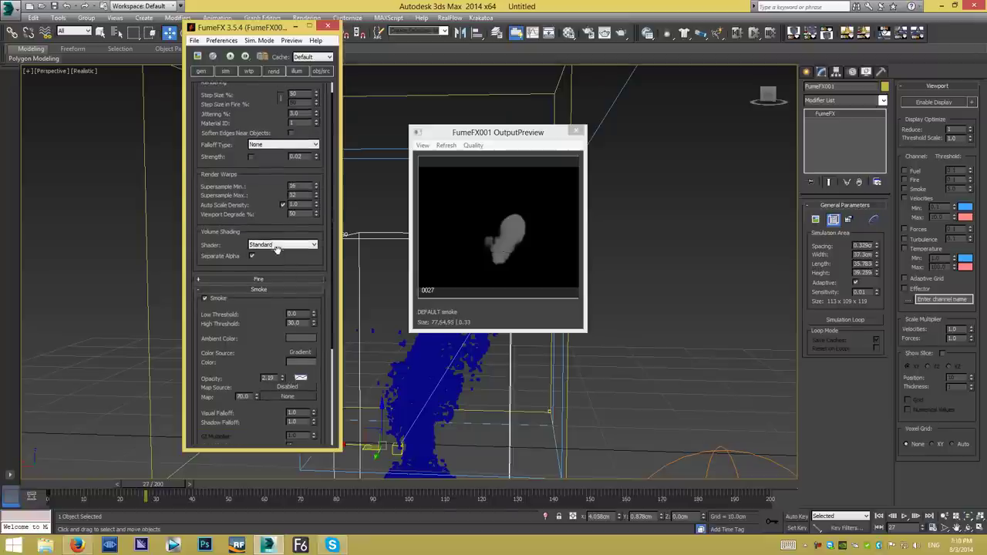
# Raise Smoke Buoyancy to 12.09 and restart the default simulation.
pyautogui.click(229, 72)
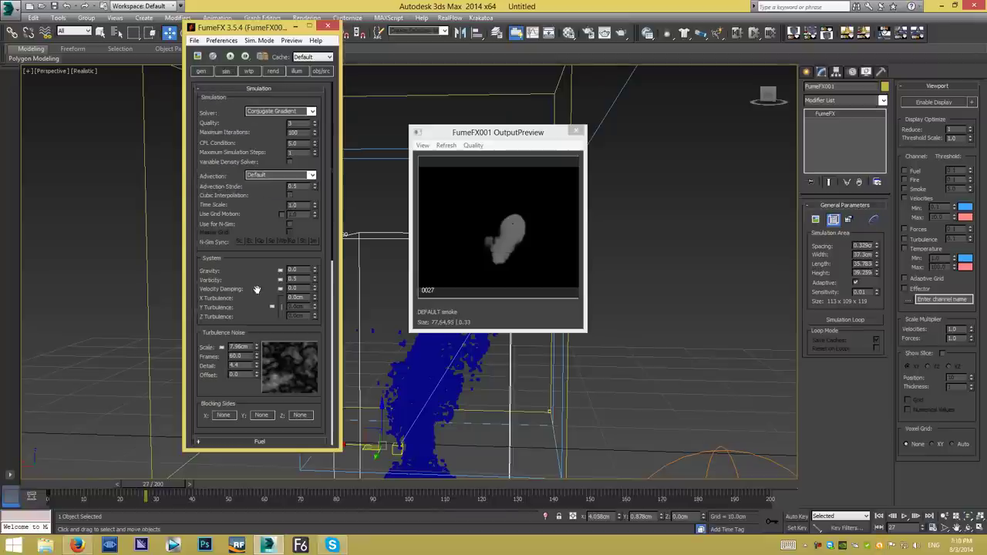
pyautogui.moveTo(256, 288); pyautogui.dragTo(275, 284)
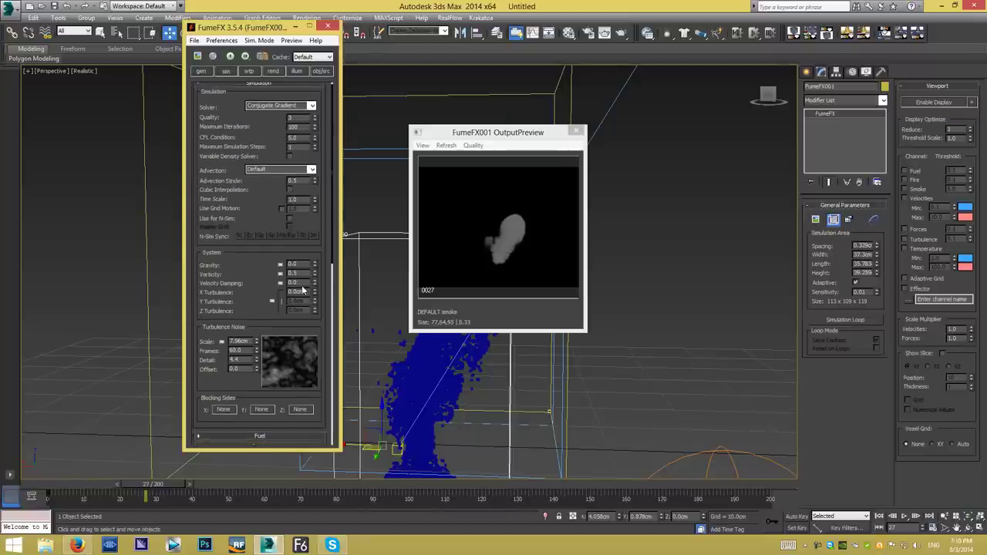
pyautogui.moveTo(247, 291); pyautogui.dragTo(269, 183)
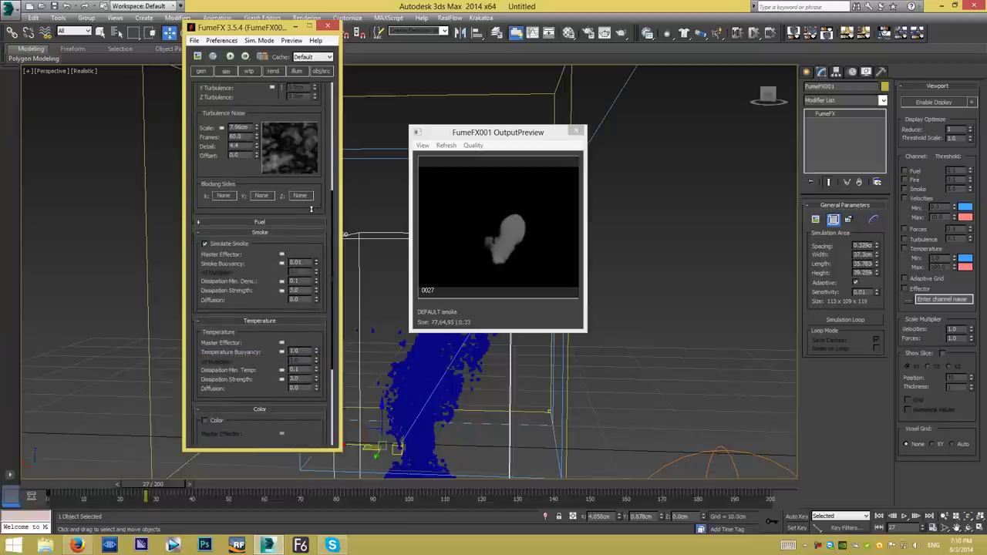
pyautogui.click(230, 57)
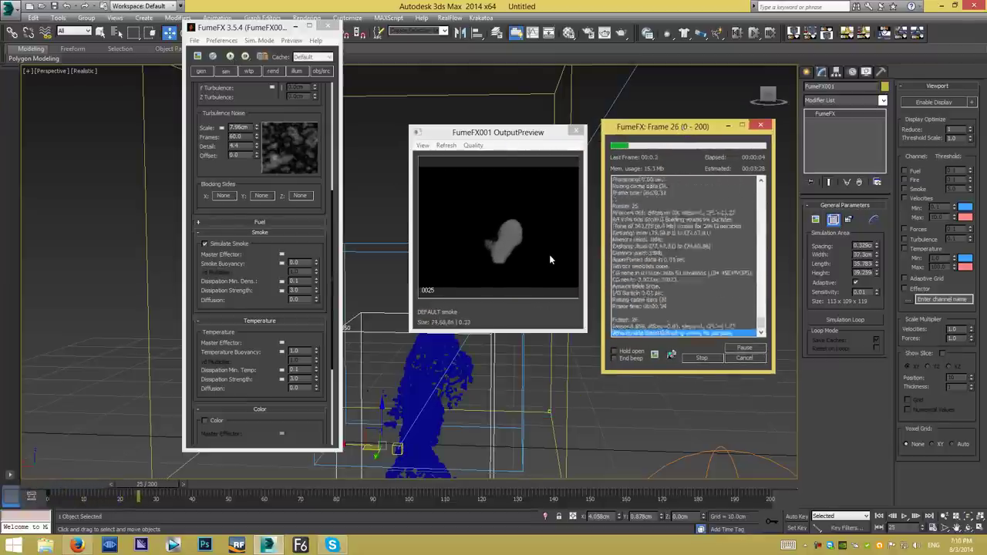
pyautogui.click(738, 361)
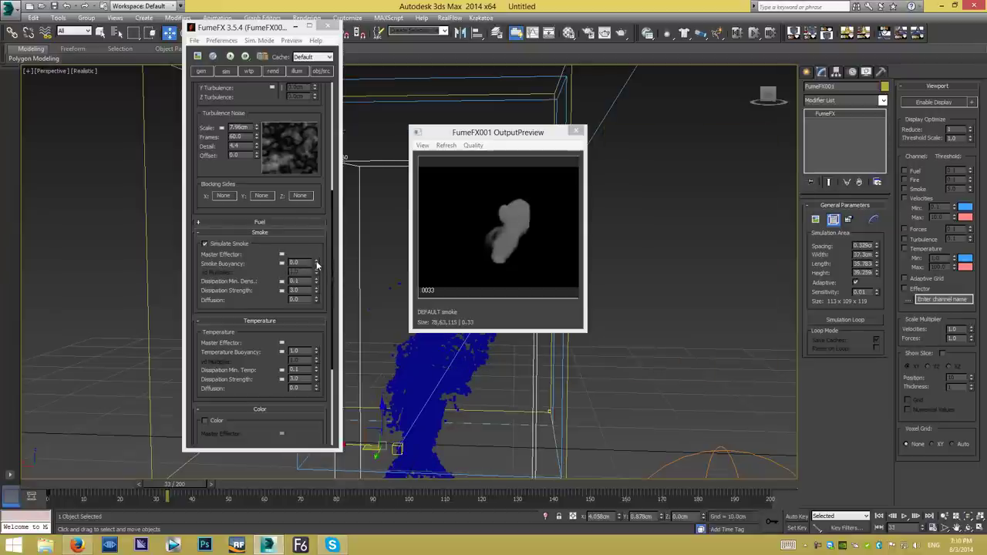
pyautogui.moveTo(316, 265); pyautogui.dragTo(309, 171)
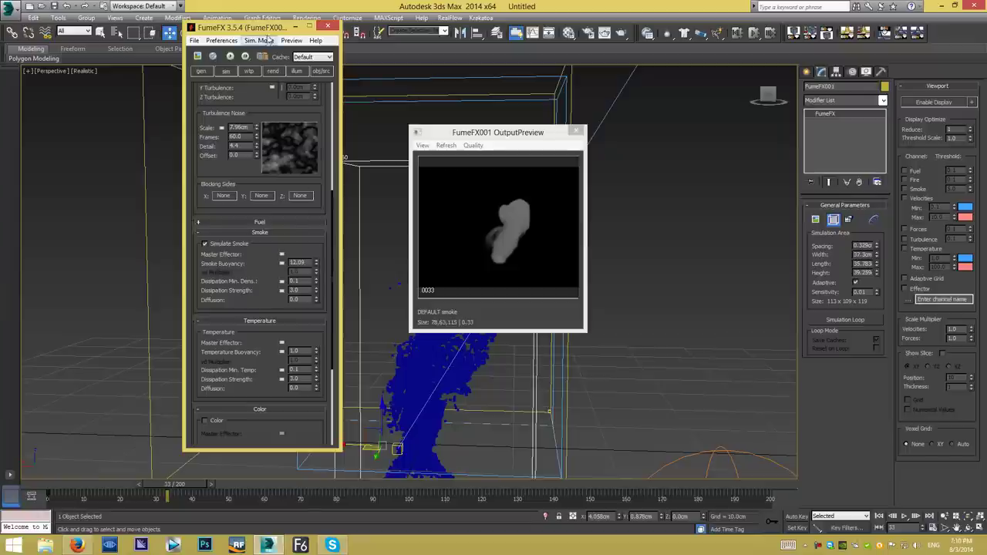
pyautogui.click(213, 56)
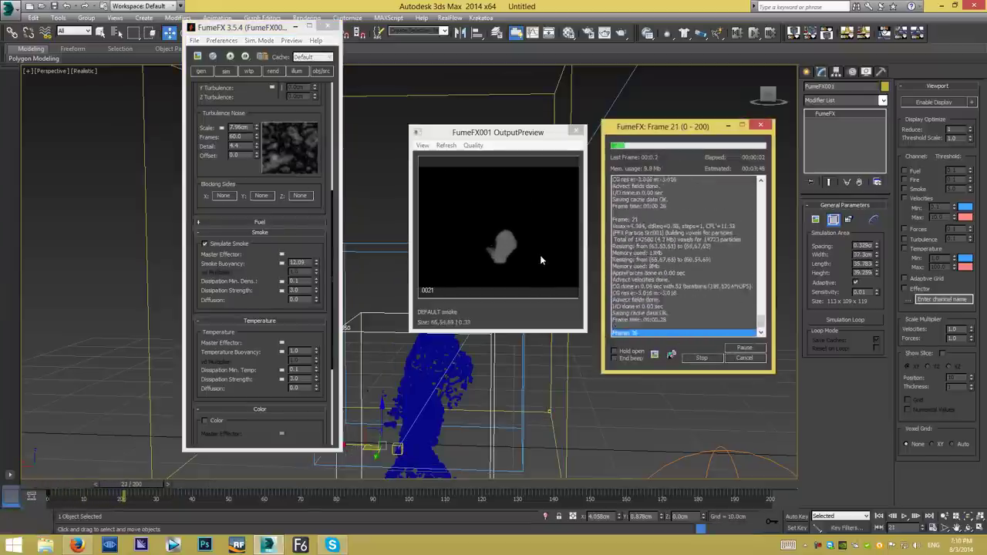
# Orbit around the simulating smoke, then stop the FumeFX simulation.
pyautogui.click(499, 375)
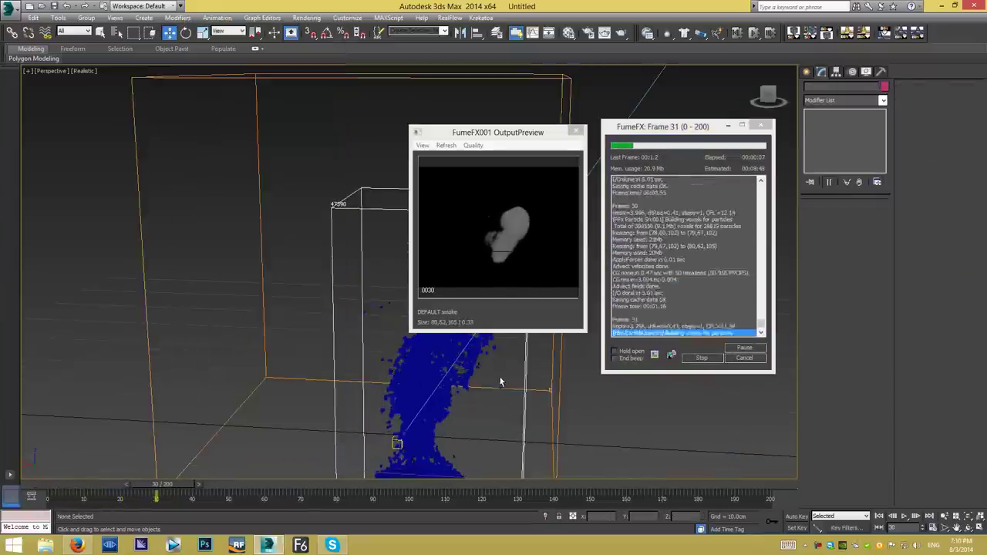
pyautogui.keyDown('alt'); pyautogui.moveTo(500, 376); pyautogui.dragTo(342, 379, button='middle'); pyautogui.keyUp('alt')
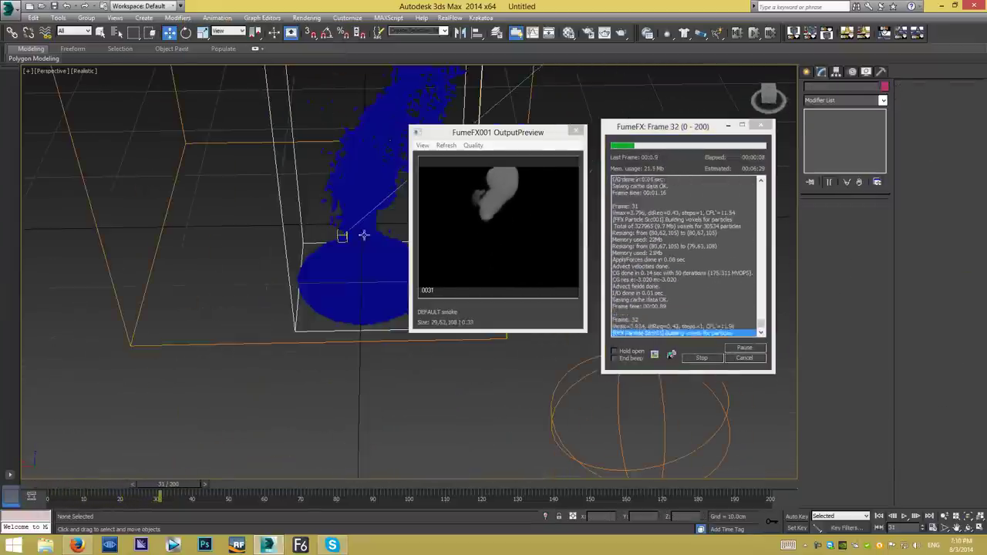
pyautogui.click(744, 355)
# Reselect the FumeFX grid, adjust its settings and rerun the smoke simulation.
pyautogui.click(135, 193)
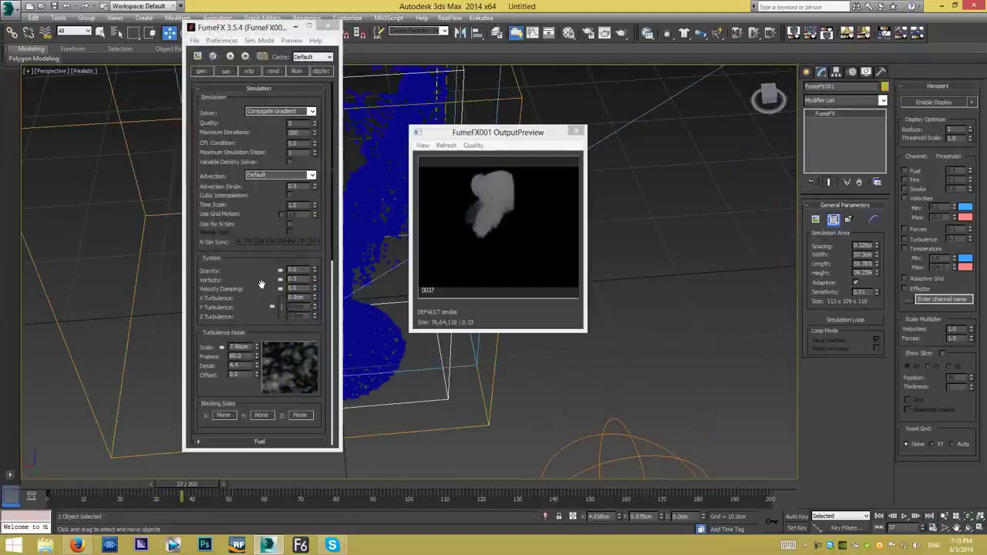
pyautogui.moveTo(261, 284); pyautogui.dragTo(245, 255)
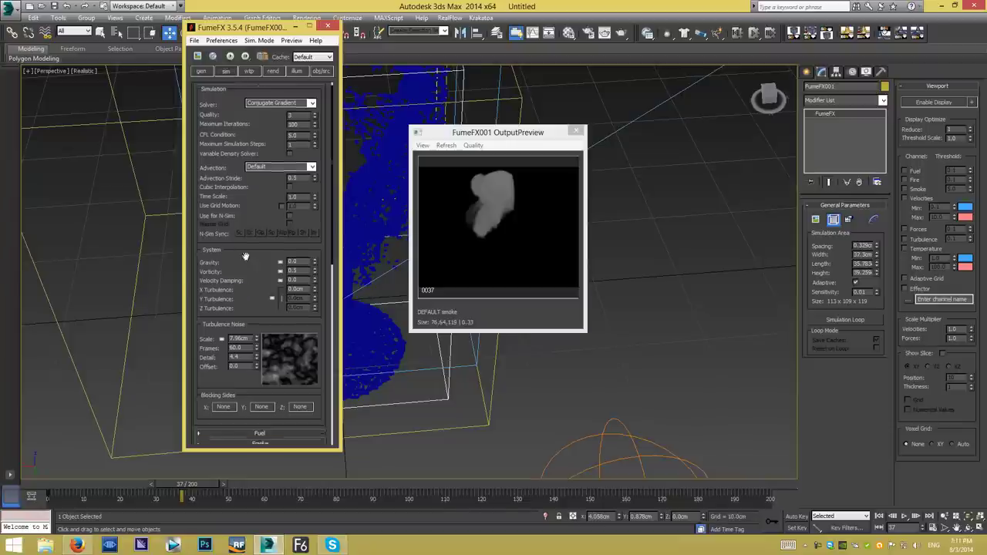
pyautogui.scroll(-5, 297, 318)
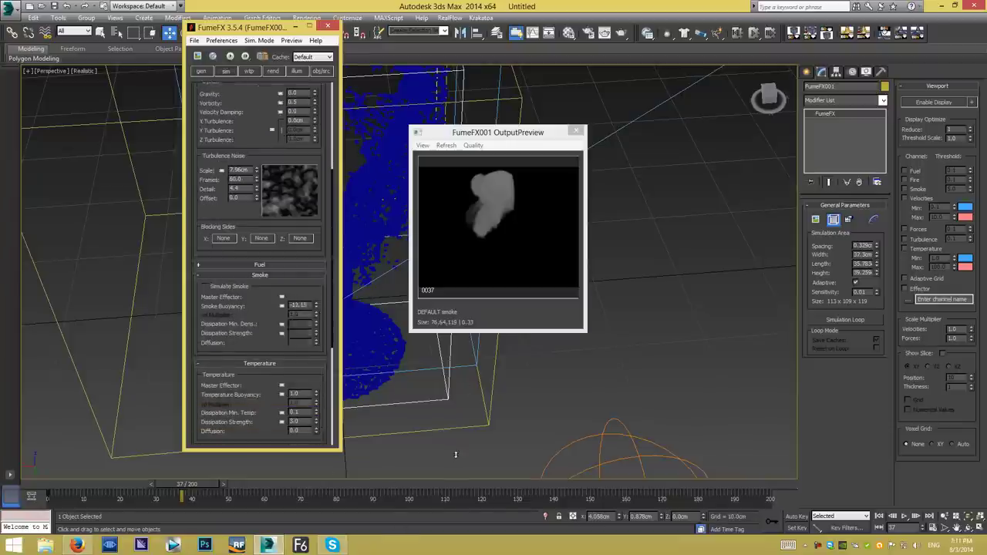
pyautogui.click(213, 55)
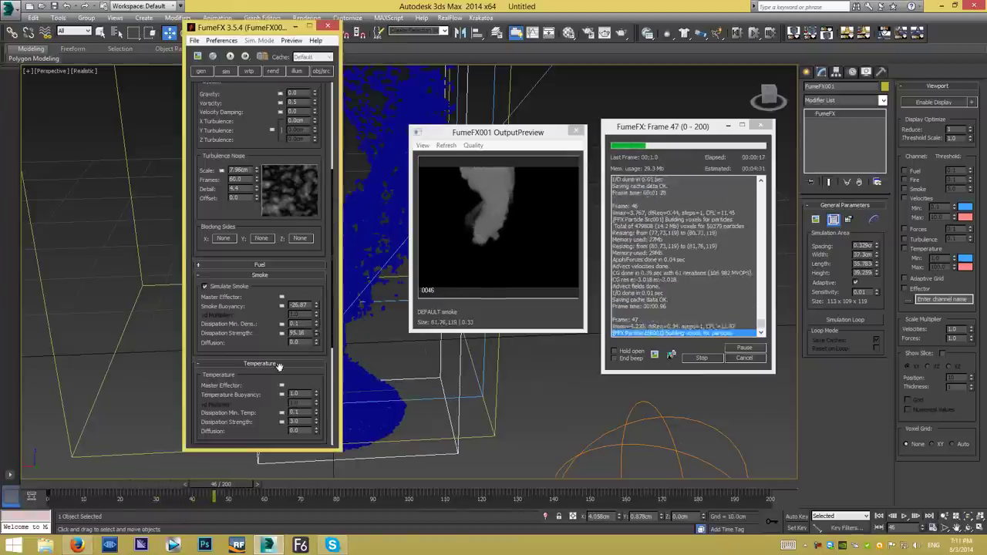
# Bring the OutputPreview forward and orbit the Perspective view to watch the tornado plume.
pyautogui.scroll(-1, 313, 318)
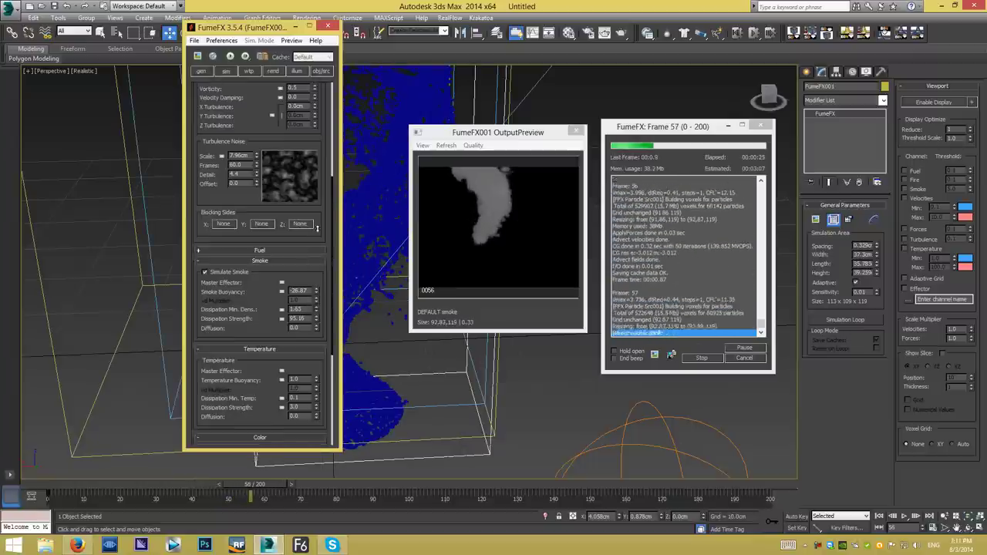
pyautogui.click(438, 306)
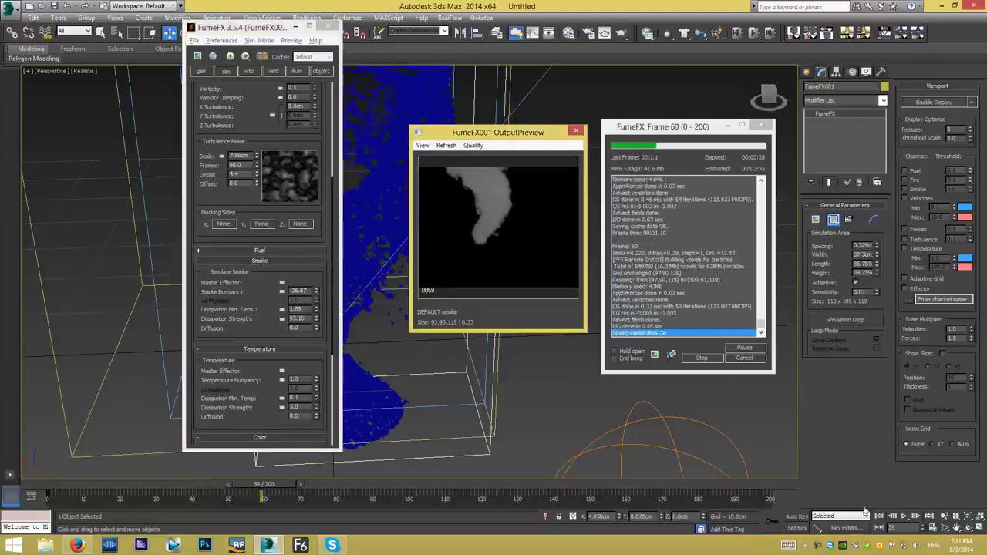
pyautogui.keyDown('alt'); pyautogui.moveTo(693, 447); pyautogui.dragTo(394, 286, button='middle'); pyautogui.keyUp('alt')
pyautogui.moveTo(382, 309); pyautogui.dragTo(377, 291)
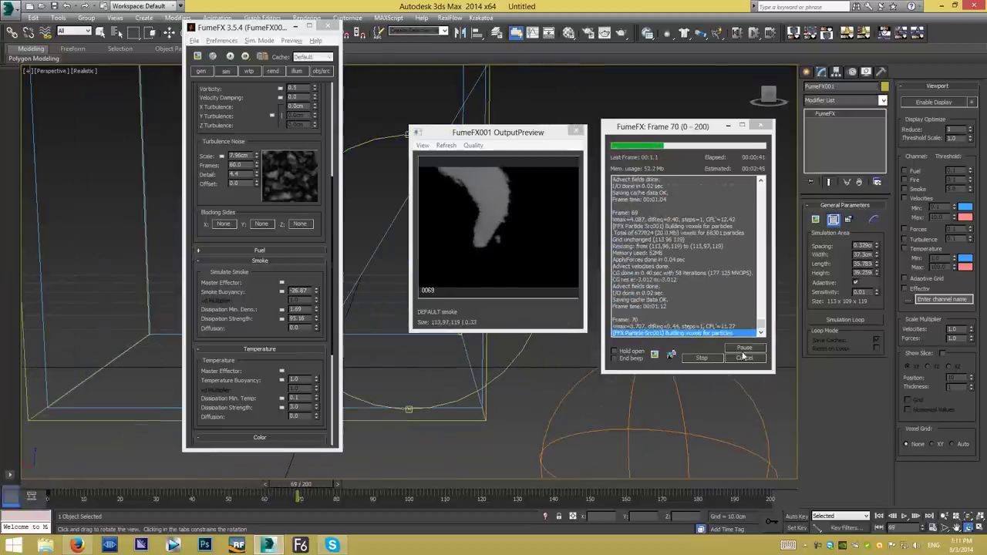
# Cancel the running simulation, return to frame 0 and restart the smoke simulation.
pyautogui.click(717, 358)
pyautogui.moveTo(296, 484); pyautogui.dragTo(175, 491)
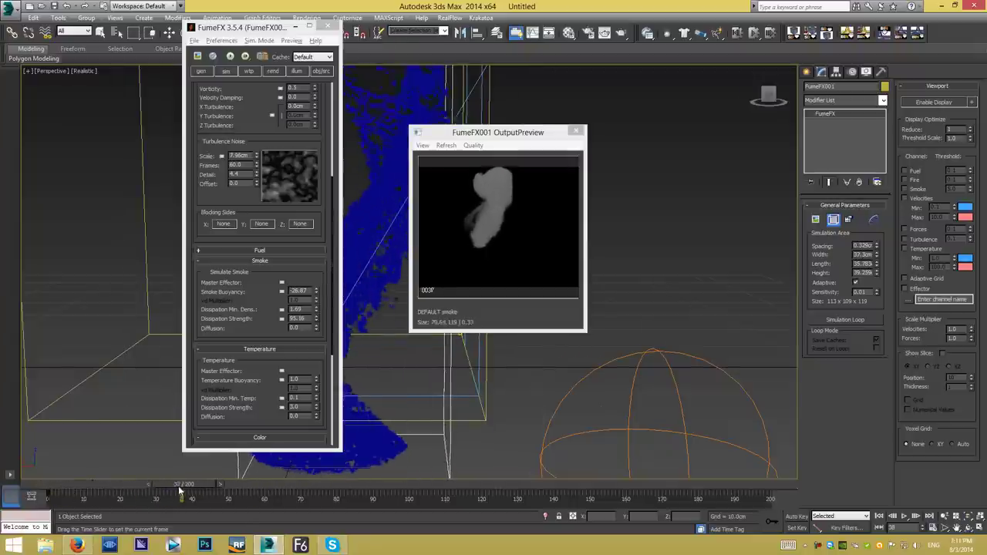
pyautogui.moveTo(477, 224); pyautogui.dragTo(363, 162)
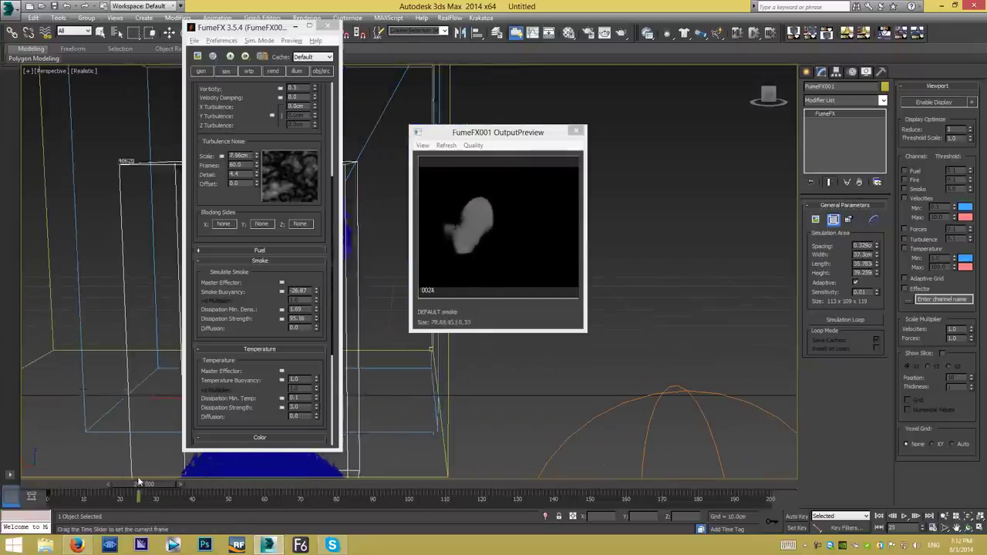
pyautogui.press('Home')
pyautogui.click(229, 56)
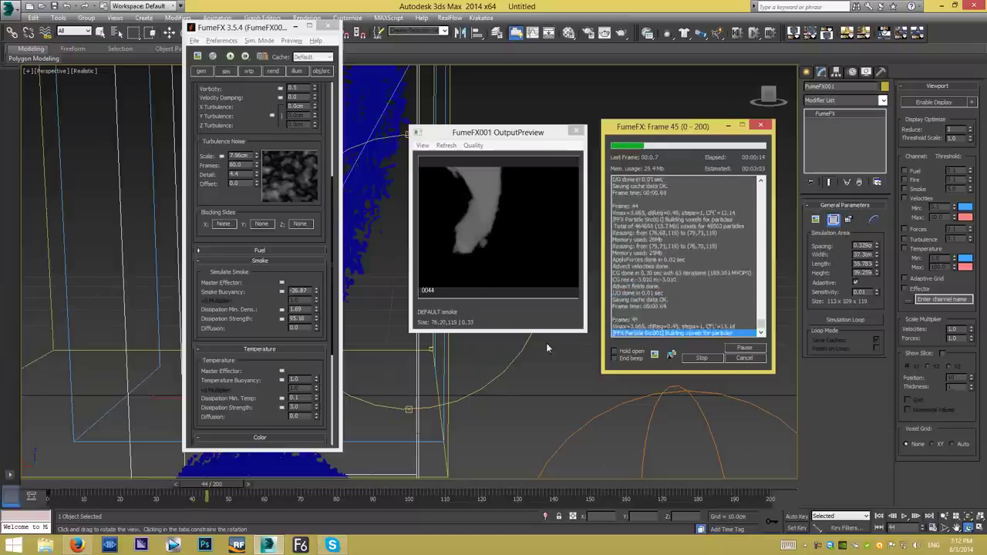
# Stop the rerun, close the OutputPreview and review the plume at frame 53.
pyautogui.moveTo(509, 386)
pyautogui.mouseDown()
pyautogui.moveTo(488, 399)
pyautogui.moveTo(601, 378)
pyautogui.mouseUp()
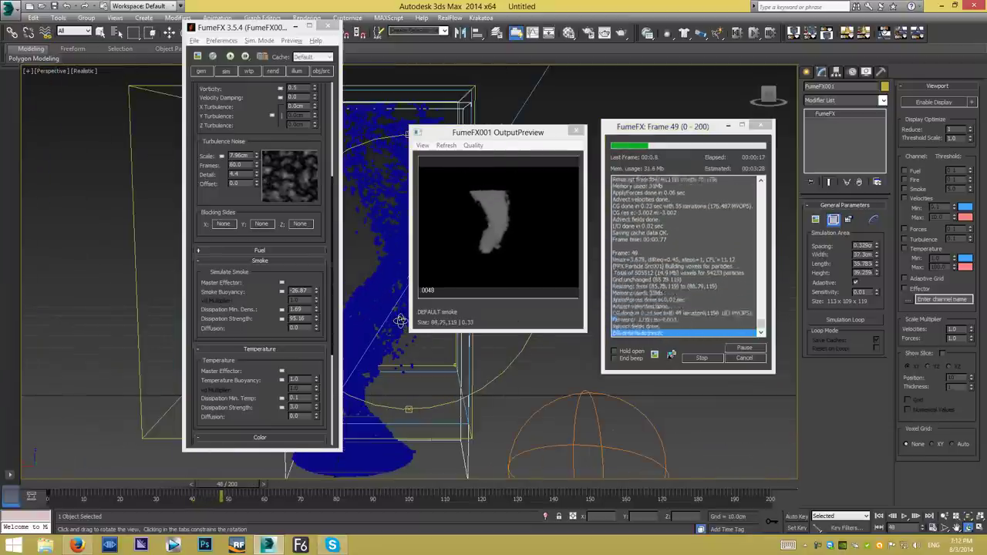
pyautogui.click(752, 357)
pyautogui.click(576, 132)
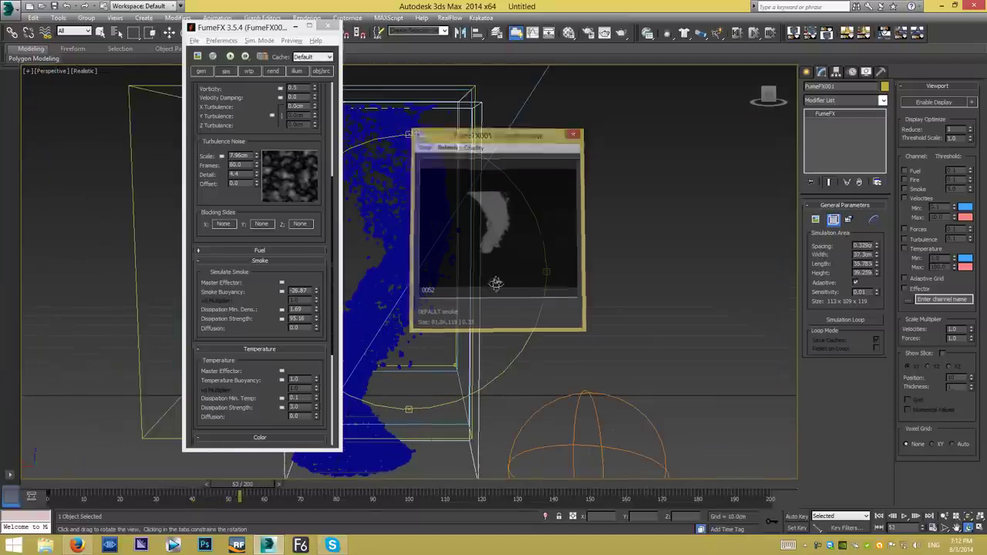
pyautogui.moveTo(236, 484)
pyautogui.mouseDown()
pyautogui.moveTo(182, 483)
pyautogui.moveTo(239, 484)
pyautogui.mouseUp()
pyautogui.moveTo(550, 365)
pyautogui.mouseDown()
pyautogui.moveTo(470, 301)
pyautogui.moveTo(572, 373)
pyautogui.mouseUp()
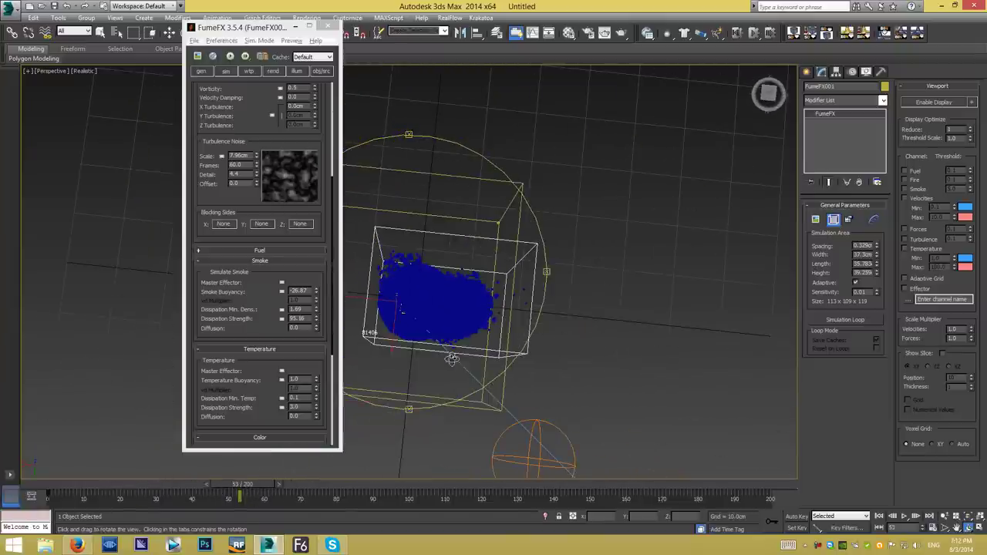
# In Top view, move and widen the FumeFX grid to about 49.1 x 36.856 cm (146 x 112 x 119).
pyautogui.press('t')
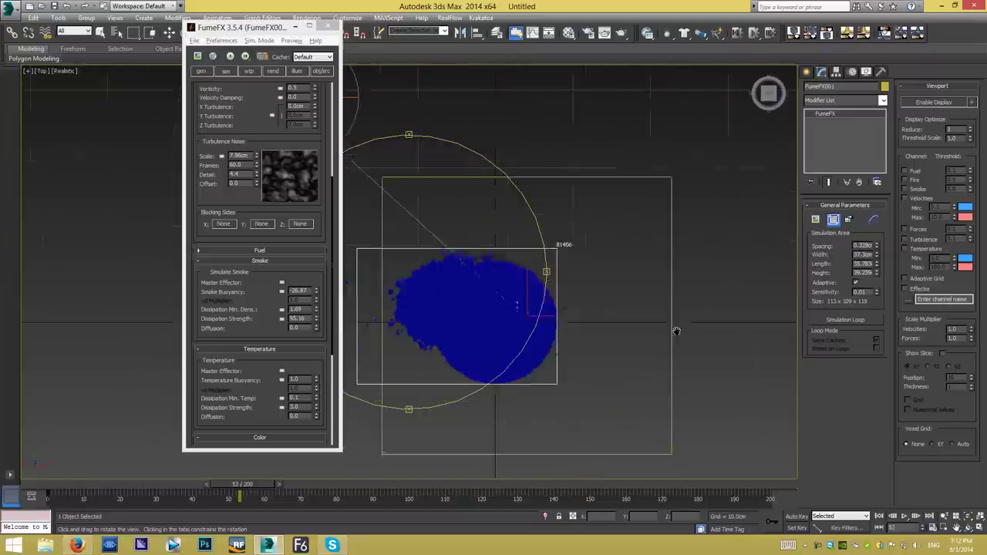
pyautogui.moveTo(621, 312); pyautogui.dragTo(609, 311)
pyautogui.moveTo(192, 496); pyautogui.dragTo(678, 499)
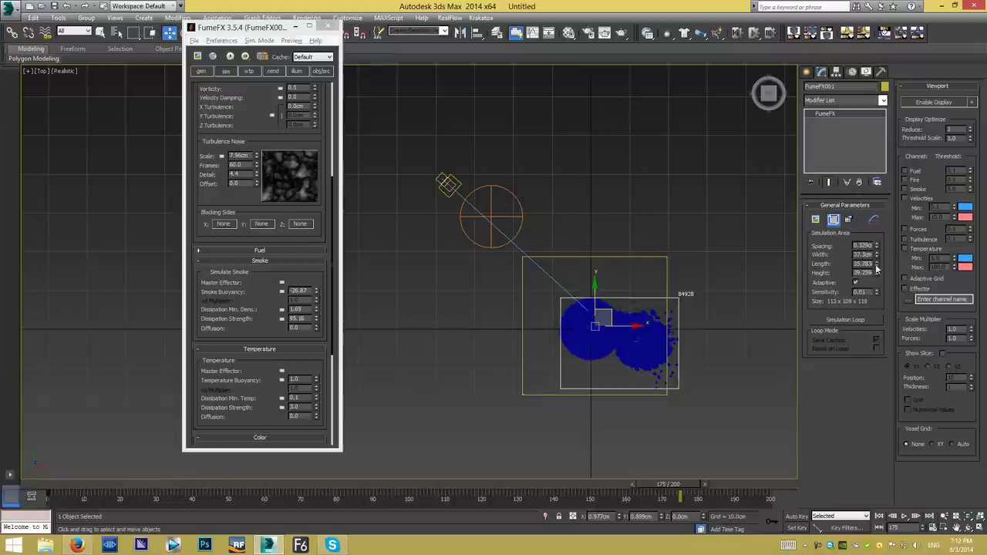
pyautogui.moveTo(597, 309); pyautogui.dragTo(611, 310)
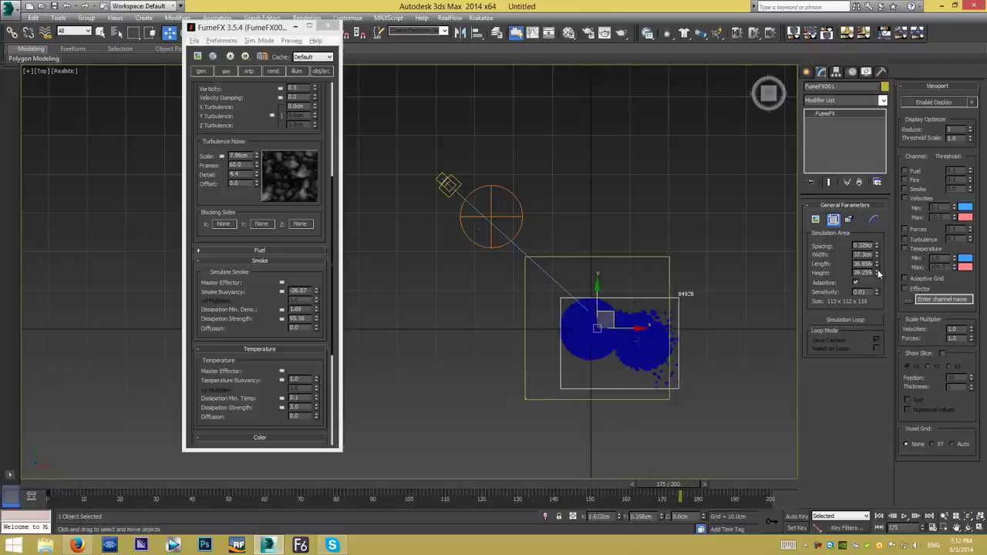
pyautogui.moveTo(875, 241); pyautogui.dragTo(720, 309)
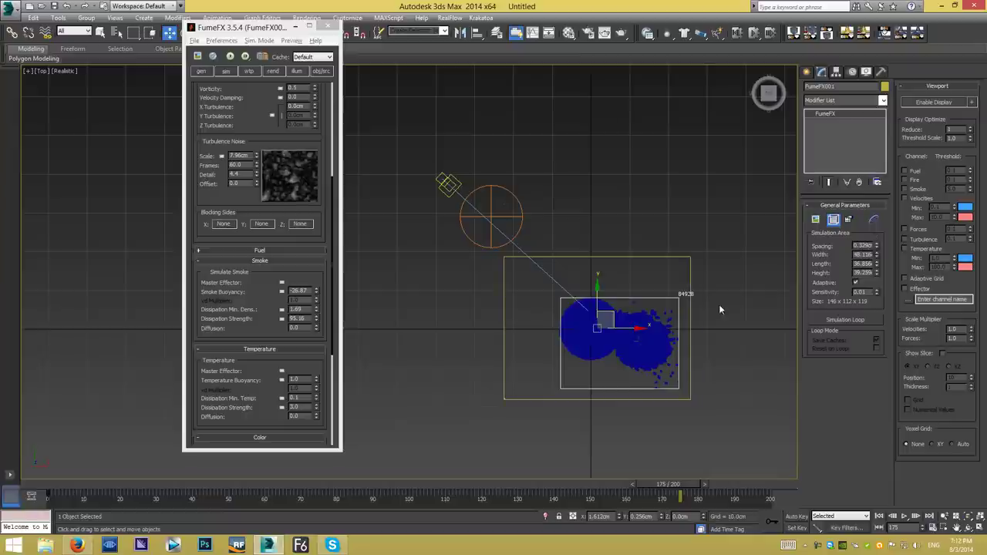
pyautogui.moveTo(604, 313); pyautogui.dragTo(608, 315)
pyautogui.moveTo(54, 486); pyautogui.dragTo(540, 484)
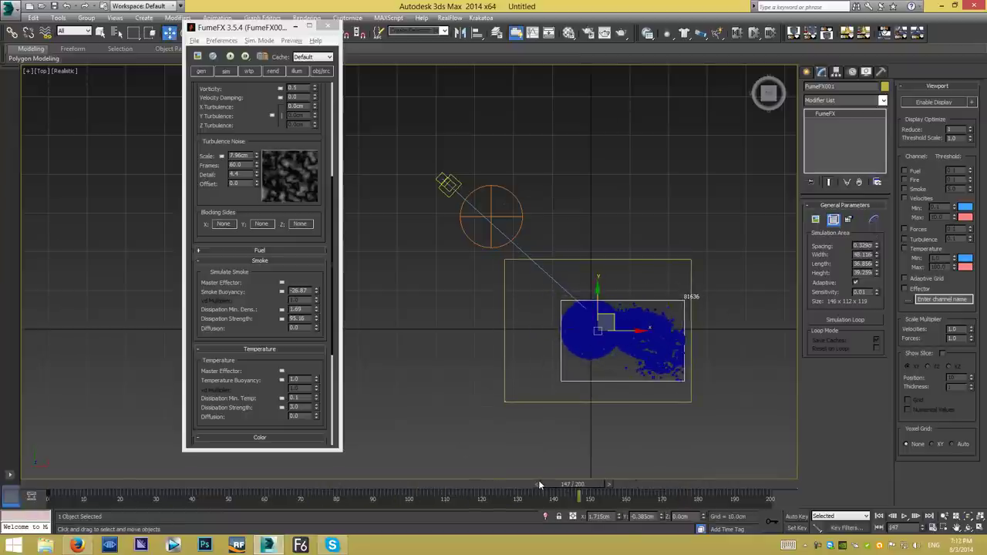
# Restart the smoke simulation in the enlarged grid and view it from a low Perspective angle.
pyautogui.press('f')
pyautogui.click(239, 60)
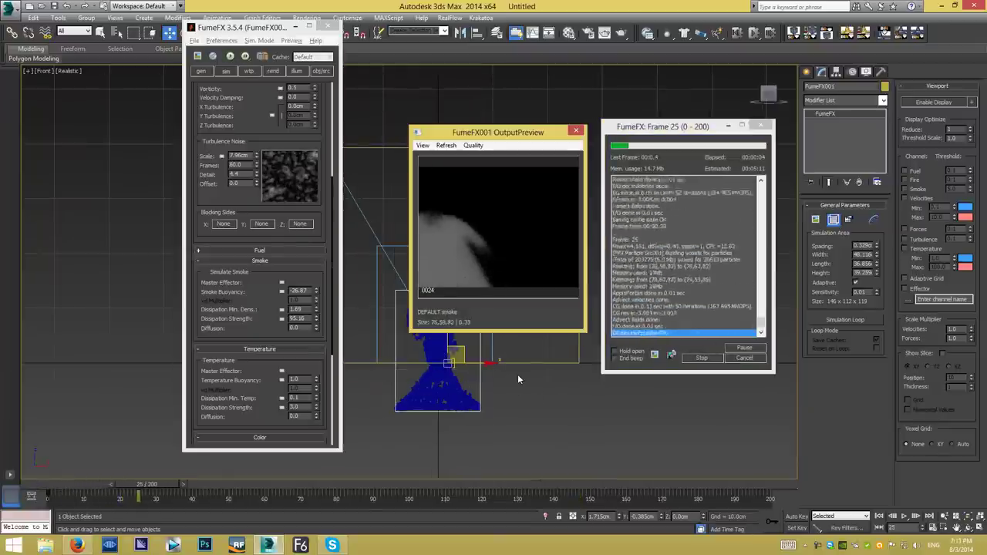
pyautogui.press('l')
pyautogui.press('p')
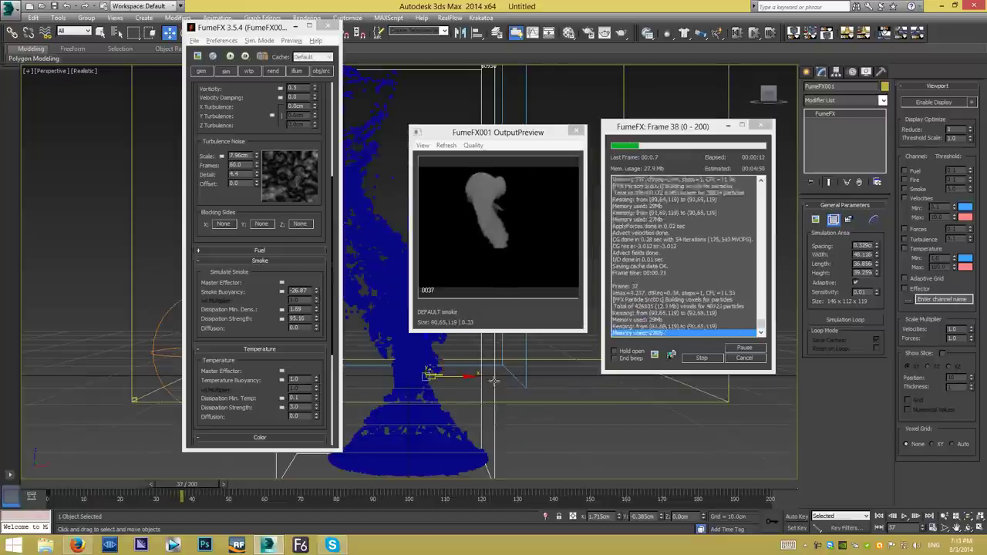
pyautogui.keyDown('alt'); pyautogui.moveTo(494, 381); pyautogui.dragTo(495, 402, button='middle'); pyautogui.keyUp('alt')
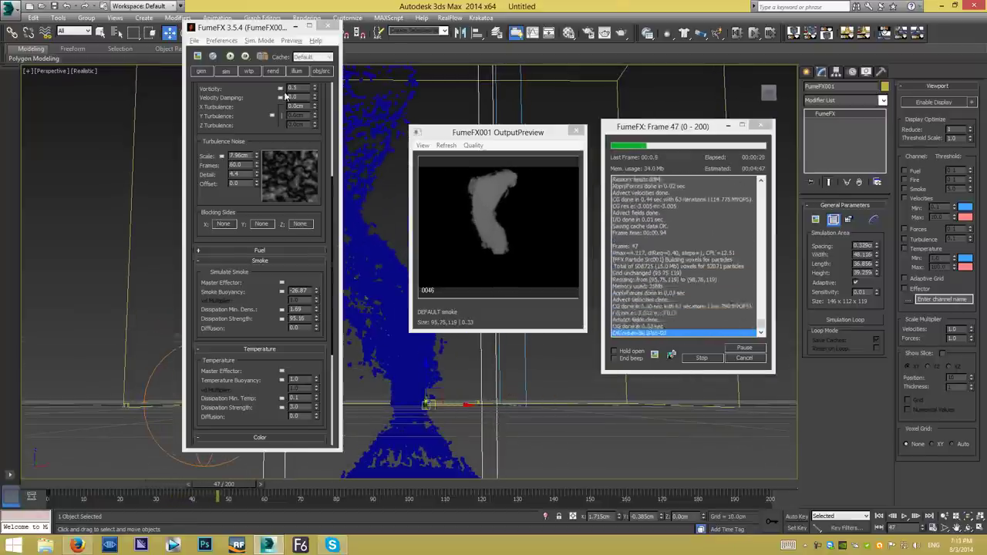
# Set the smoke's ambient colour to near-black in the rendering settings.
pyautogui.click(273, 70)
pyautogui.scroll(-5, 292, 213)
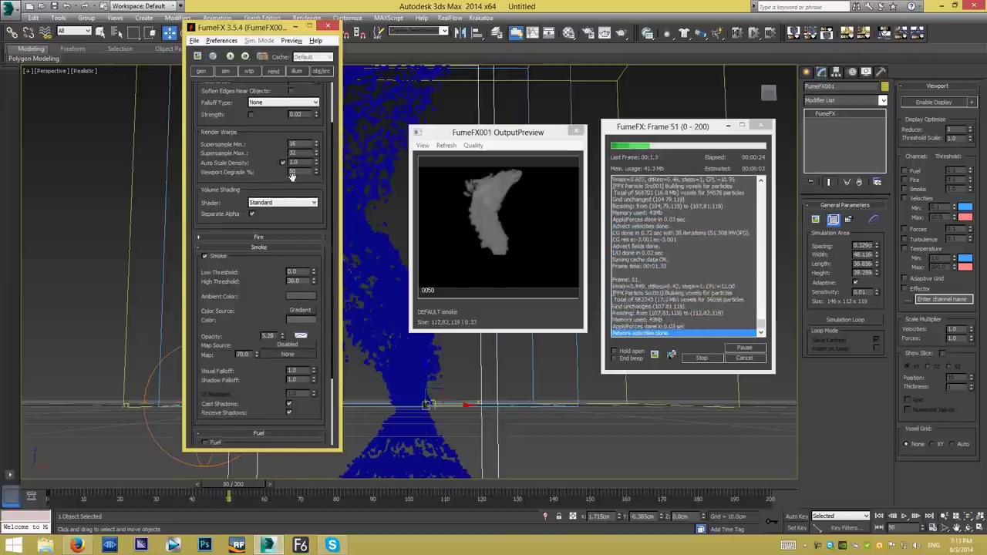
pyautogui.scroll(-2, 287, 311)
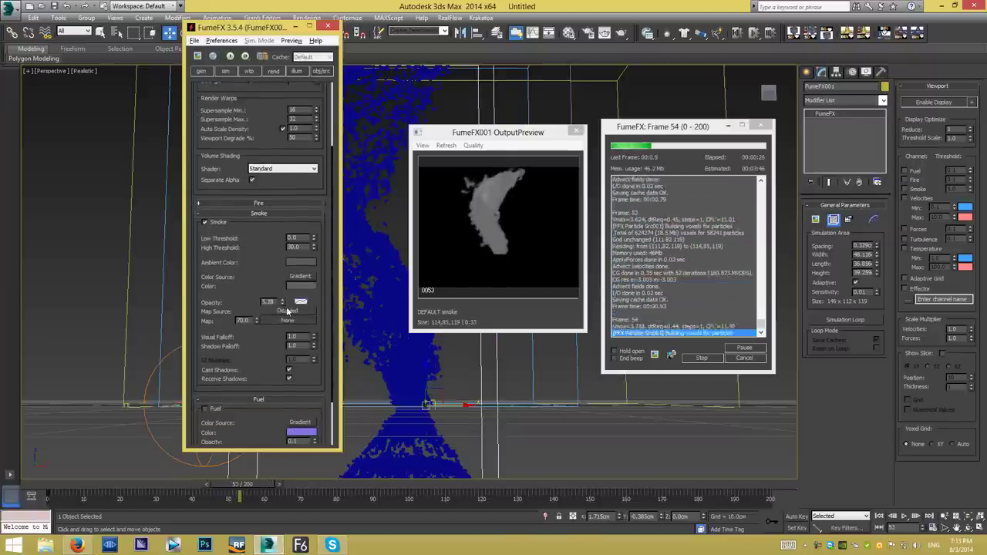
pyautogui.click(300, 263)
pyautogui.moveTo(419, 116); pyautogui.dragTo(377, 155)
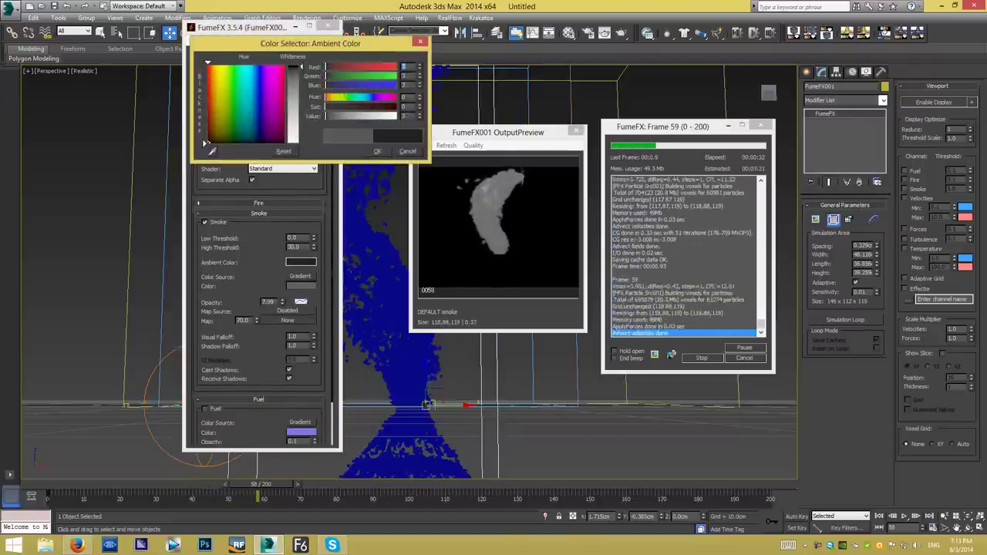
pyautogui.click(377, 152)
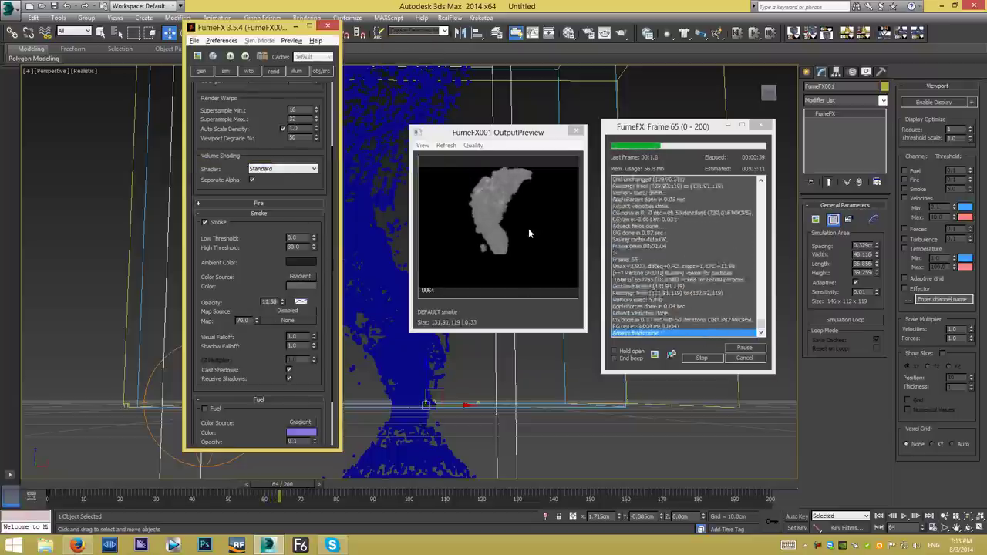
# Stop the simulation around frame 70, review earlier frames and select FFX Particle Src001.
pyautogui.click(744, 358)
pyautogui.moveTo(330, 483)
pyautogui.mouseDown()
pyautogui.moveTo(113, 468)
pyautogui.moveTo(293, 471)
pyautogui.moveTo(200, 461)
pyautogui.moveTo(324, 462)
pyautogui.moveTo(284, 463)
pyautogui.mouseUp()
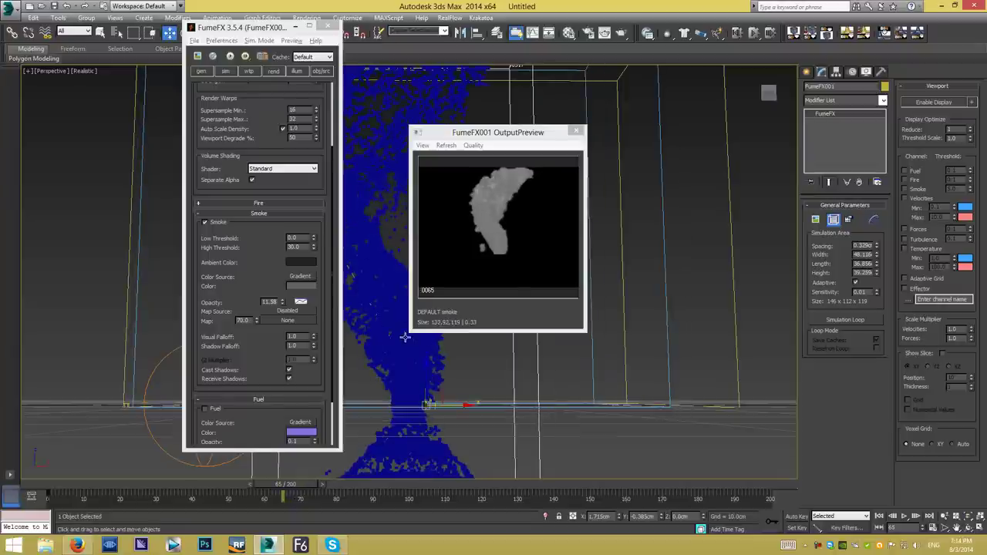
pyautogui.click(149, 378)
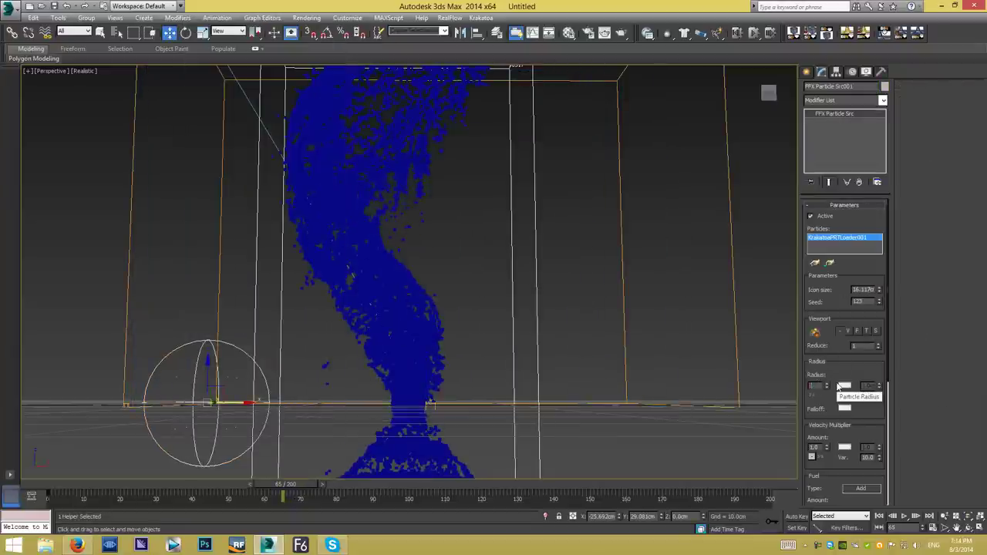
# Hide FFX Particle Src001's radius circles, then reselect the FumeFX grid for its settings.
pyautogui.moveTo(603, 251); pyautogui.dragTo(644, 244)
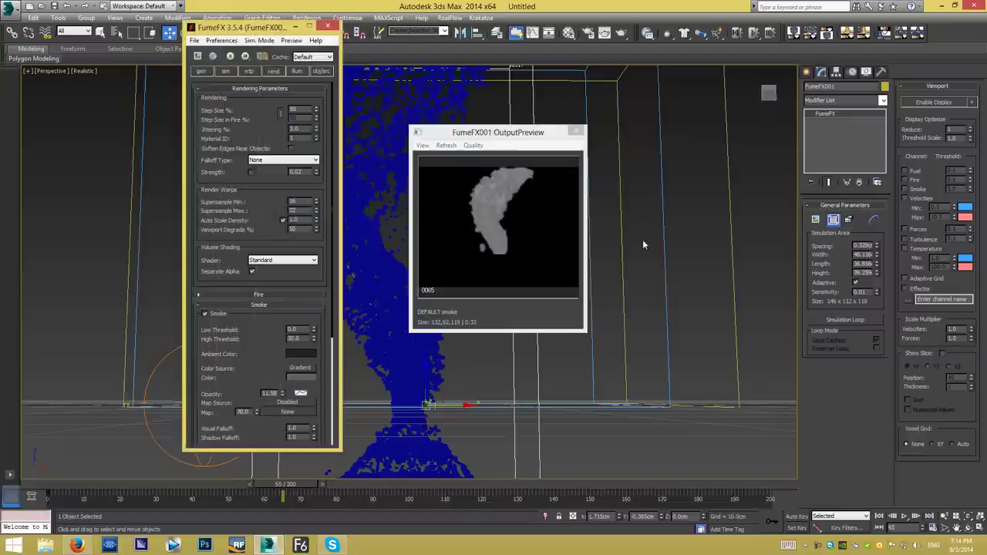
pyautogui.click(157, 369)
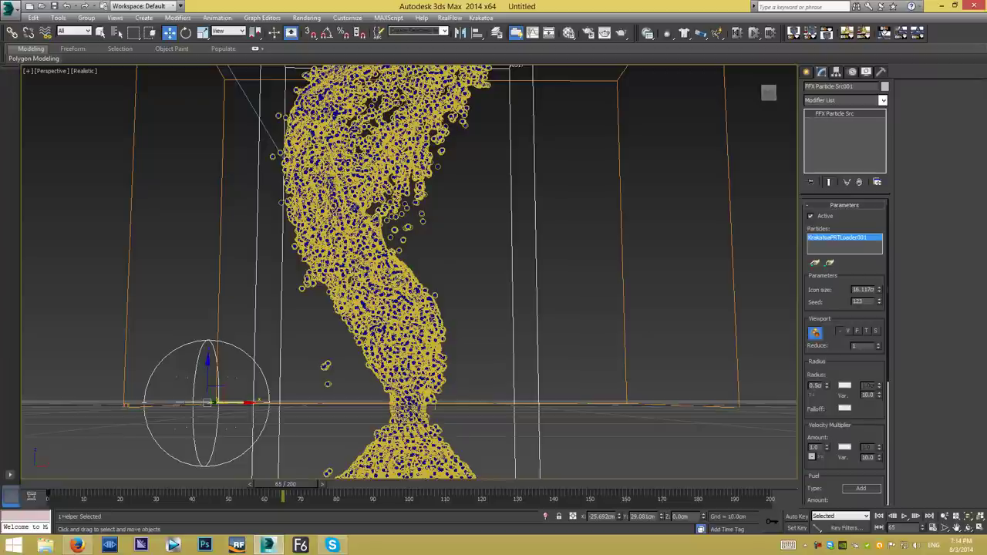
pyautogui.click(815, 333)
pyautogui.click(221, 239)
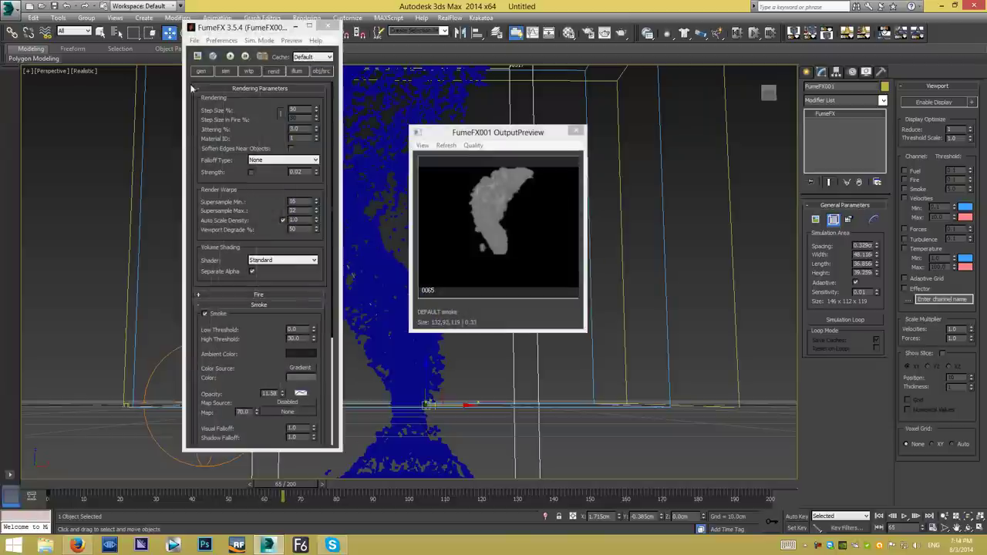
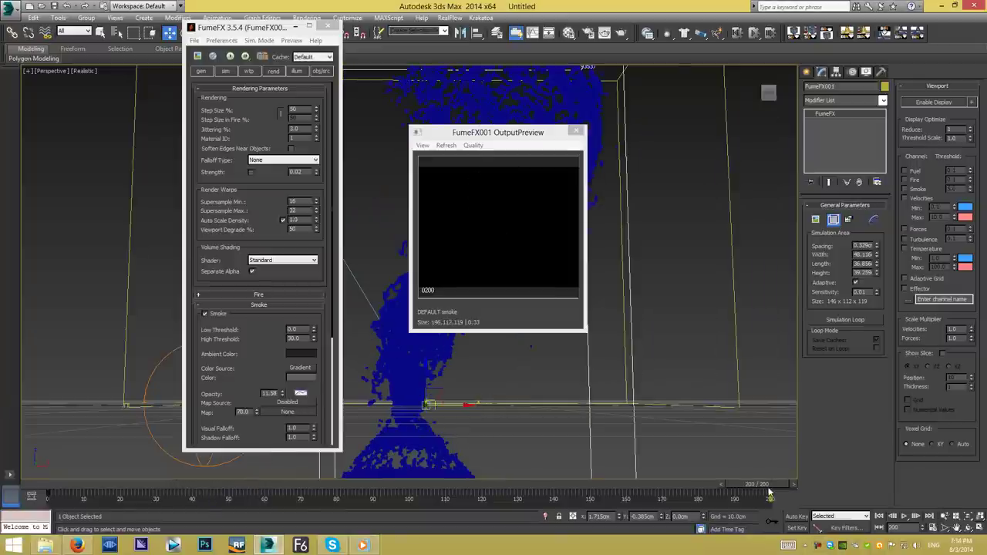
# Scrub the timeline through frames 112, 132 and an early frame to review the cached smoke.
pyautogui.moveTo(769, 491)
pyautogui.mouseDown()
pyautogui.moveTo(465, 484)
pyautogui.moveTo(707, 496)
pyautogui.moveTo(524, 496)
pyautogui.mouseUp()
pyautogui.moveTo(409, 331); pyautogui.dragTo(333, 408)
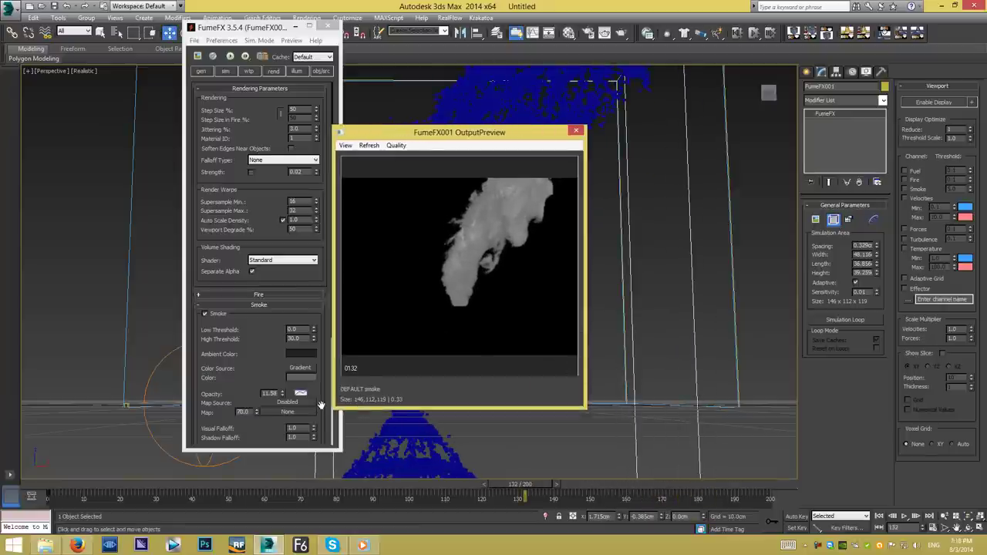
pyautogui.moveTo(499, 482)
pyautogui.mouseDown()
pyautogui.moveTo(76, 469)
pyautogui.moveTo(136, 453)
pyautogui.mouseUp()
# Move the smoke preview and FumeFX windows aside, advance to frame 135, and show the sim settings.
pyautogui.moveTo(462, 132); pyautogui.dragTo(659, 138)
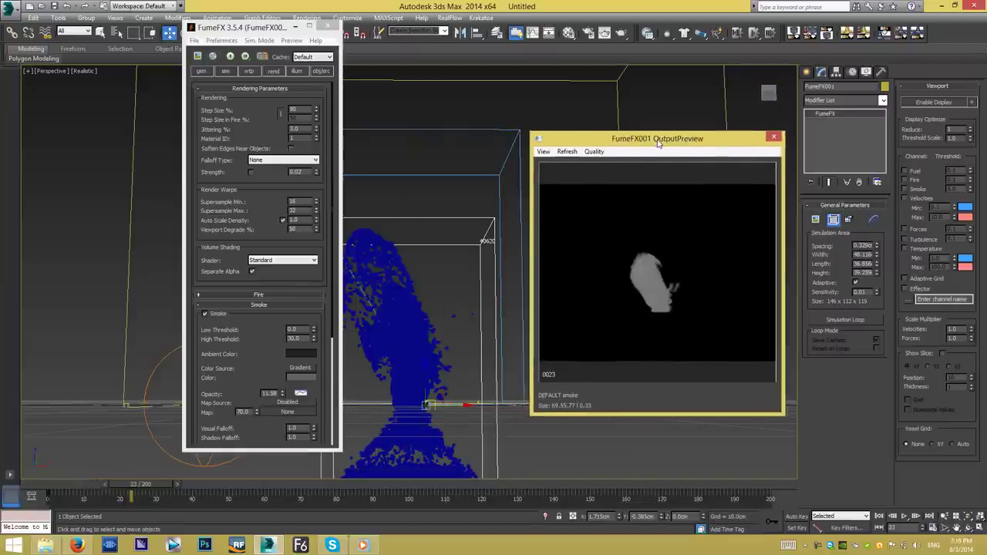
pyautogui.moveTo(265, 34); pyautogui.dragTo(162, 35)
pyautogui.moveTo(142, 483); pyautogui.dragTo(499, 532)
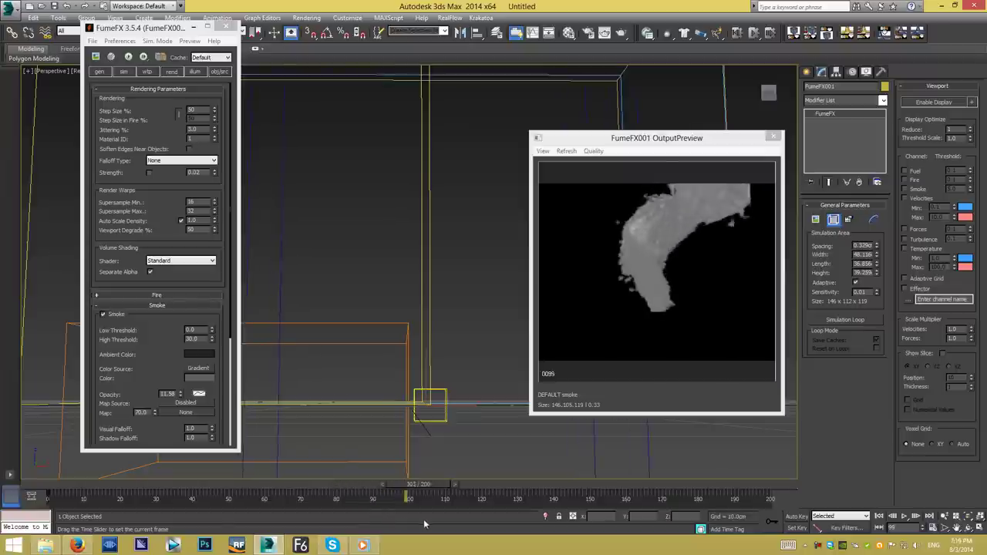
pyautogui.moveTo(499, 533); pyautogui.dragTo(543, 532)
pyautogui.click(125, 71)
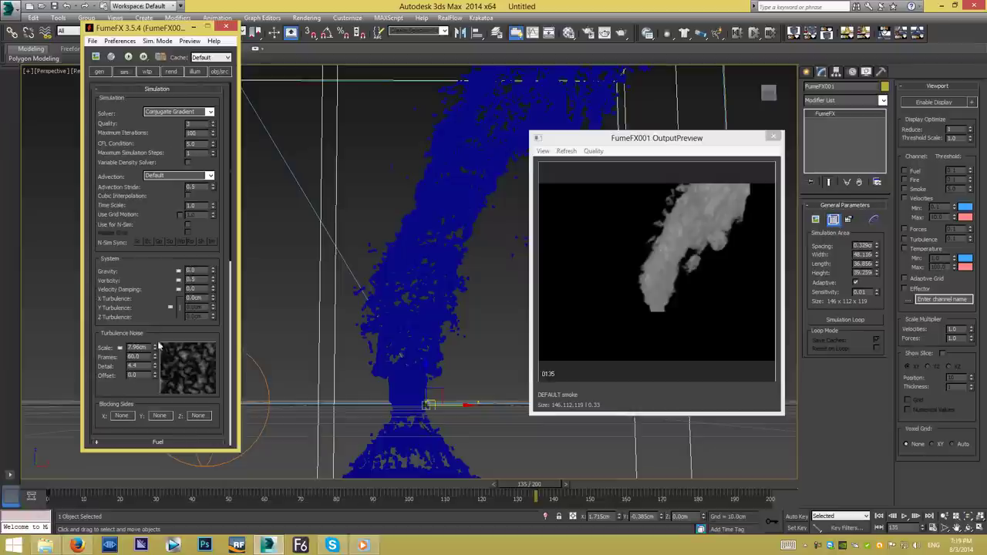
# Lower the grid Spacing to 0.229, refining the grid to 210x161x171 voxels.
pyautogui.moveTo(159, 347); pyautogui.dragTo(143, 91)
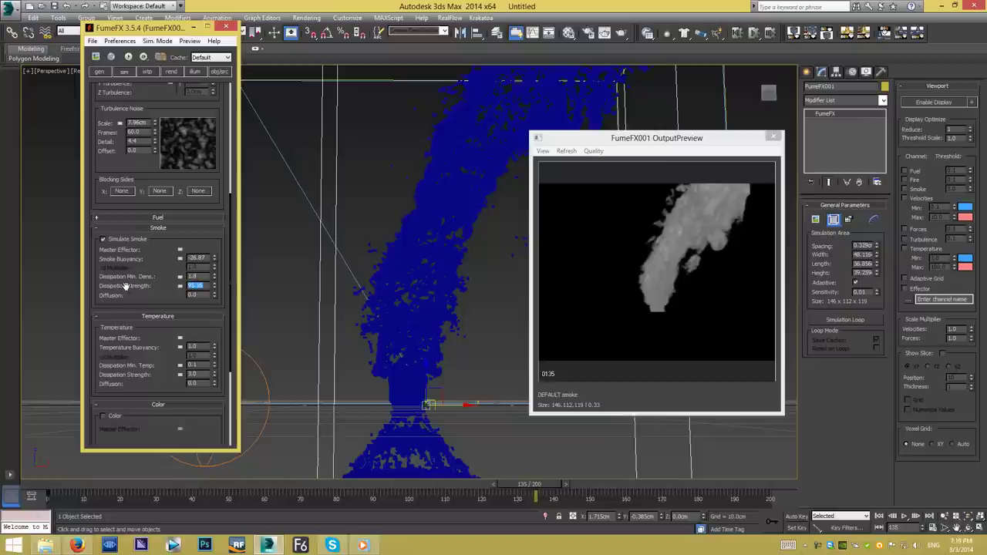
pyautogui.moveTo(600, 140); pyautogui.dragTo(509, 125)
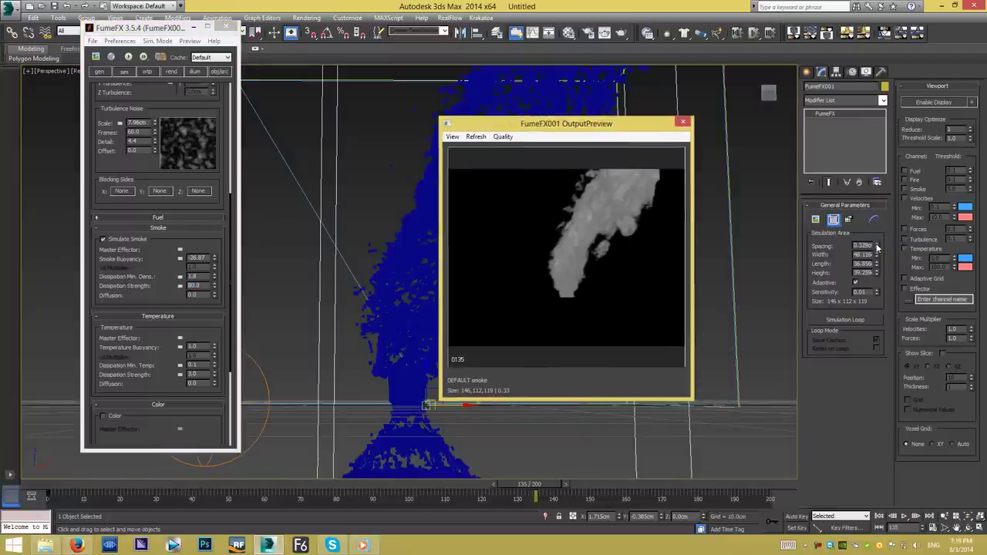
pyautogui.moveTo(876, 245); pyautogui.dragTo(877, 247)
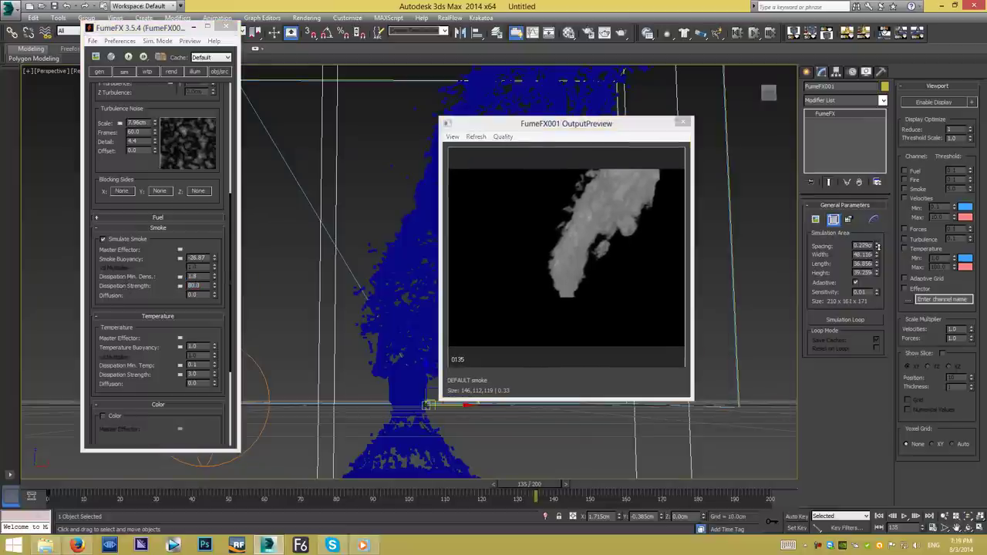
pyautogui.keyDown('alt'); pyautogui.moveTo(352, 293); pyautogui.dragTo(378, 320, button='middle'); pyautogui.keyUp('alt')
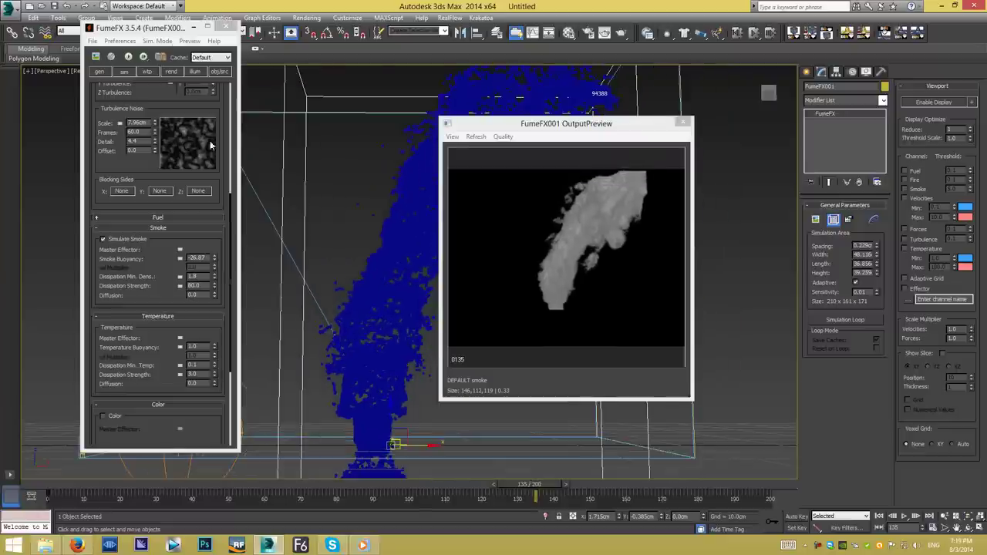
# Save the scene as 'Tornado Tutorial'.
pyautogui.click(55, 6)
pyautogui.write('Tornado Tutorial')
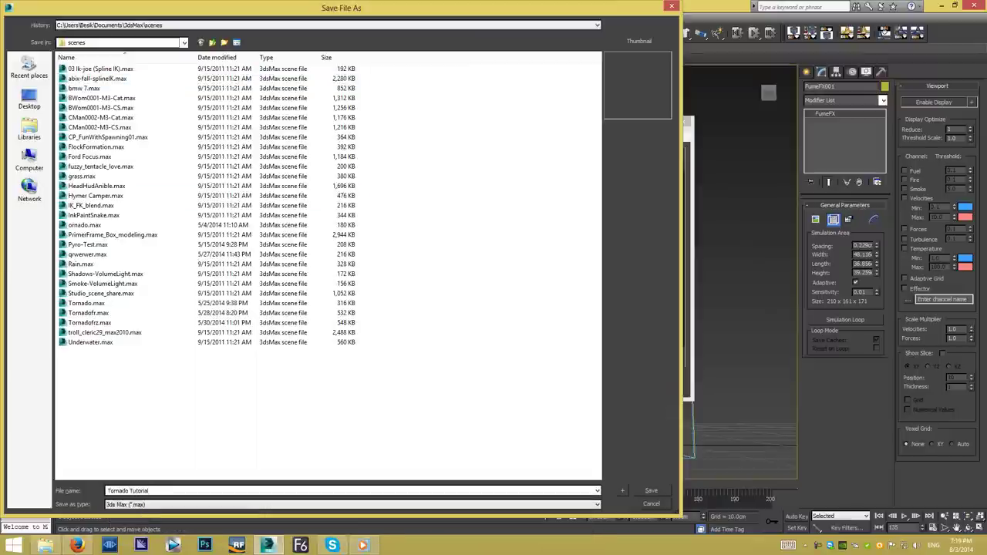
pyautogui.press('Return')
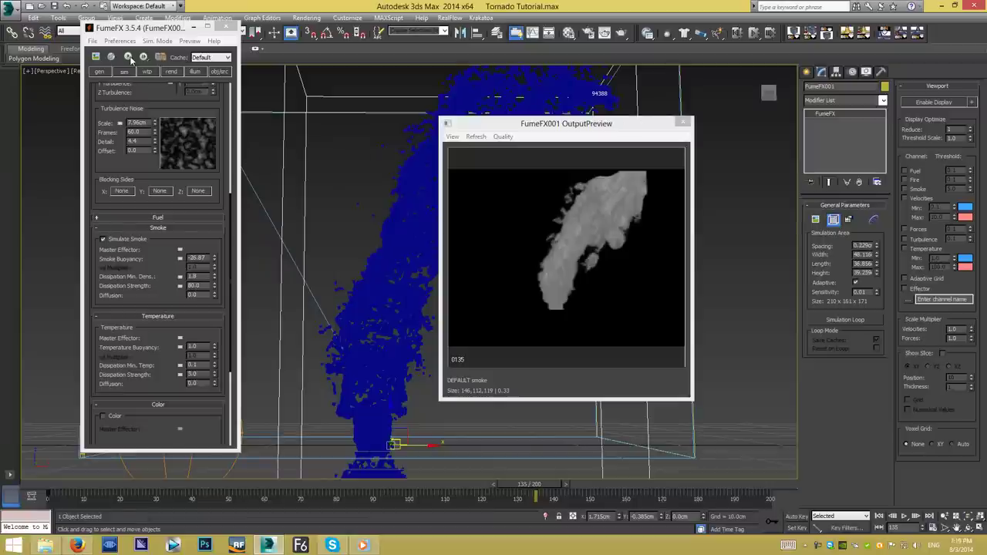
# Start the simulation and lower Dissipation Min. Dens. to 1.242.
pyautogui.click(129, 58)
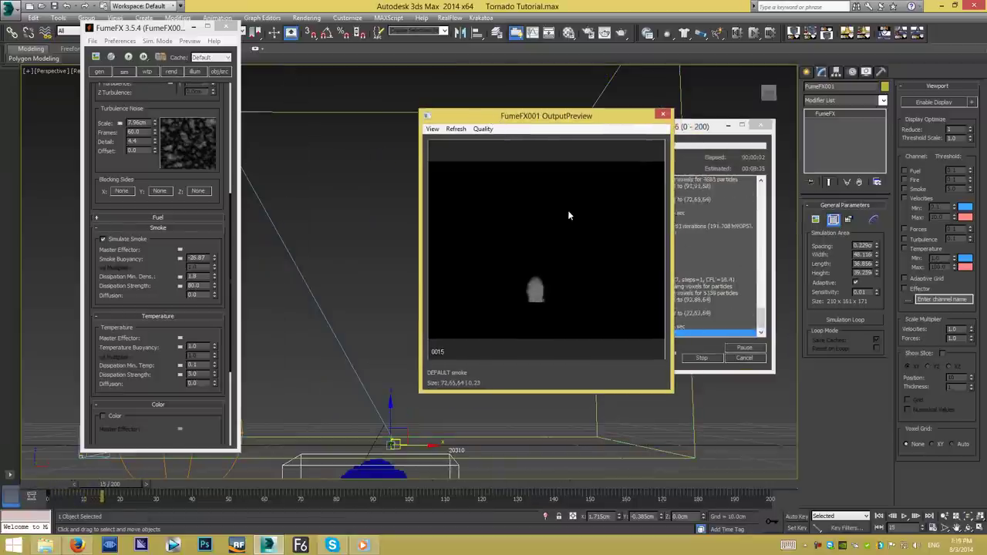
pyautogui.scroll(2, 370, 280)
pyautogui.scroll(2, 370, 281)
pyautogui.scroll(1, 371, 281)
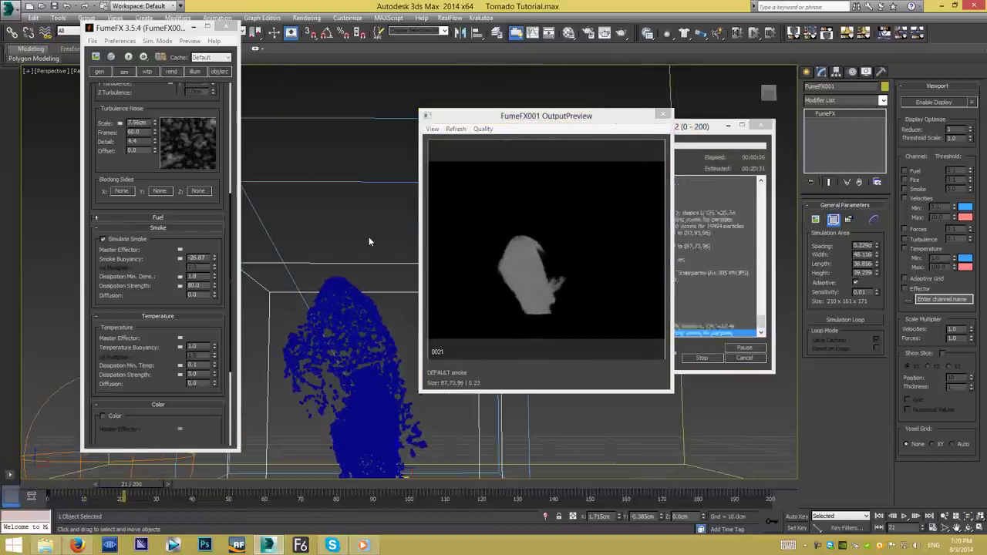
pyautogui.click(214, 282)
pyautogui.moveTo(214, 283); pyautogui.dragTo(214, 287)
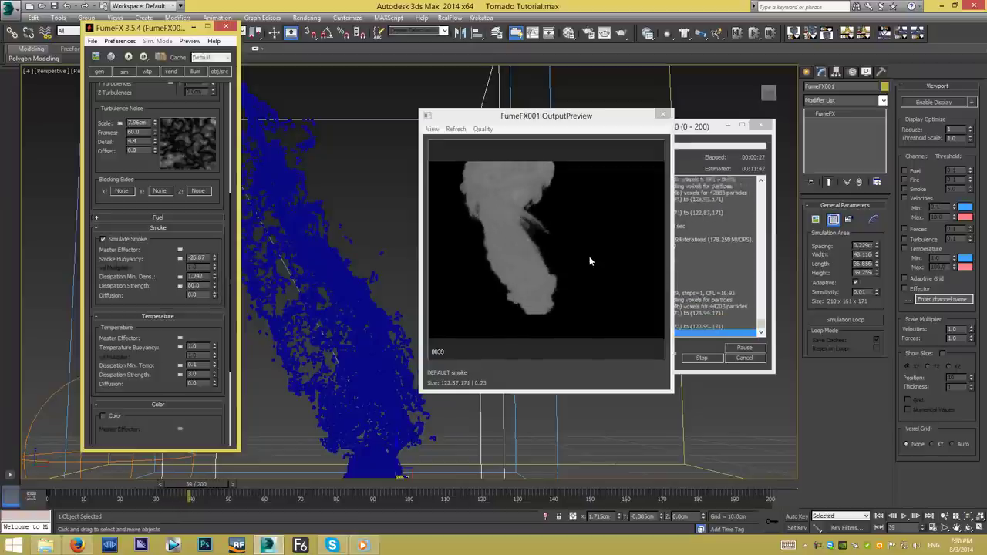
# Cancel the run, go to frame 35, then re-run the simulation and stop it at frame 130.
pyautogui.click(746, 358)
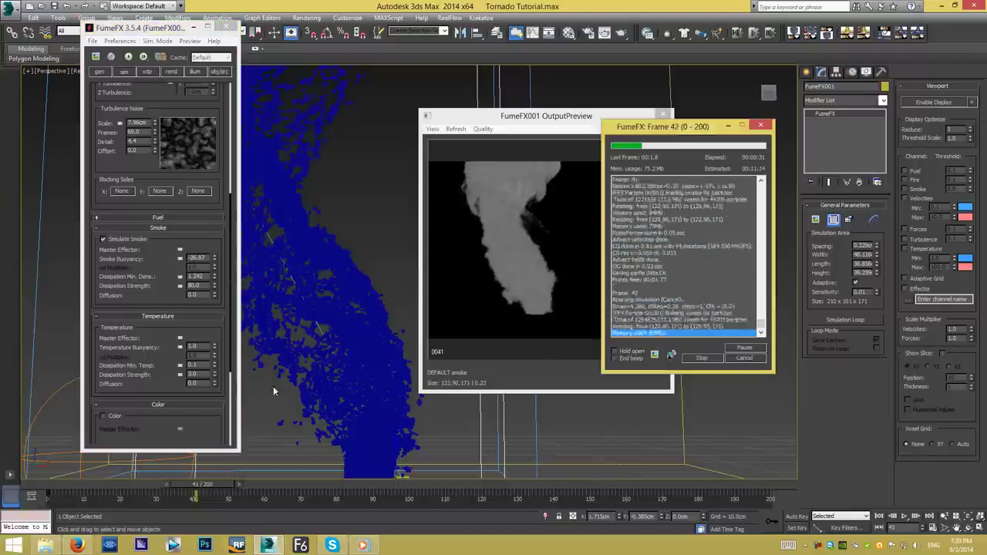
pyautogui.moveTo(92, 493)
pyautogui.mouseDown()
pyautogui.moveTo(157, 502)
pyautogui.moveTo(87, 498)
pyautogui.mouseUp()
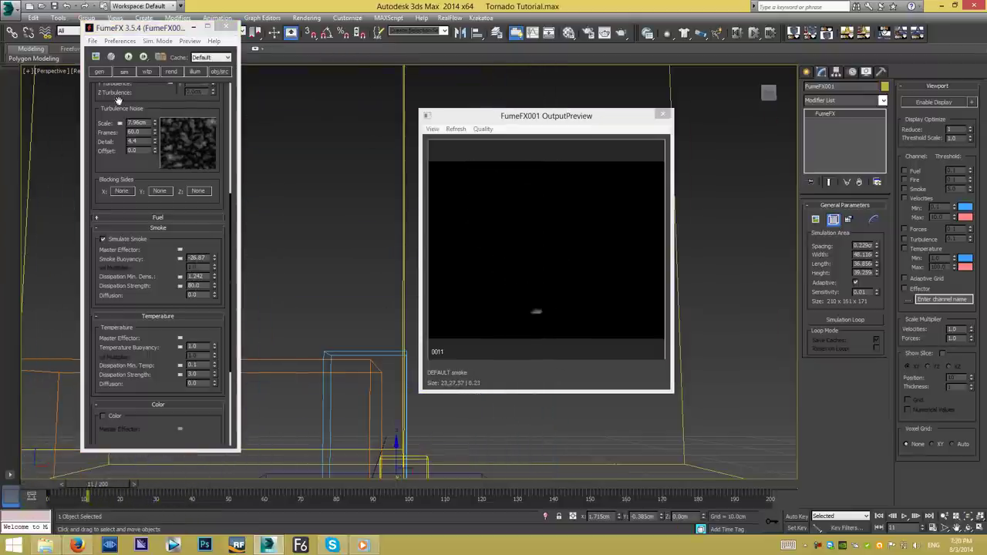
pyautogui.click(128, 56)
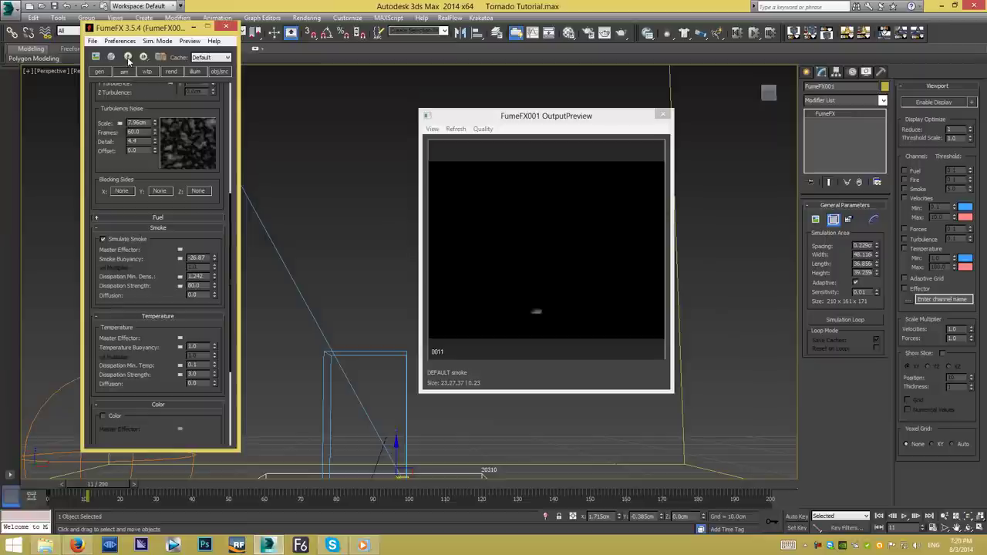
pyautogui.click(509, 125)
pyautogui.moveTo(509, 125); pyautogui.dragTo(420, 118)
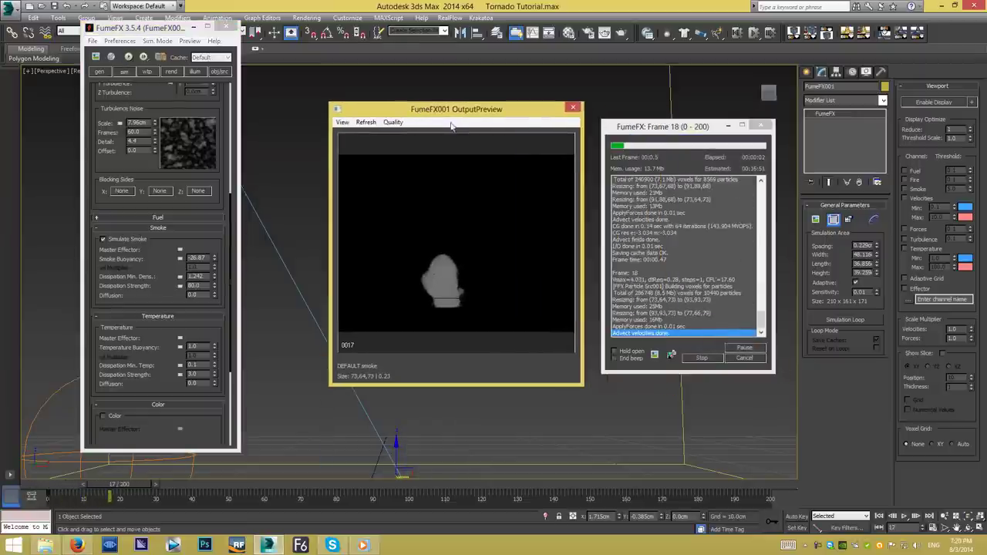
pyautogui.click(705, 359)
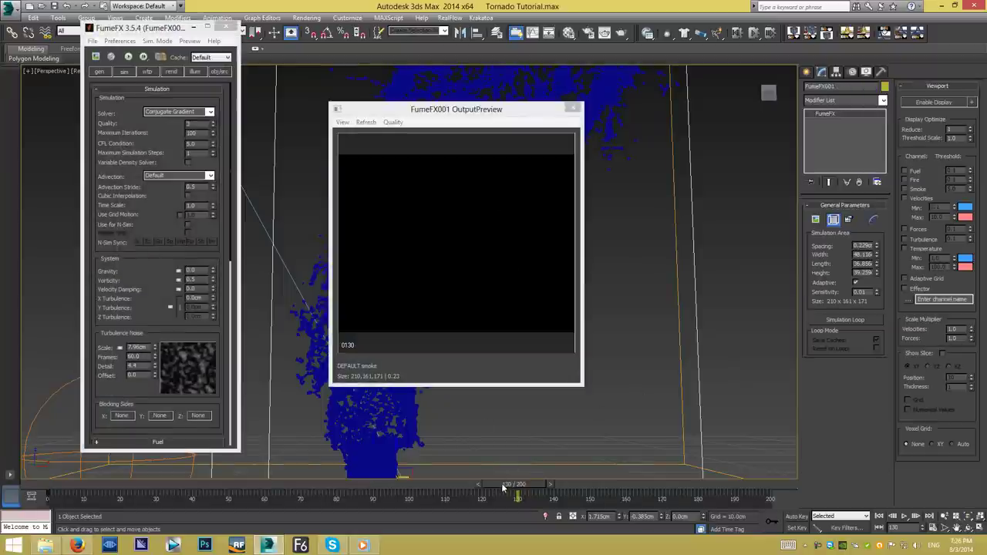
# Set the smoke's Dissipation Min. Dens. to 1.85.
pyautogui.rightClick(274, 502)
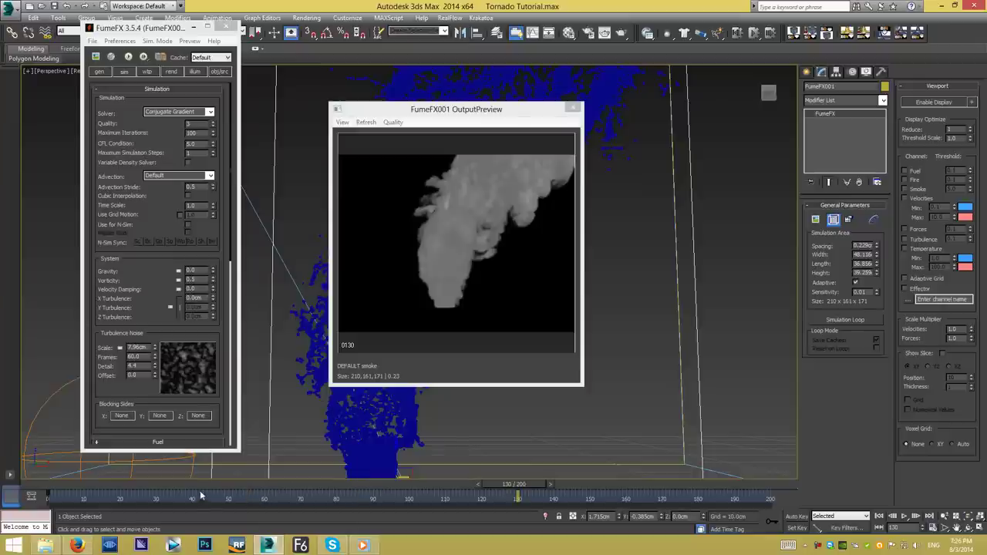
pyautogui.click(343, 491)
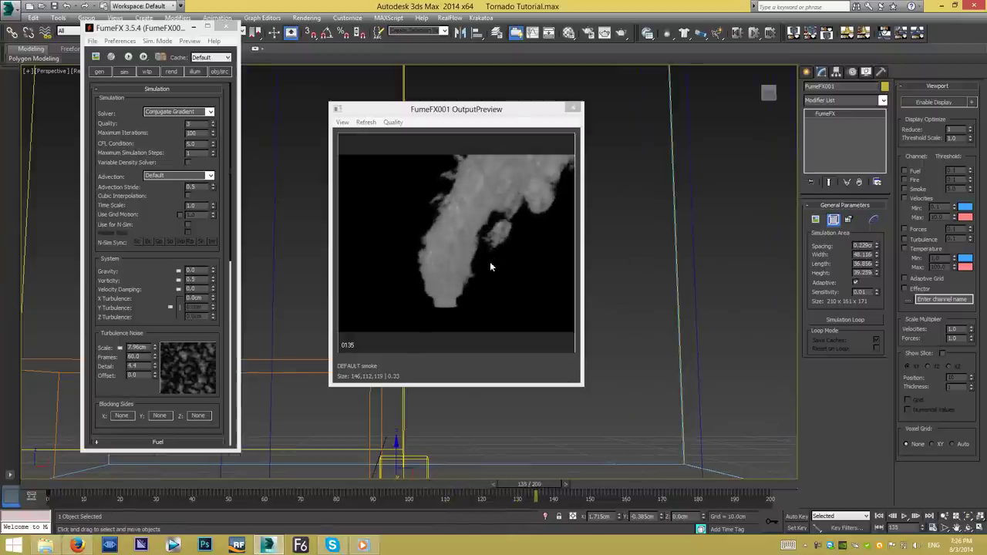
pyautogui.scroll(-3, 185, 239)
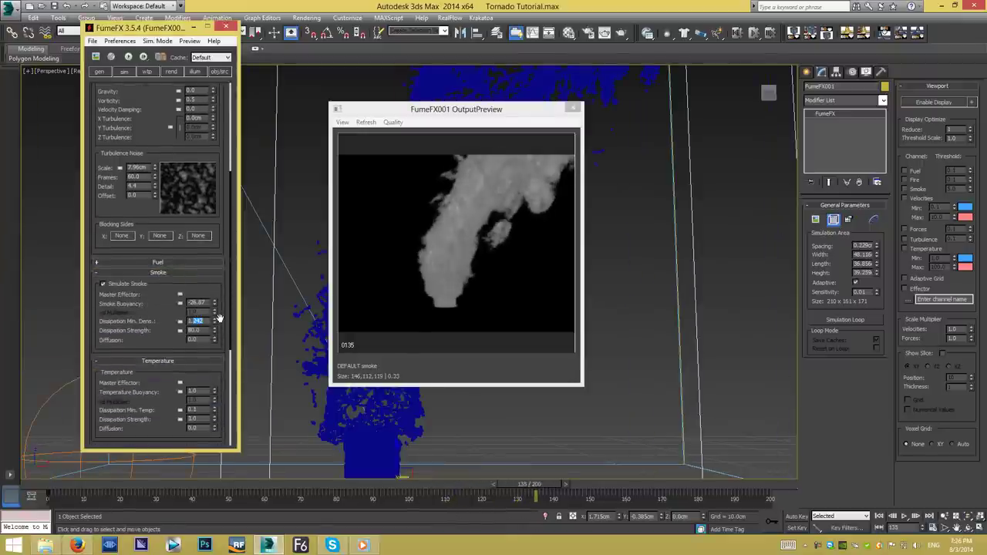
pyautogui.write('5')
pyautogui.press('Return')
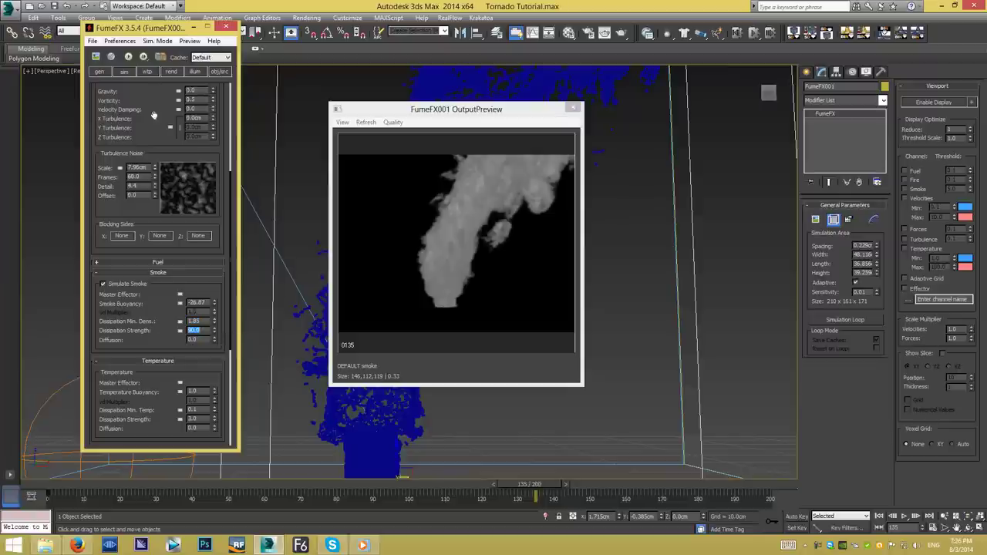
# Re-simulate the smoke, move to frame 190, and start a test render with Shift+Q.
pyautogui.click(128, 57)
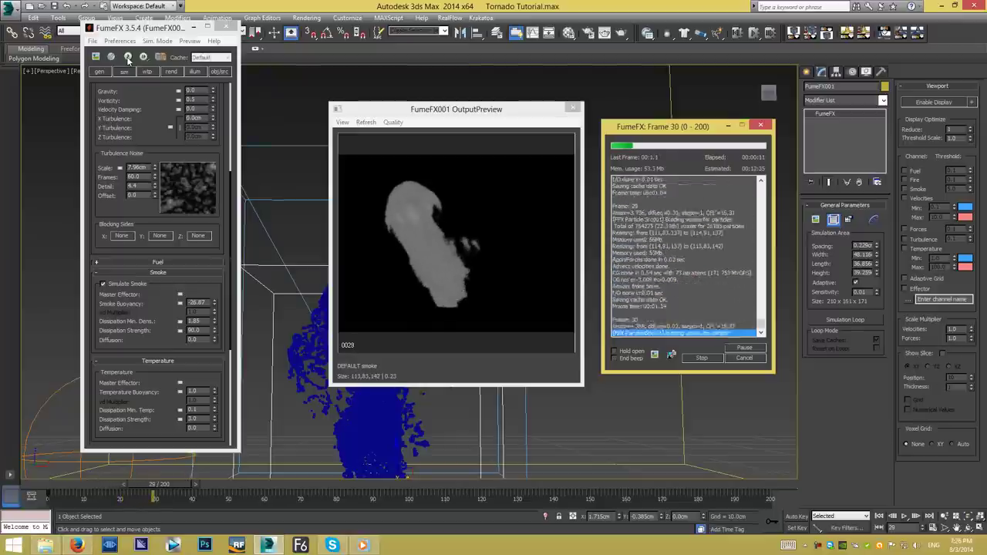
pyautogui.click(701, 358)
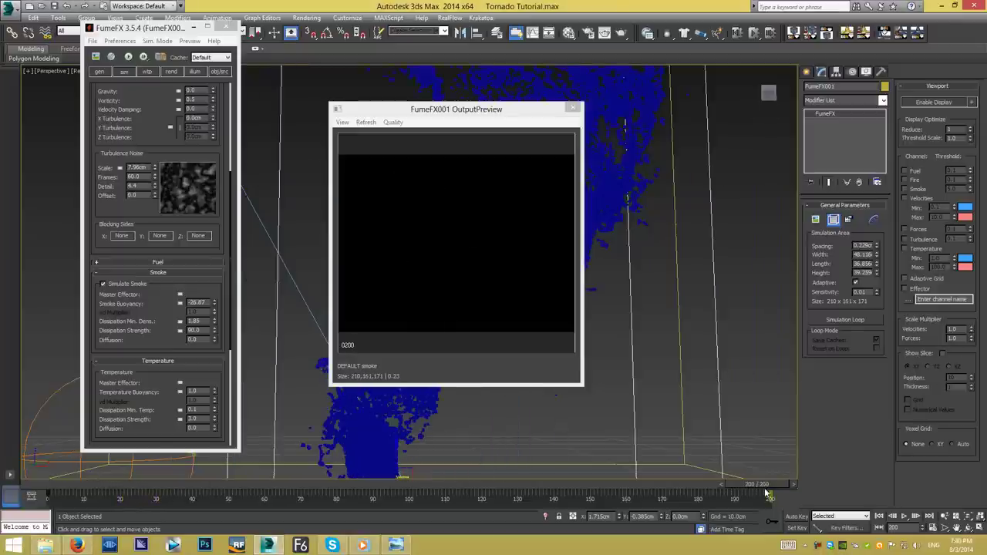
pyautogui.moveTo(199, 484); pyautogui.dragTo(586, 547)
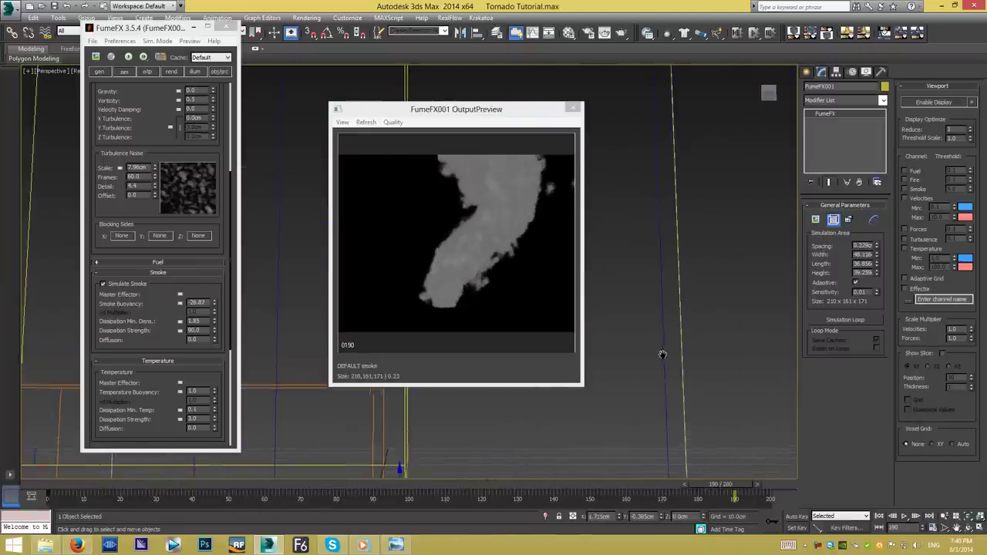
pyautogui.moveTo(713, 390)
pyautogui.keyDown('alt'); pyautogui.mouseDown(button='middle')
pyautogui.moveTo(667, 367)
pyautogui.moveTo(663, 384)
pyautogui.mouseUp(button='middle'); pyautogui.keyUp('alt')
pyautogui.hotkey('shift', 'q')
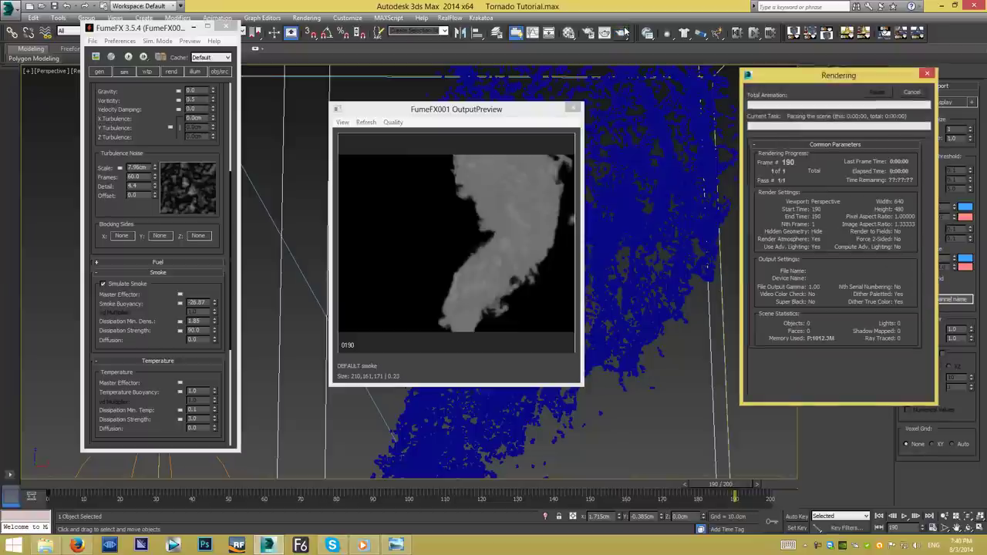
# Dismiss the render error, switch to the Default Scanline Renderer, and render frame 190.
pyautogui.click(584, 307)
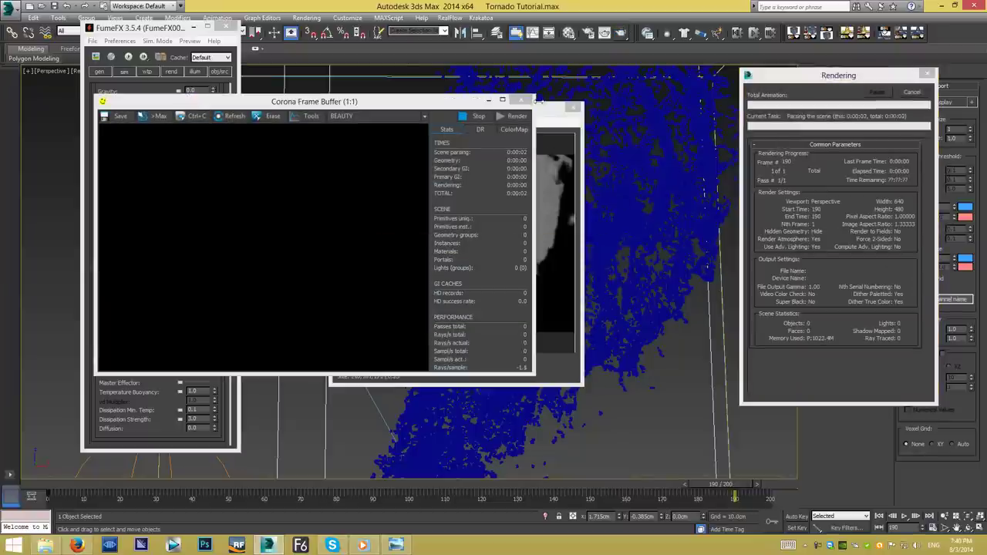
pyautogui.click(525, 99)
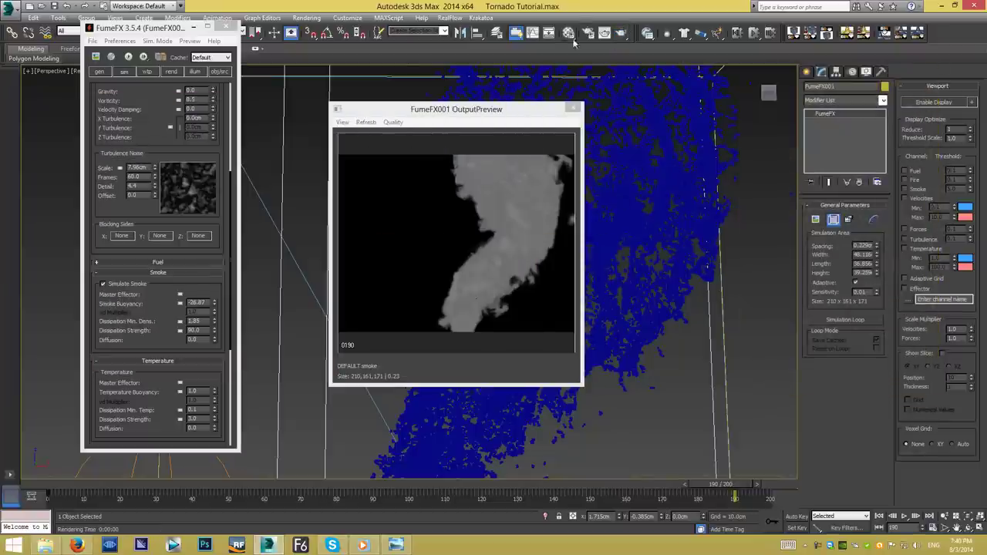
pyautogui.press('F10')
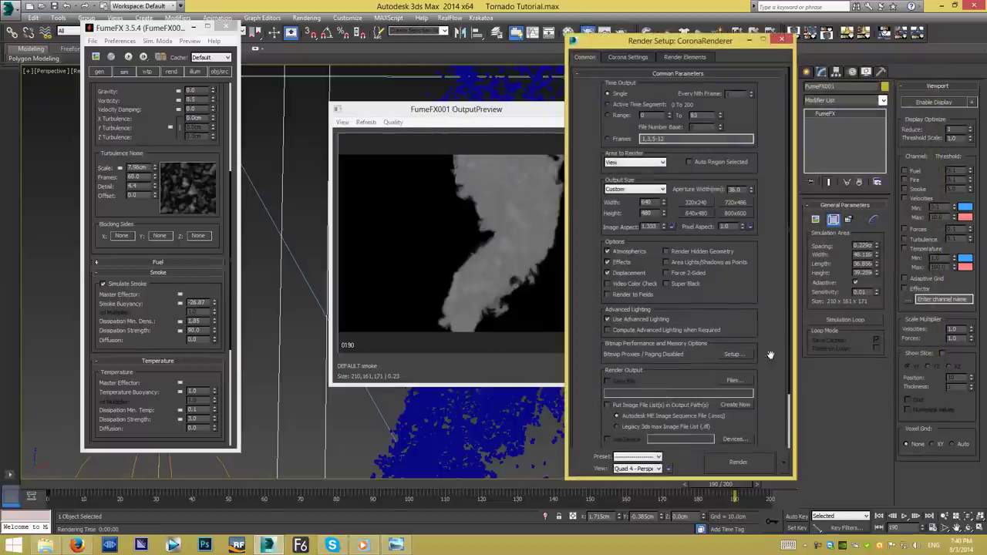
pyautogui.scroll(-2, 770, 354)
pyautogui.scroll(-2, 733, 412)
pyautogui.click(736, 398)
pyautogui.doubleClick(655, 198)
pyautogui.click(708, 465)
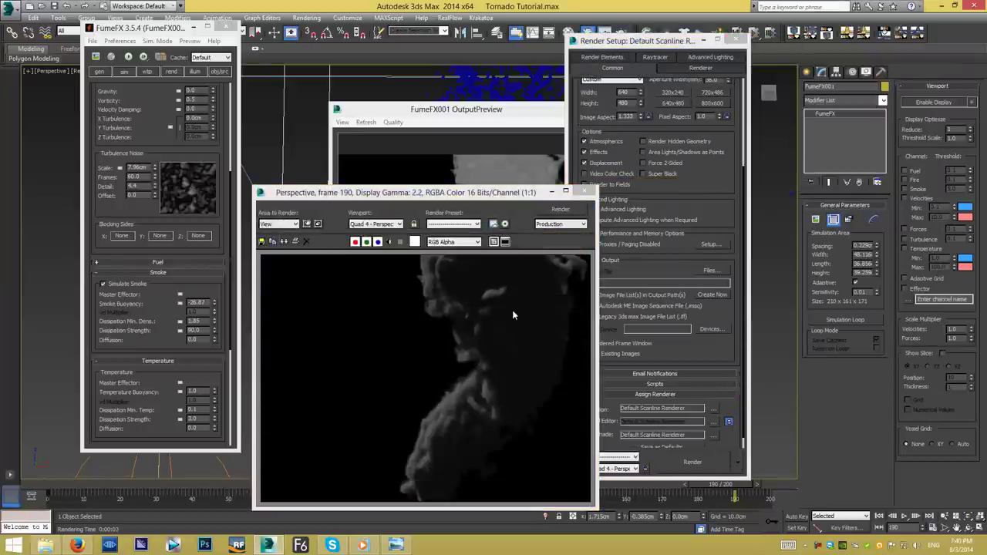
# Turn on View > Shadows in the FumeFX OutputPreview and close the rendered frame window.
pyautogui.moveTo(505, 196)
pyautogui.mouseDown()
pyautogui.moveTo(491, 129)
pyautogui.moveTo(591, 194)
pyautogui.mouseUp()
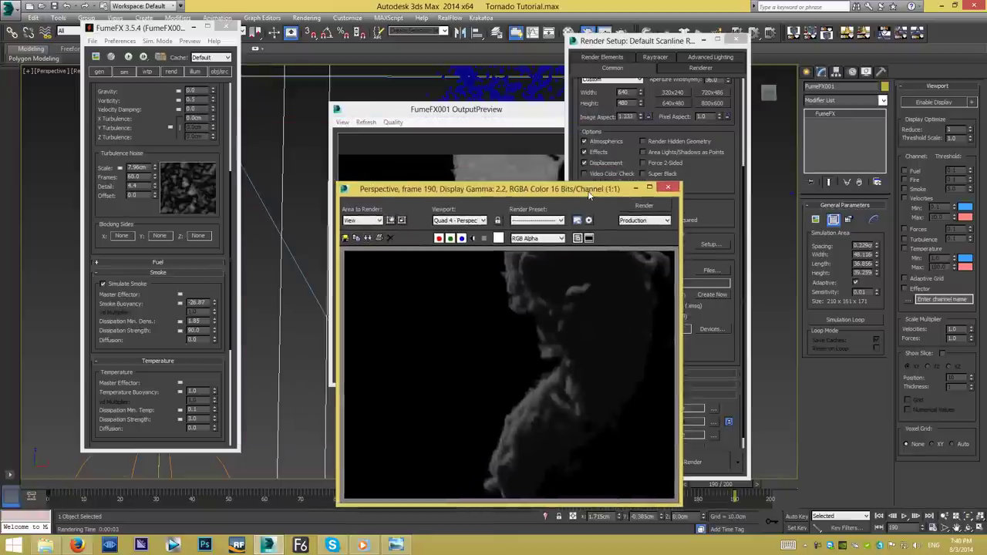
pyautogui.moveTo(472, 118); pyautogui.dragTo(457, 108)
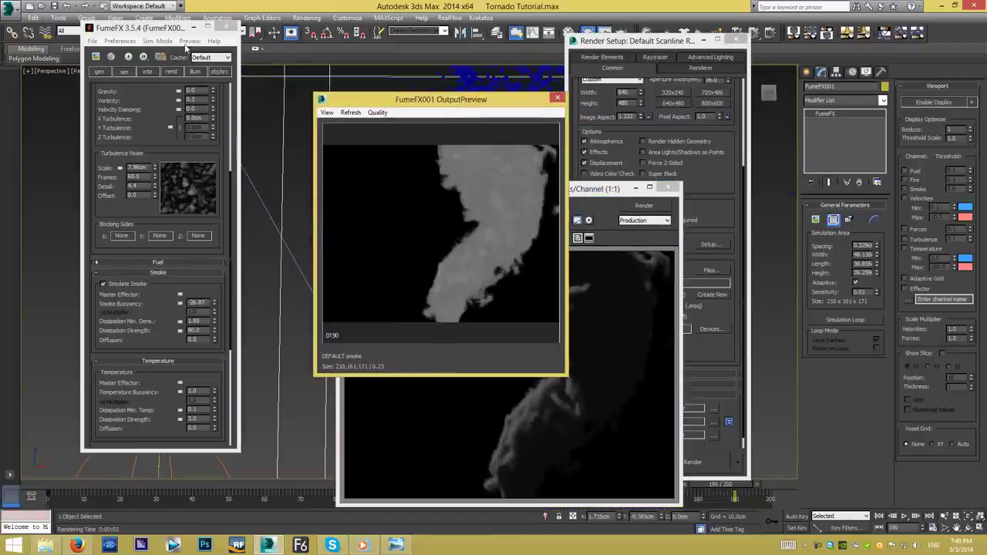
pyautogui.click(188, 42)
pyautogui.click(154, 78)
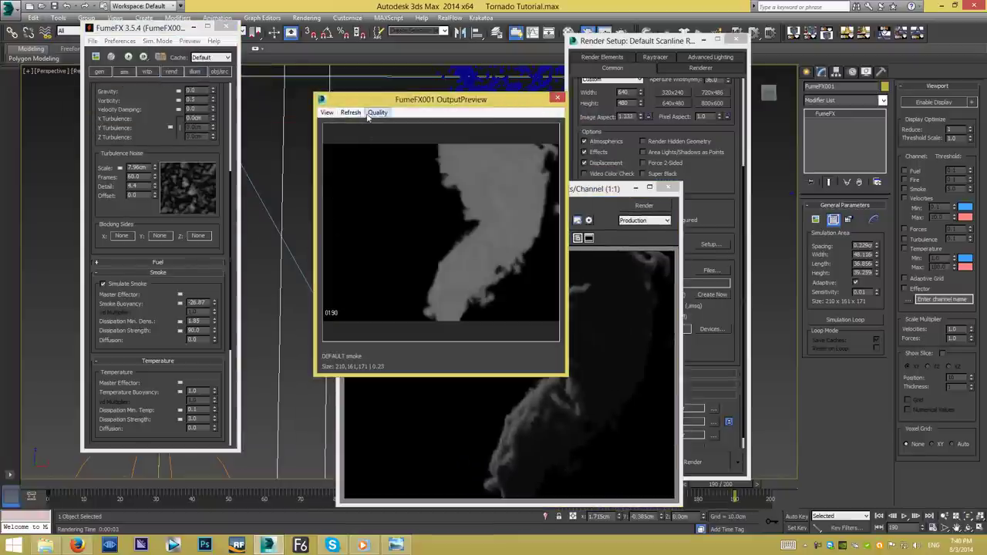
pyautogui.click(327, 112)
pyautogui.click(287, 153)
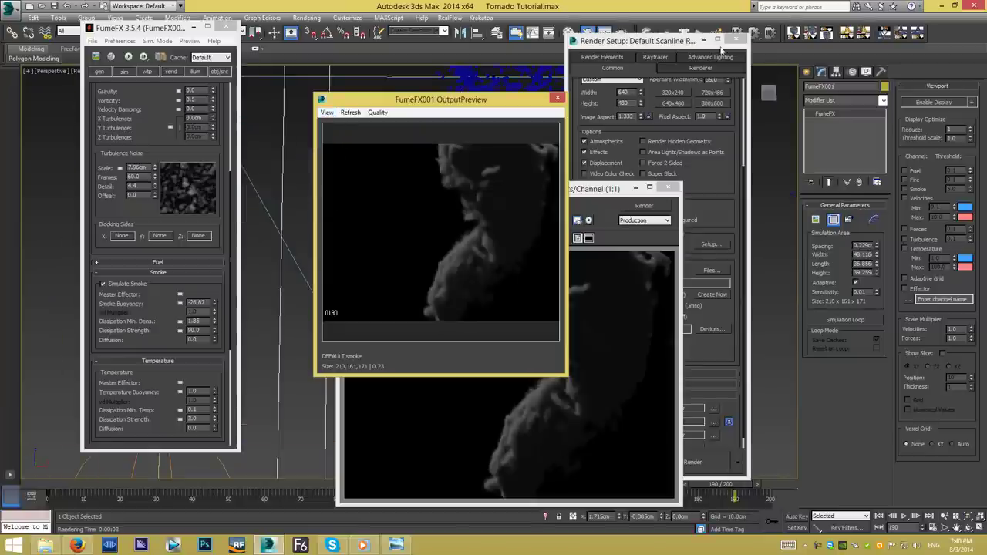
pyautogui.click(665, 167)
pyautogui.click(667, 188)
pyautogui.moveTo(478, 99); pyautogui.dragTo(314, 99)
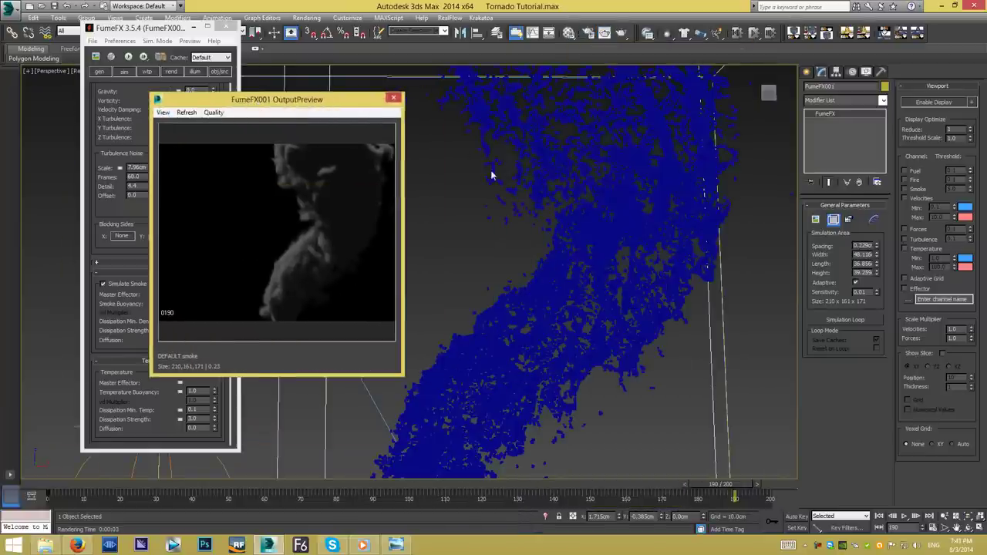
# Switch to the four-viewport layout and close the FumeFX panel and smoke preview.
pyautogui.click(977, 529)
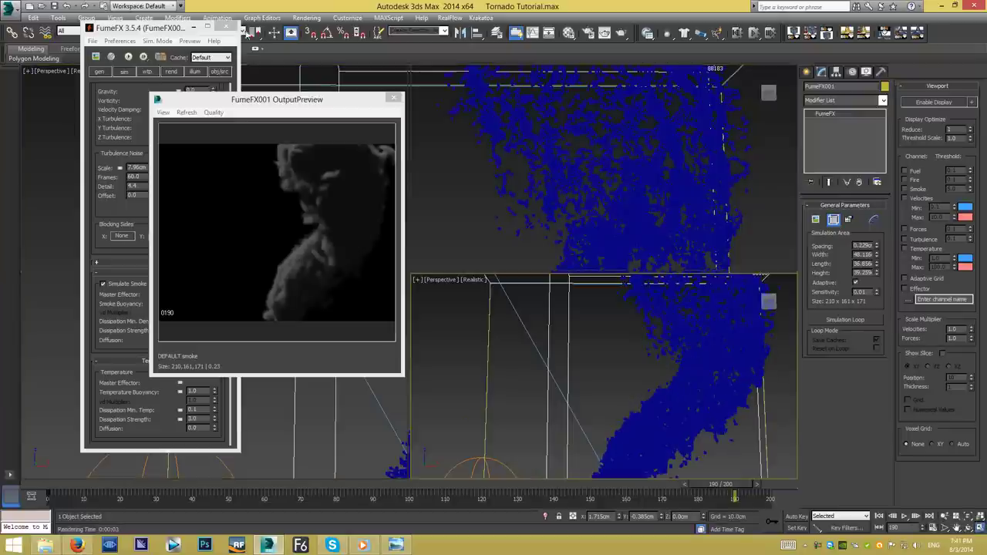
pyautogui.click(222, 29)
pyautogui.moveTo(270, 99); pyautogui.dragTo(453, 104)
pyautogui.click(179, 131)
# Move the directional light Direct001 so it sits 81.524cm from its target.
pyautogui.moveTo(193, 117)
pyautogui.mouseDown()
pyautogui.moveTo(213, 109)
pyautogui.moveTo(199, 114)
pyautogui.mouseUp()
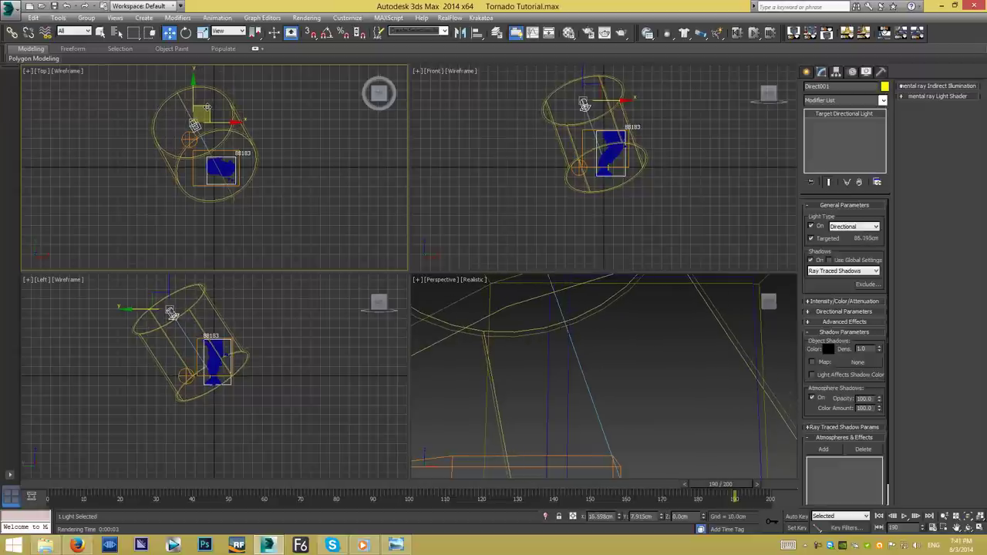
pyautogui.moveTo(591, 105); pyautogui.dragTo(588, 101)
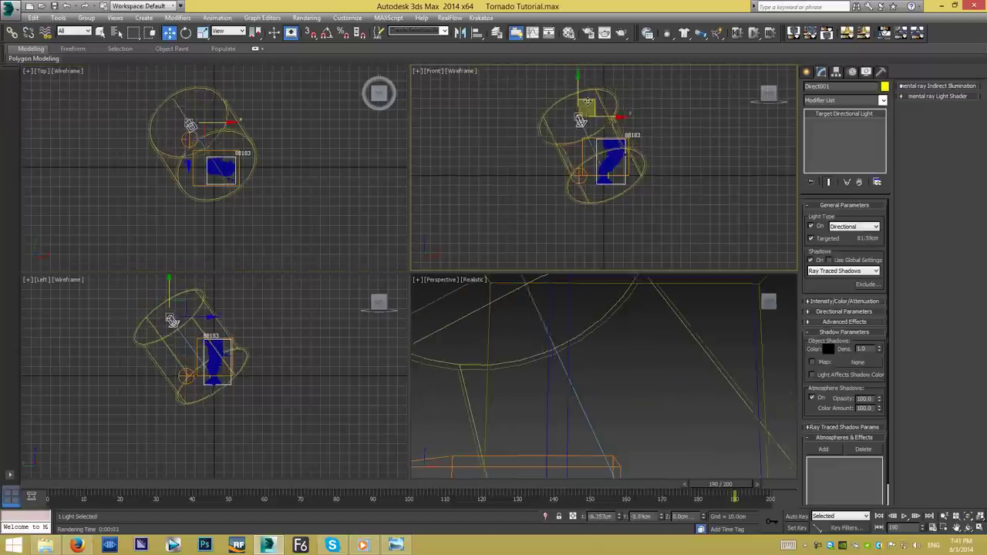
pyautogui.click(631, 143)
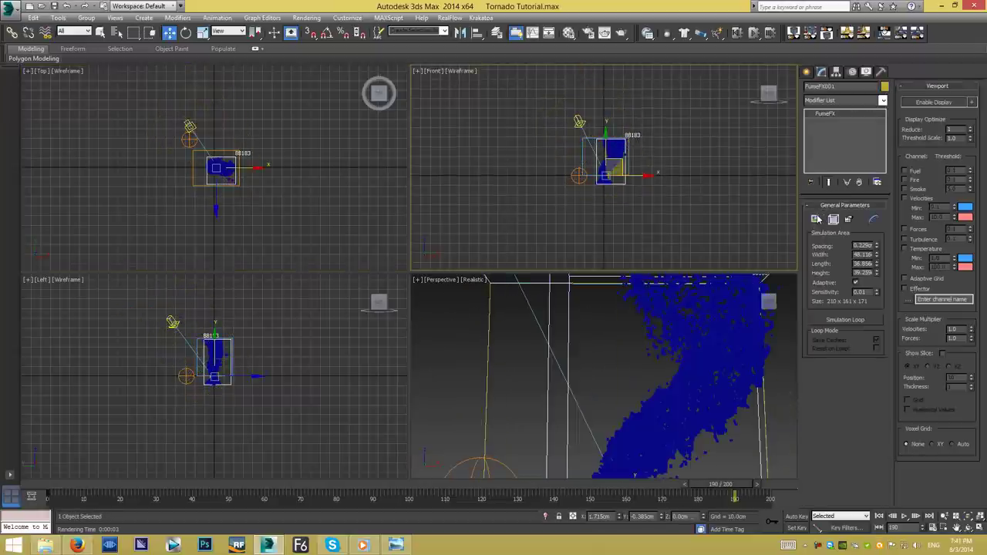
pyautogui.click(816, 219)
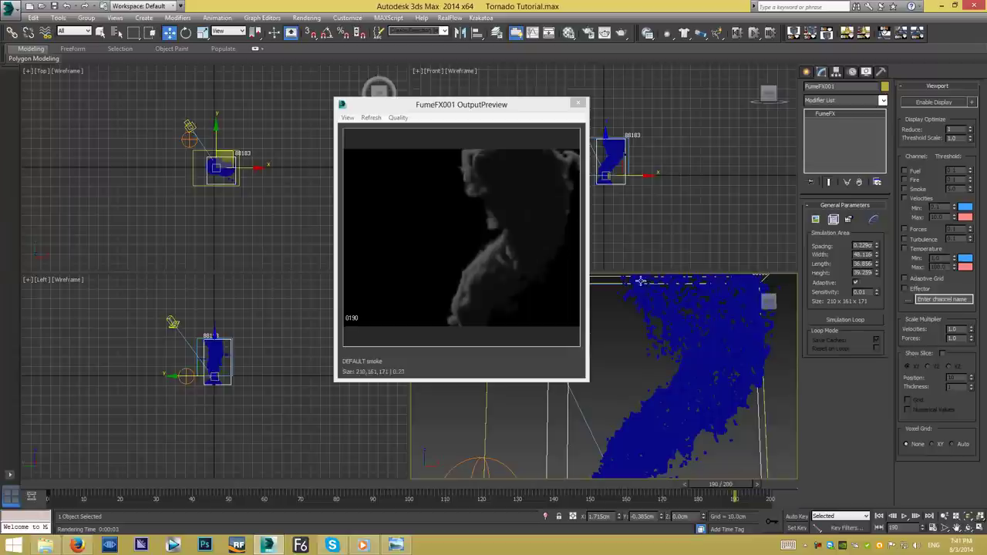
pyautogui.moveTo(462, 104); pyautogui.dragTo(360, 95)
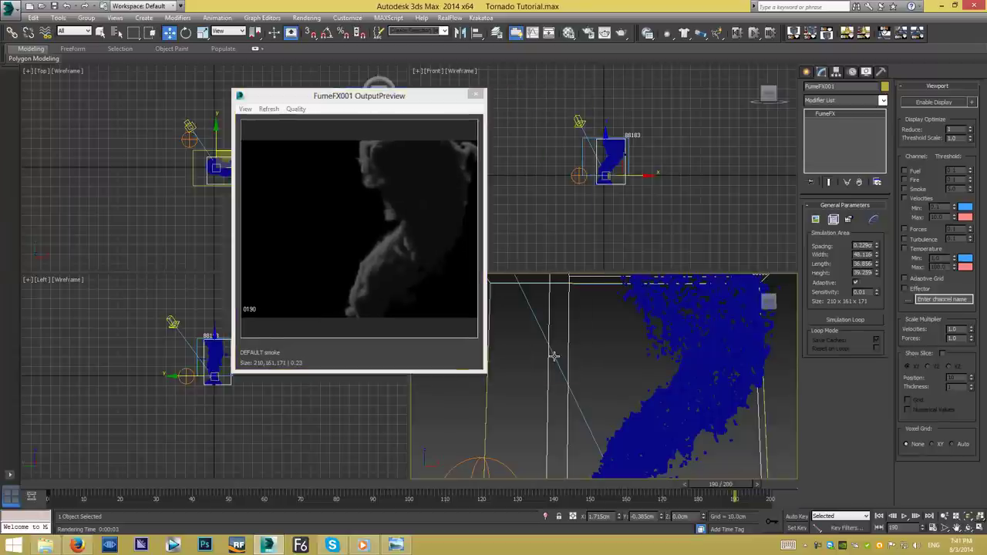
pyautogui.scroll(-5, 552, 354)
pyautogui.scroll(-2, 588, 409)
pyautogui.scroll(-2, 588, 409)
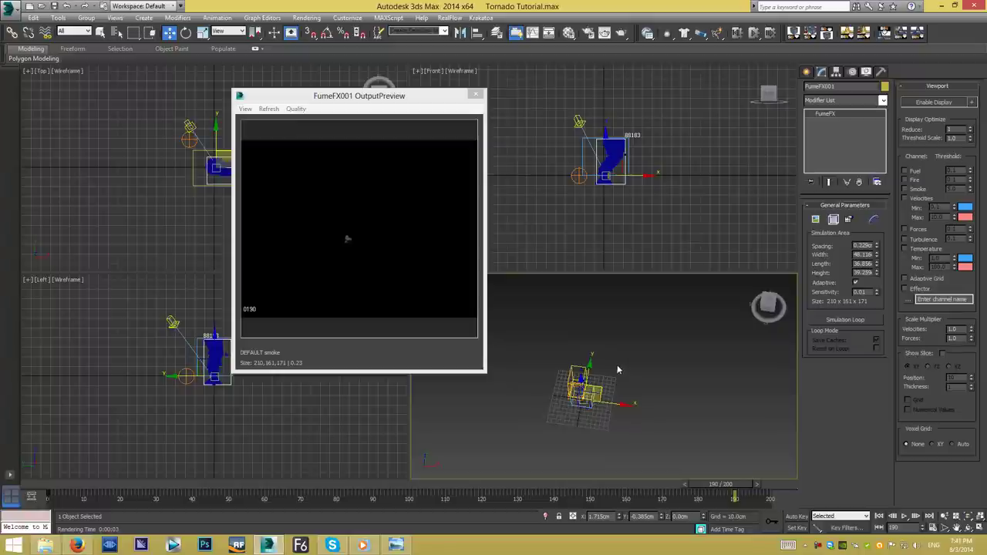
pyautogui.scroll(3, 584, 405)
pyautogui.click(586, 403)
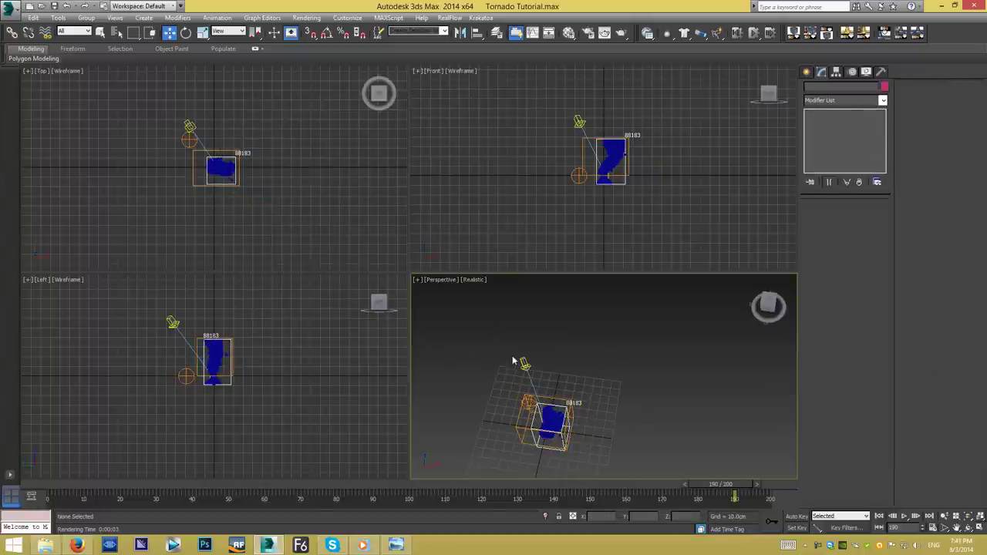
# Move Direct001 toward the right side of the smoke grid and check the FumeFX output preview.
pyautogui.moveTo(574, 393)
pyautogui.keyDown('alt'); pyautogui.mouseDown(button='middle')
pyautogui.moveTo(606, 280)
pyautogui.moveTo(652, 370)
pyautogui.mouseUp(button='middle'); pyautogui.keyUp('alt')
pyautogui.click(565, 411)
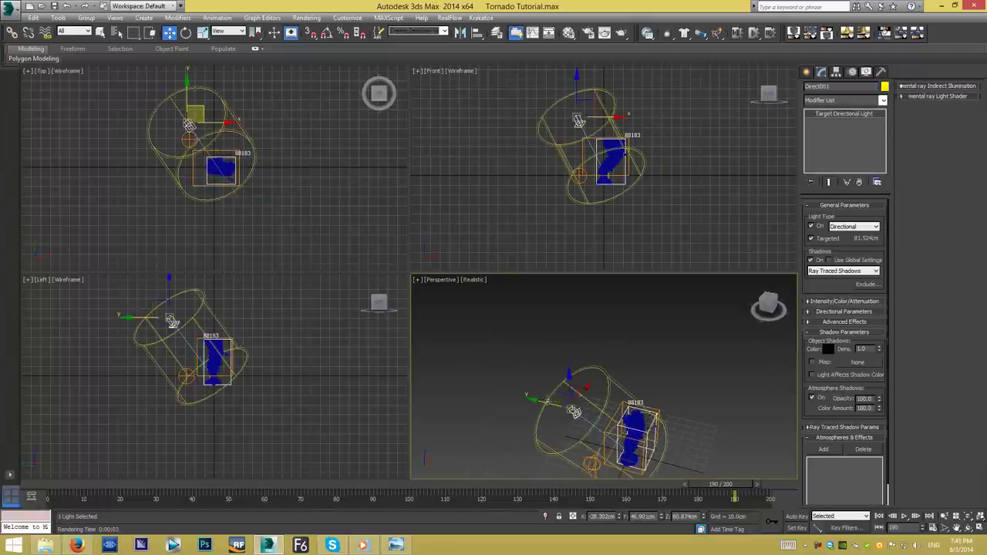
pyautogui.moveTo(540, 399); pyautogui.dragTo(628, 429)
pyautogui.keyDown('alt'); pyautogui.moveTo(627, 430); pyautogui.dragTo(632, 441, button='middle'); pyautogui.keyUp('alt')
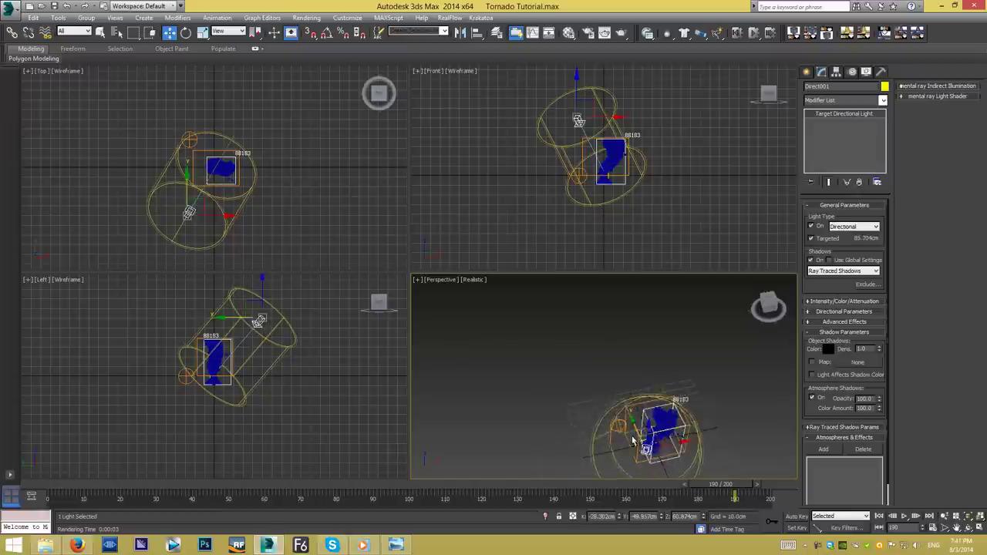
pyautogui.moveTo(632, 441); pyautogui.dragTo(669, 437)
pyautogui.scroll(5, 639, 394)
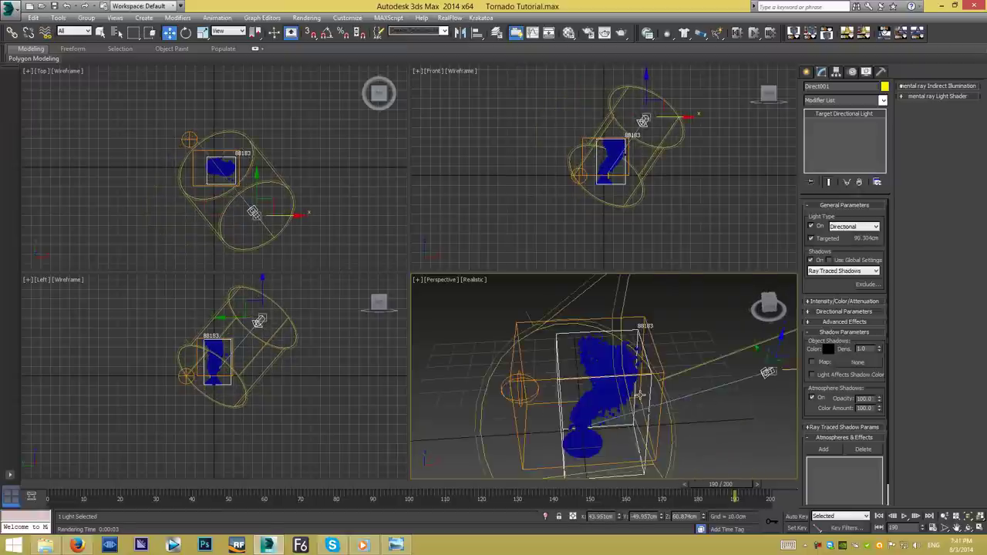
pyautogui.scroll(2, 639, 395)
pyautogui.scroll(2, 639, 385)
pyautogui.scroll(1, 638, 369)
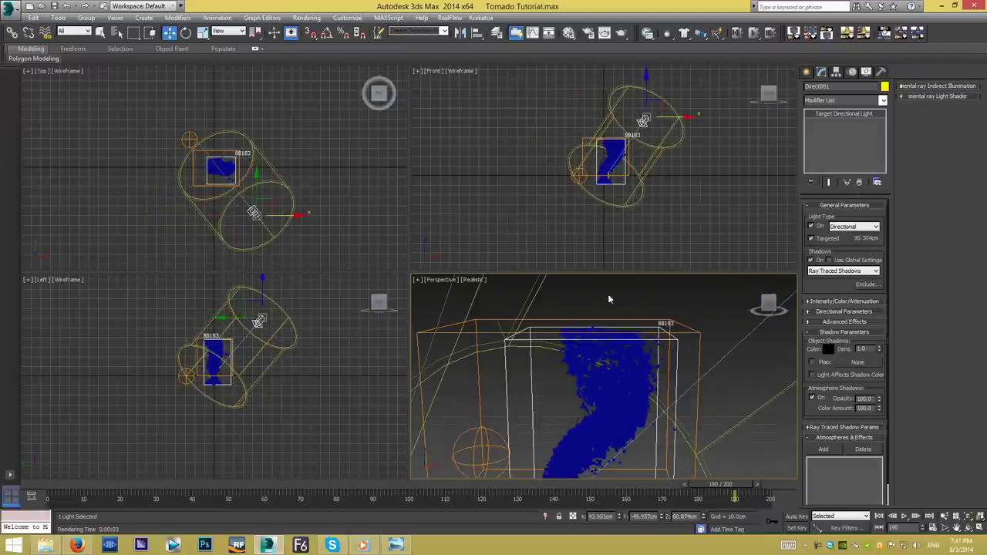
pyautogui.click(490, 319)
pyautogui.click(815, 220)
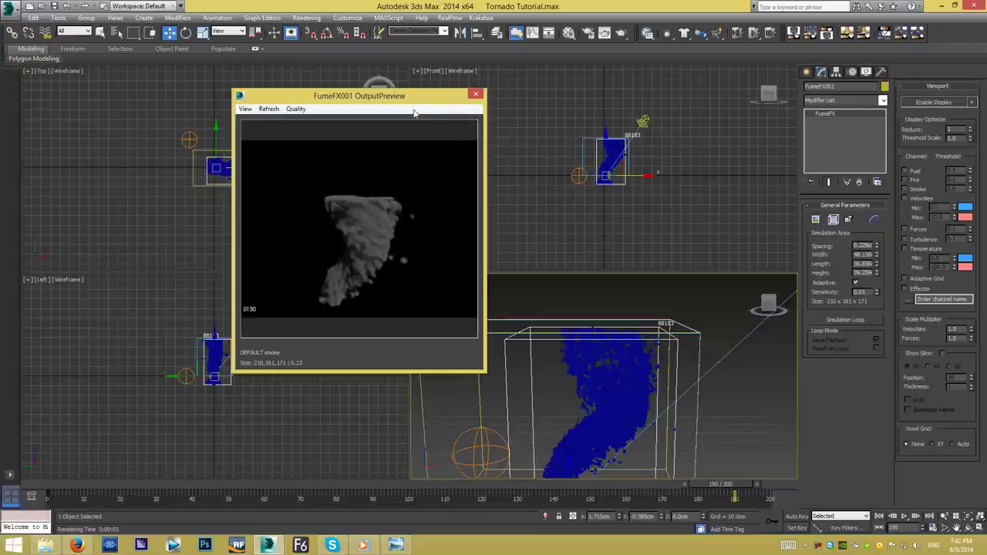
# Shift Direct001 again in the Top view and re-check the smoke preview.
pyautogui.scroll(3, 189, 164)
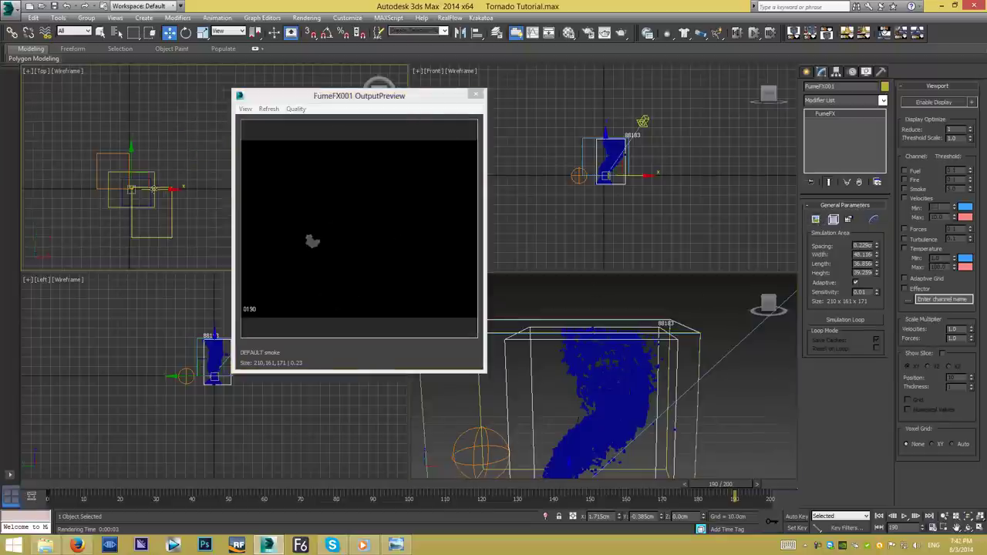
pyautogui.click(165, 226)
pyautogui.moveTo(170, 227); pyautogui.dragTo(205, 192)
pyautogui.middleClick(566, 306)
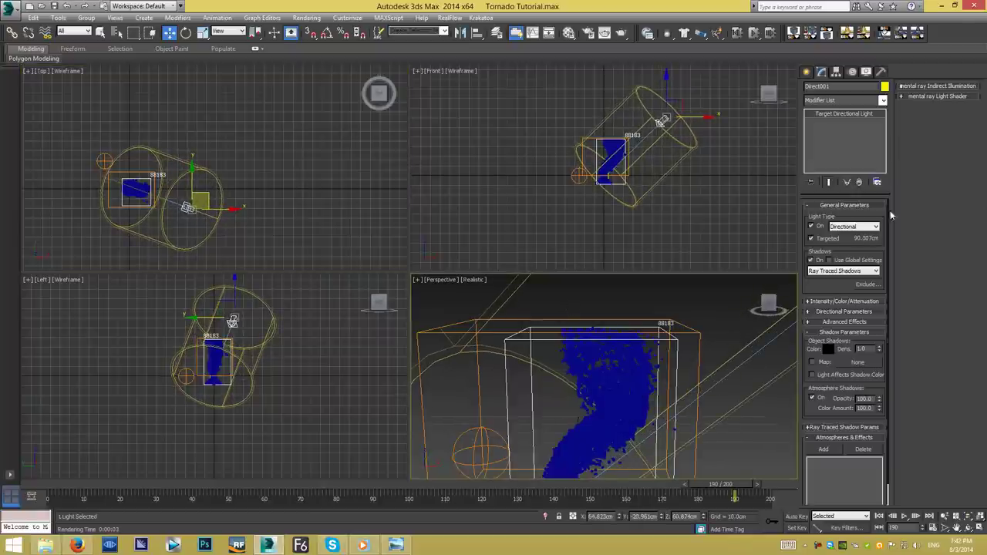
pyautogui.click(502, 322)
pyautogui.click(817, 219)
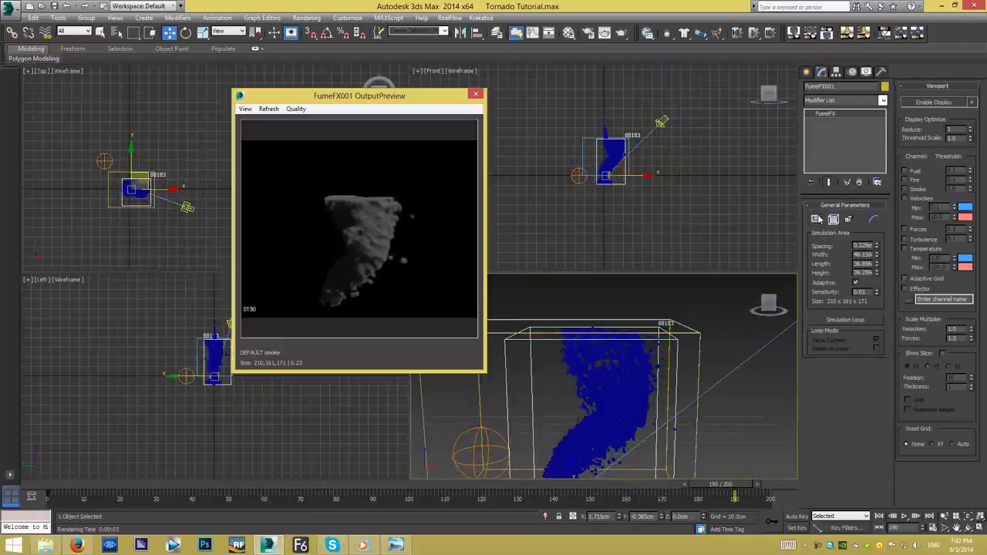
# Zoom in on the smoke volume and nudge Direct001 to 95.794cm from its target.
pyautogui.scroll(3, 605, 360)
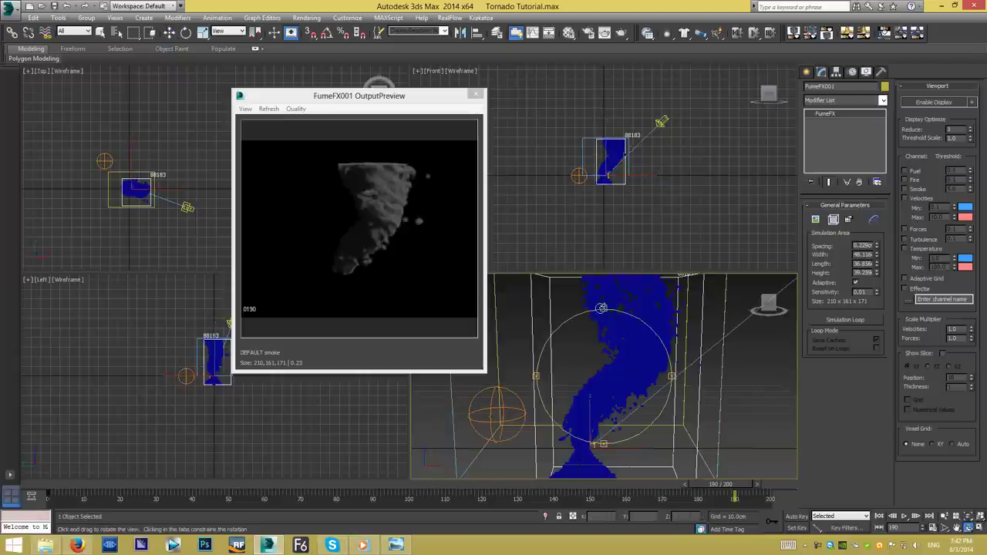
pyautogui.moveTo(673, 340); pyautogui.dragTo(657, 343)
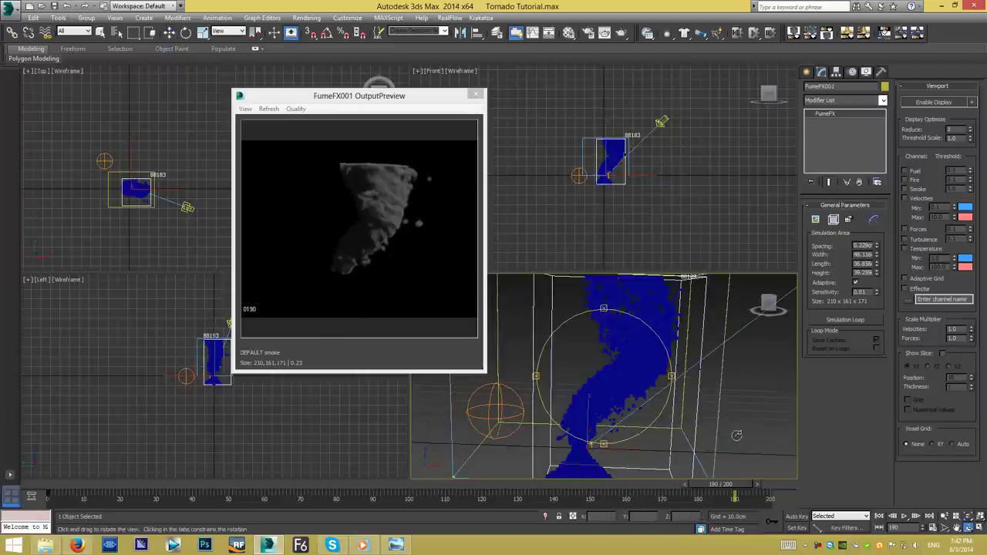
pyautogui.moveTo(754, 278)
pyautogui.mouseDown()
pyautogui.moveTo(606, 363)
pyautogui.moveTo(604, 305)
pyautogui.mouseUp()
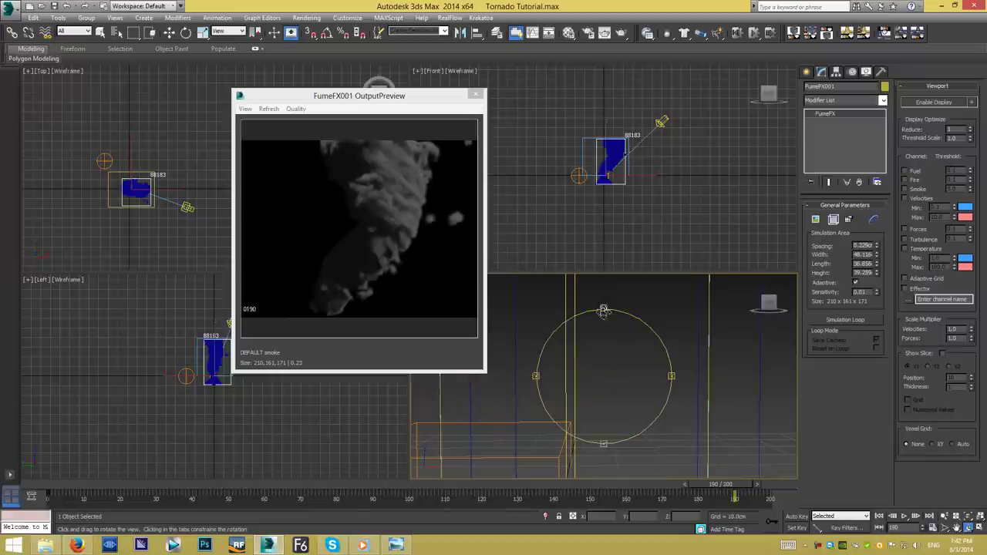
pyautogui.click(944, 516)
pyautogui.moveTo(633, 378); pyautogui.dragTo(633, 361)
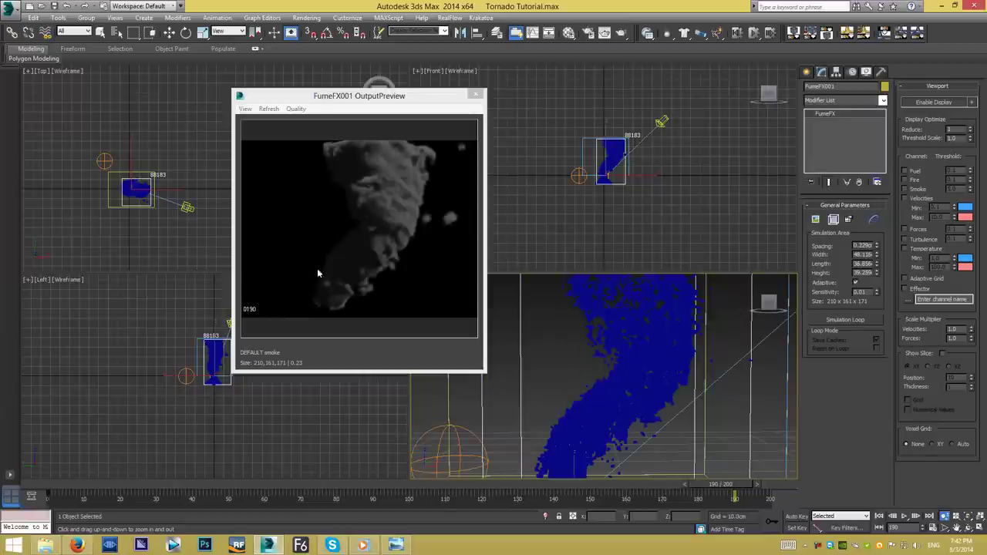
pyautogui.click(185, 205)
pyautogui.moveTo(204, 197); pyautogui.dragTo(213, 189)
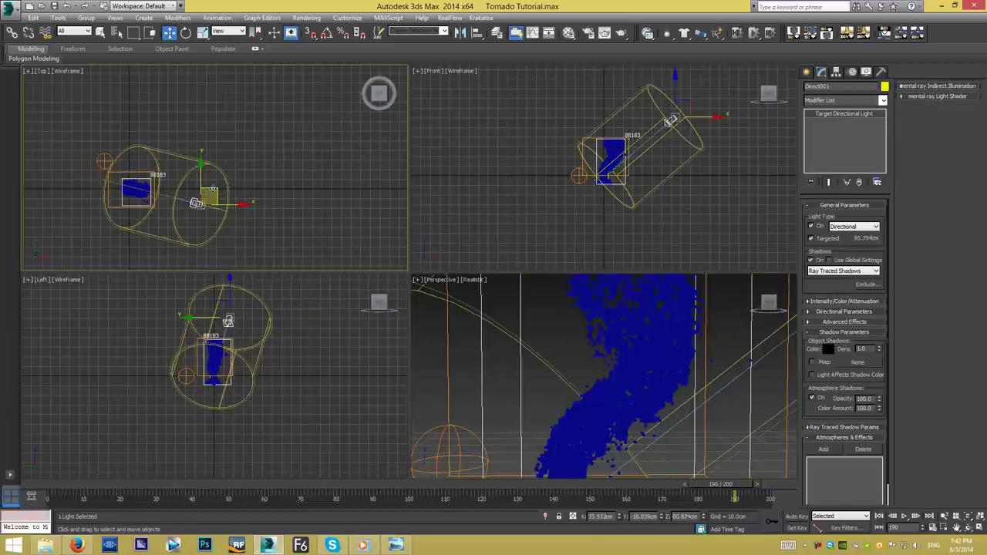
# Shift-copy Direct001 to the upper-left as Direct002 and lower its intensity multiplier.
pyautogui.keyDown('shift'); pyautogui.moveTo(213, 189); pyautogui.dragTo(74, 126); pyautogui.keyUp('shift')
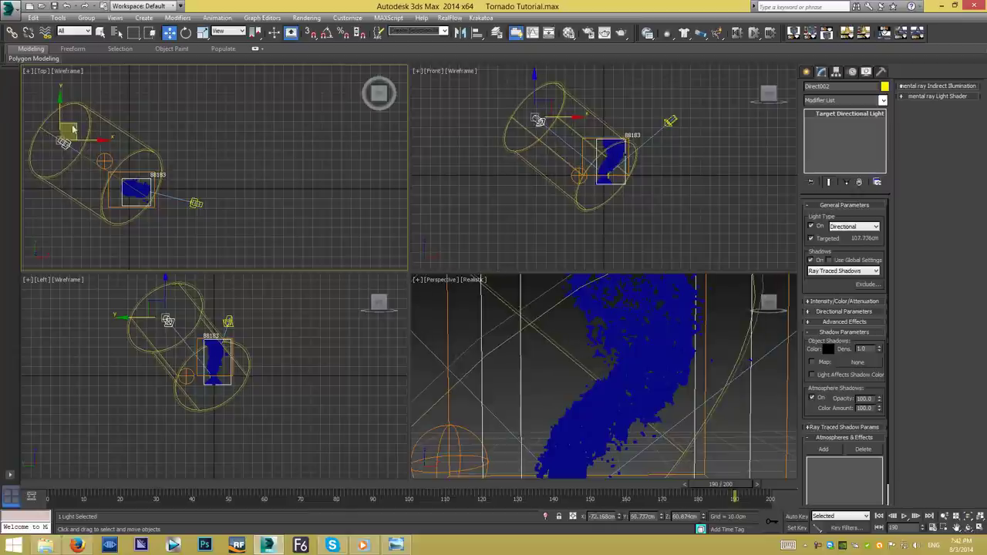
pyautogui.click(495, 316)
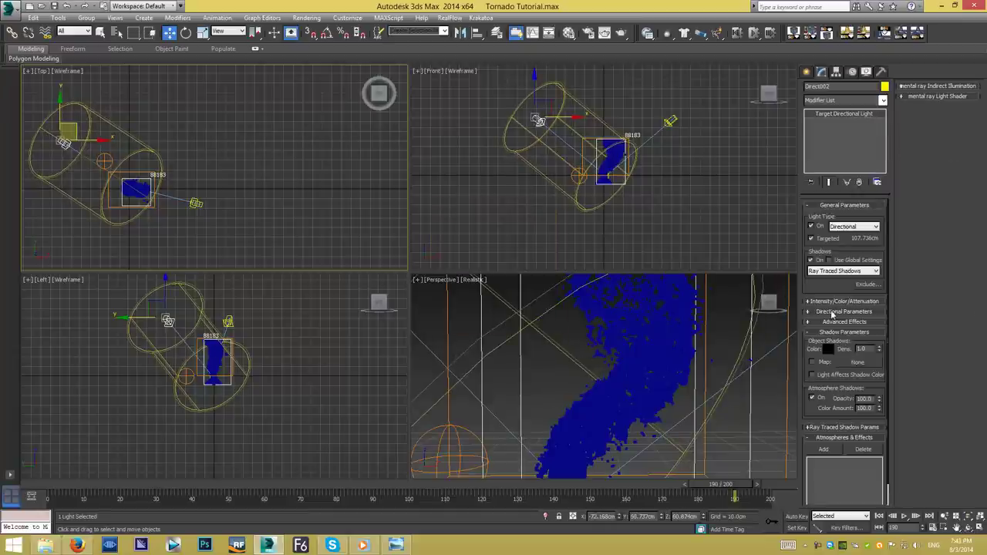
pyautogui.click(841, 300)
pyautogui.moveTo(859, 314); pyautogui.dragTo(859, 347)
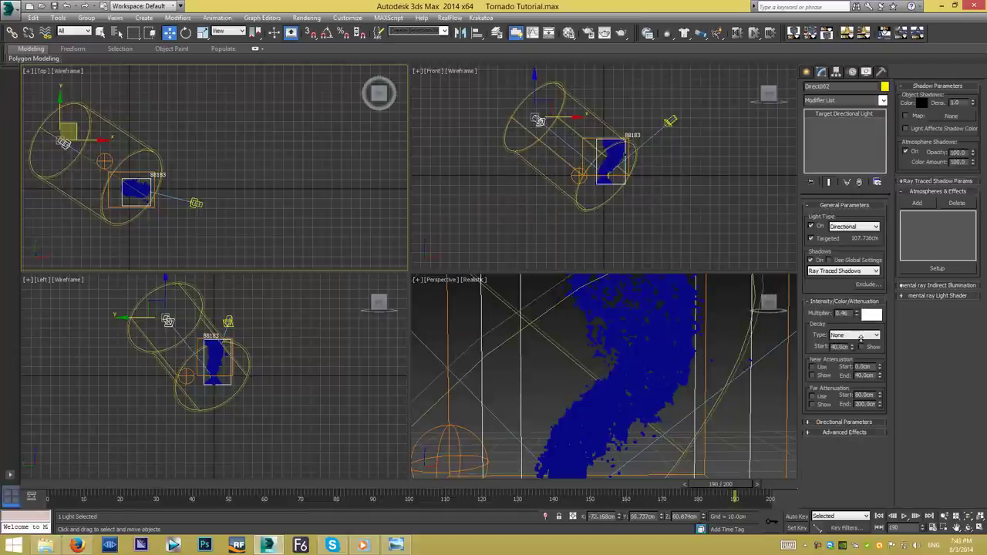
pyautogui.click(581, 147)
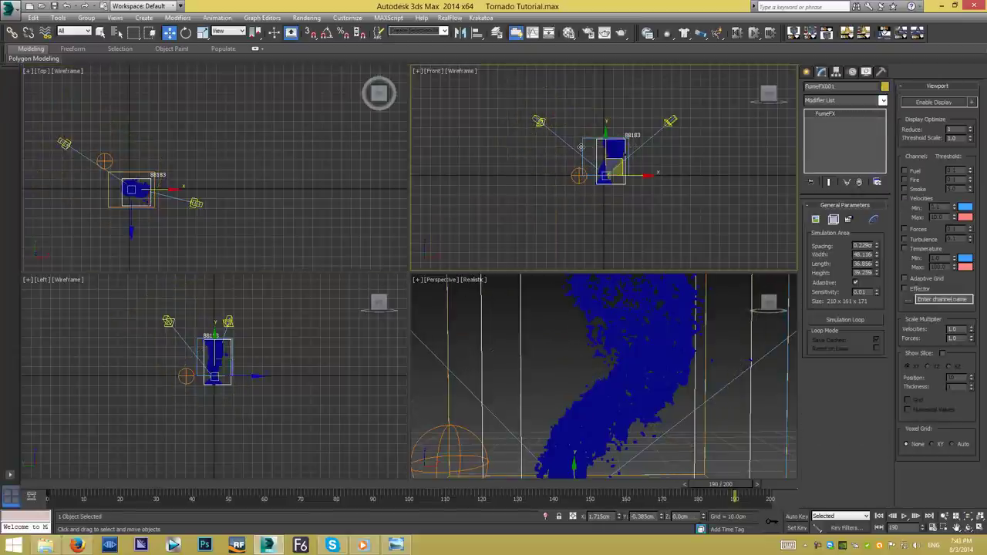
# Add Direct002 to FumeFX001's illumination lights and preview the lit smoke.
pyautogui.click(833, 219)
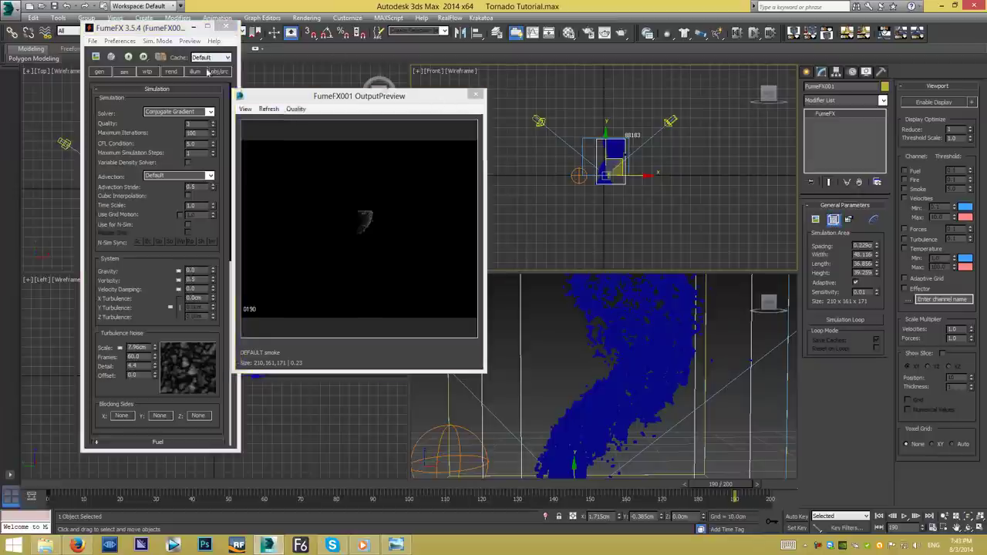
pyautogui.click(481, 99)
pyautogui.click(199, 72)
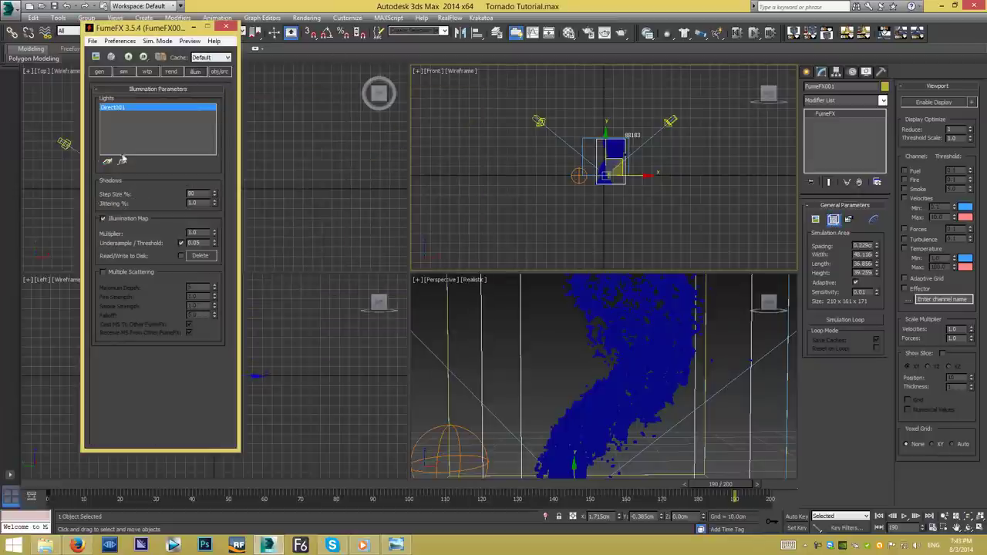
pyautogui.click(537, 121)
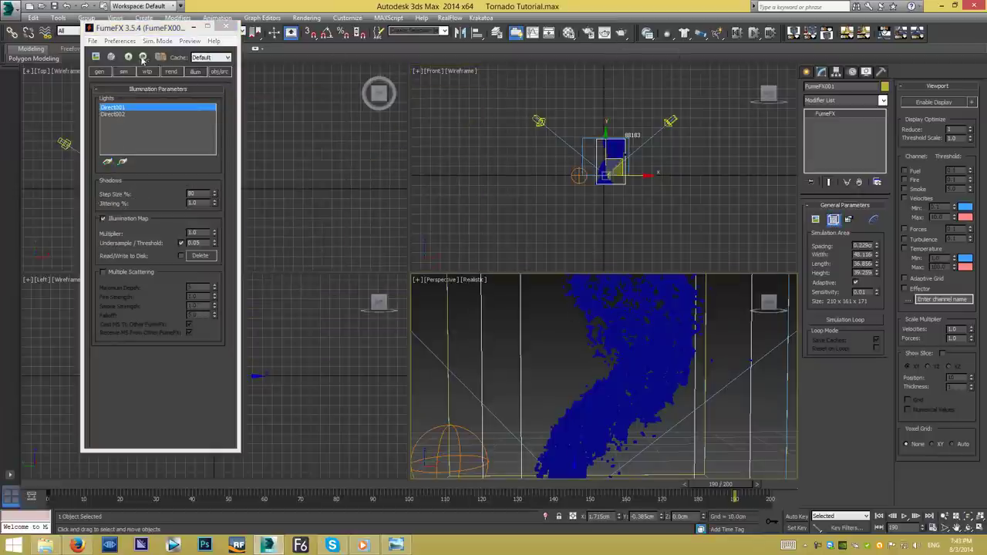
pyautogui.click(96, 57)
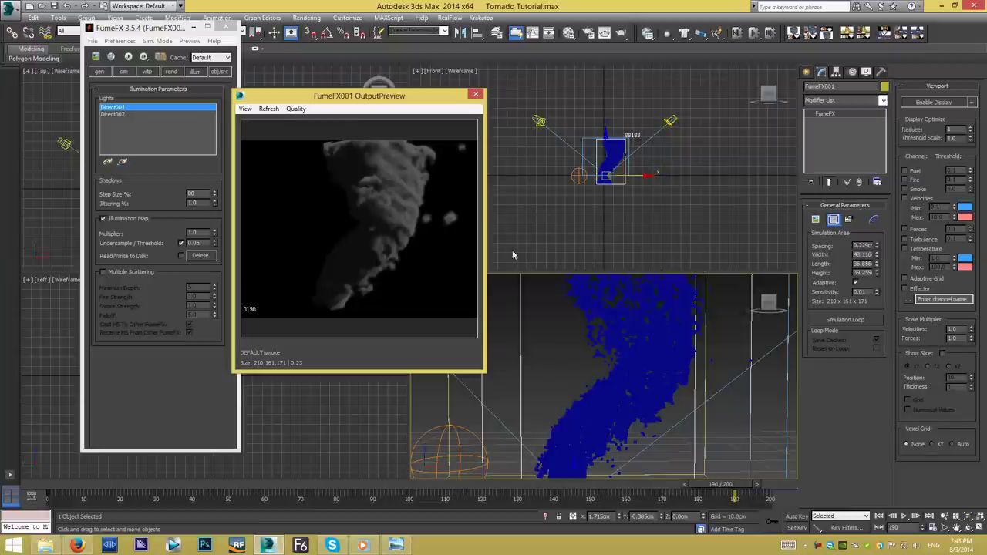
pyautogui.moveTo(369, 99); pyautogui.dragTo(484, 94)
pyautogui.click(592, 90)
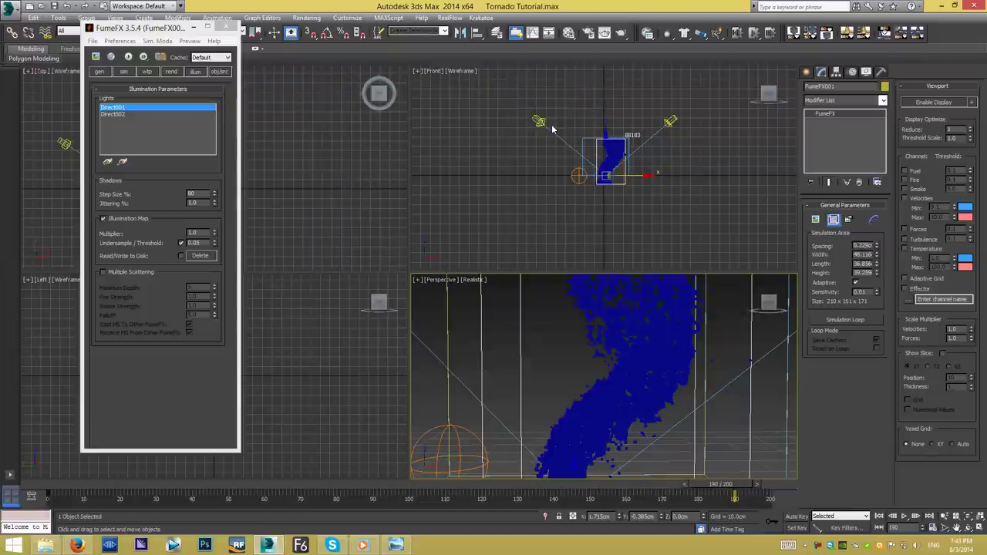
# Move Direct002 lower in the Top view and preview the smoke again.
pyautogui.click(207, 27)
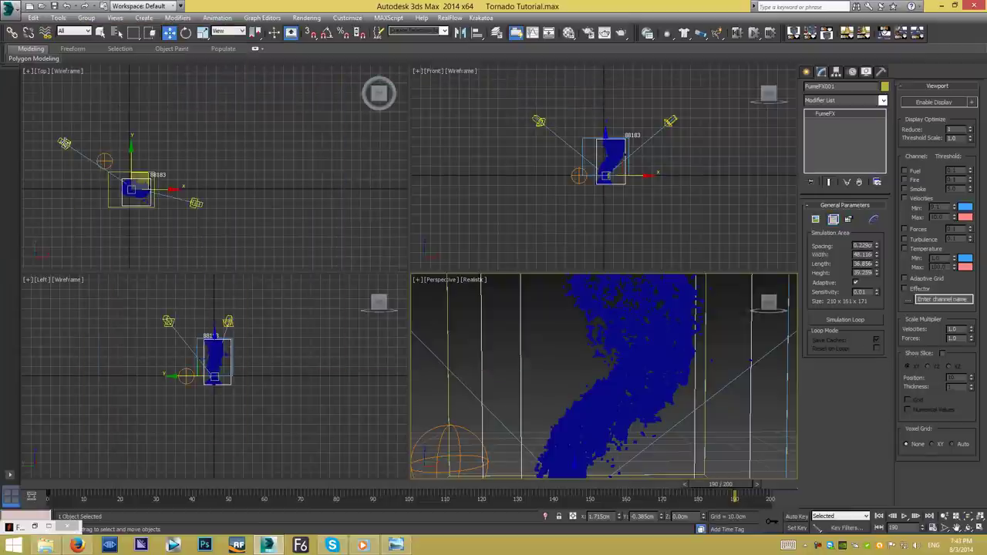
pyautogui.click(64, 142)
pyautogui.moveTo(64, 144); pyautogui.dragTo(64, 180)
pyautogui.rightClick(516, 297)
pyautogui.click(448, 316)
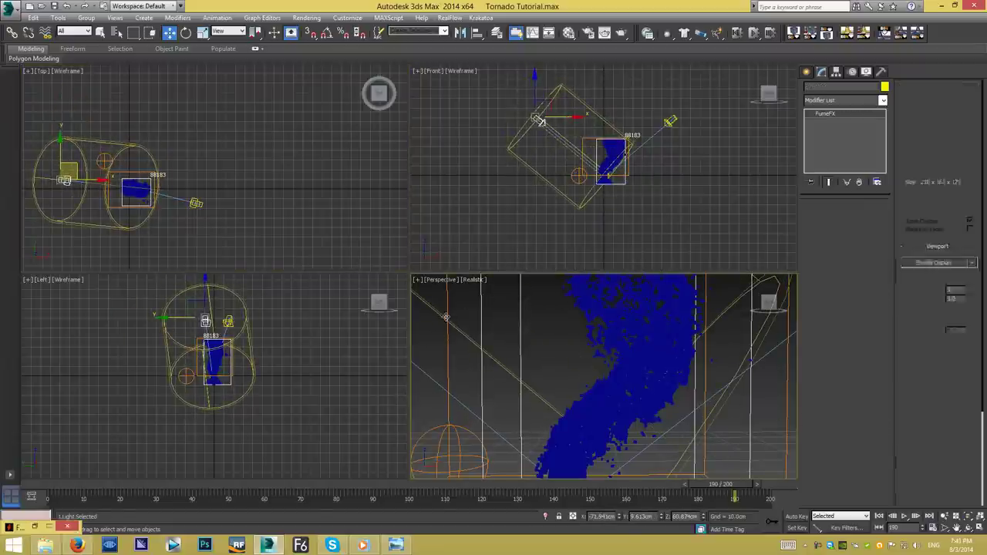
pyautogui.click(815, 219)
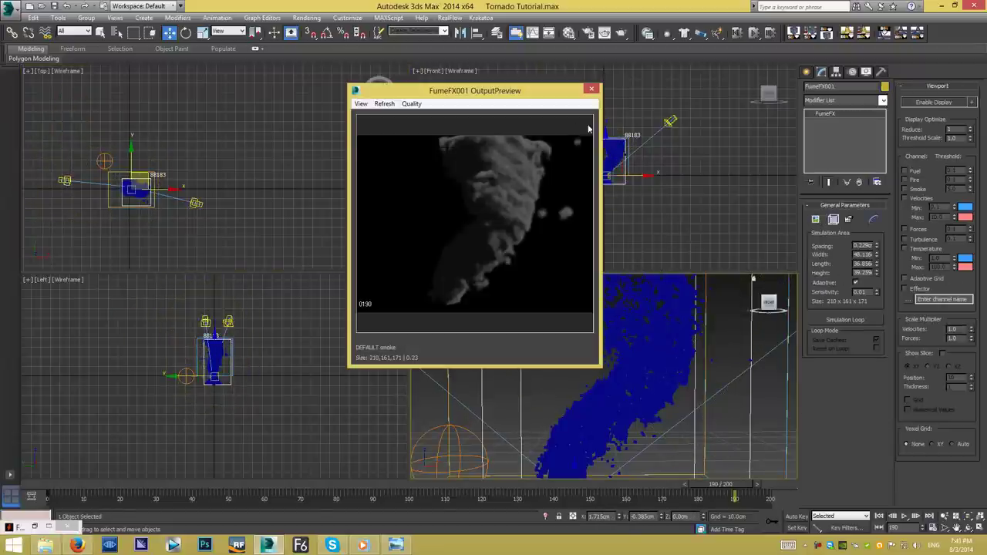
# Place an omni light, Omni001, and raise it above the smoke grid.
pyautogui.click(807, 72)
pyautogui.click(823, 158)
pyautogui.click(675, 468)
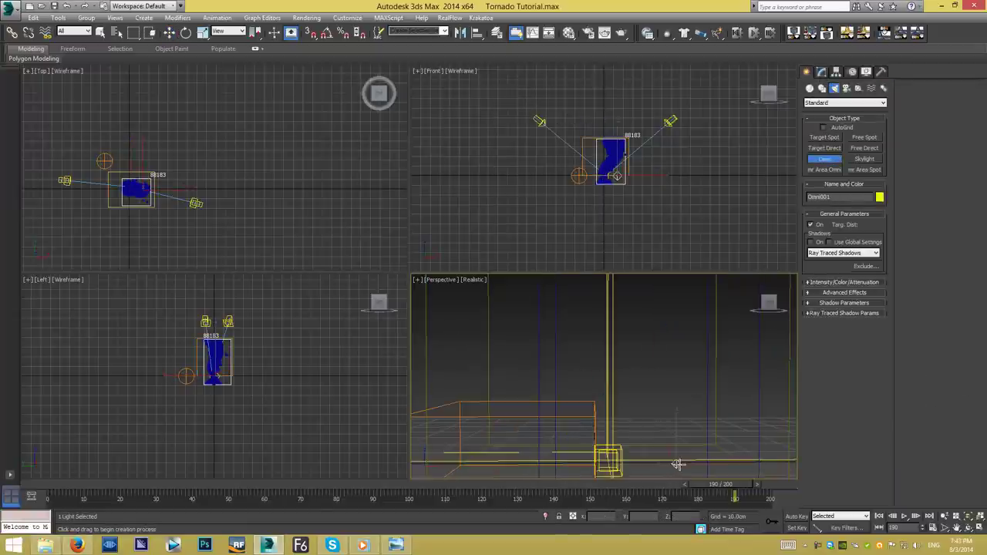
pyautogui.rightClick(678, 467)
pyautogui.moveTo(617, 168); pyautogui.dragTo(617, 157)
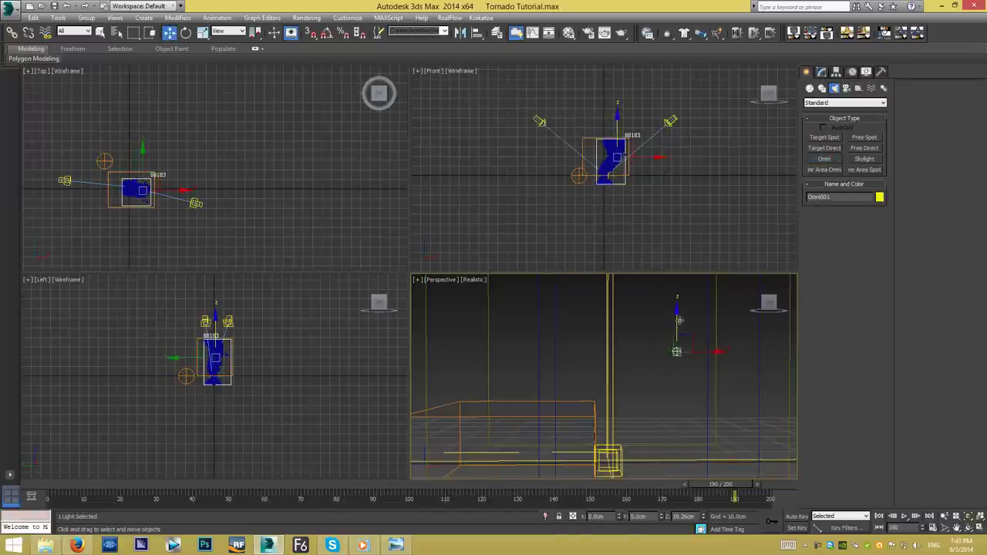
pyautogui.scroll(2, 216, 225)
pyautogui.moveTo(710, 353); pyautogui.dragTo(724, 353)
# Give Omni001 a 0.46 multiplier and enable far attenuation with a shorter End distance.
pyautogui.click(820, 71)
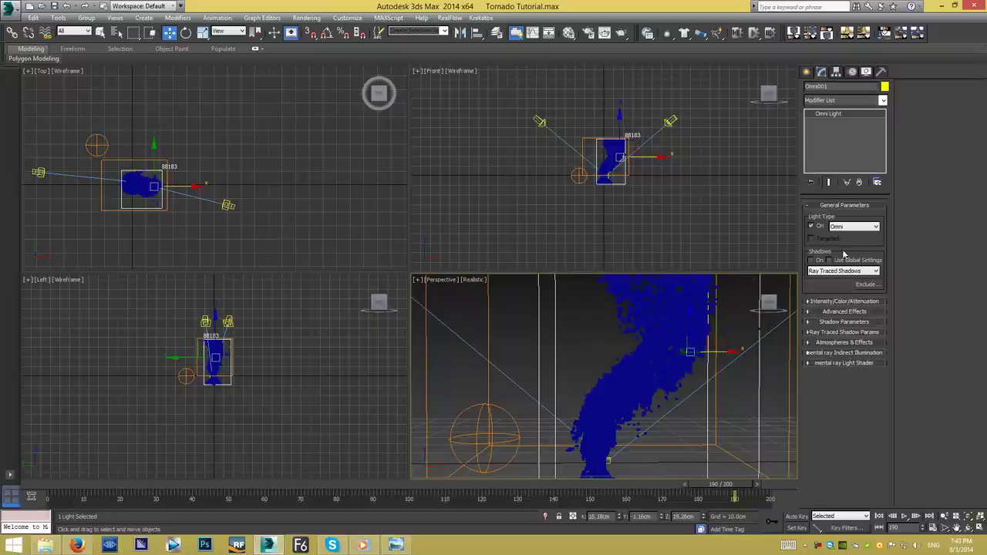
pyautogui.click(842, 302)
pyautogui.click(813, 395)
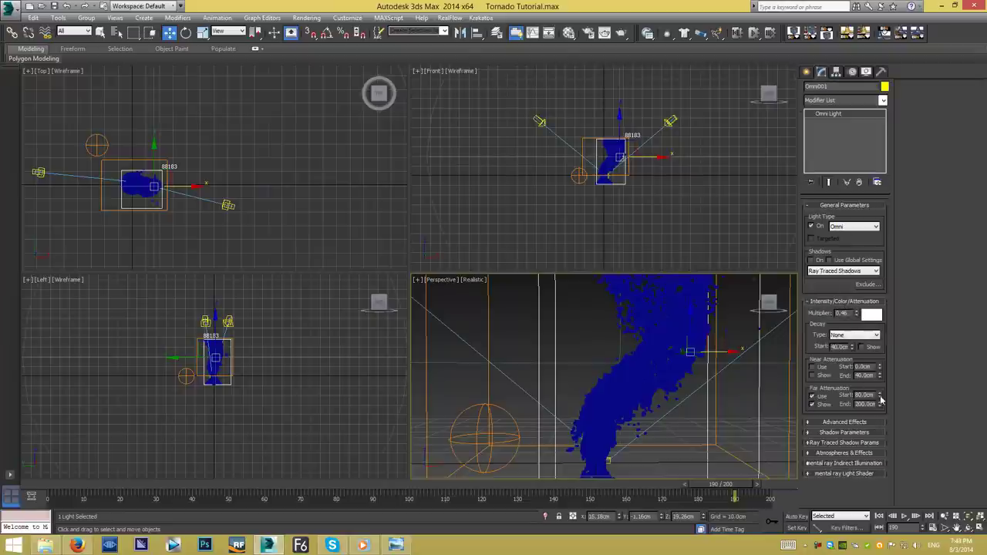
pyautogui.moveTo(879, 404); pyautogui.dragTo(891, 454)
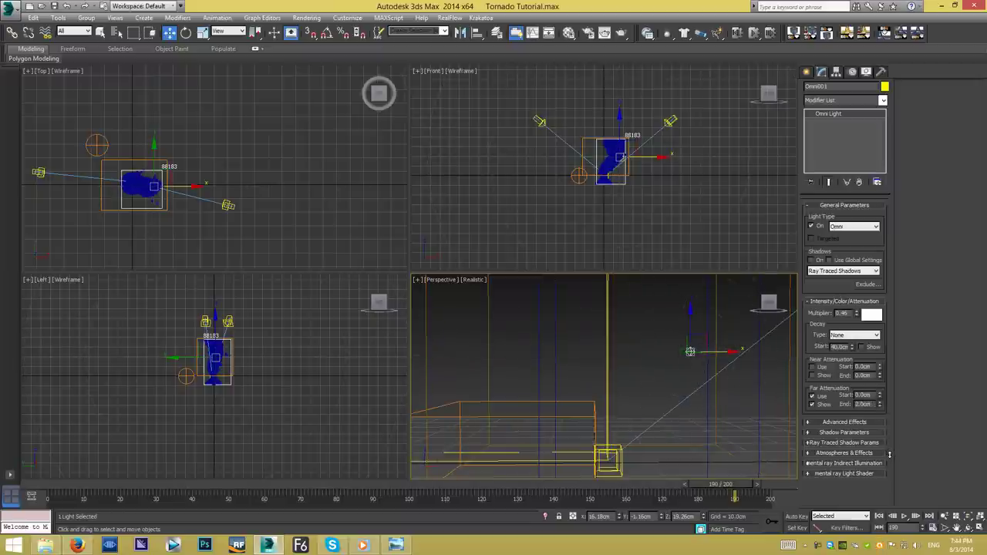
pyautogui.click(492, 325)
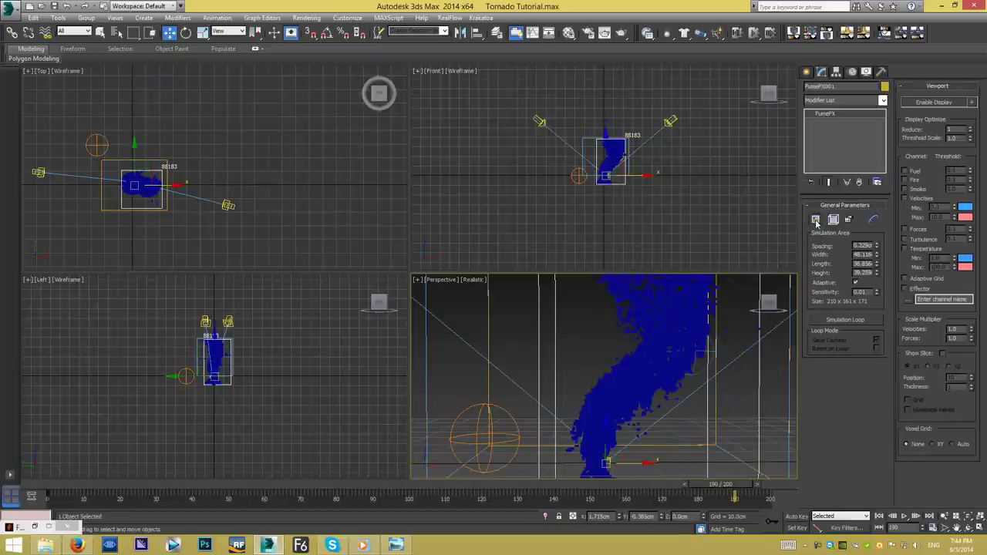
# Check the current smoke output preview, then bring up the FumeFX settings panel.
pyautogui.click(815, 222)
pyautogui.click(816, 221)
pyautogui.click(833, 220)
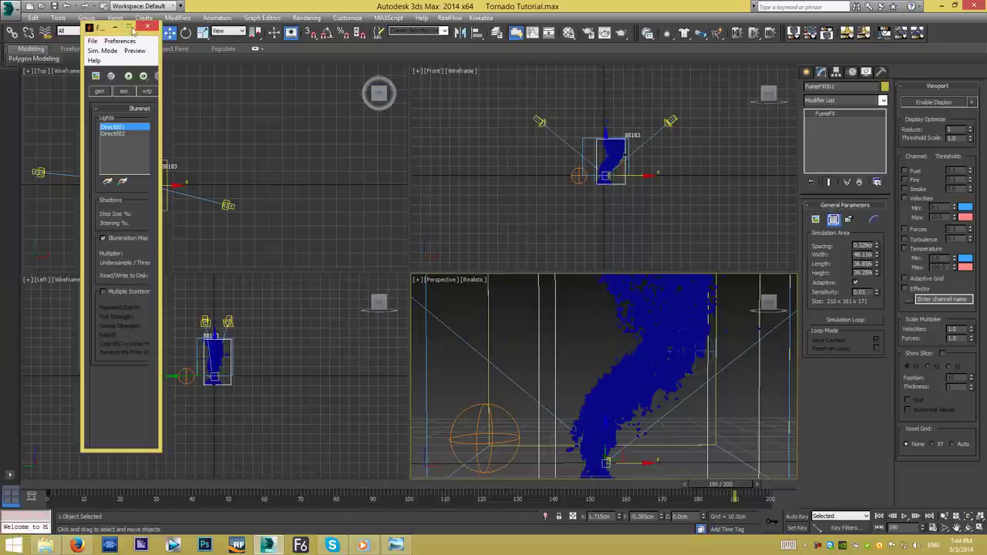
pyautogui.click(123, 91)
pyautogui.click(147, 27)
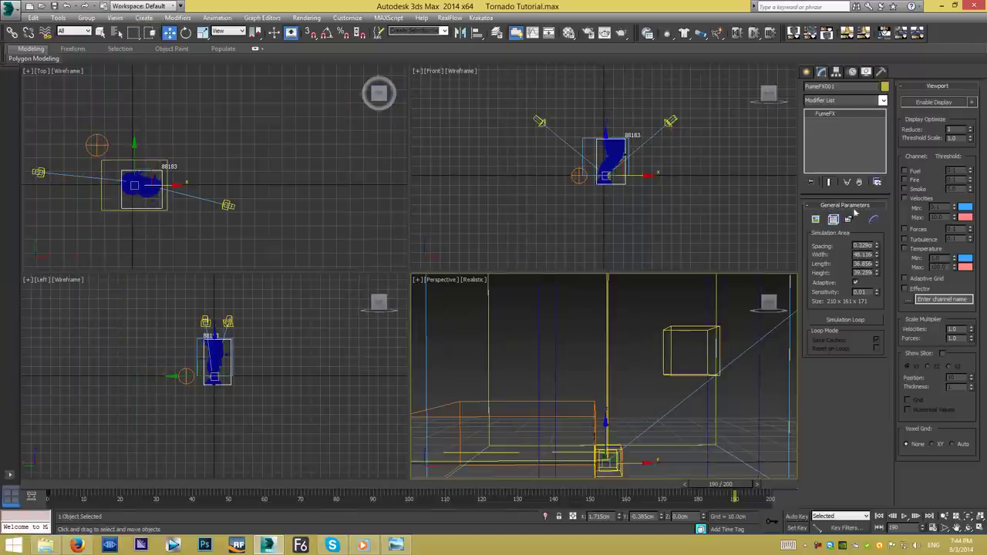
pyautogui.click(832, 220)
# Add Omni001 to FumeFX001's illumination lights and preview the smoke at frame 190.
pyautogui.click(195, 71)
pyautogui.click(107, 161)
pyautogui.click(691, 351)
pyautogui.rightClick(541, 317)
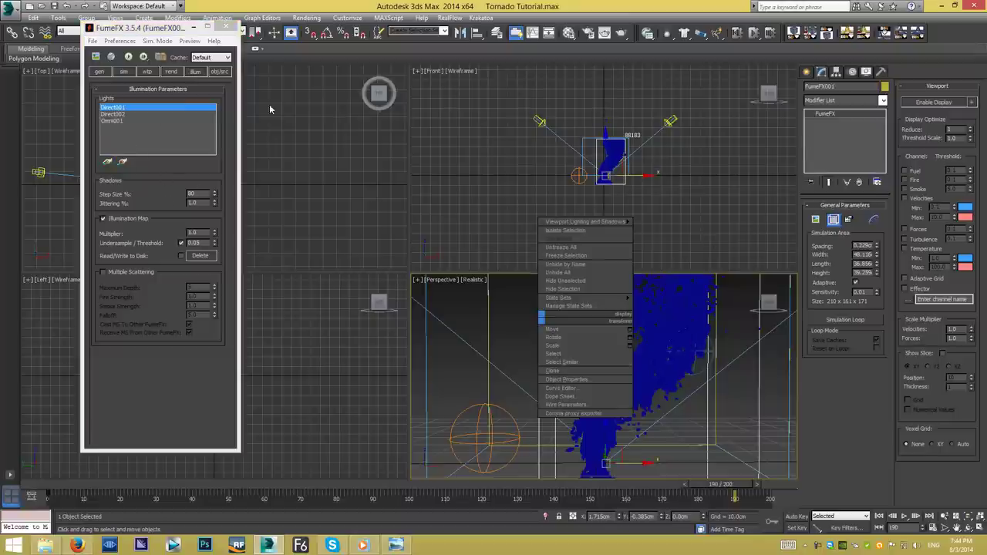
pyautogui.click(97, 58)
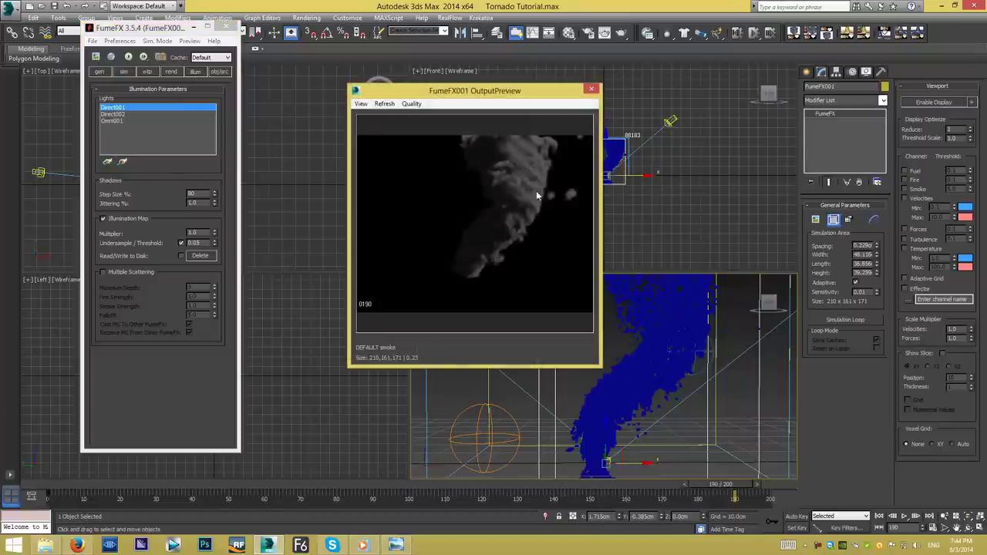
# Render frame 190 with all three lights, close the render windows, and select the Krakatoa loader.
pyautogui.click(621, 33)
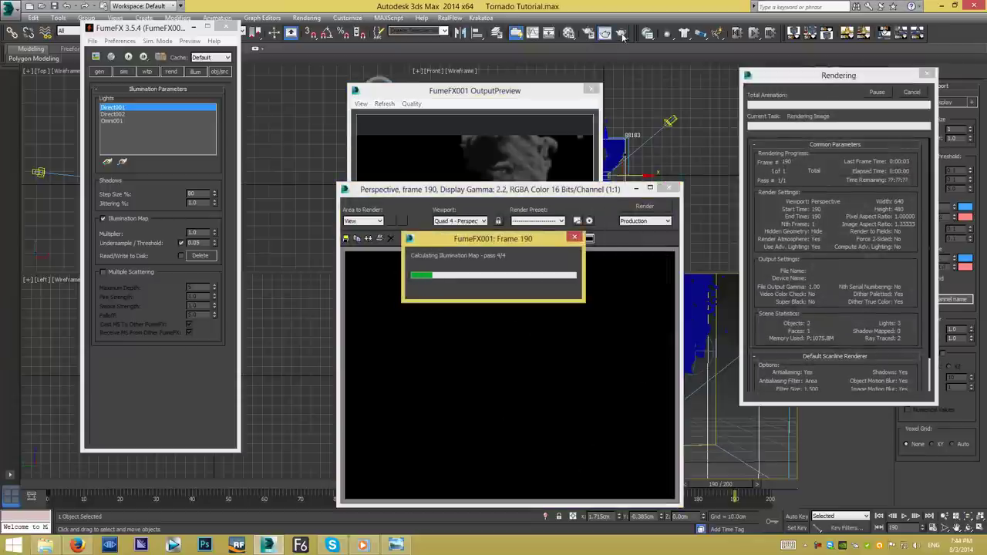
pyautogui.click(590, 89)
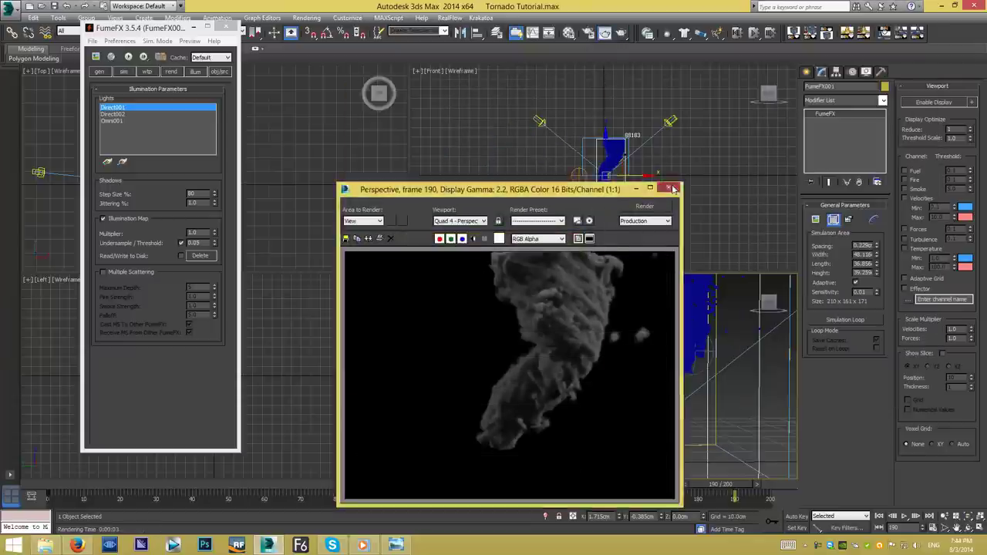
pyautogui.click(713, 189)
pyautogui.click(693, 349)
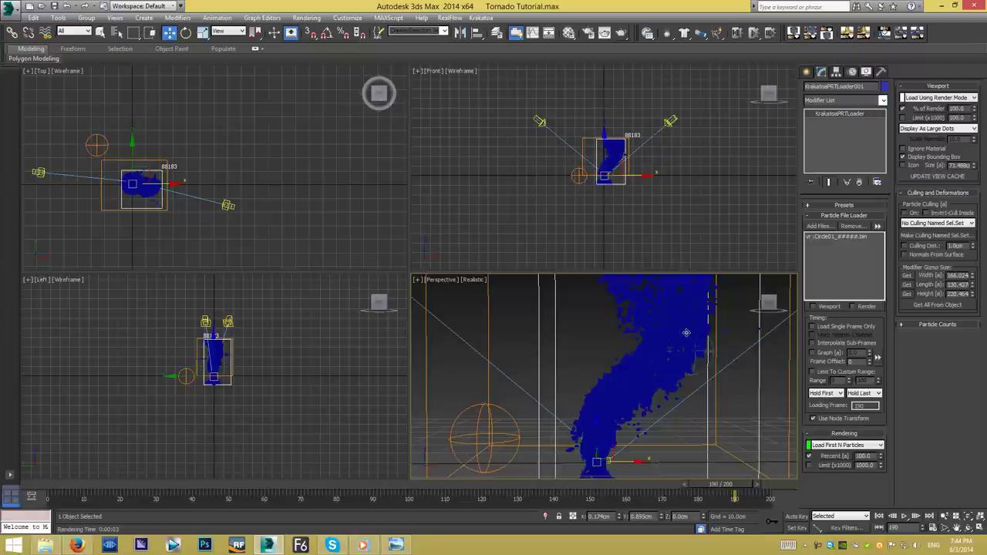
# Hide the Krakatoa particle loader, raise Omni001's multiplier to 7.659, and test-render frame 190.
pyautogui.rightClick(685, 306)
pyautogui.click(694, 270)
pyautogui.click(690, 352)
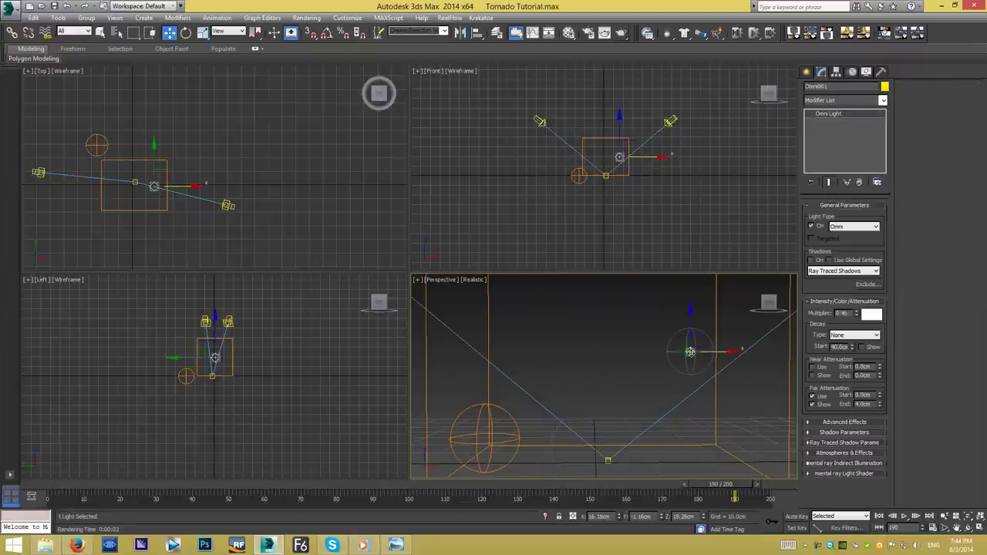
pyautogui.moveTo(863, 314); pyautogui.dragTo(856, 287)
pyautogui.click(623, 33)
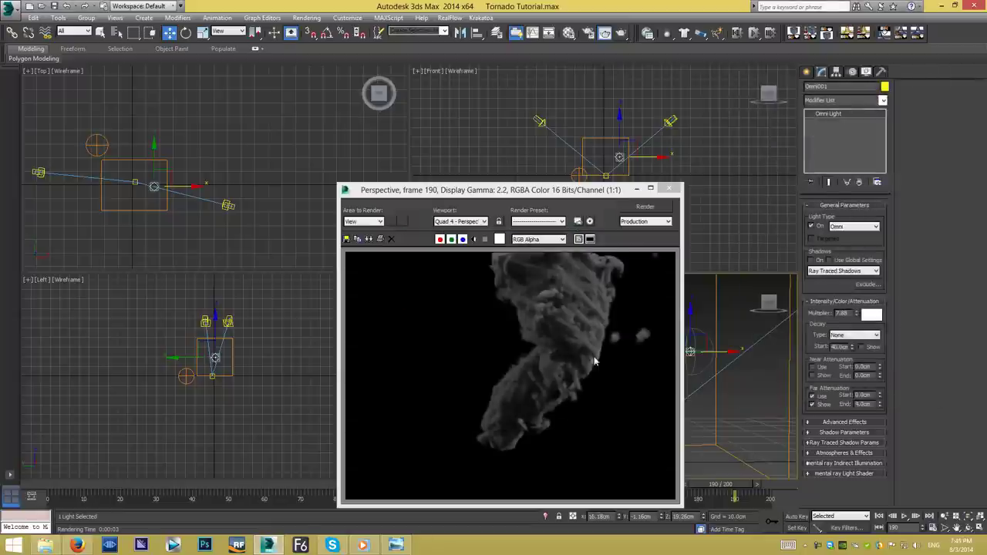
pyautogui.click(670, 188)
# Extend Omni001's far attenuation end to 6.0cm and re-render frame 190.
pyautogui.click(622, 128)
pyautogui.click(697, 316)
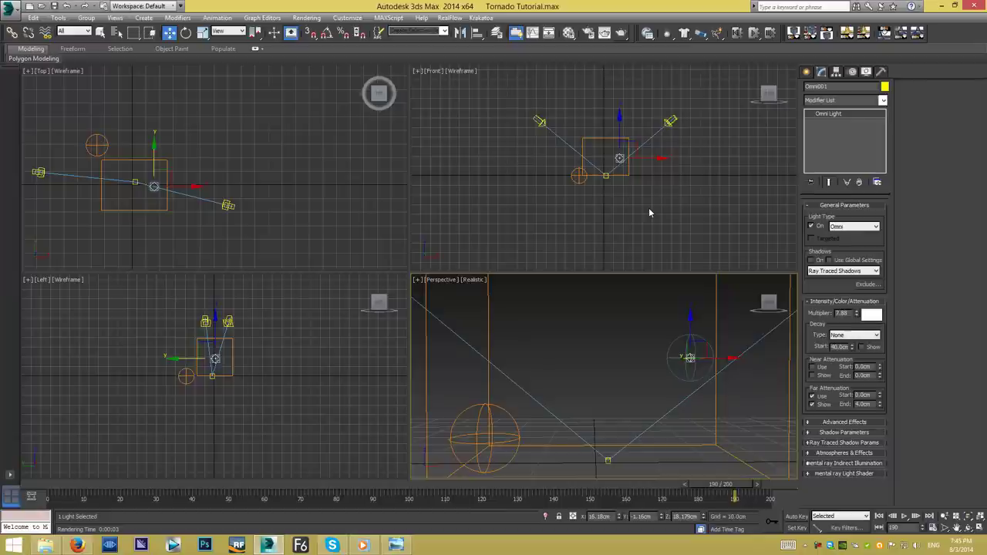
pyautogui.moveTo(156, 148); pyautogui.dragTo(175, 154, button='middle')
pyautogui.moveTo(690, 351); pyautogui.dragTo(691, 352)
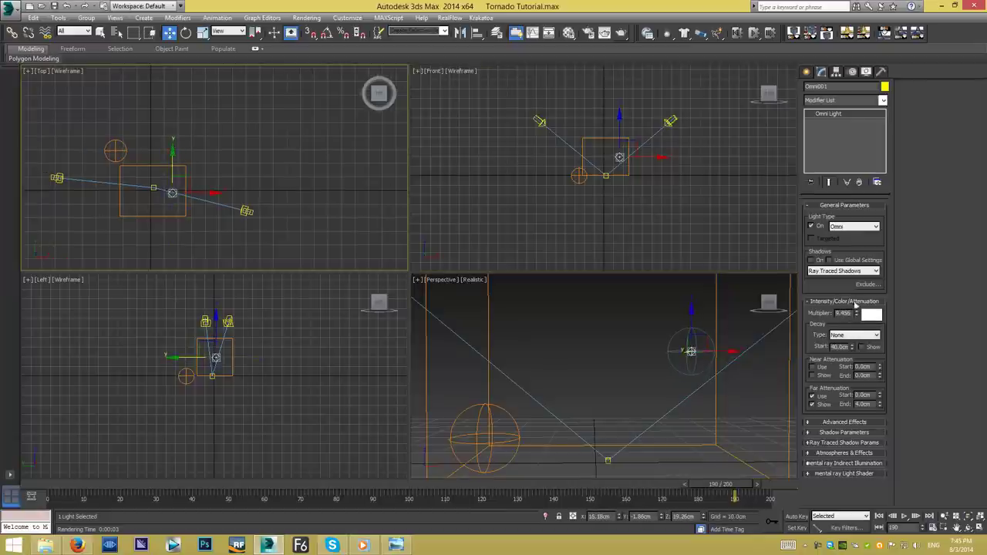
pyautogui.moveTo(877, 399); pyautogui.dragTo(621, 51)
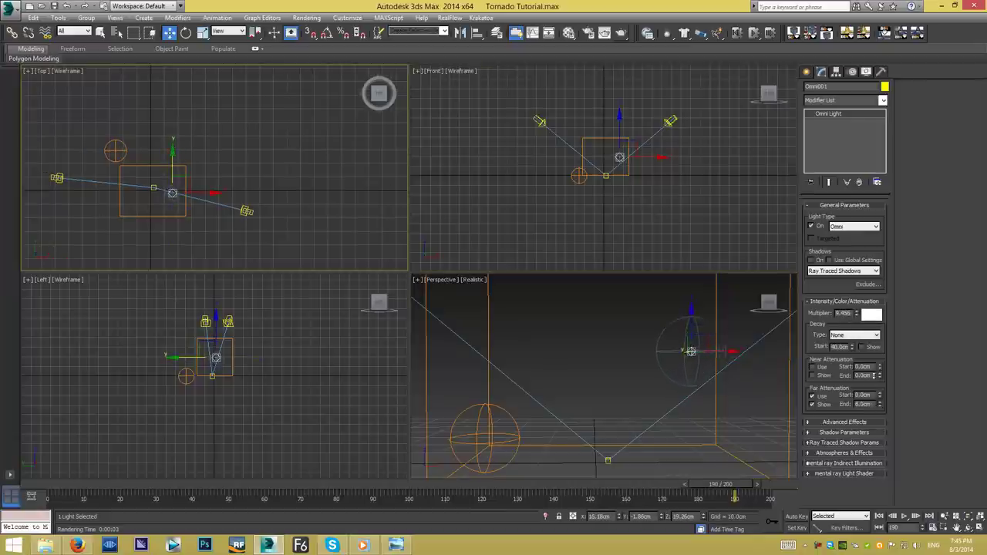
pyautogui.click(621, 32)
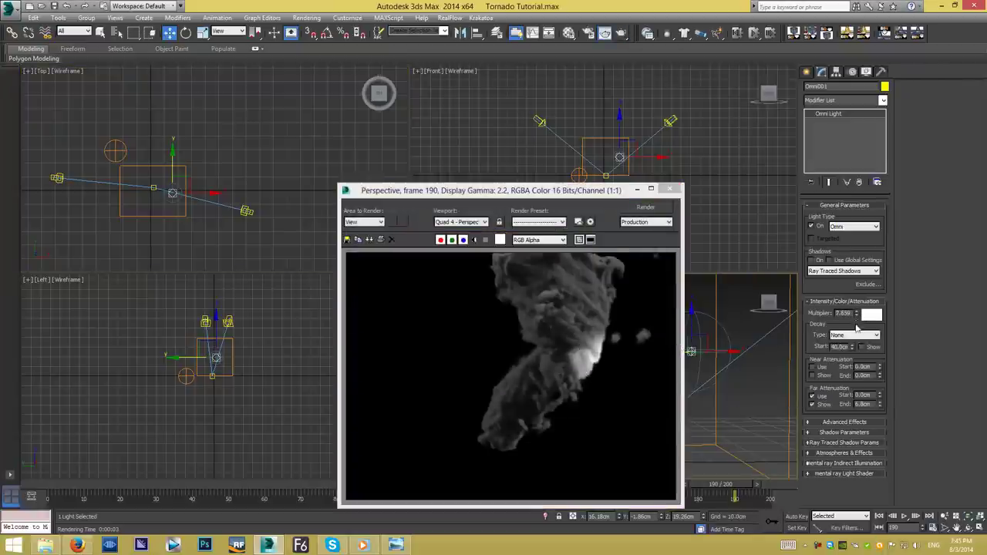
pyautogui.click(644, 206)
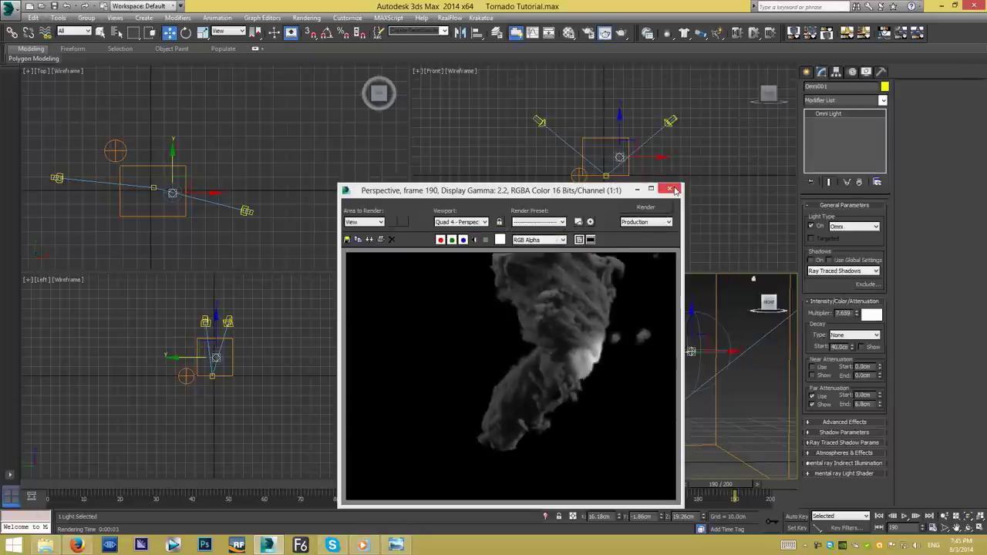
pyautogui.click(675, 191)
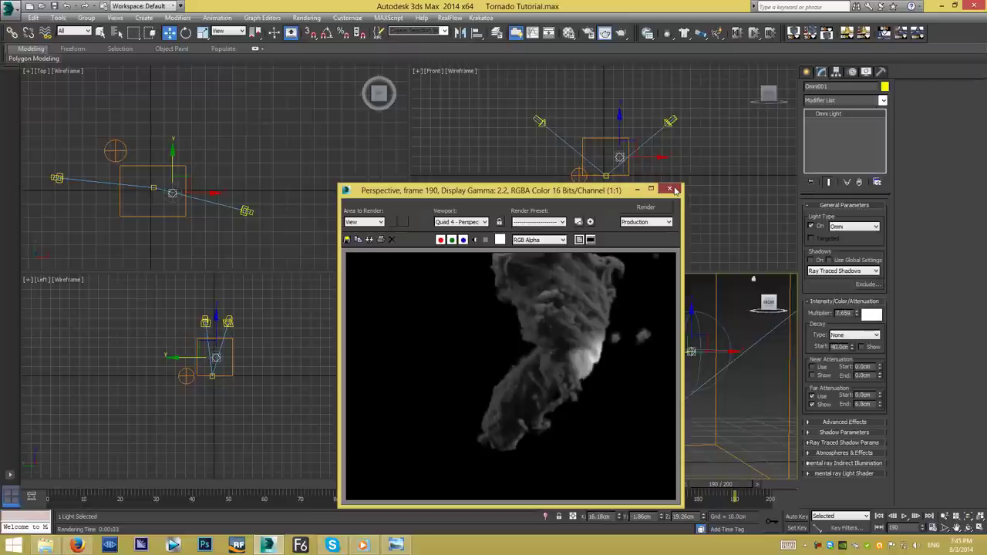
pyautogui.click(675, 191)
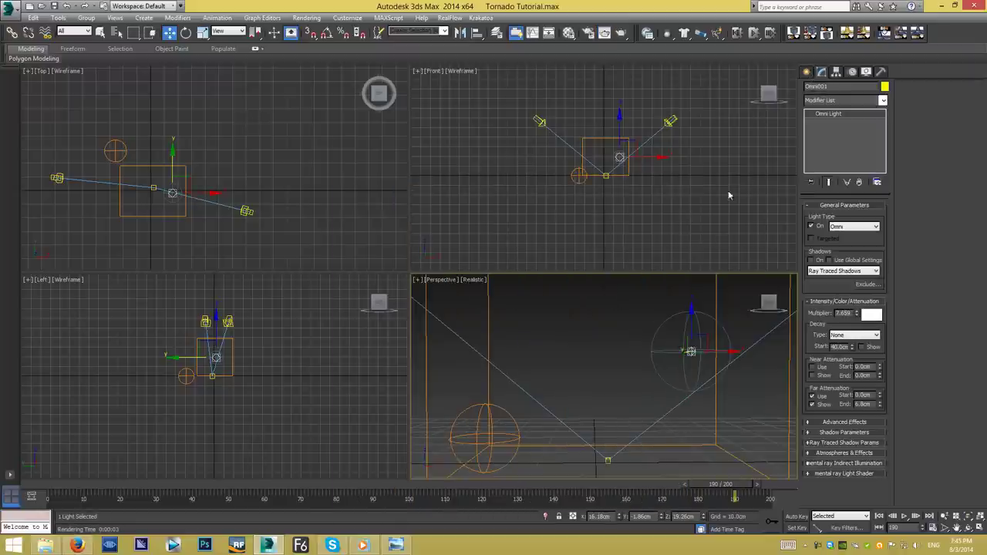
pyautogui.click(806, 71)
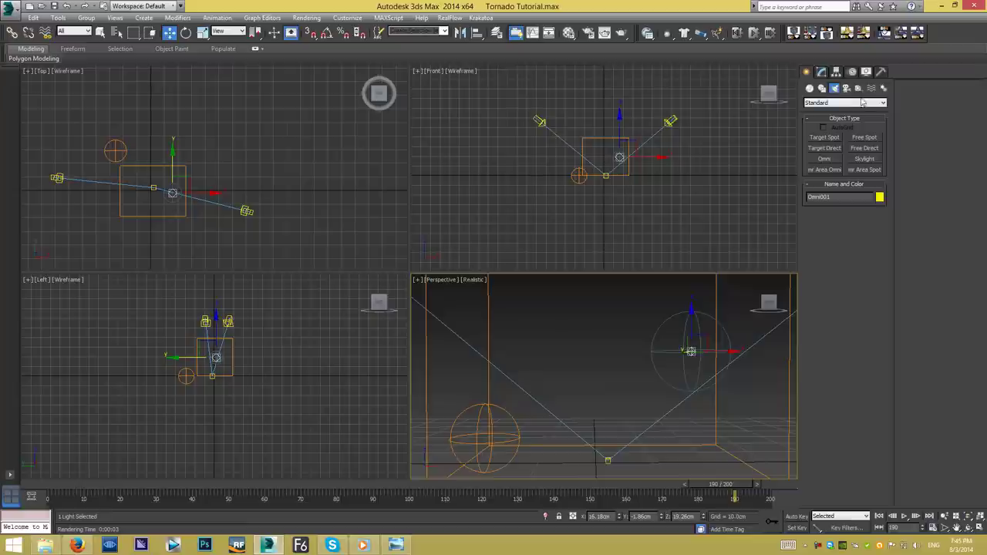
# Draw FumeFX002 in the Top view over the tornado footprint, shorter in height (50 x 38 x 20).
pyautogui.scroll(2, 224, 165)
pyautogui.scroll(2, 225, 165)
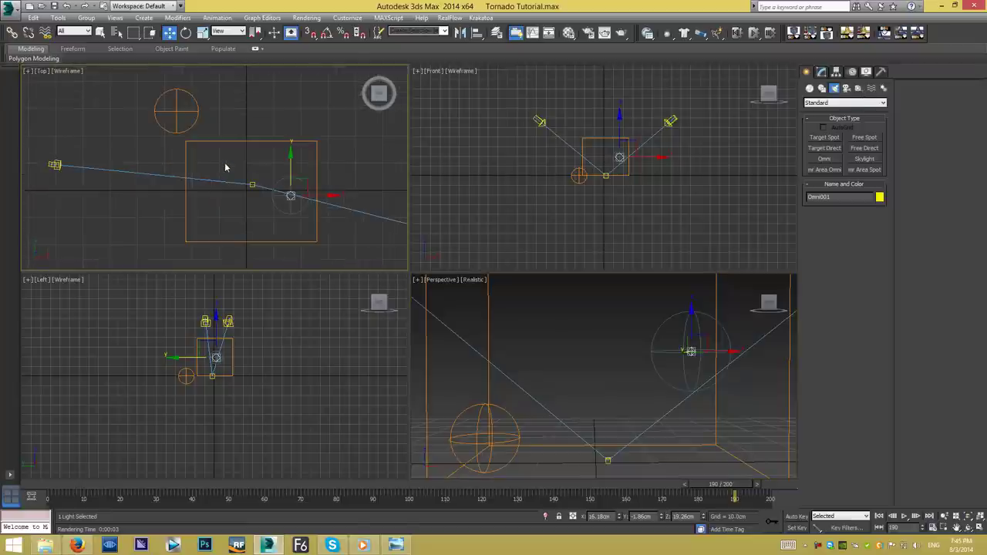
pyautogui.click(810, 88)
pyautogui.click(822, 102)
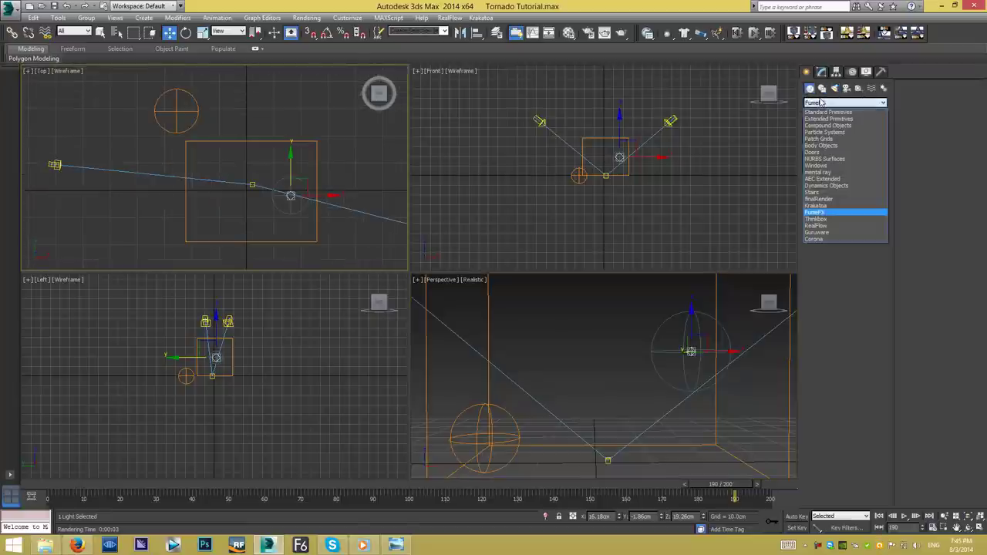
pyautogui.click(817, 211)
pyautogui.moveTo(184, 144); pyautogui.dragTo(317, 241)
pyautogui.click(261, 203)
pyautogui.click(822, 136)
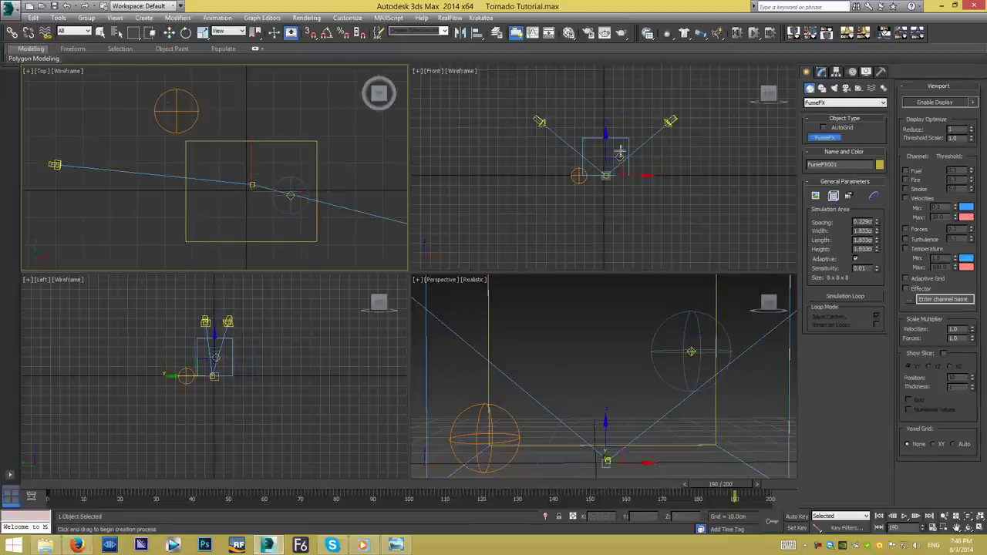
pyautogui.moveTo(183, 142); pyautogui.dragTo(316, 242)
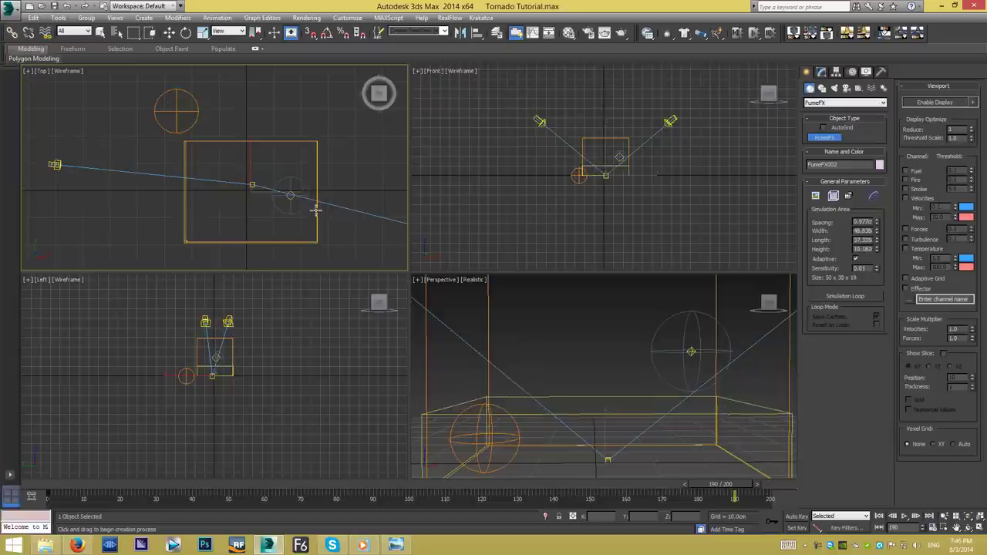
pyautogui.click(316, 191)
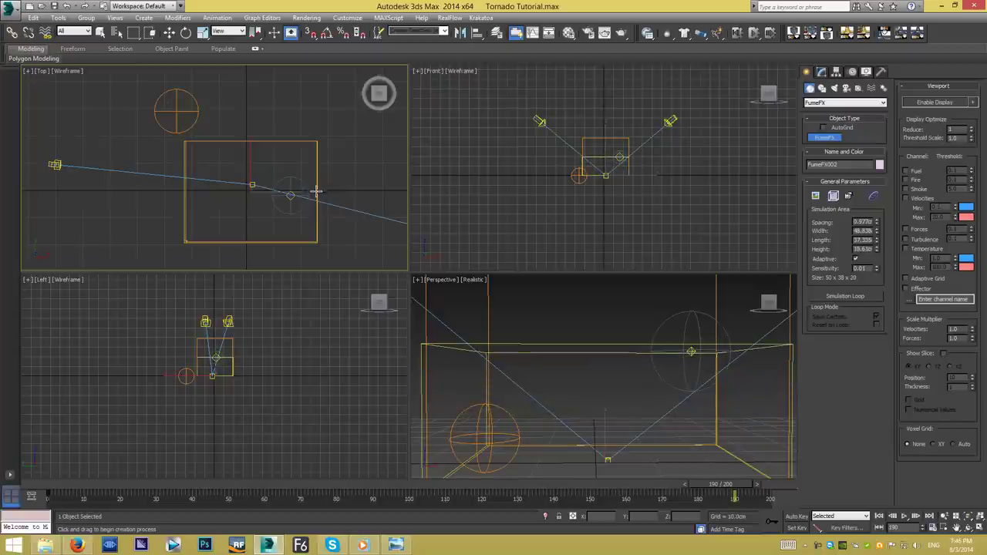
pyautogui.rightClick(316, 191)
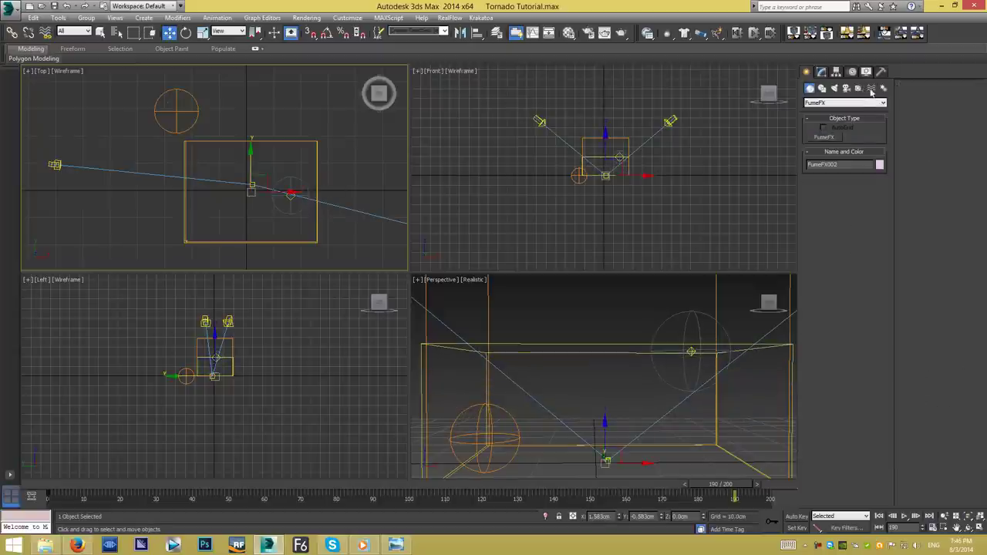
# Place a FumeFX Simple Src at the grid centre and set its shape to Cylinder.
pyautogui.click(859, 88)
pyautogui.click(845, 102)
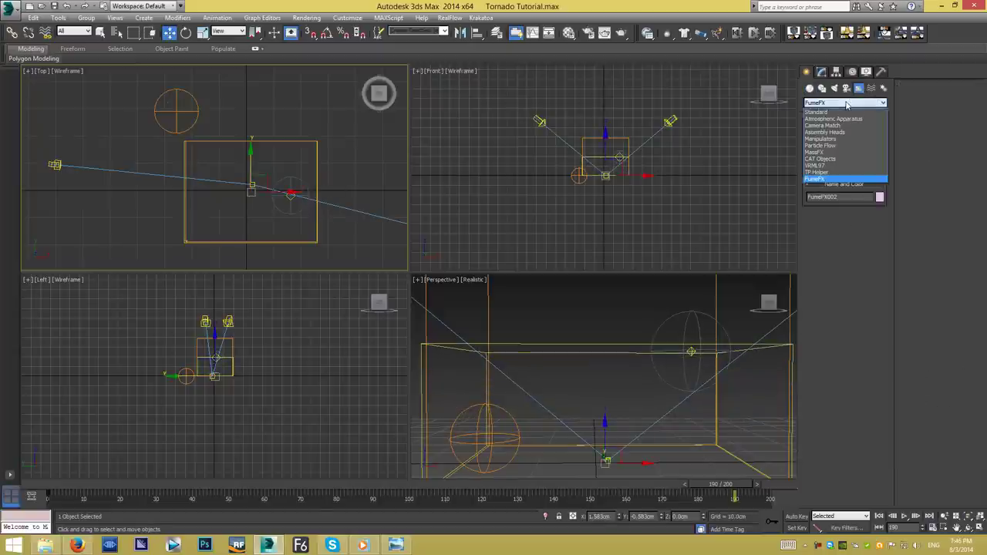
pyautogui.click(819, 178)
pyautogui.click(824, 137)
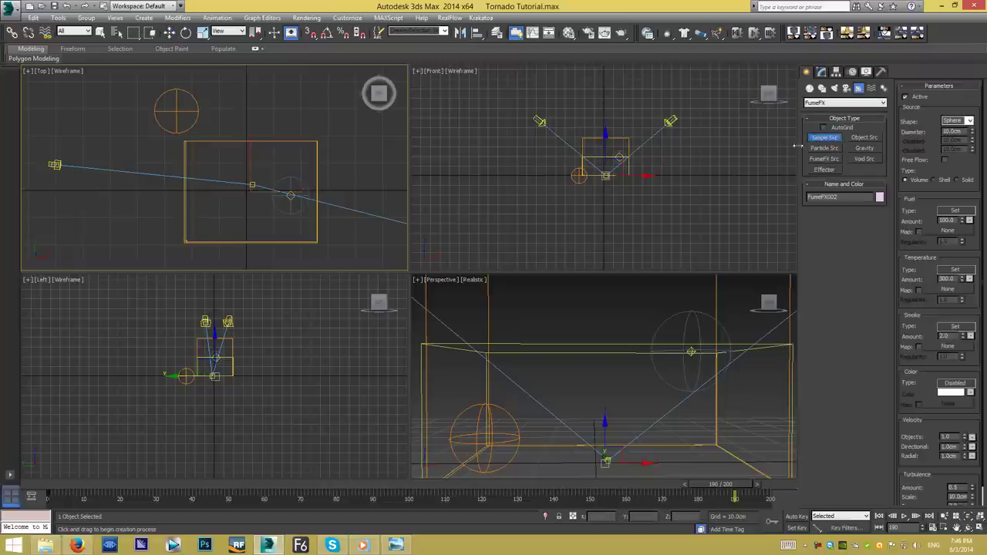
pyautogui.moveTo(251, 191); pyautogui.dragTo(257, 204)
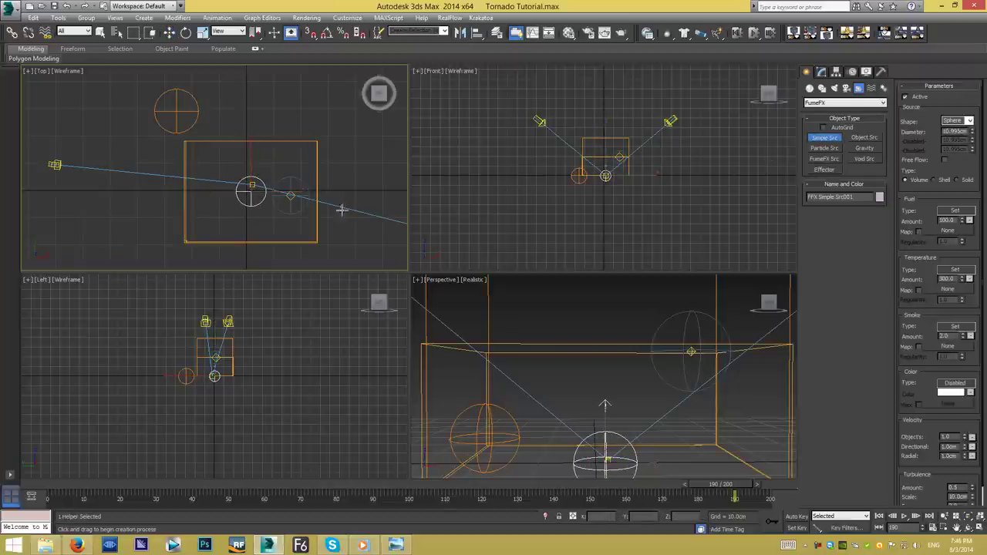
pyautogui.click(964, 121)
pyautogui.click(955, 132)
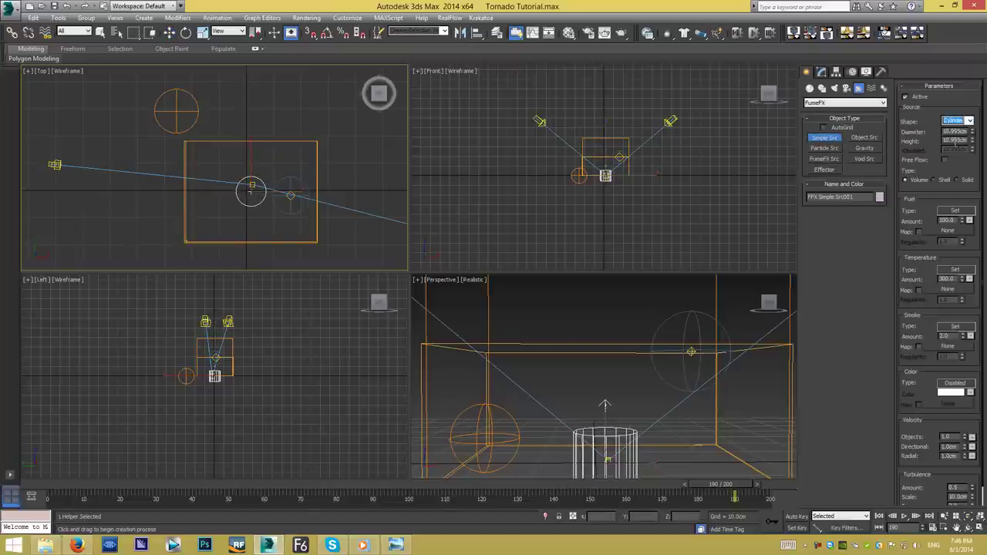
# Flatten the cylinder source to 1.209cm tall and add the new grid to the selection.
pyautogui.scroll(1, 258, 350)
pyautogui.scroll(2, 268, 363)
pyautogui.scroll(2, 268, 362)
pyautogui.click(819, 72)
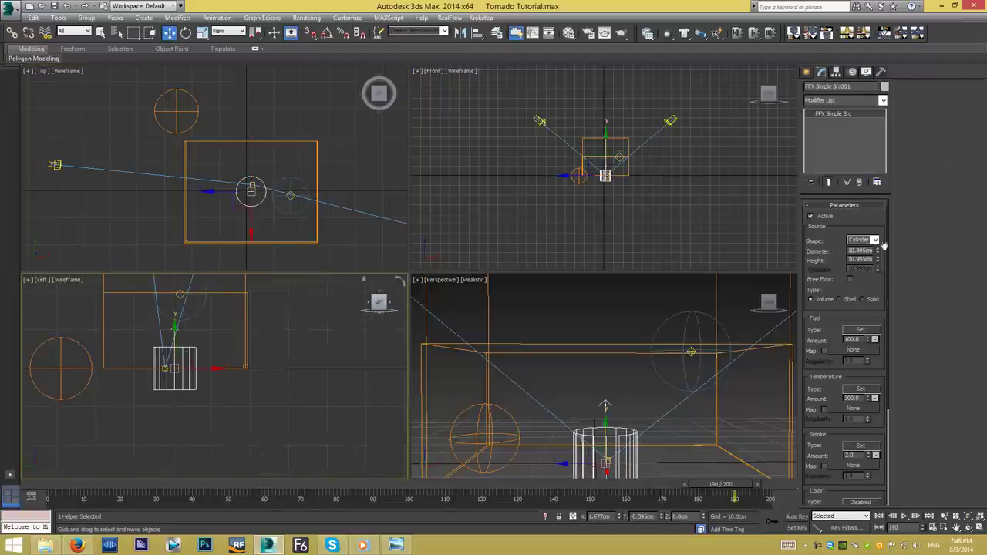
pyautogui.moveTo(877, 262); pyautogui.dragTo(883, 303)
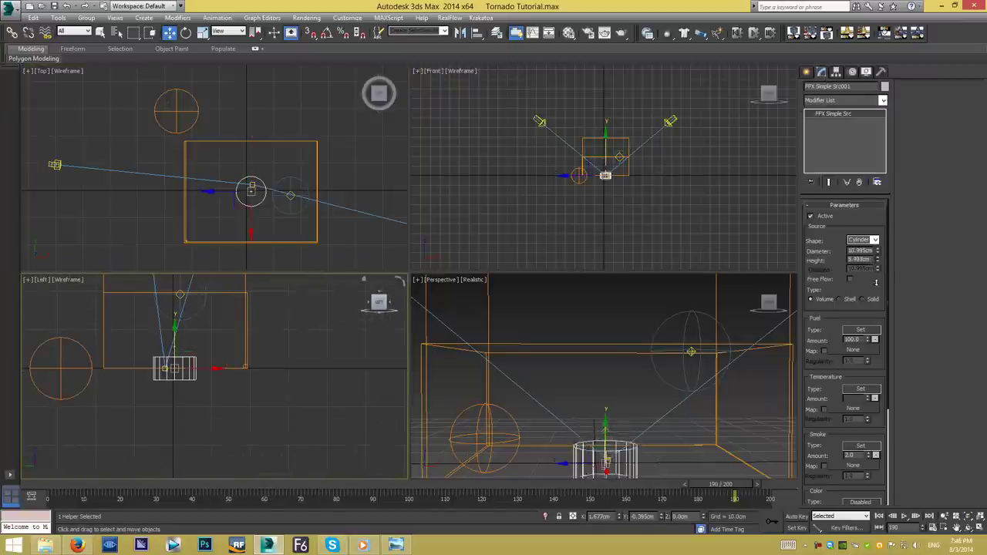
pyautogui.scroll(2, 231, 362)
pyautogui.scroll(1, 216, 358)
pyautogui.moveTo(221, 349); pyautogui.dragTo(221, 337)
pyautogui.moveTo(361, 372); pyautogui.dragTo(335, 420, button='middle')
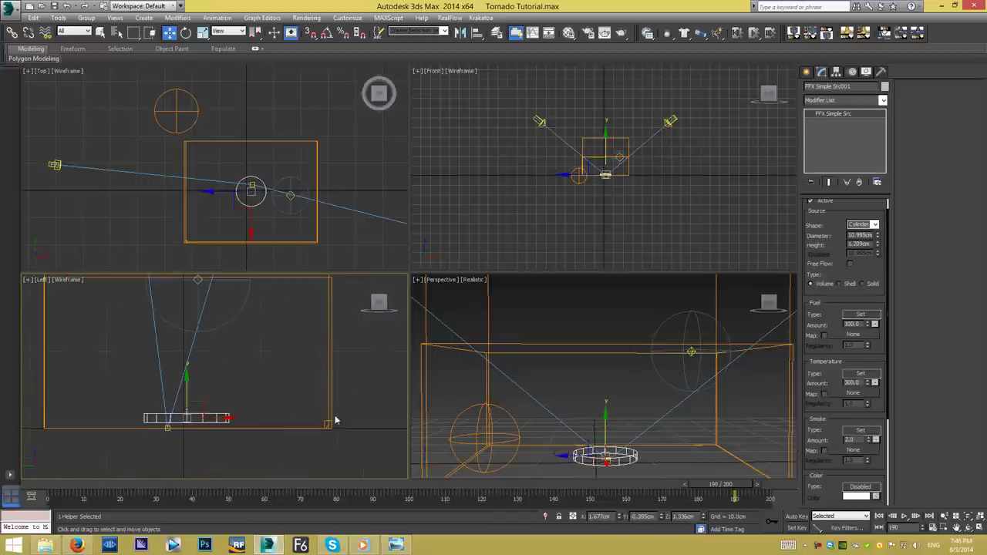
pyautogui.keyDown('ctrl'); pyautogui.click(329, 418); pyautogui.keyUp('ctrl')
pyautogui.rightClick(329, 419)
# Hide unselected objects and pick FFX Simple Src001 as a source for FumeFX002.
pyautogui.click(359, 376)
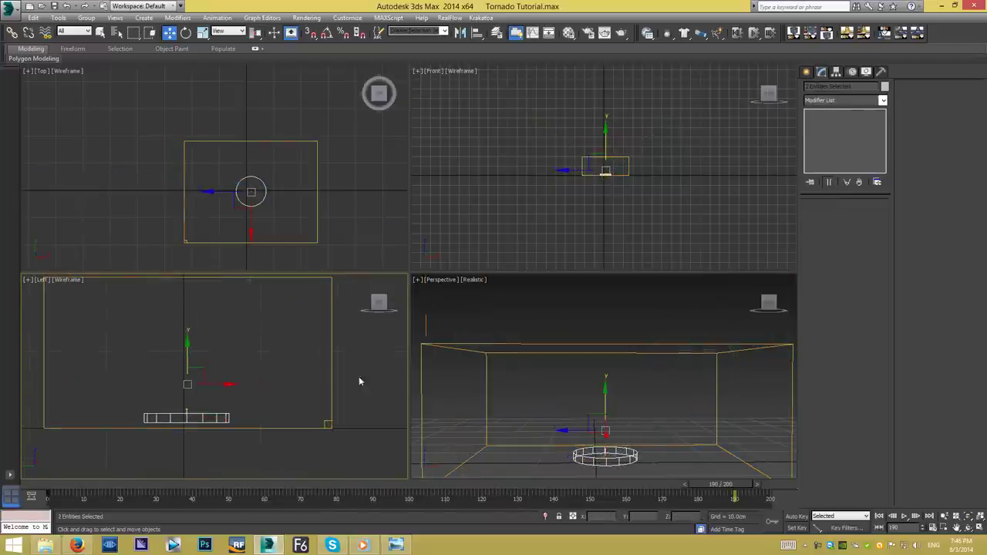
pyautogui.scroll(-1, 257, 353)
pyautogui.click(331, 378)
pyautogui.click(317, 385)
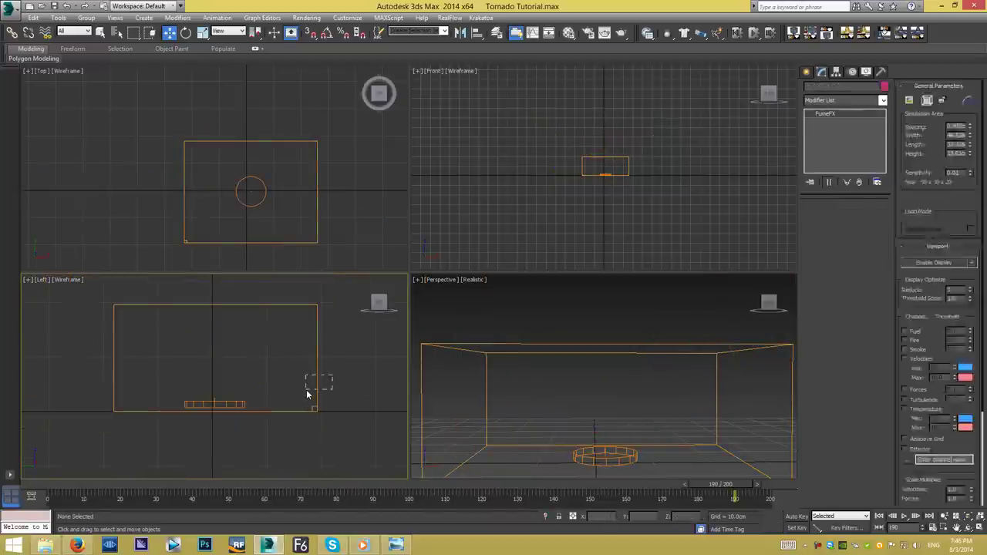
pyautogui.click(832, 219)
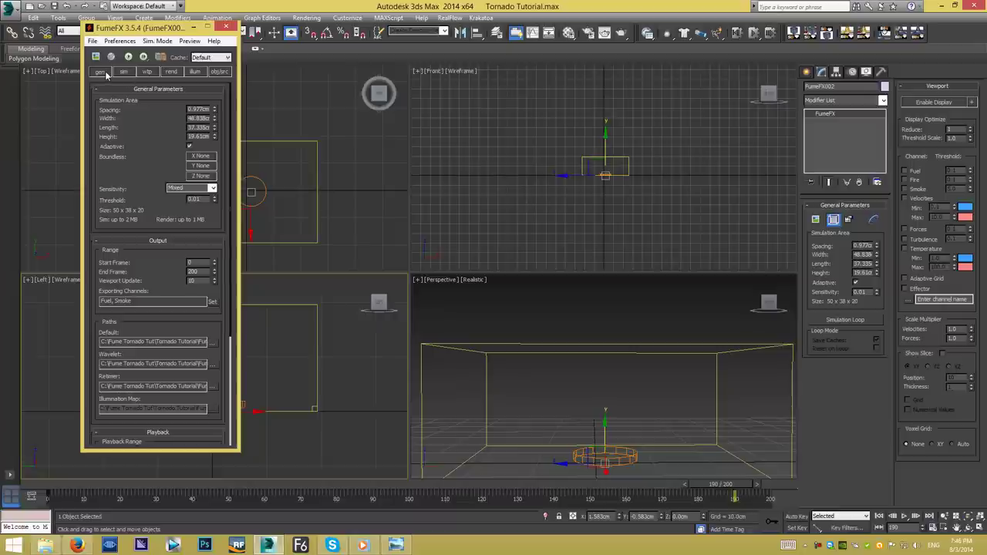
pyautogui.click(220, 72)
pyautogui.click(163, 211)
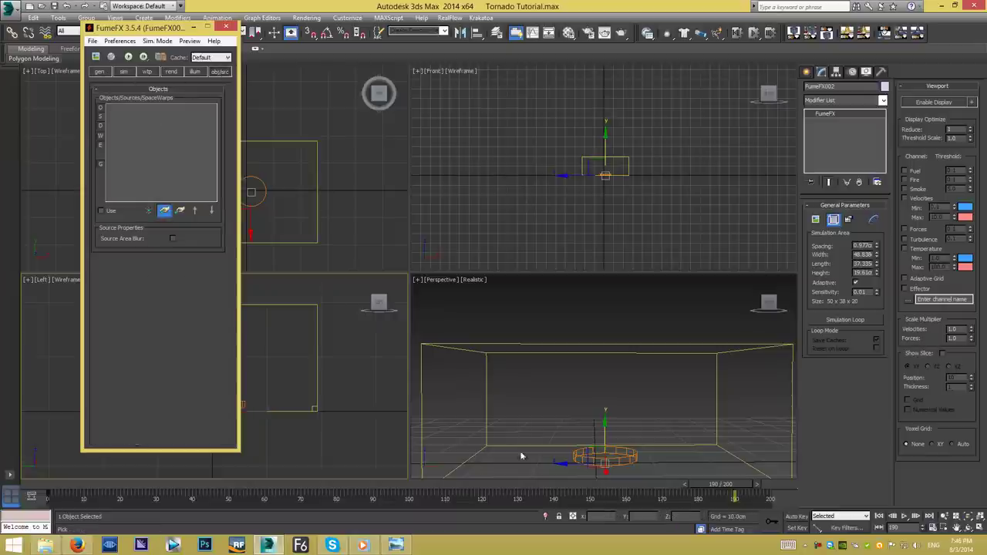
pyautogui.click(584, 461)
# Set turbulence noise scale 15.62cm, detail 3.0, frames 7.4, max iterations 100, and disable fuel.
pyautogui.moveTo(146, 31)
pyautogui.mouseDown()
pyautogui.moveTo(418, 67)
pyautogui.moveTo(377, 50)
pyautogui.mouseUp()
pyautogui.click(360, 92)
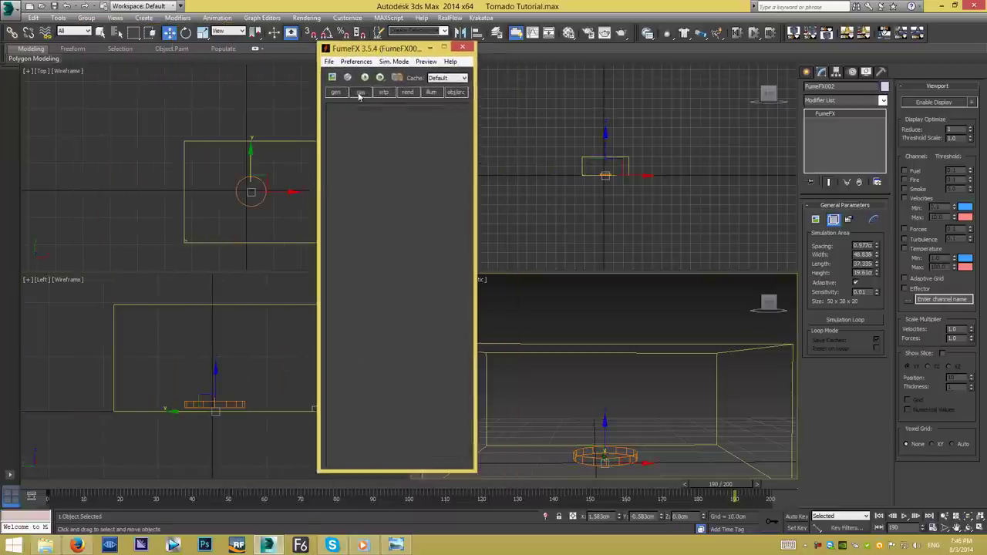
pyautogui.moveTo(392, 371)
pyautogui.mouseDown()
pyautogui.moveTo(436, 548)
pyautogui.moveTo(417, 4)
pyautogui.mouseUp()
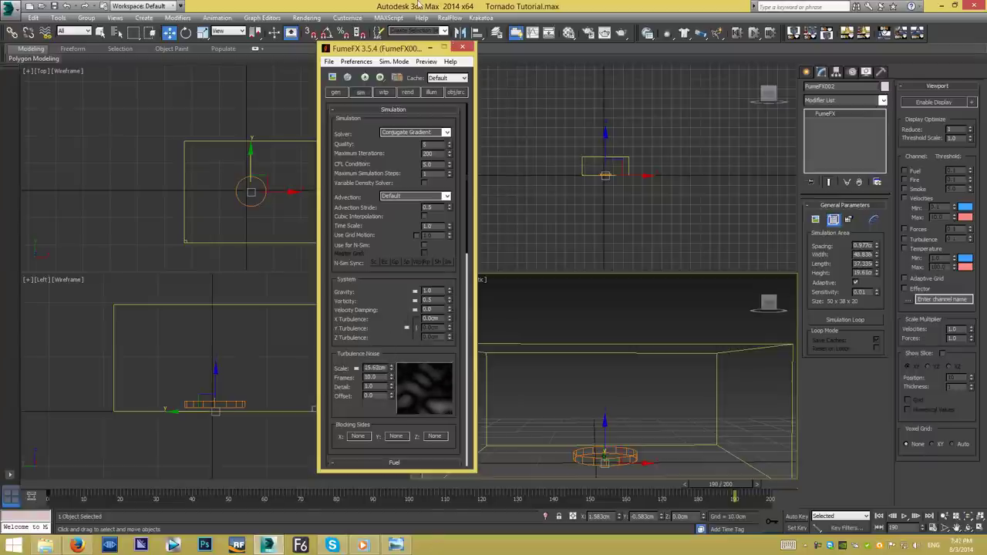
pyautogui.moveTo(405, 358); pyautogui.dragTo(406, 329)
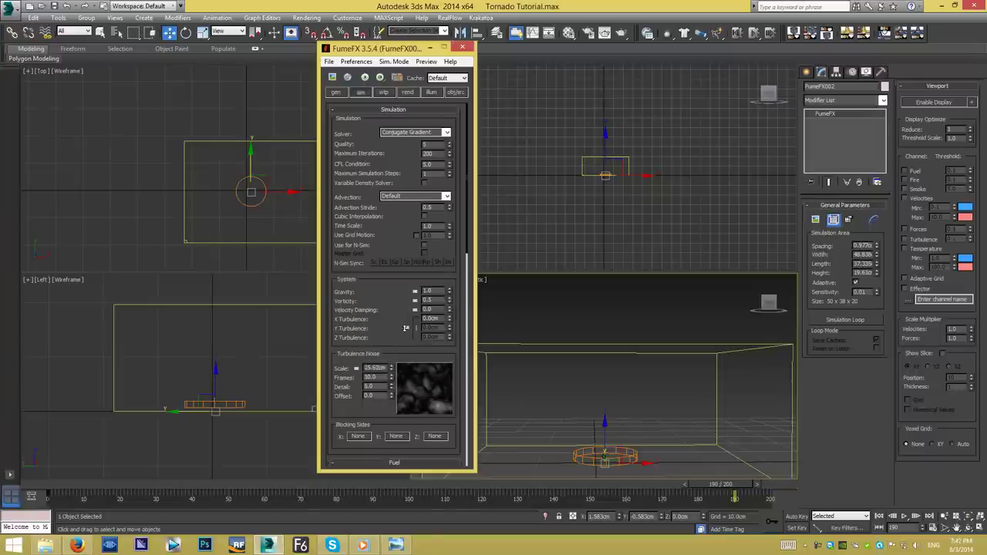
pyautogui.moveTo(391, 377); pyautogui.dragTo(438, 155)
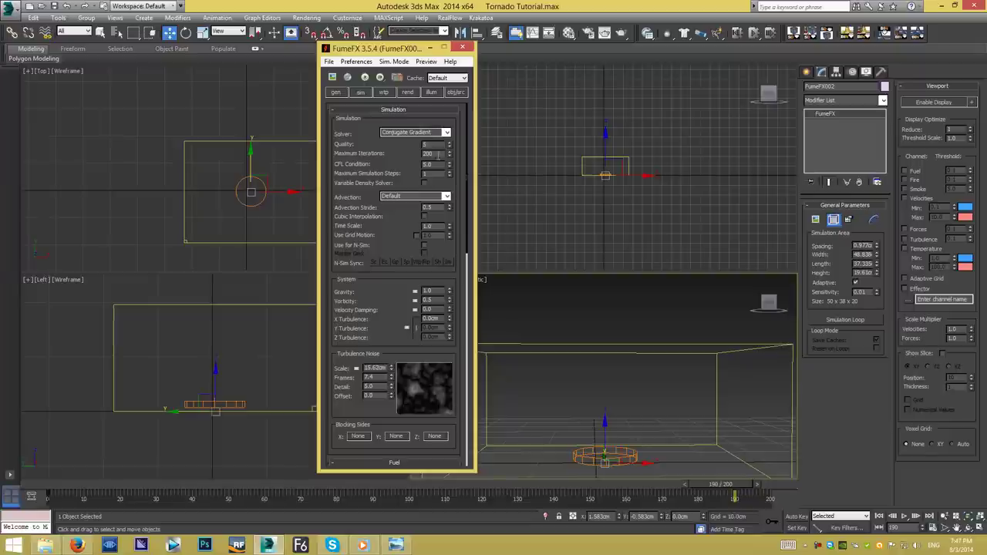
pyautogui.write('10')
pyautogui.scroll(-5, 395, 212)
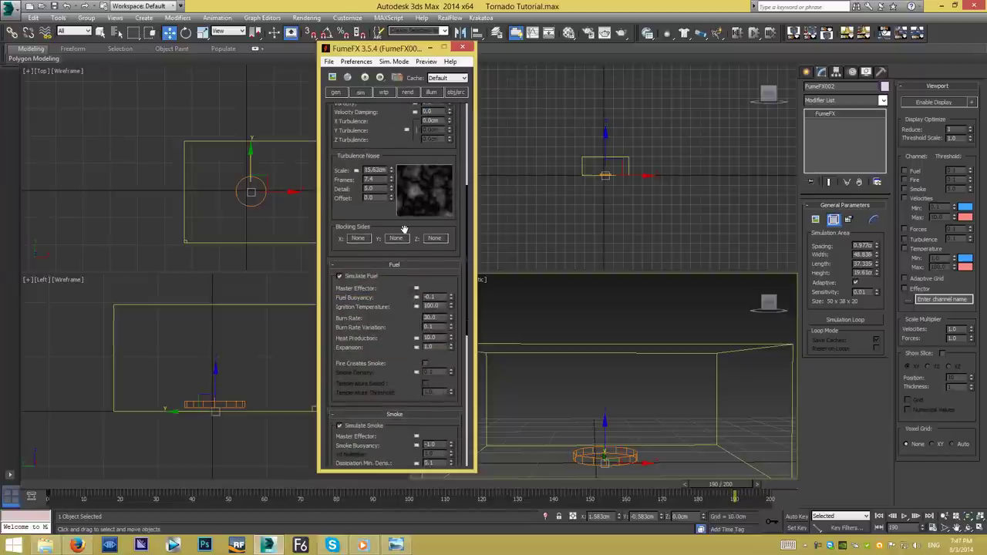
pyautogui.click(343, 277)
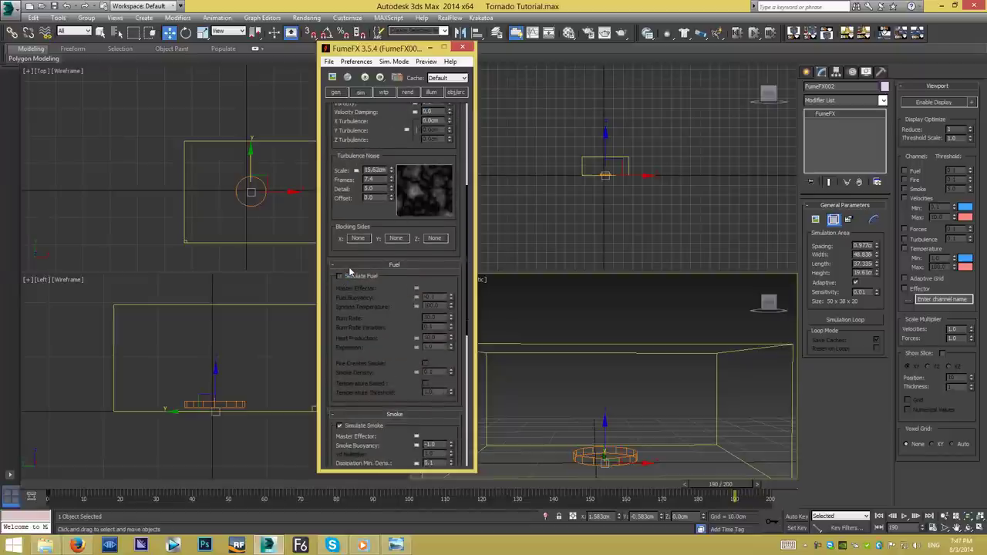
pyautogui.click(349, 266)
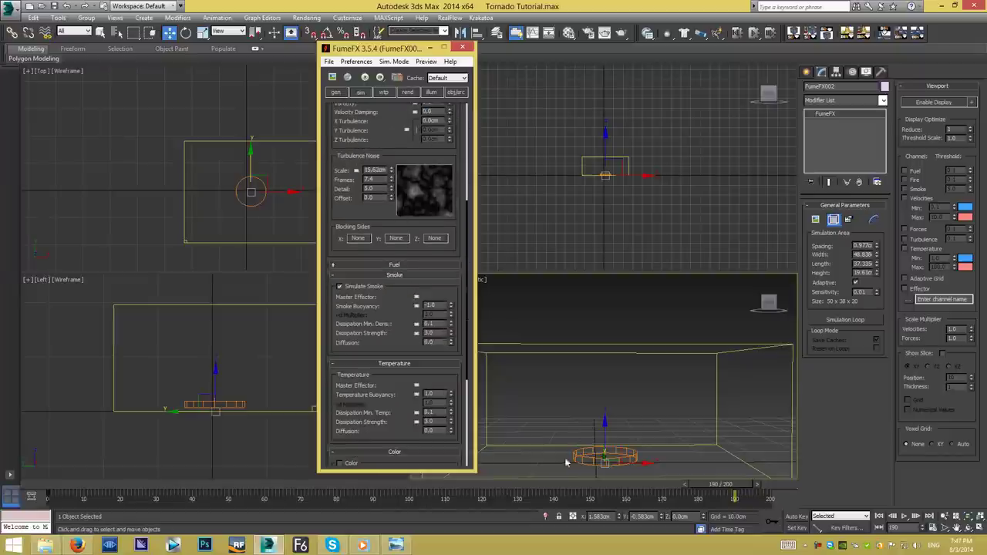
# Briefly rotate the selection with Auto Key on, select FFX Simple Src001, then turn Auto Key off.
pyautogui.click(796, 516)
pyautogui.rightClick(619, 405)
pyautogui.click(640, 453)
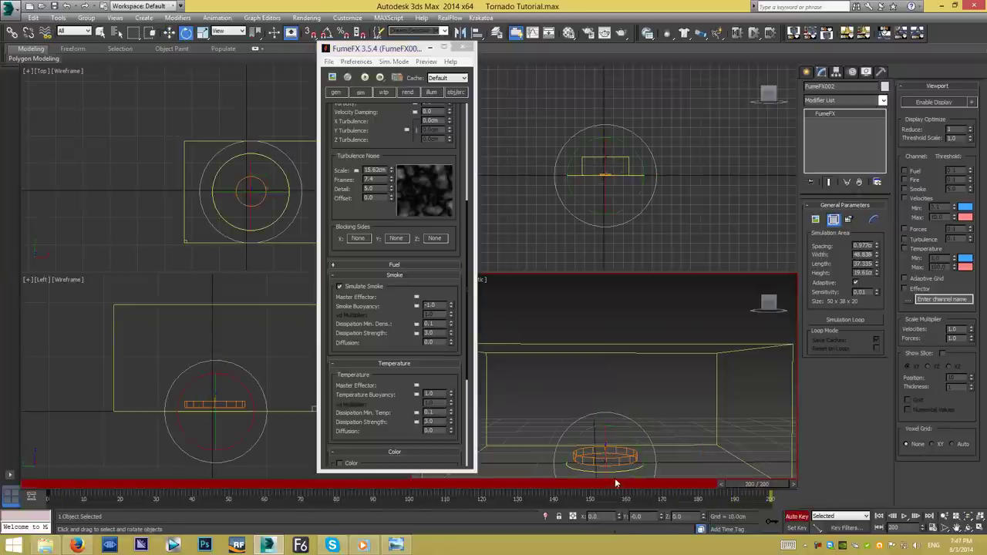
pyautogui.moveTo(621, 470); pyautogui.dragTo(746, 462)
pyautogui.click(621, 457)
pyautogui.moveTo(621, 458); pyautogui.dragTo(777, 467)
pyautogui.click(796, 516)
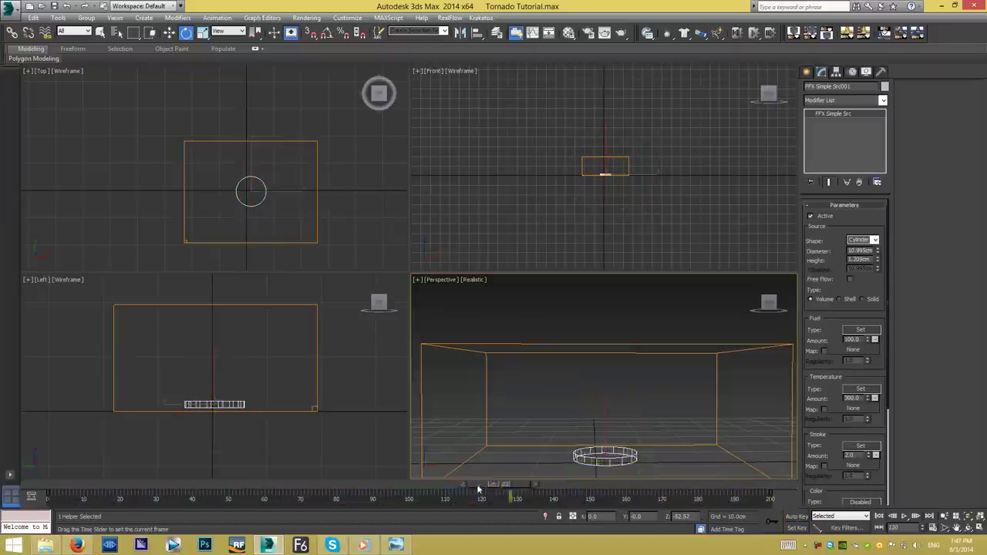
pyautogui.click(476, 375)
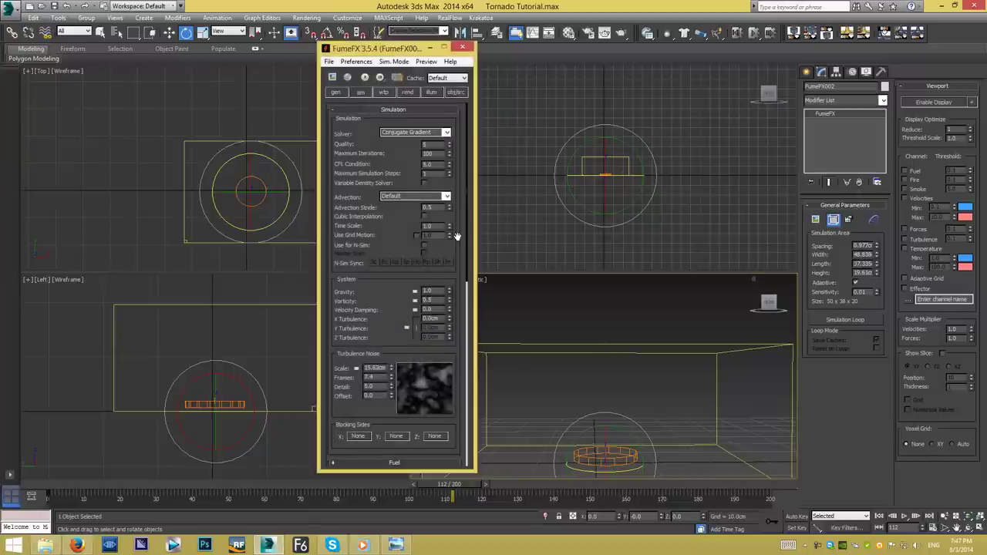
# Open the output preview and lower FumeFX002's grid spacing to 0.367 (133 x 102 x 53).
pyautogui.click(455, 92)
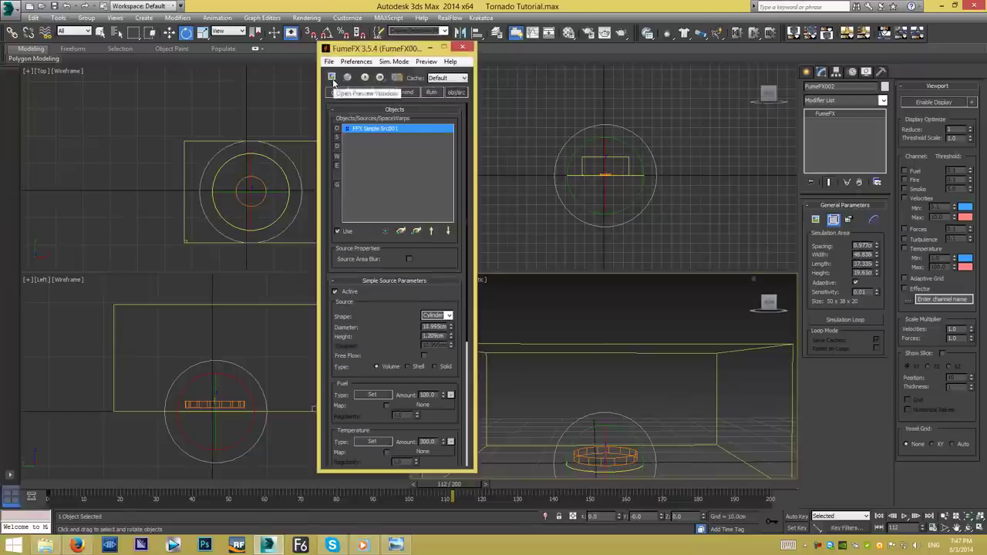
pyautogui.click(333, 77)
pyautogui.moveTo(428, 85)
pyautogui.mouseDown()
pyautogui.moveTo(133, 81)
pyautogui.moveTo(135, 93)
pyautogui.mouseUp()
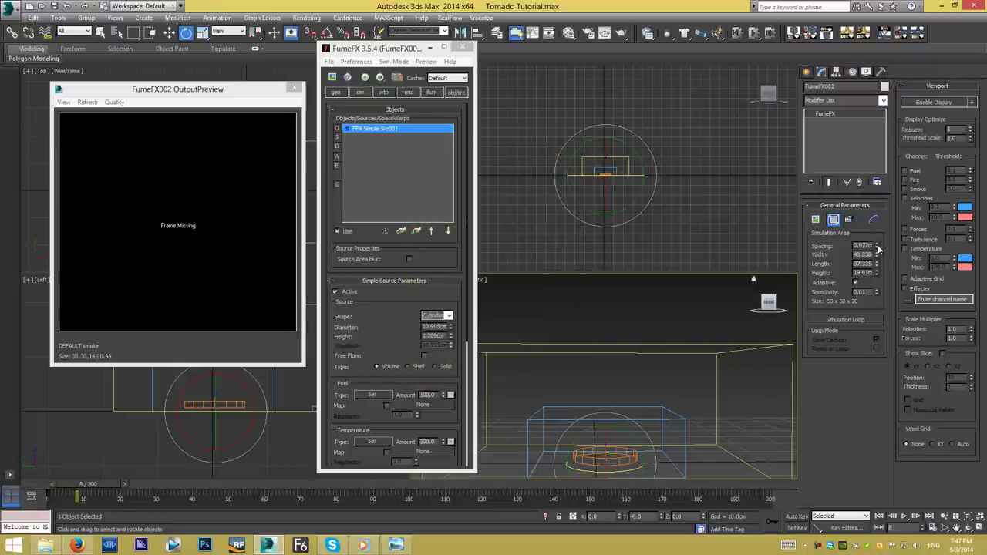
pyautogui.moveTo(877, 246); pyautogui.dragTo(884, 281)
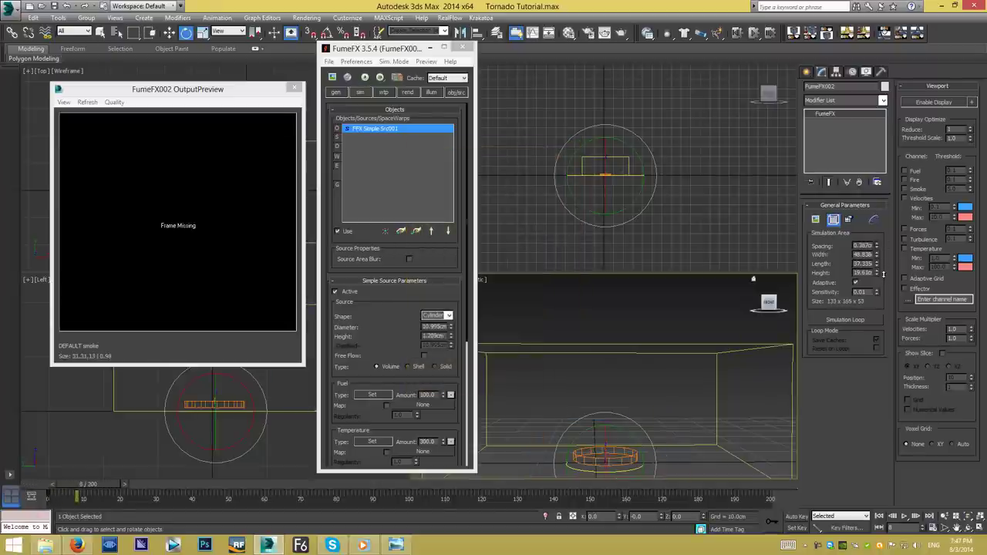
# Run a short test simulation, cancel it, then rewind to frame 0 and play back.
pyautogui.click(365, 77)
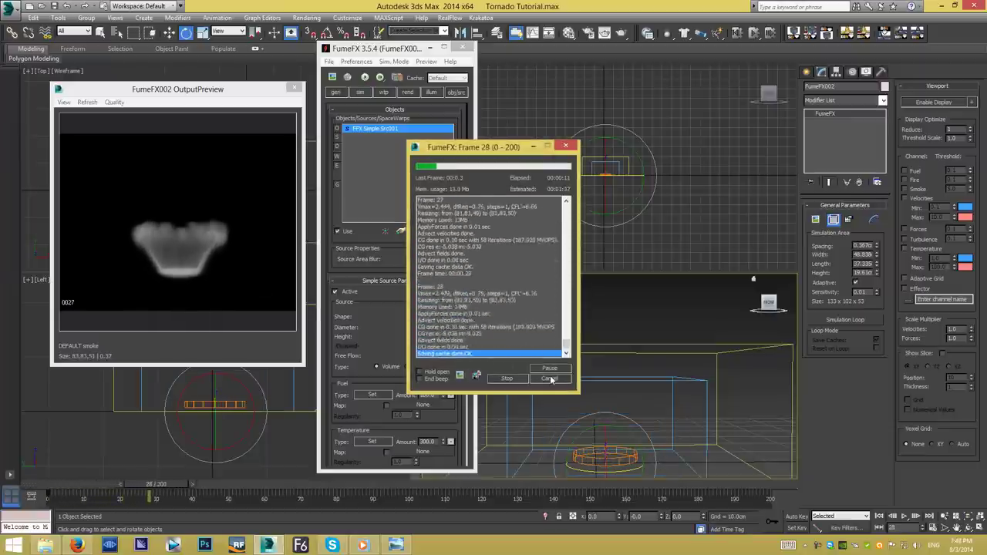
pyautogui.press('Escape')
pyautogui.moveTo(175, 484); pyautogui.dragTo(58, 484)
pyautogui.press('/')
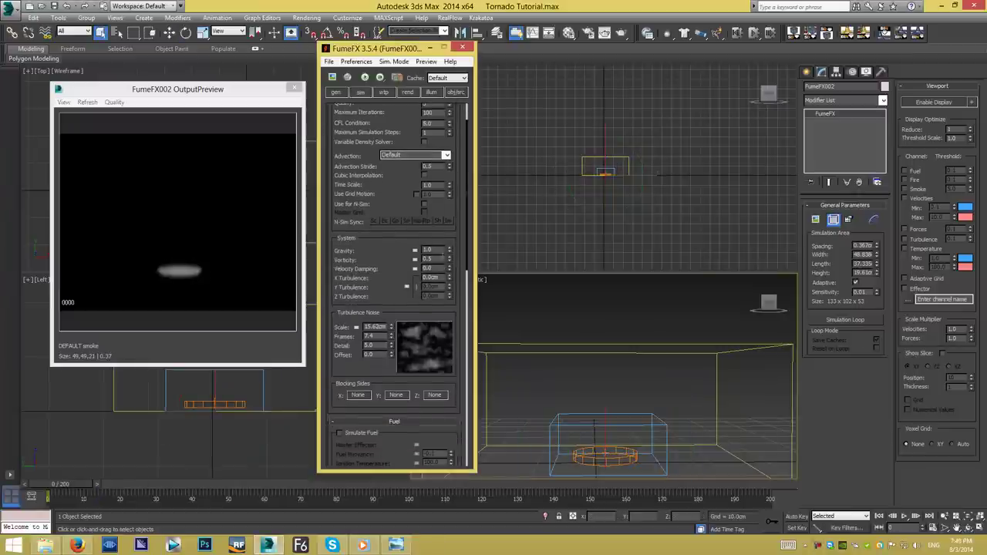
# Make gravity negative, set smoke buoyancy near -50, and raise dissipation strength to 13.414.
pyautogui.moveTo(452, 253); pyautogui.dragTo(467, 322)
pyautogui.moveTo(385, 280); pyautogui.dragTo(437, 270)
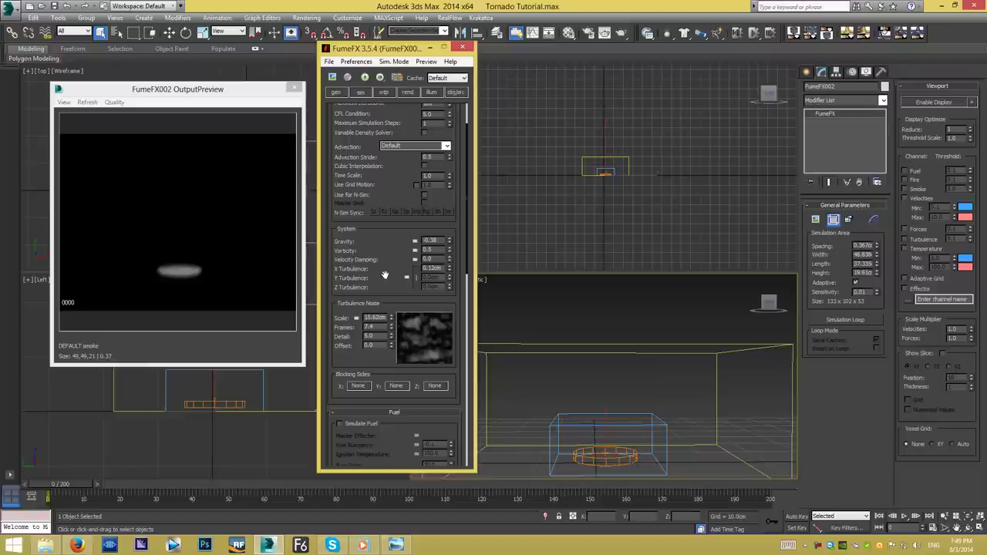
pyautogui.scroll(-5, 384, 276)
pyautogui.click(367, 251)
pyautogui.scroll(-3, 398, 301)
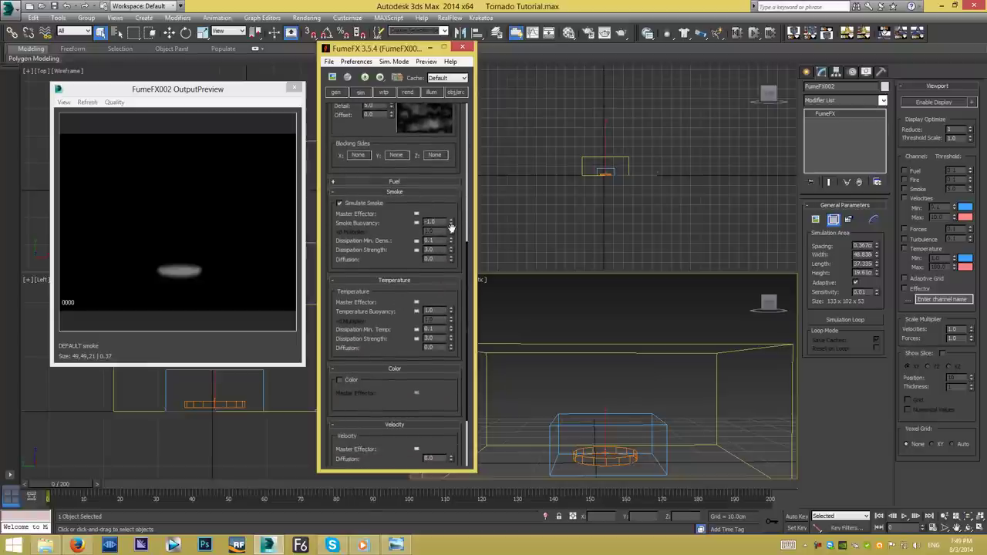
pyautogui.moveTo(461, 303); pyautogui.dragTo(473, 530)
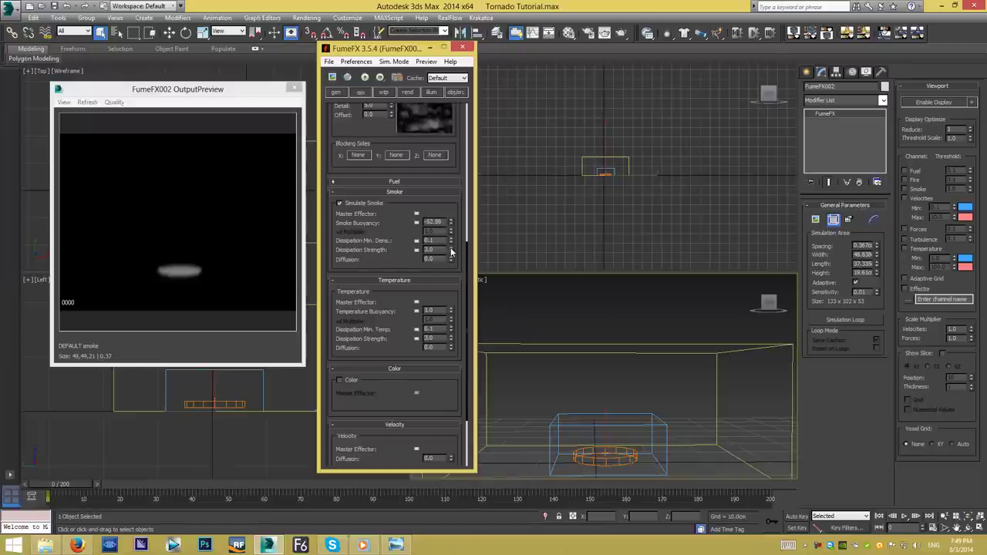
pyautogui.moveTo(461, 16); pyautogui.dragTo(461, 23)
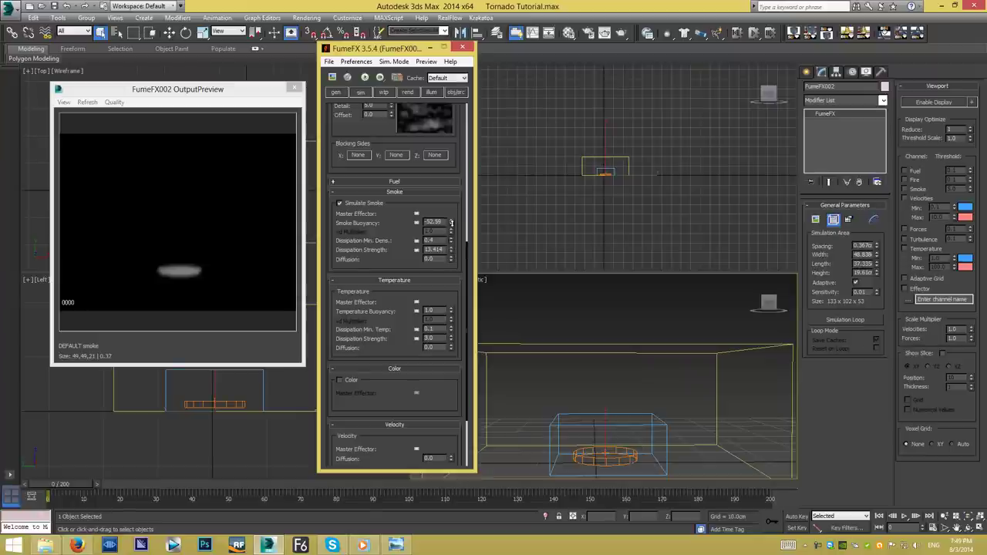
# Test-simulate to about frame 45, fine-tune buoyancy to -46.6, and refine spacing to 0.267.
pyautogui.click(365, 78)
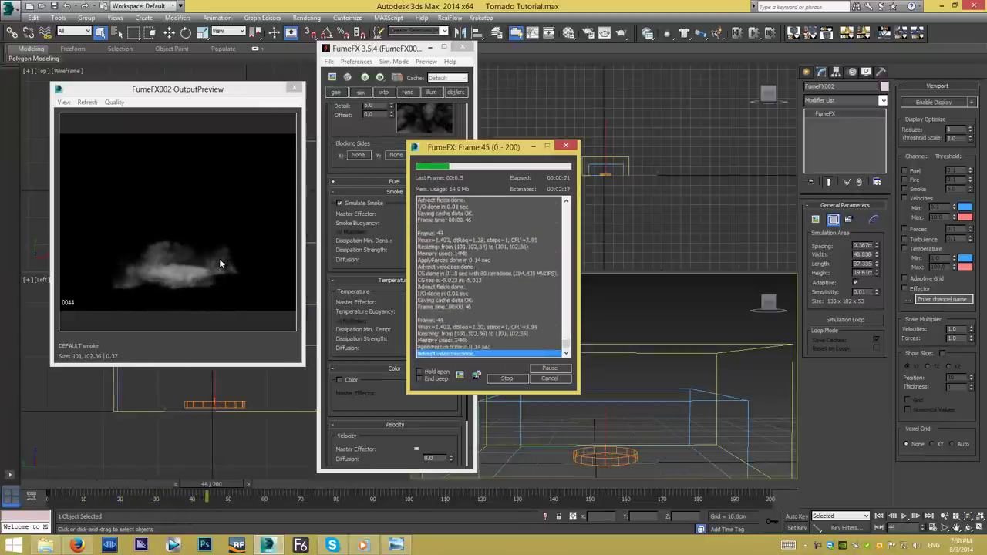
pyautogui.click(549, 377)
pyautogui.moveTo(204, 484)
pyautogui.mouseDown()
pyautogui.moveTo(56, 486)
pyautogui.moveTo(220, 502)
pyautogui.mouseUp()
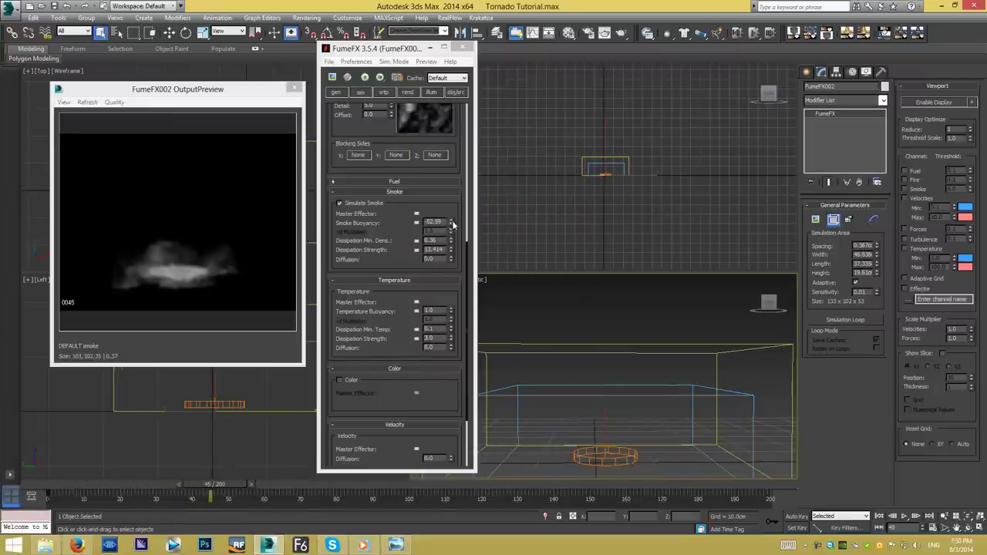
pyautogui.moveTo(453, 223); pyautogui.dragTo(450, 202)
pyautogui.scroll(5, 446, 87)
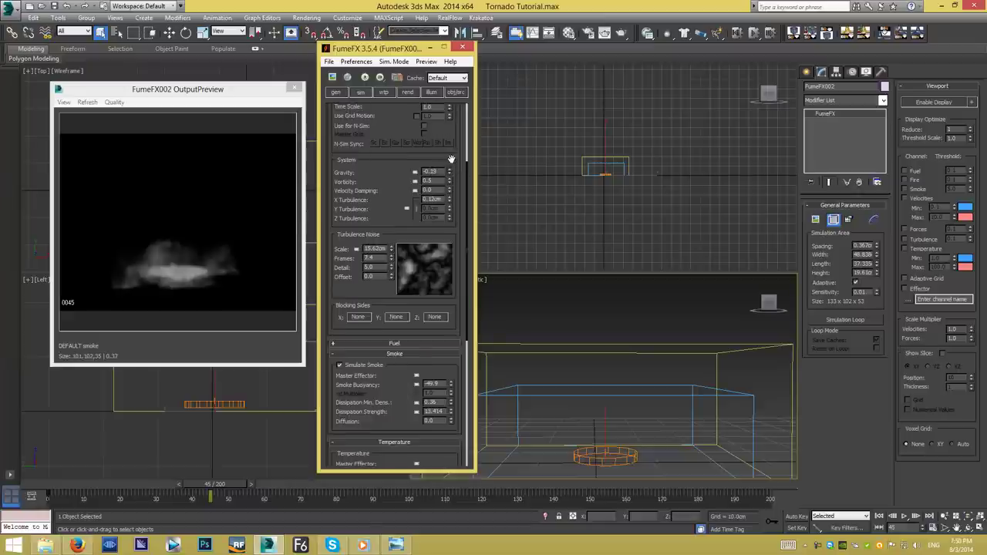
pyautogui.click(876, 248)
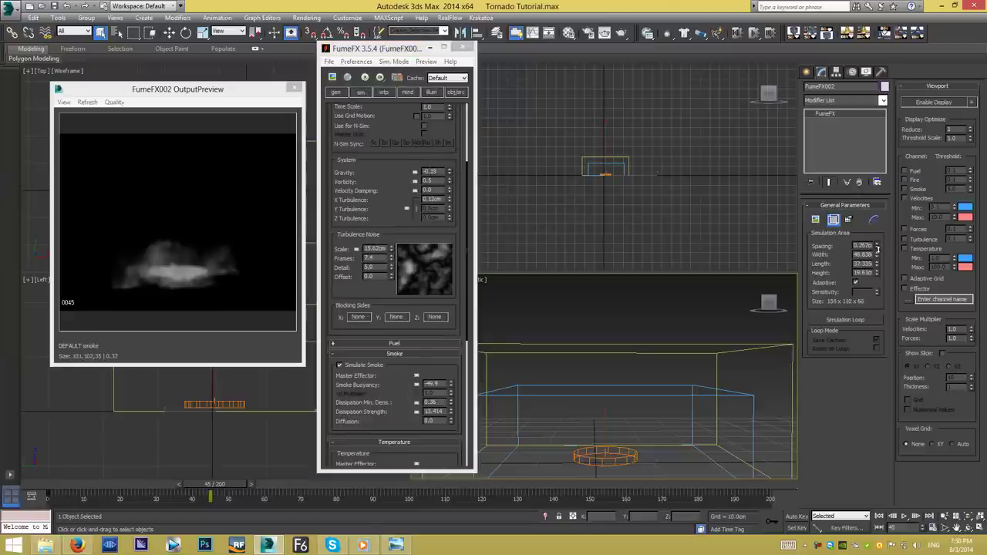
# Re-simulate the dust with X Turbulence at 0.08cm, scrub to frame 67, and unhide all objects.
pyautogui.click(364, 77)
pyautogui.click(448, 203)
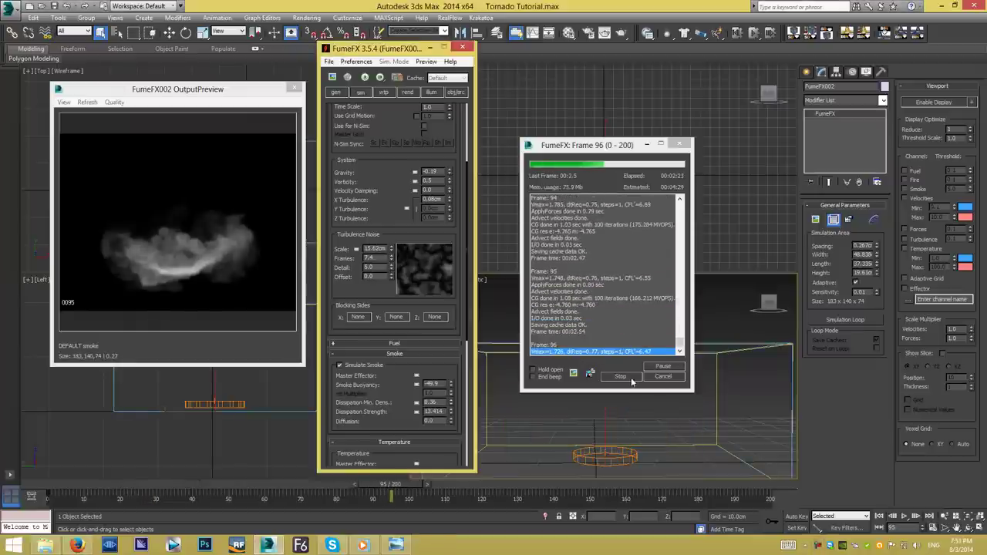
pyautogui.moveTo(119, 495); pyautogui.dragTo(290, 486)
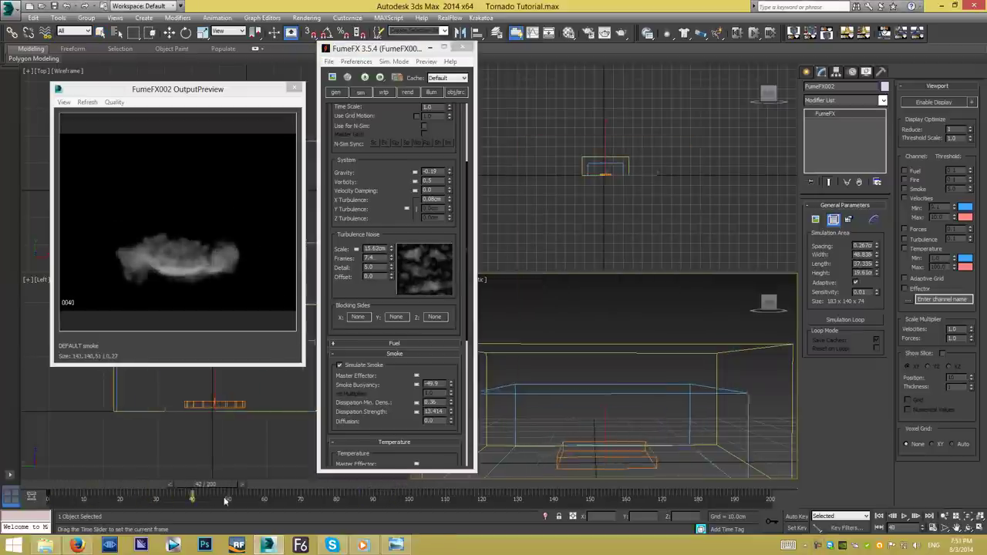
pyautogui.rightClick(689, 334)
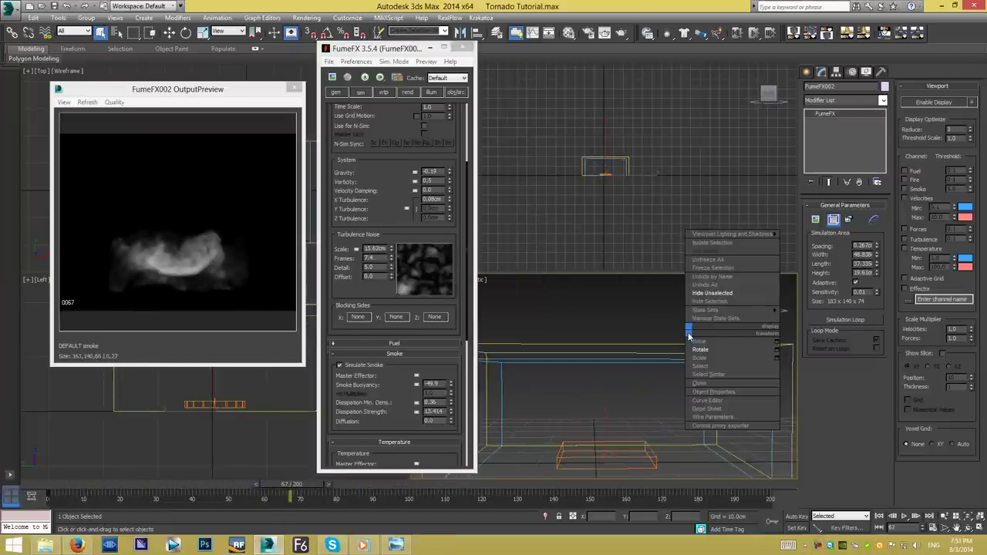
pyautogui.click(708, 285)
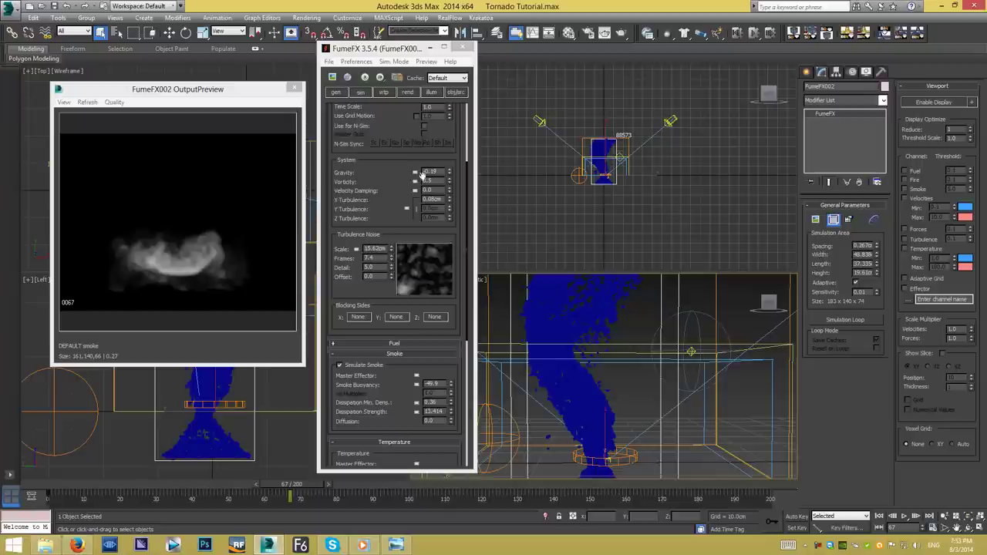
# Darken FumeFX002's Smoke Ambient Color in the rendering settings.
pyautogui.click(427, 94)
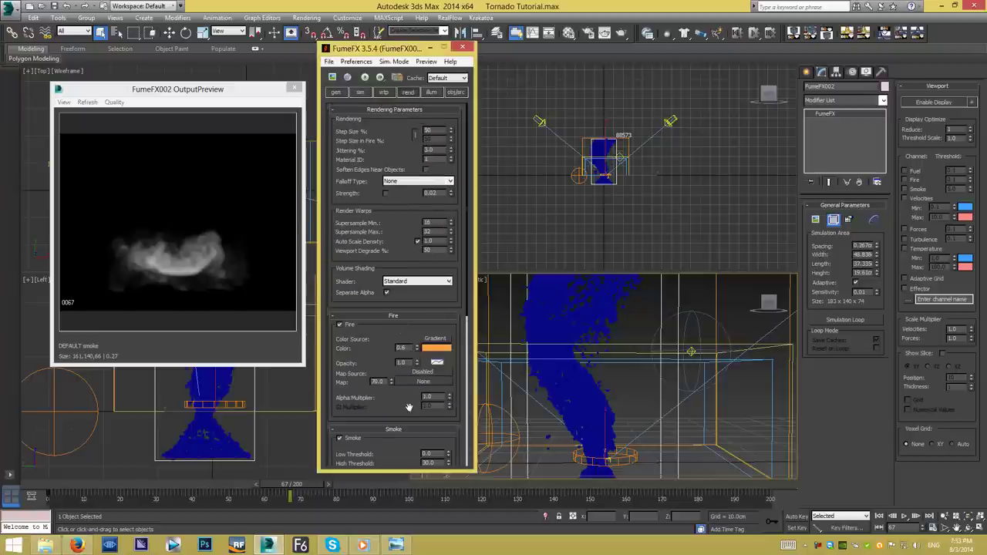
pyautogui.scroll(-5, 409, 406)
pyautogui.click(435, 318)
pyautogui.click(631, 239)
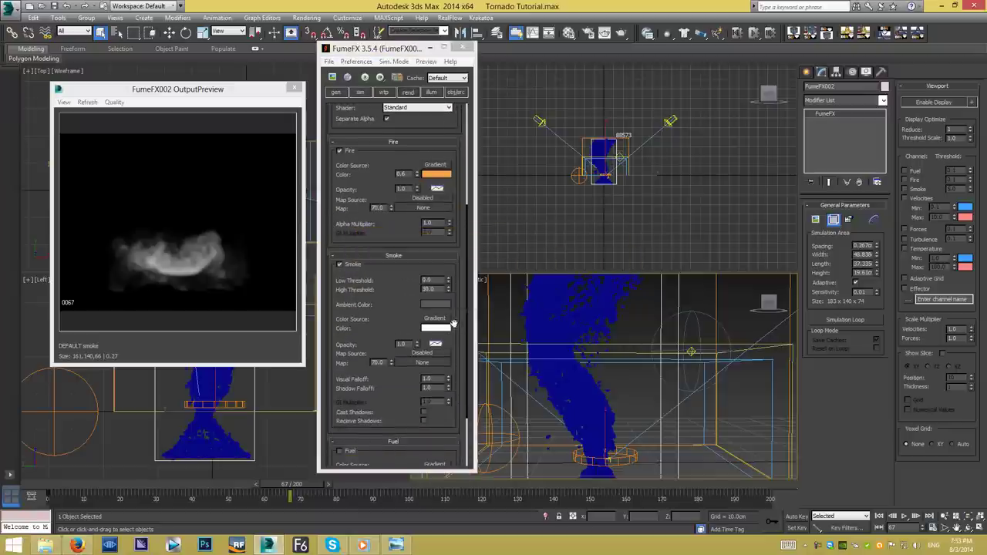
pyautogui.rightClick(453, 324)
pyautogui.click(469, 339)
pyautogui.click(436, 304)
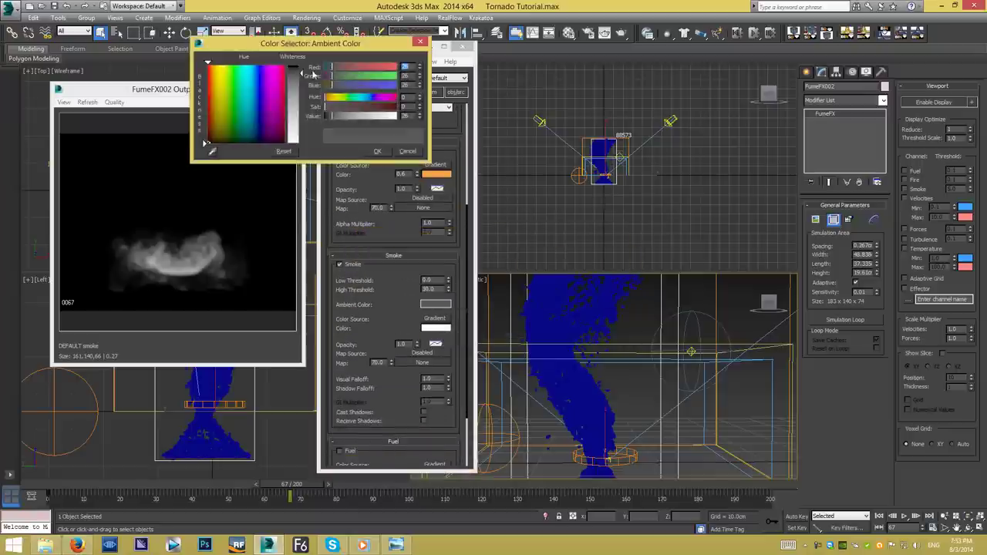
pyautogui.click(377, 150)
# Set the main smoke Color to black.
pyautogui.click(436, 328)
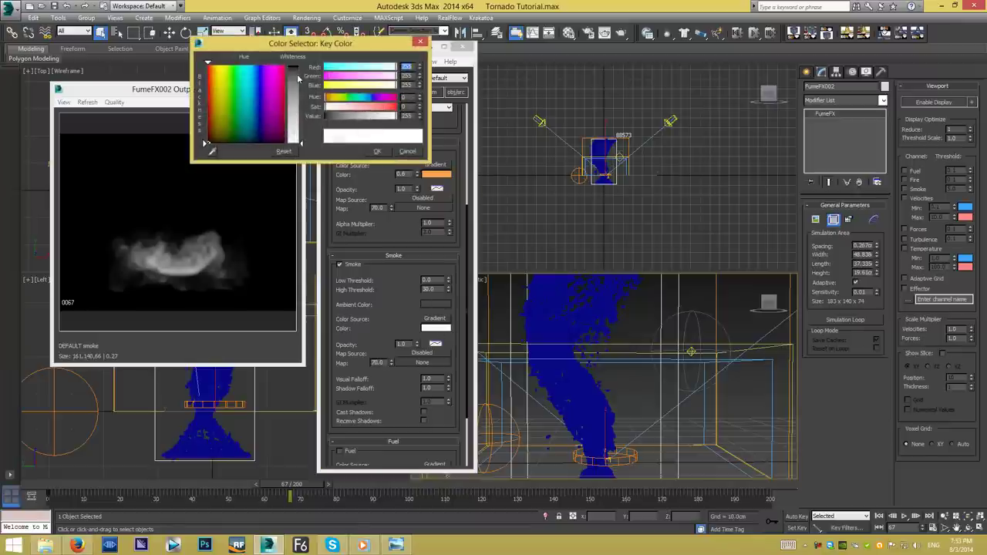
pyautogui.moveTo(298, 78); pyautogui.dragTo(298, 143)
pyautogui.click(377, 151)
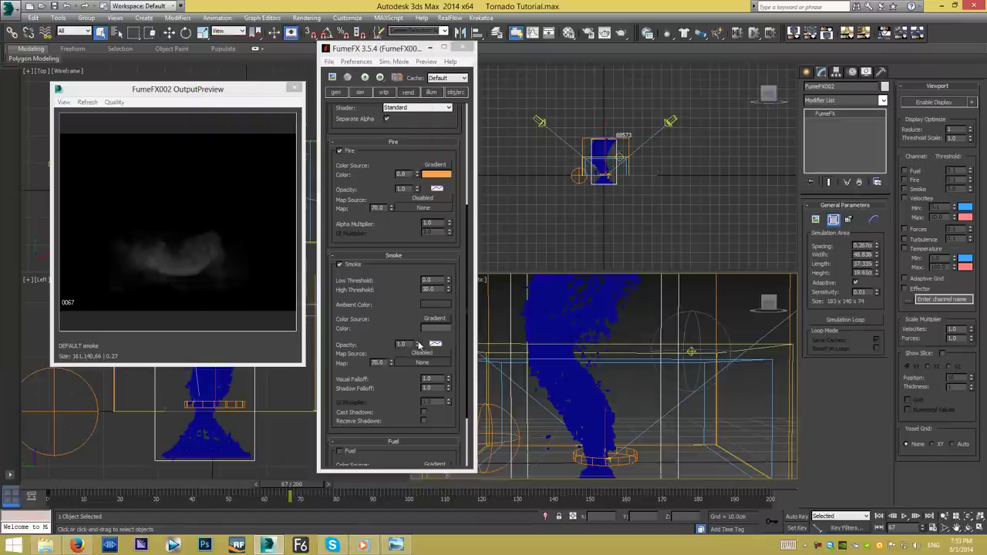
pyautogui.click(431, 92)
pyautogui.click(344, 182)
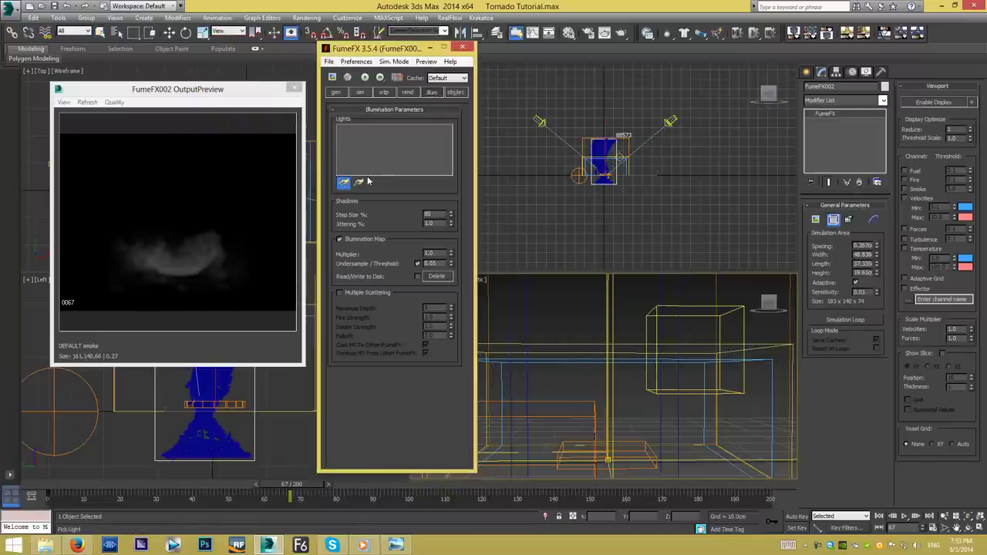
# Add Direct001 and Direct002 as lights illuminating the dust smoke.
pyautogui.click(361, 182)
pyautogui.moveTo(127, 167); pyautogui.dragTo(147, 179)
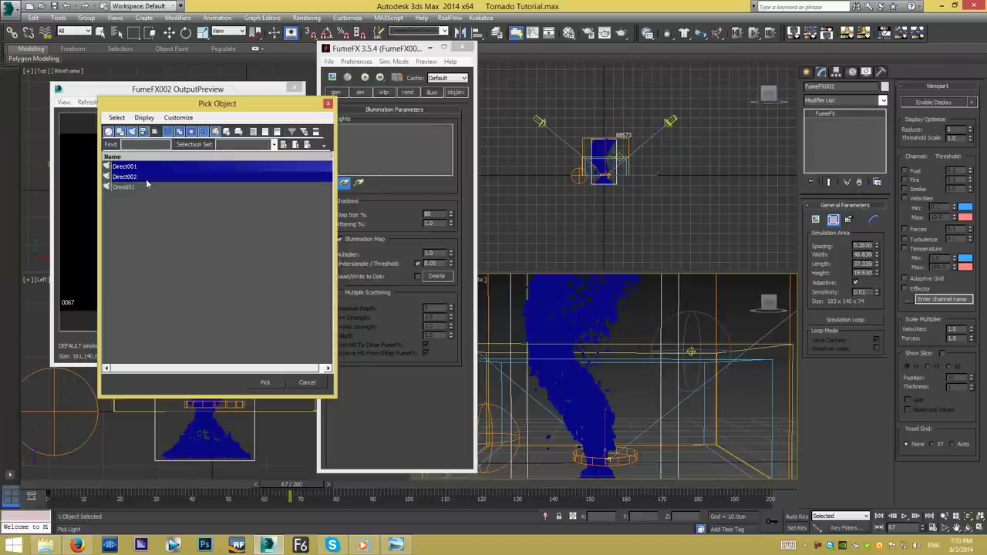
pyautogui.click(265, 383)
# Enable Receive Shadows for the smoke and render a test frame.
pyautogui.click(407, 92)
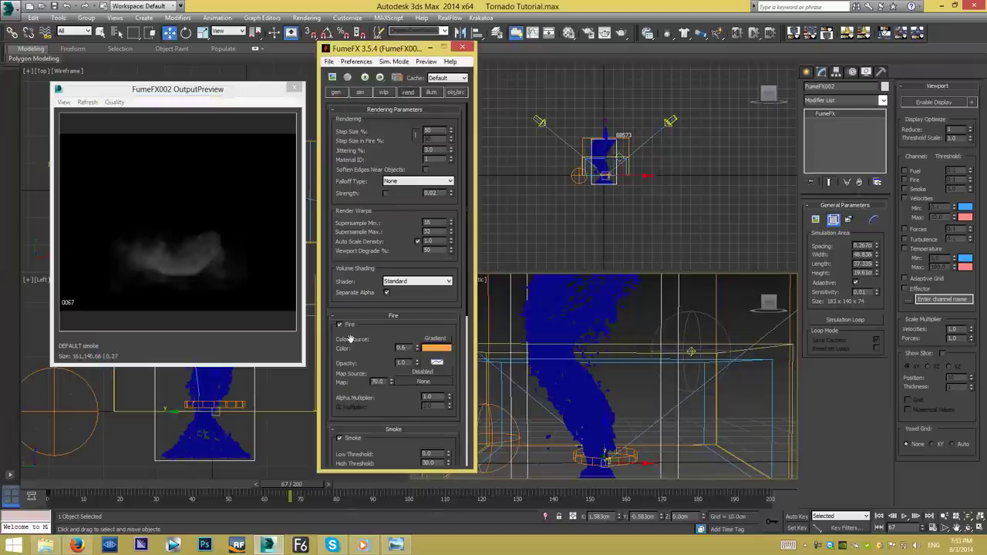
pyautogui.scroll(-1, 351, 340)
pyautogui.scroll(-4, 357, 346)
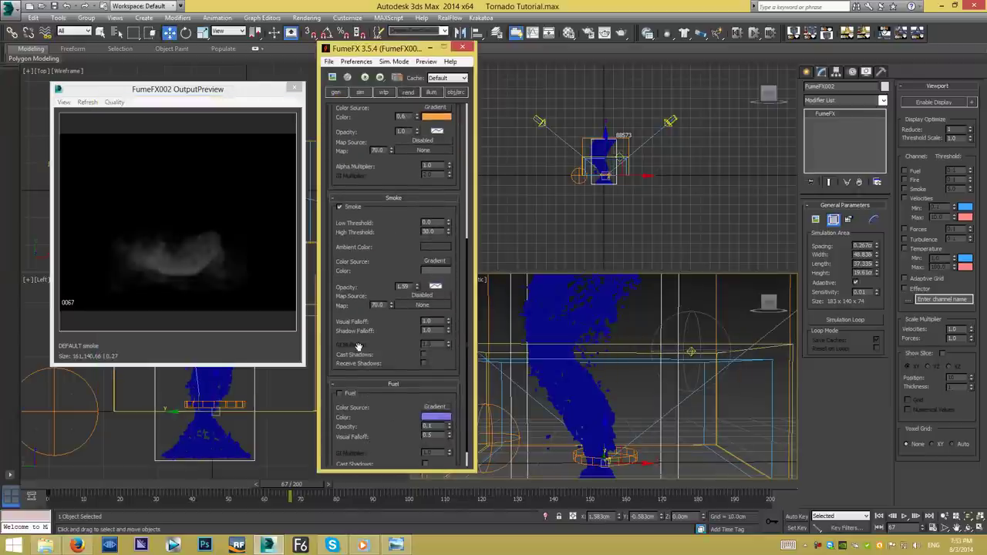
pyautogui.click(423, 363)
pyautogui.rightClick(605, 309)
pyautogui.click(622, 34)
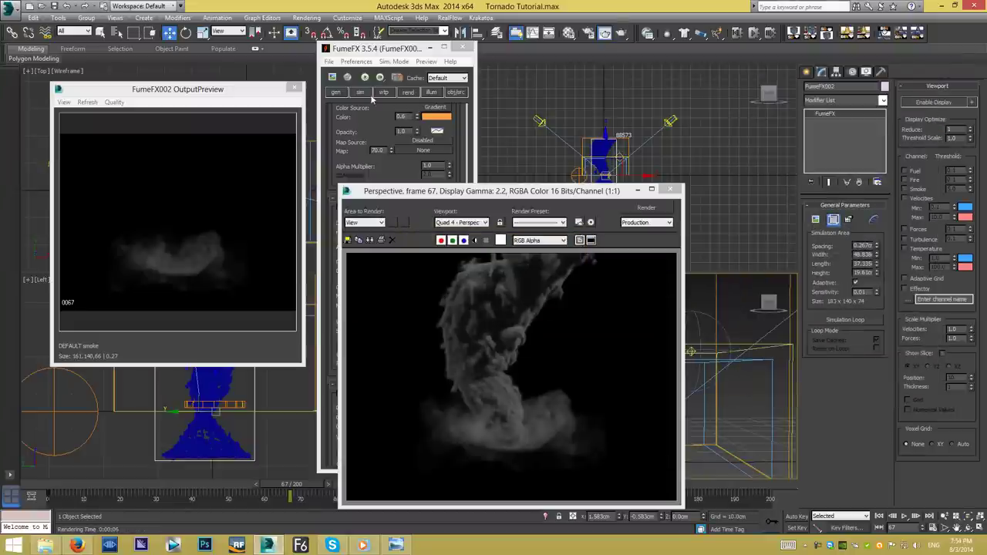
# Raise the dust Smoke Opacity and re-render frame 67.
pyautogui.click(409, 93)
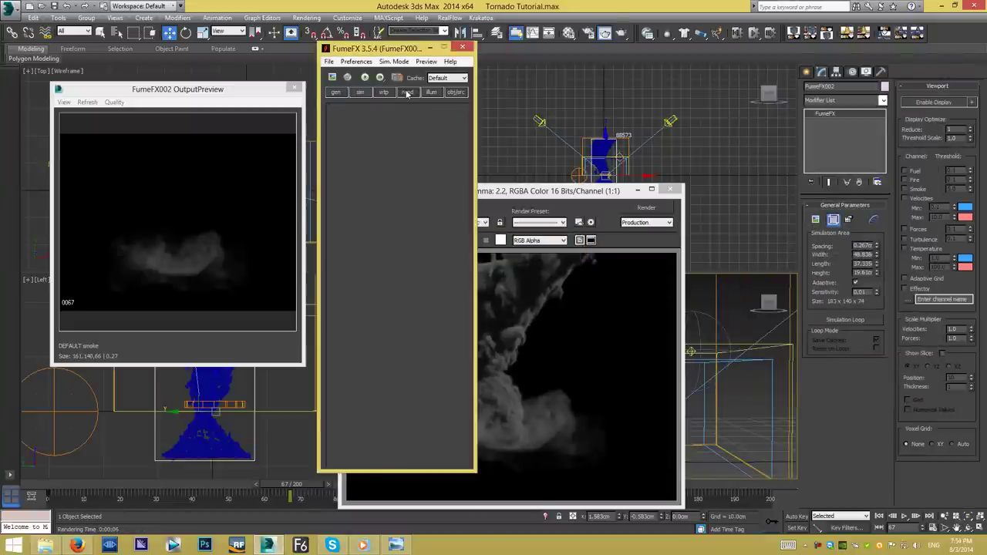
pyautogui.scroll(-5, 466, 299)
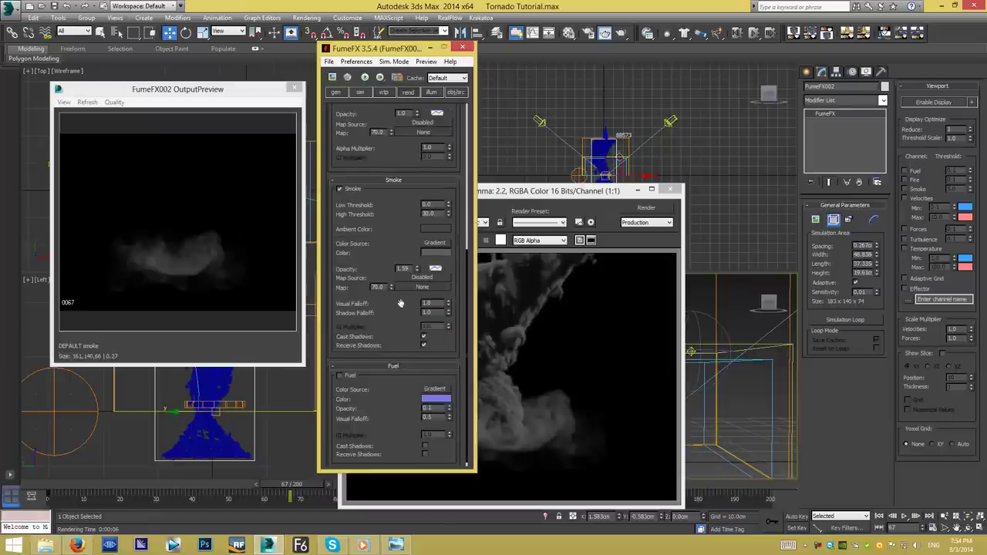
pyautogui.moveTo(416, 270); pyautogui.dragTo(416, 247)
pyautogui.click(656, 207)
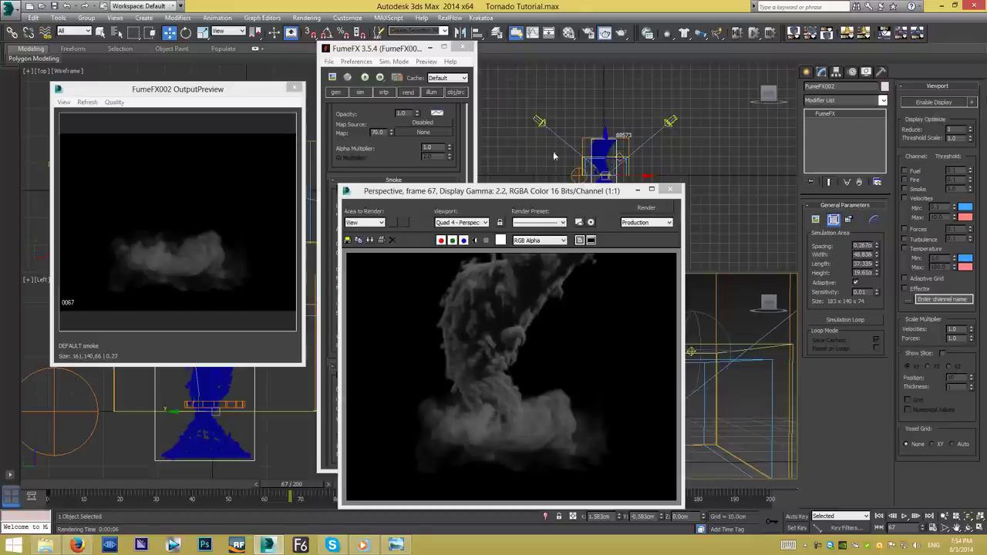
pyautogui.moveTo(574, 197); pyautogui.dragTo(386, 139)
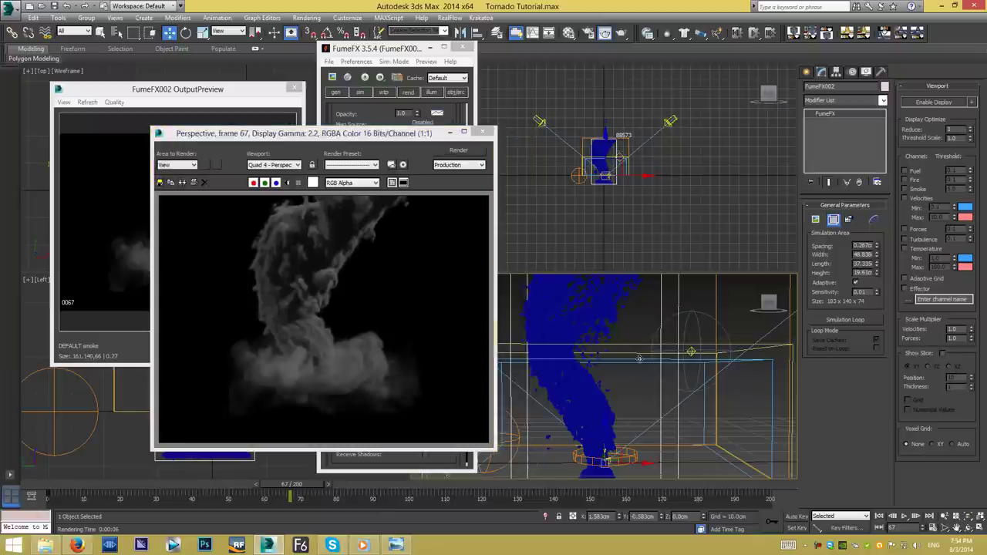
pyautogui.click(461, 150)
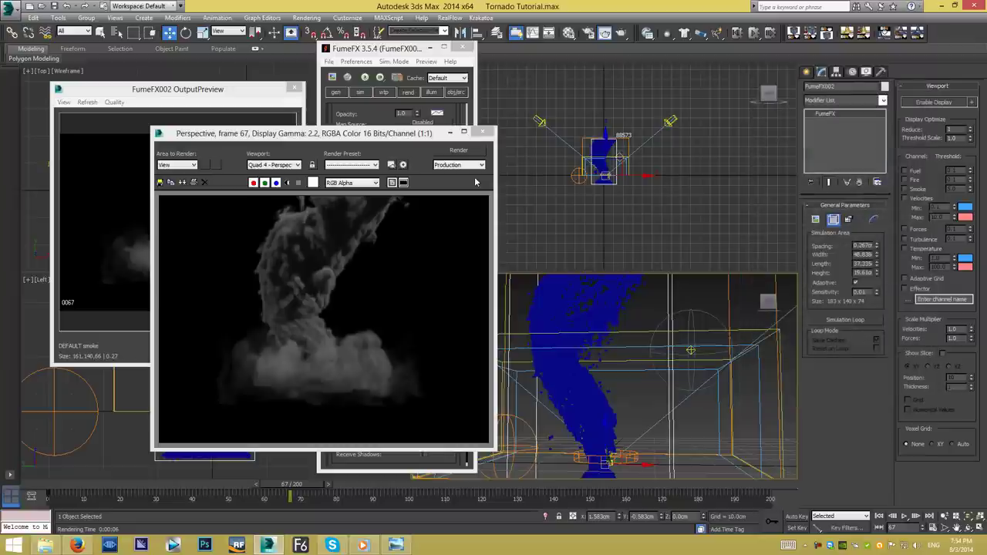
# Save the current scene and open the recent Tornadofr.max, skipping missing files.
pyautogui.click(11, 10)
pyautogui.click(118, 83)
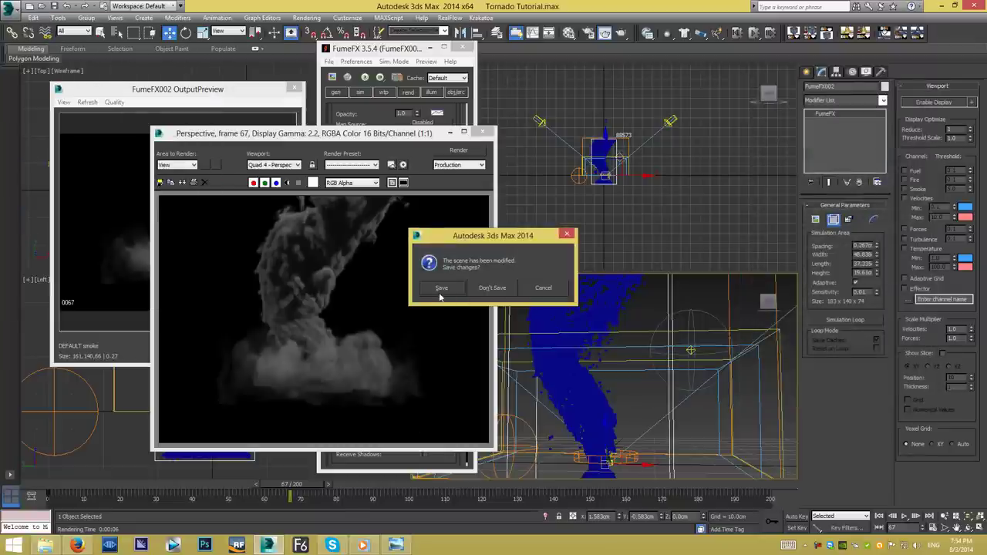
pyautogui.click(441, 297)
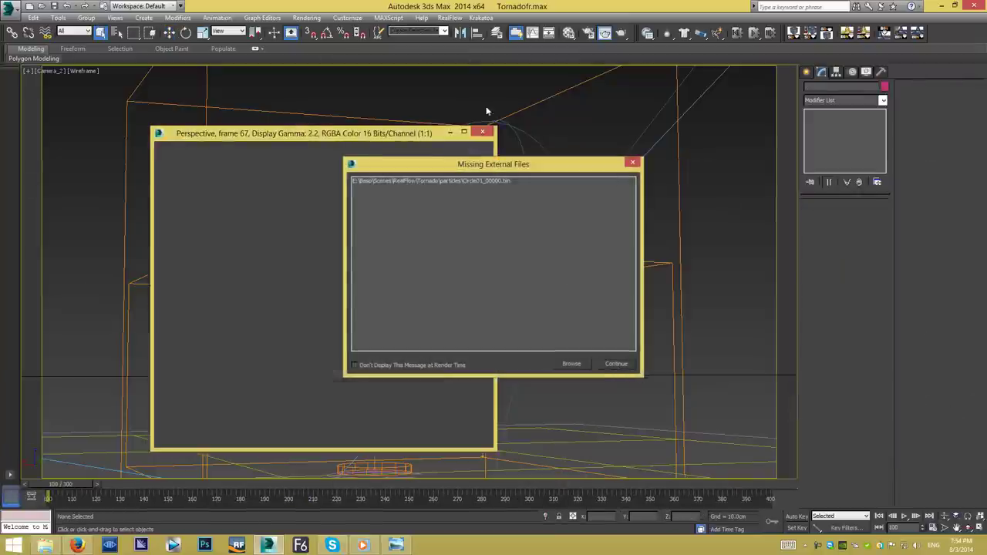
pyautogui.click(616, 363)
# Scrub the timeline to inspect the FumeFX dust grid, then close its windows.
pyautogui.moveTo(72, 498); pyautogui.dragTo(376, 498)
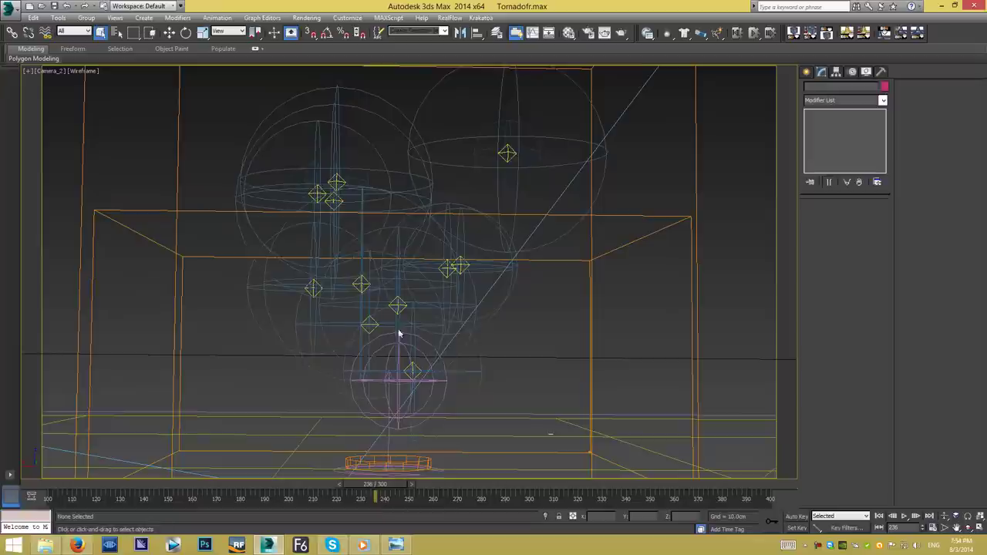
pyautogui.doubleClick(207, 213)
pyautogui.moveTo(85, 485)
pyautogui.mouseDown()
pyautogui.moveTo(459, 501)
pyautogui.moveTo(429, 492)
pyautogui.mouseUp()
pyautogui.click(462, 47)
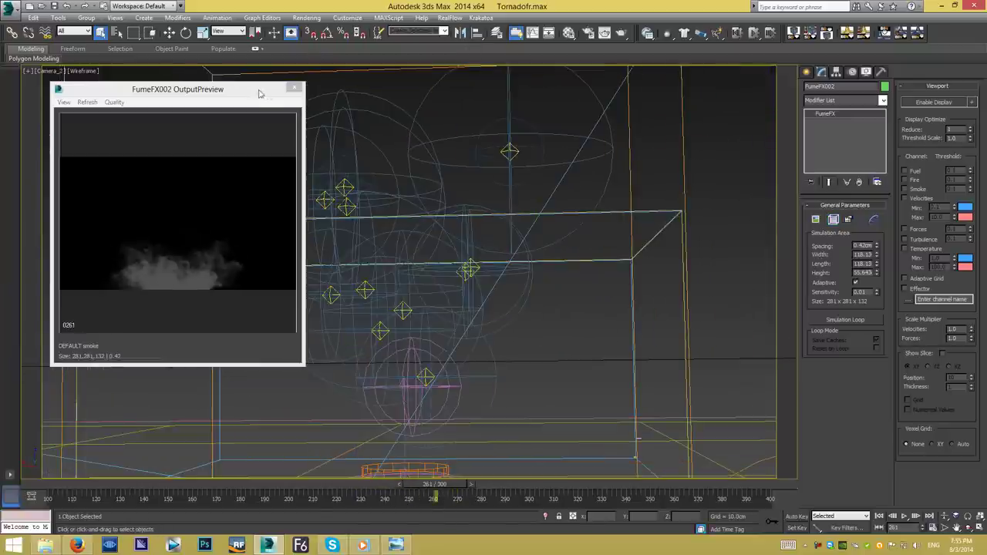
pyautogui.click(295, 87)
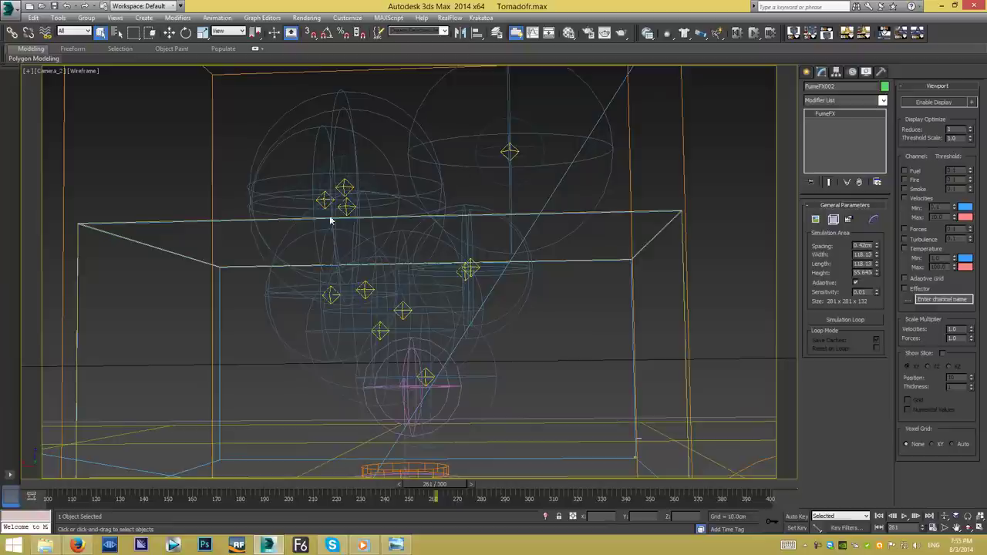